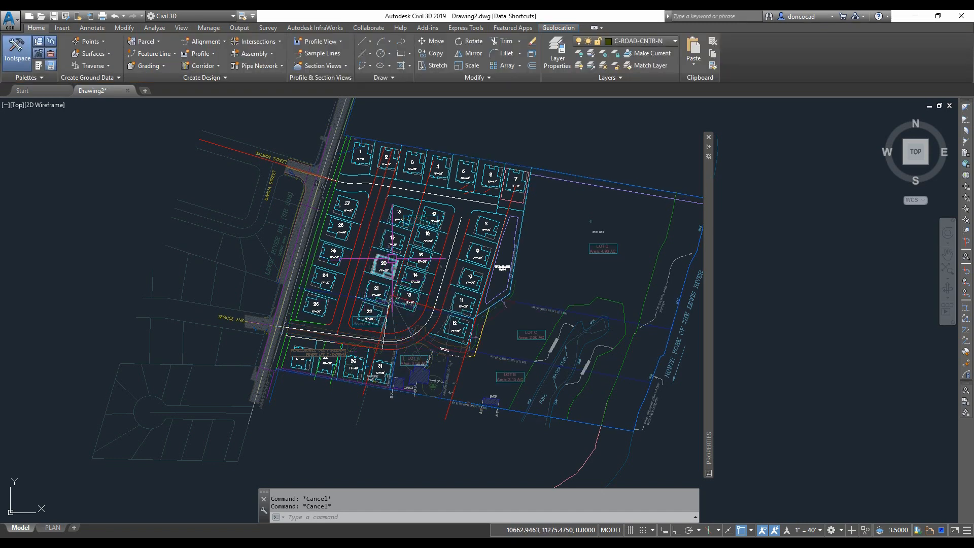
- Thaw and turn on all layers in the Layer Properties Manager
left_click(556, 59)
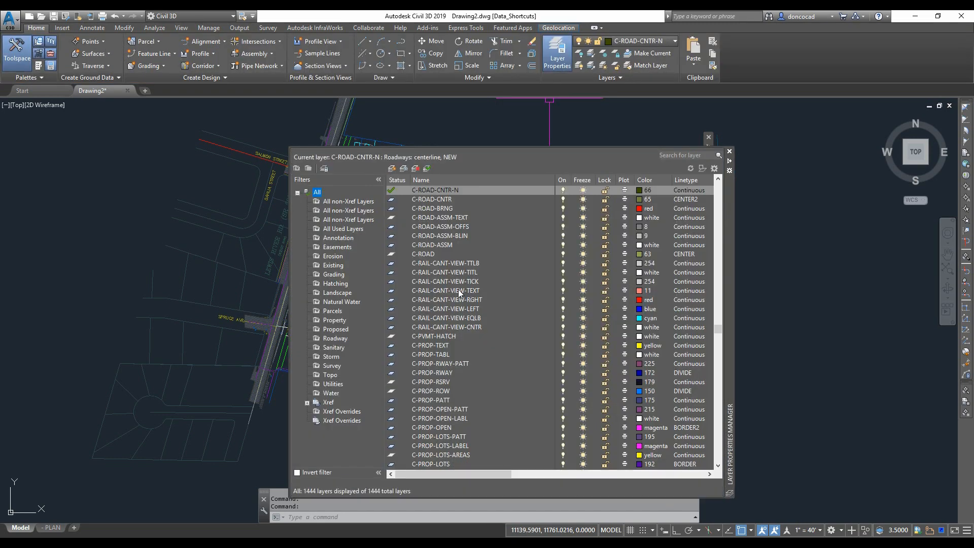
right_click(325, 194)
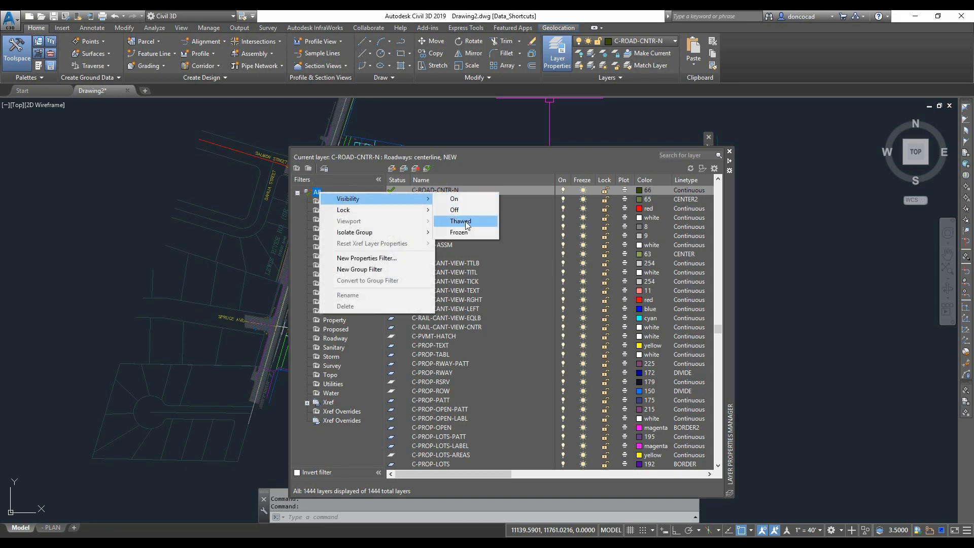
left_click(464, 221)
right_click(327, 194)
mouse_move(350, 201)
left_click(474, 200)
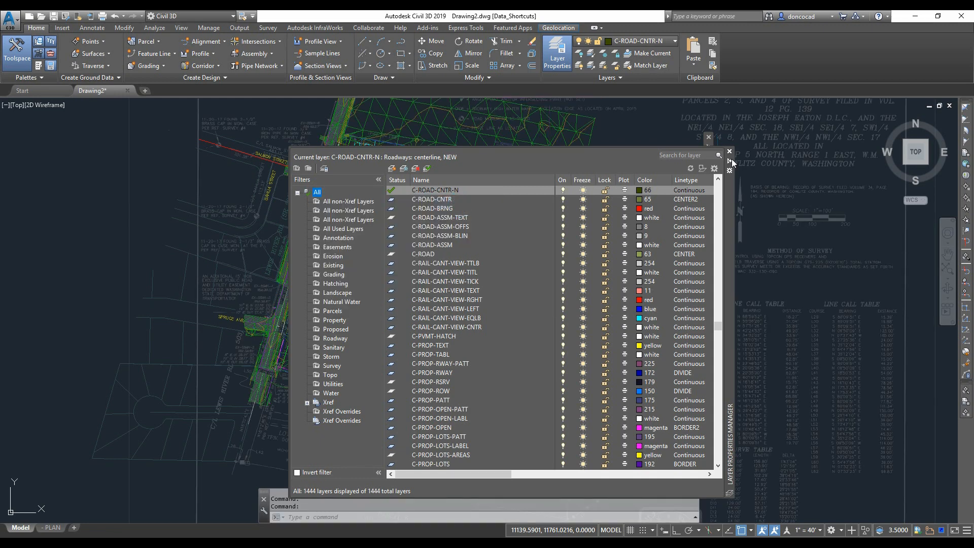
left_click(729, 161)
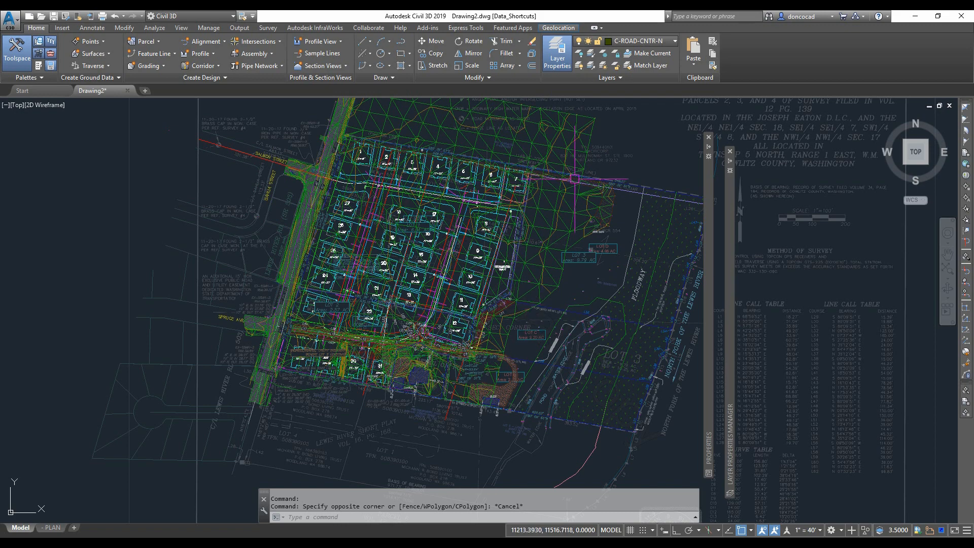
- Examine the drawing and the external references attached to it
scroll(505, 321, "up", 4)
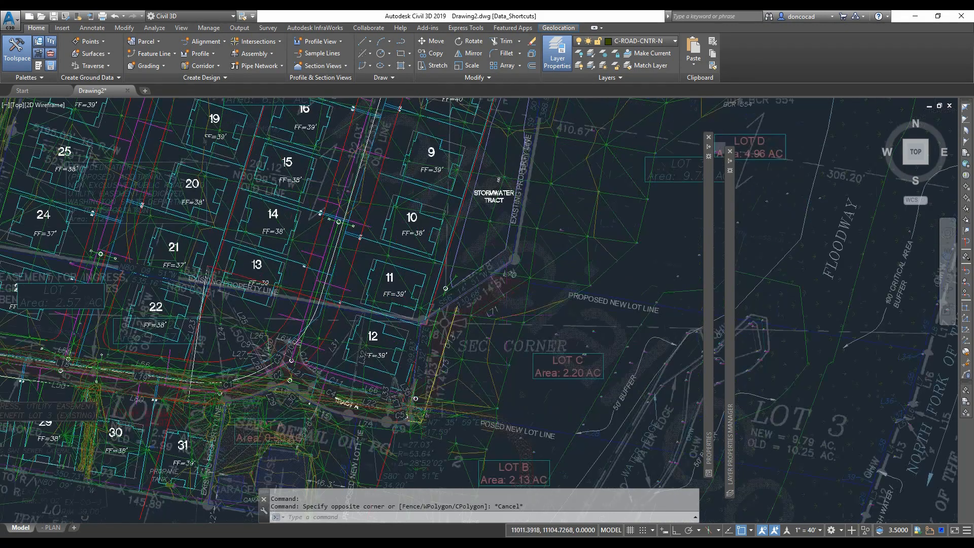
scroll(512, 309, "down", 2)
scroll(513, 309, "down", 3)
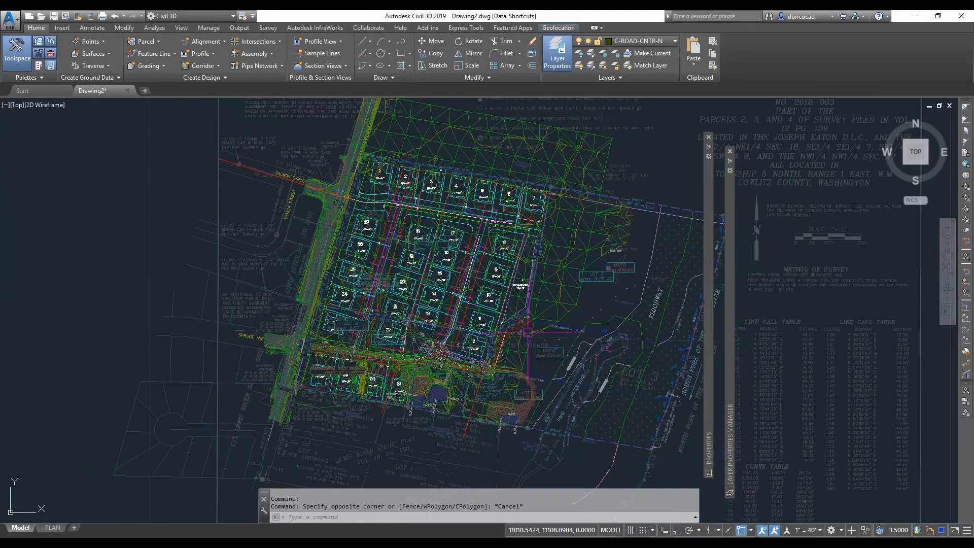
scroll(366, 306, "up", 3)
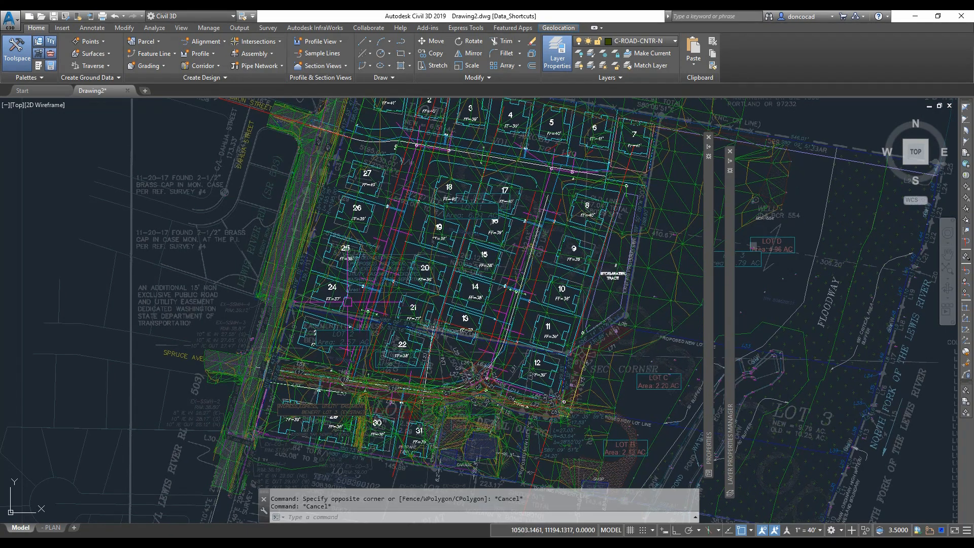
left_click(36, 77)
mouse_move(707, 304)
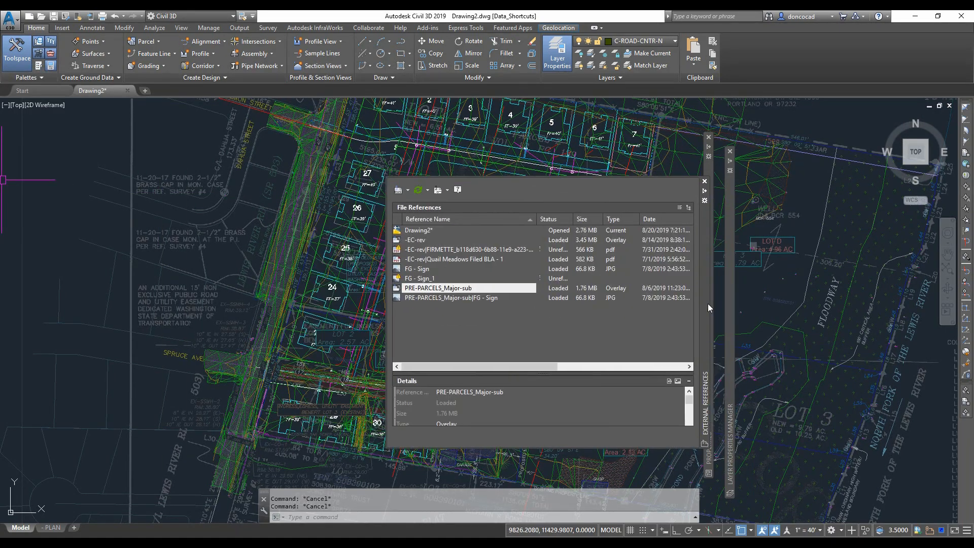
left_click(415, 240)
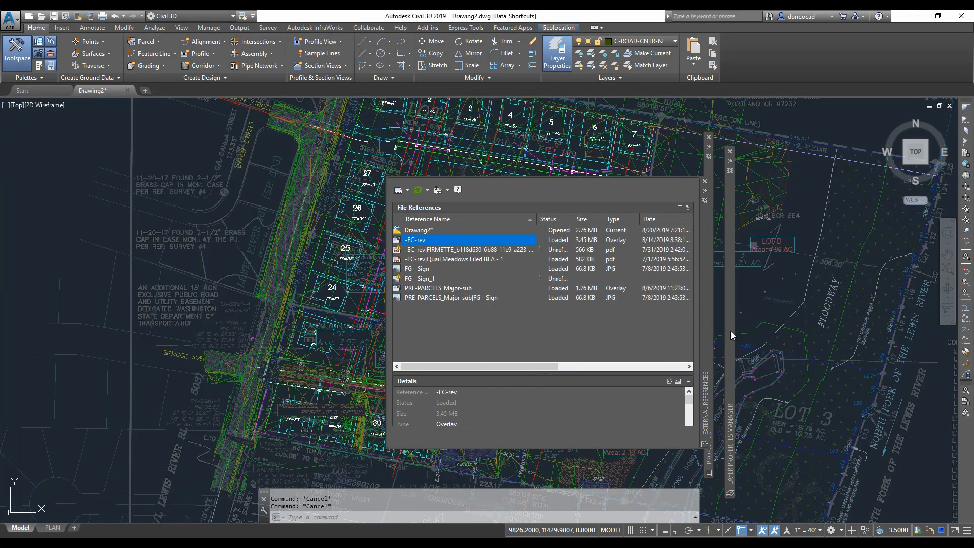
mouse_move(731, 331)
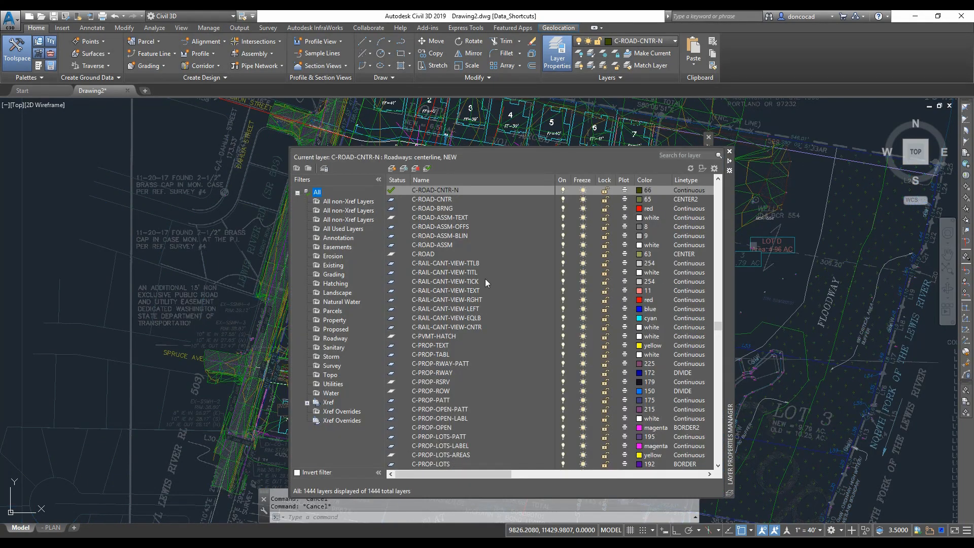
left_click(730, 161)
left_click(123, 15)
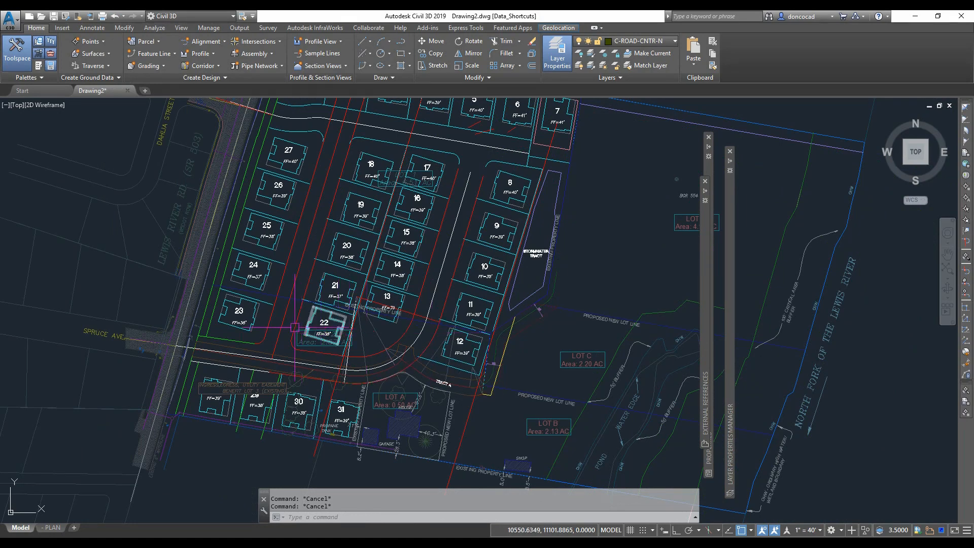
- Inspect the site boundary polyline around the lots and zoom in on its corner vertex
middle_click_drag(285, 321, 303, 350)
scroll(238, 332, "up", 5)
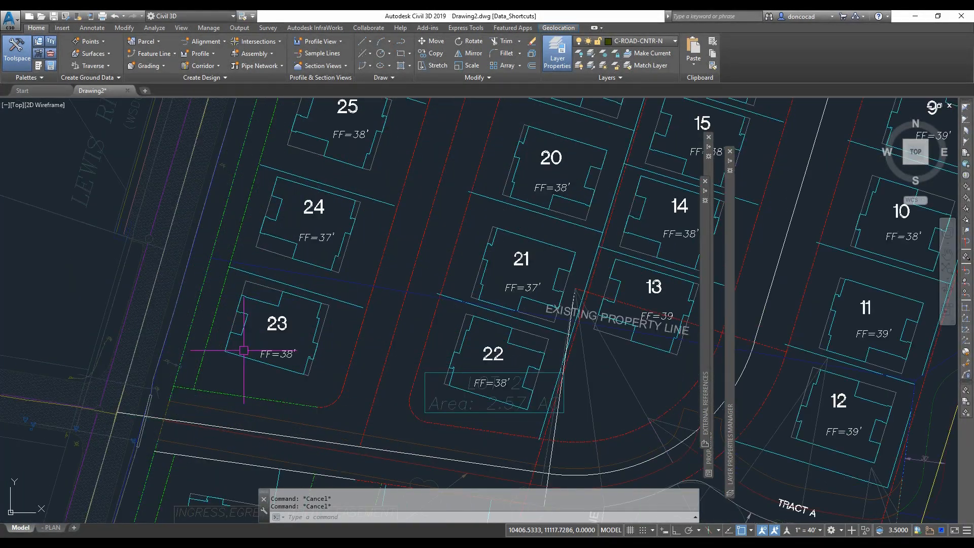
scroll(264, 355, "up", 2)
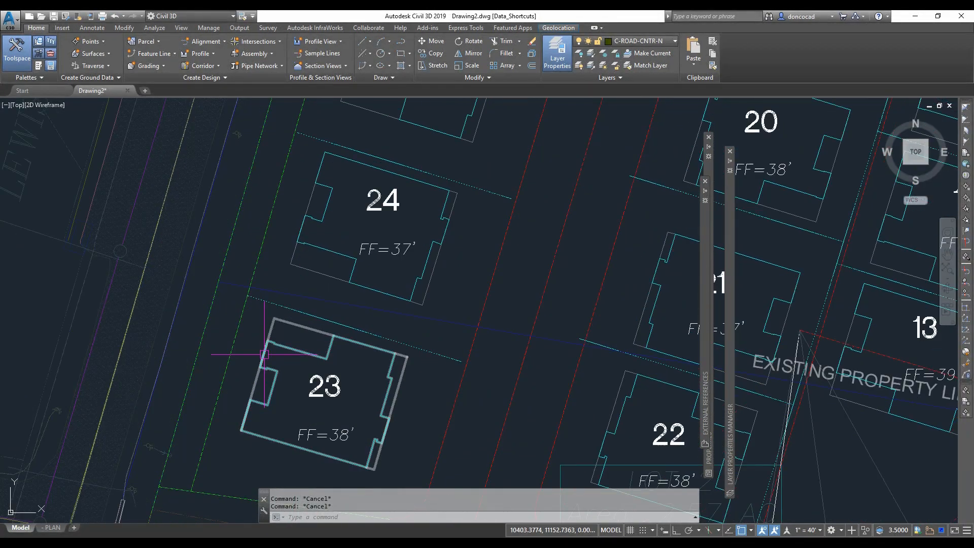
mouse_move(306, 366)
middle_mouse_down()
mouse_move(270, 337)
mouse_move(264, 299)
middle_mouse_up()
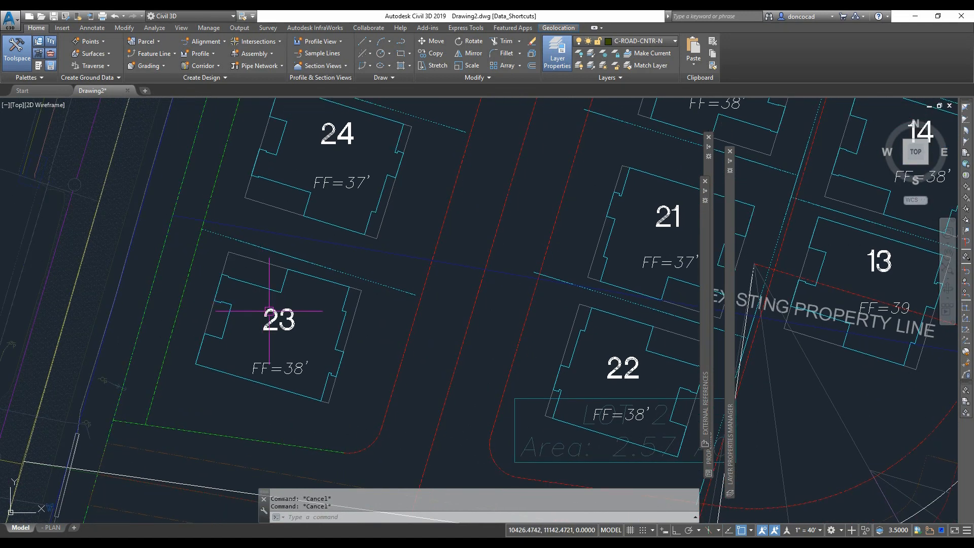
scroll(193, 380, "down", 5)
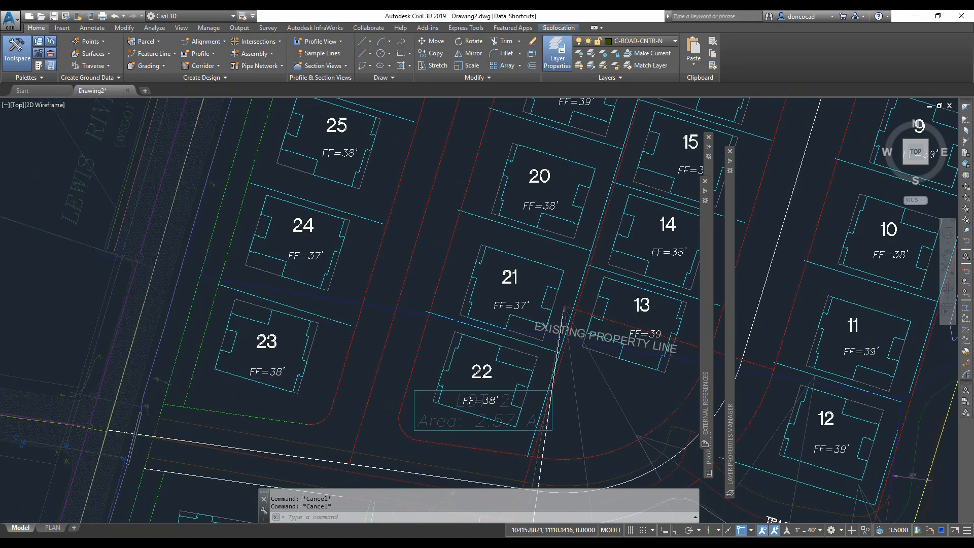
middle_click_drag(558, 466, 385, 354)
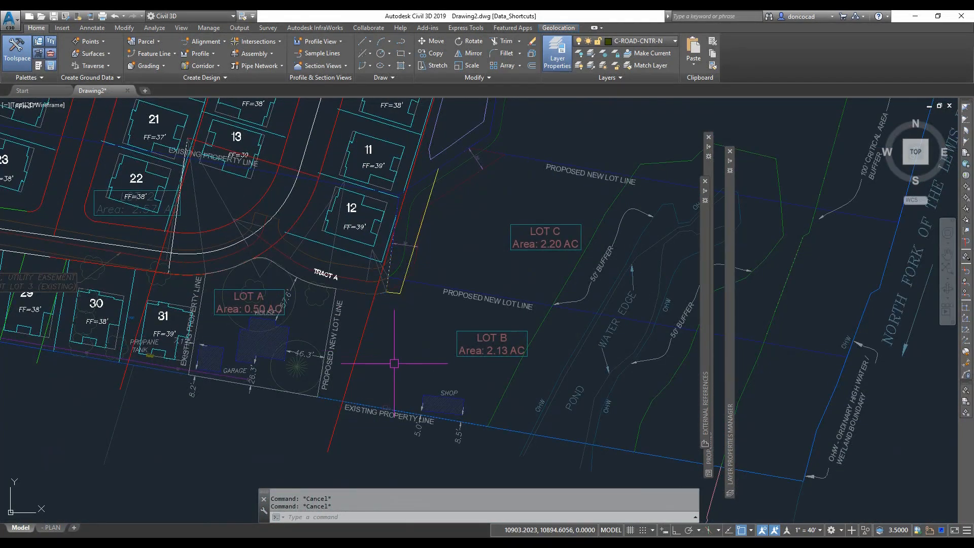
left_click(517, 432)
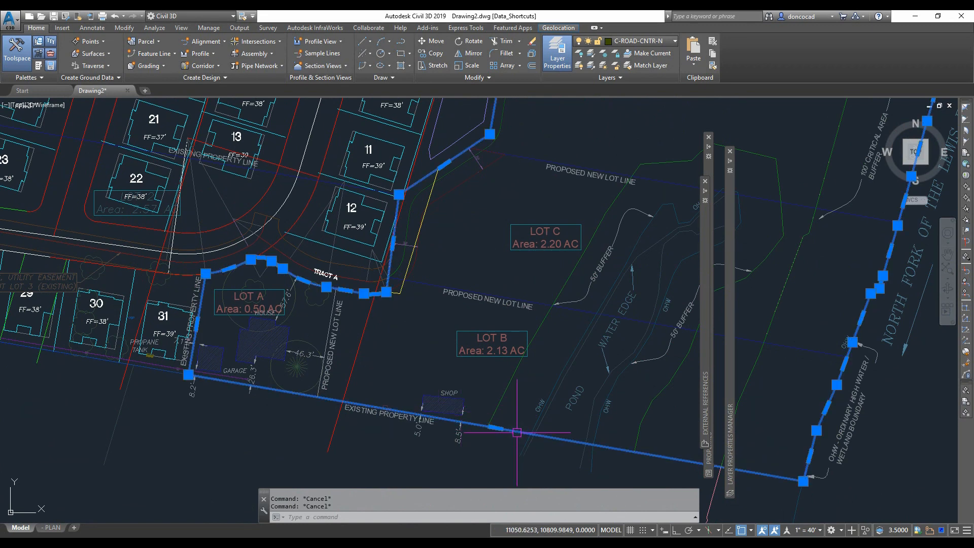
scroll(440, 366, "down", 4)
middle_click_drag(439, 364, 396, 394)
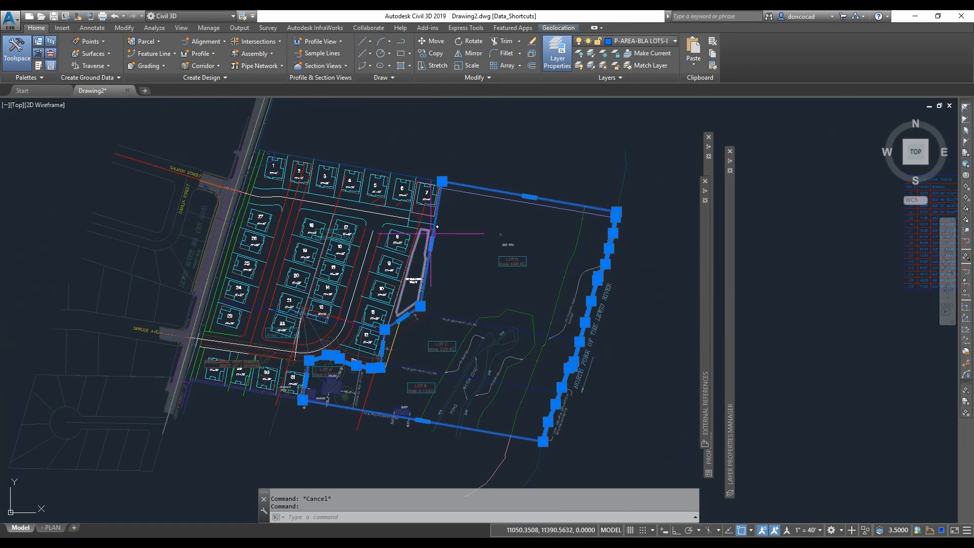
scroll(443, 184, "up", 2)
scroll(445, 179, "up", 5)
scroll(388, 212, "up", 4)
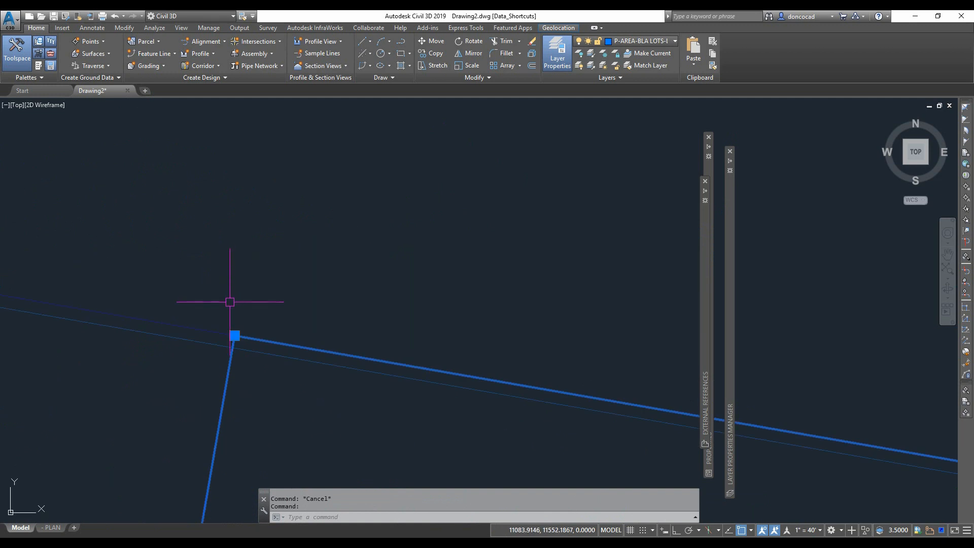
middle_click_drag(229, 306, 343, 158)
scroll(345, 178, "up", 4)
scroll(357, 192, "up", 4)
scroll(355, 245, "up", 4)
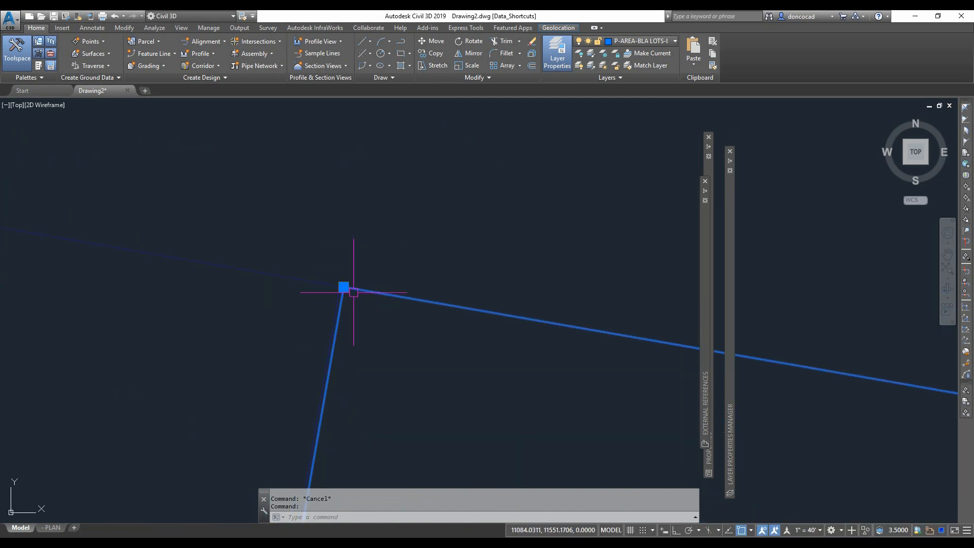
scroll(353, 293, "up", 4)
scroll(301, 285, "up", 4)
scroll(281, 221, "down", 15)
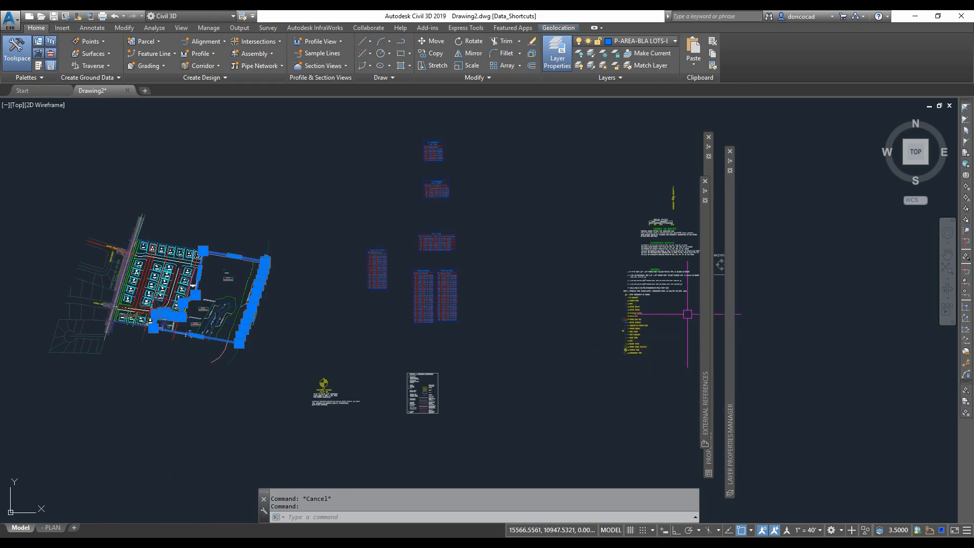
- Browse the survey notes, legend and vertical datum text elsewhere in the drawing
scroll(654, 247, "up", 8)
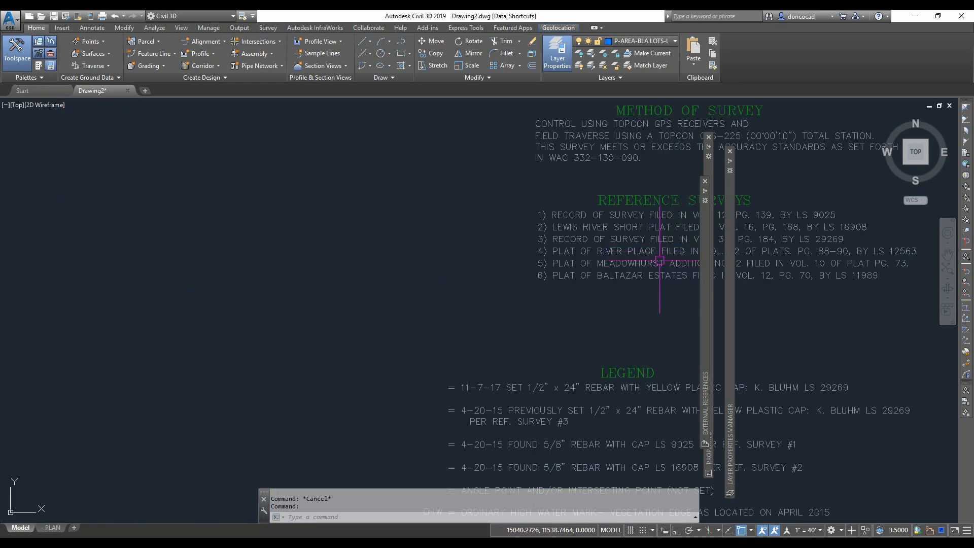
scroll(660, 260, "down", 8)
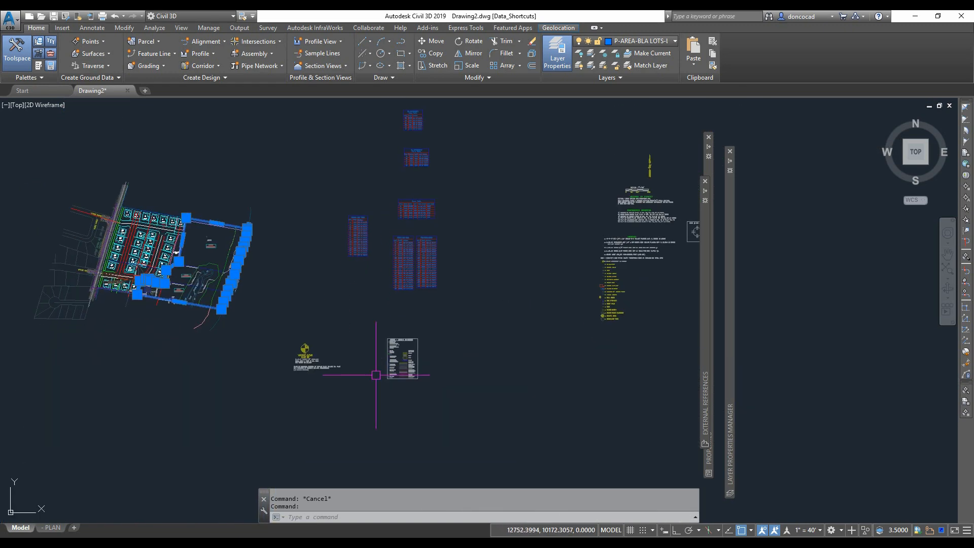
scroll(376, 375, "up", 10)
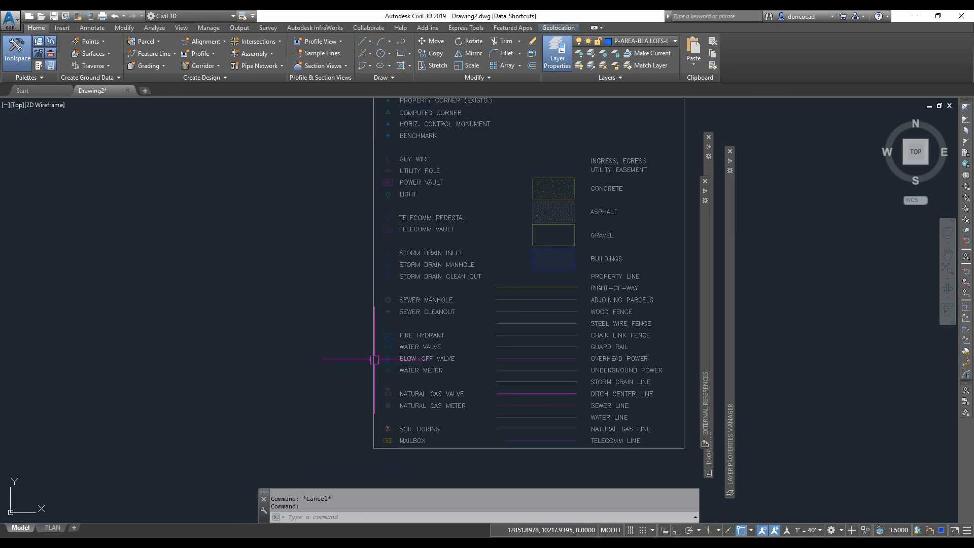
scroll(366, 363, "down", 6)
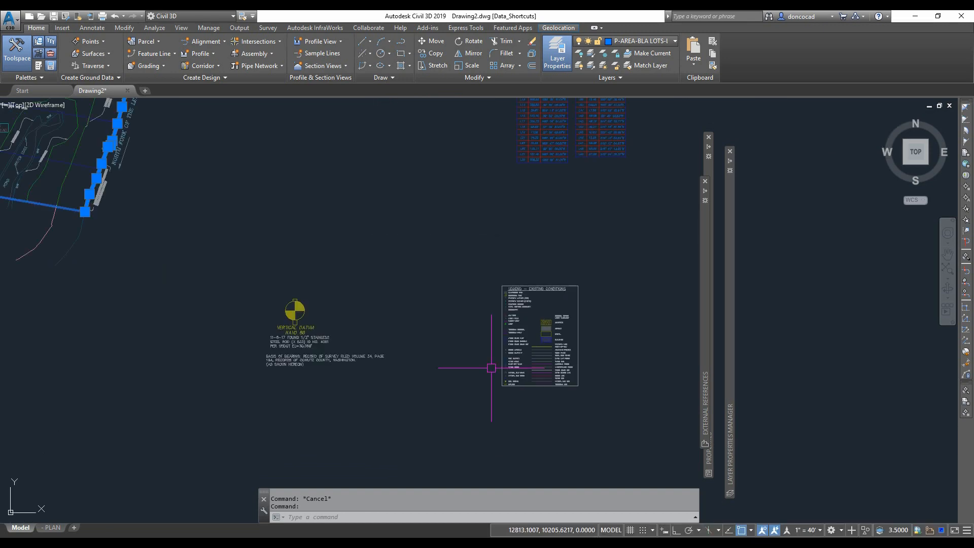
scroll(279, 350, "up", 4)
scroll(281, 350, "down", 2)
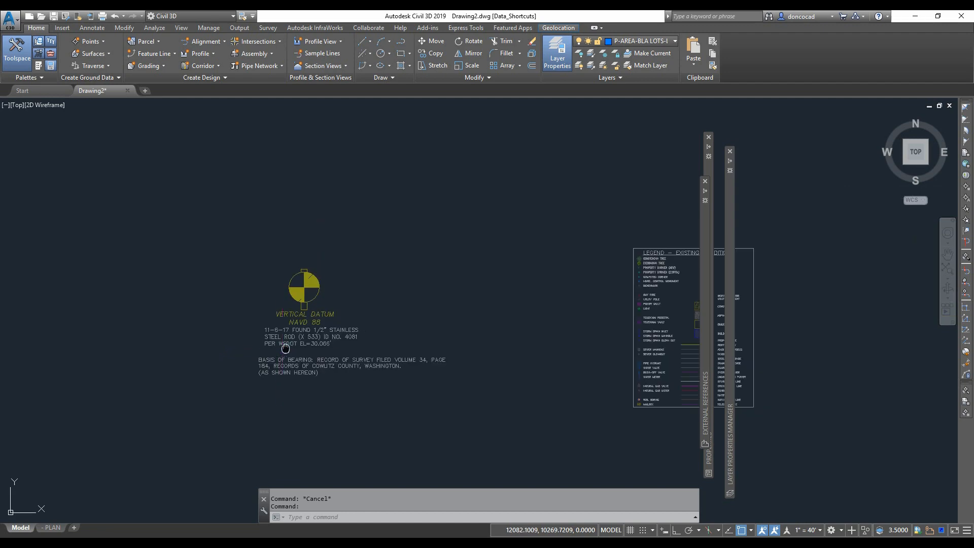
middle_click_drag(284, 348, 648, 381)
scroll(648, 382, "down", 4)
middle_click_drag(577, 298, 577, 326)
middle_click_drag(491, 314, 480, 329)
scroll(447, 294, "up", 6)
middle_click_drag(446, 294, 416, 314)
key("Escape")
key("Escape")
- Join the parcel line below the easement with its adjoining road curve segments into one polyline using Polyline Edit
middle_click_drag(53, 276, 331, 310)
scroll(324, 337, "up", 6)
left_click(324, 335)
middle_click_drag(315, 350, 263, 341)
right_click(263, 341)
left_click(289, 443)
right_click(293, 343)
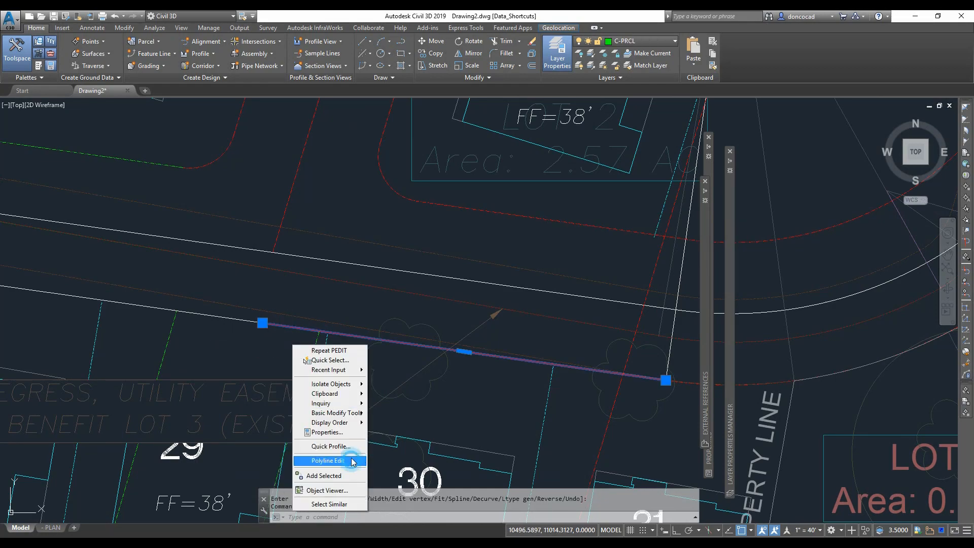
left_click(352, 461)
right_click(248, 352)
left_click(279, 403)
left_click(244, 320)
middle_click_drag(873, 439, 354, 352)
left_click(460, 228)
scroll(460, 227, "down", 8)
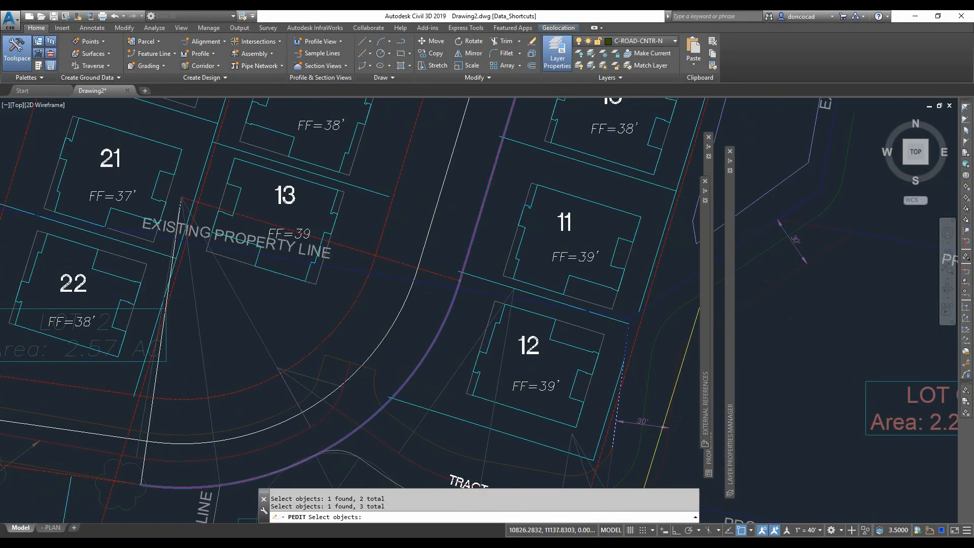
key("Return")
key("Escape")
- Join four more segments onto the polyline along the curved road with the Polyline Edit Join option
right_click(463, 260)
left_click(497, 378)
right_click(466, 300)
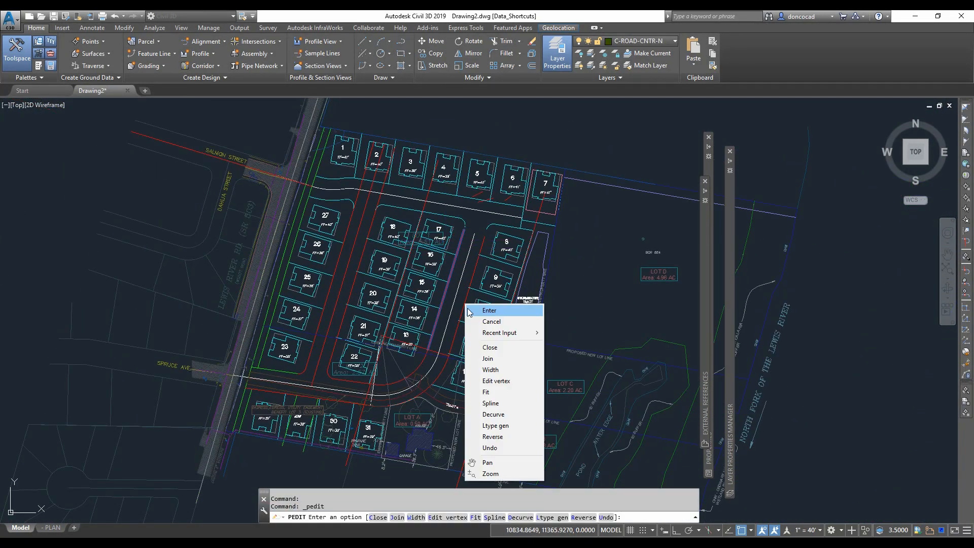
left_click(490, 359)
scroll(420, 373, "up", 8)
left_click(396, 351)
middle_click_drag(50, 442, 550, 425)
scroll(324, 330, "down", 6)
key("Return")
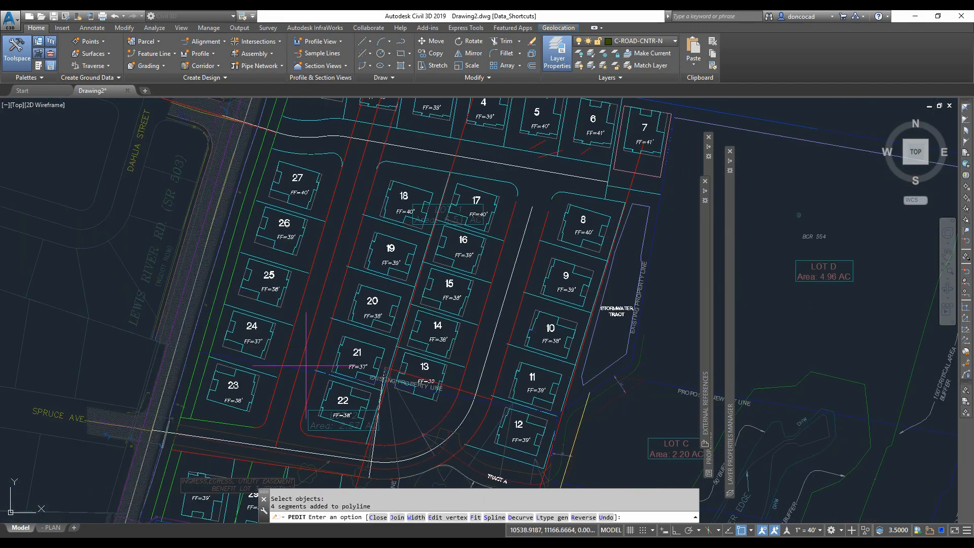
key("Escape")
key("Escape")
- Try to join the curb arc near lot 23 to a polyline with Polyline Edit
left_click(315, 371)
scroll(316, 375, "down", 3)
key("Escape")
left_click(287, 357)
scroll(291, 362, "up", 6)
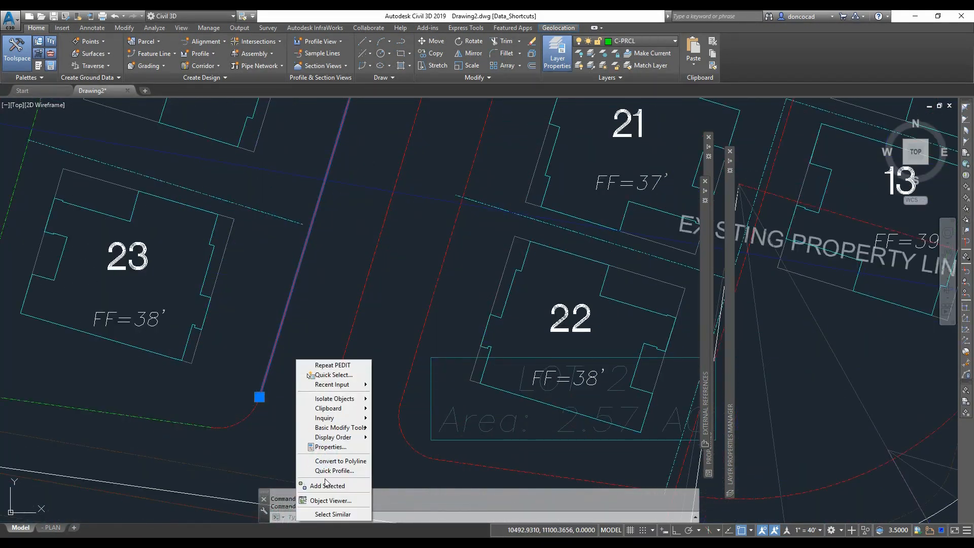
right_click(275, 344)
left_click(282, 415)
scroll(256, 412, "down", 6)
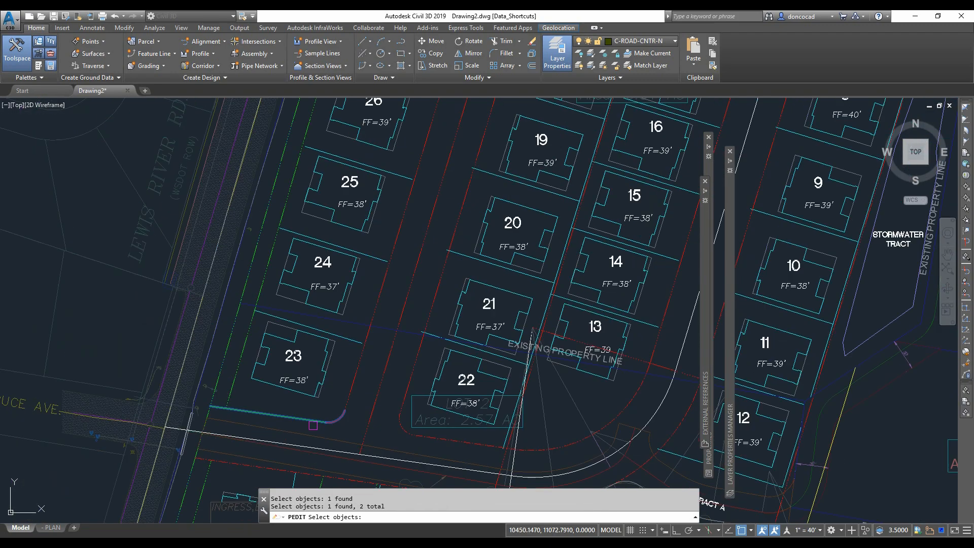
key("Escape")
key("Escape")
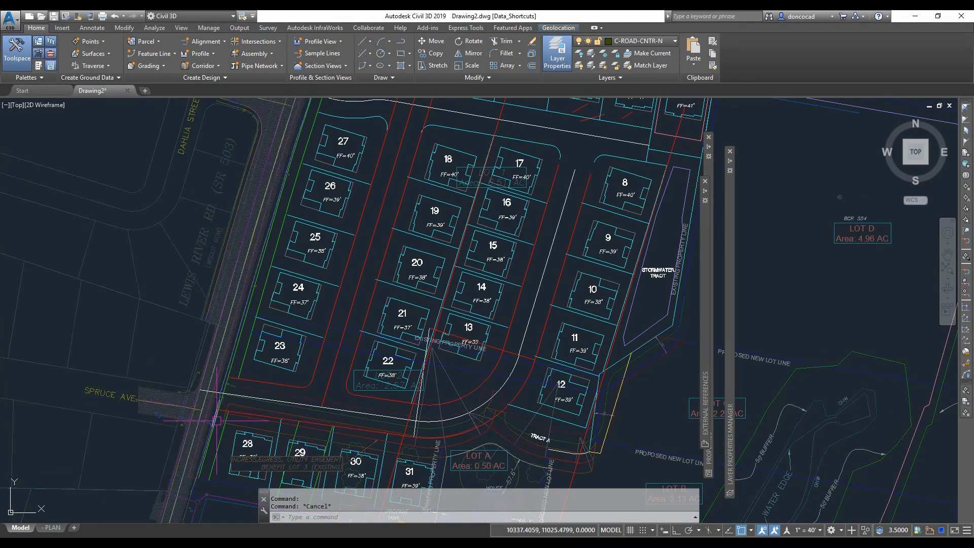
- Erase a leftover line segment near lots 13 and 14
scroll(214, 415, "up", 6)
left_click(341, 344)
scroll(342, 343, "down", 6)
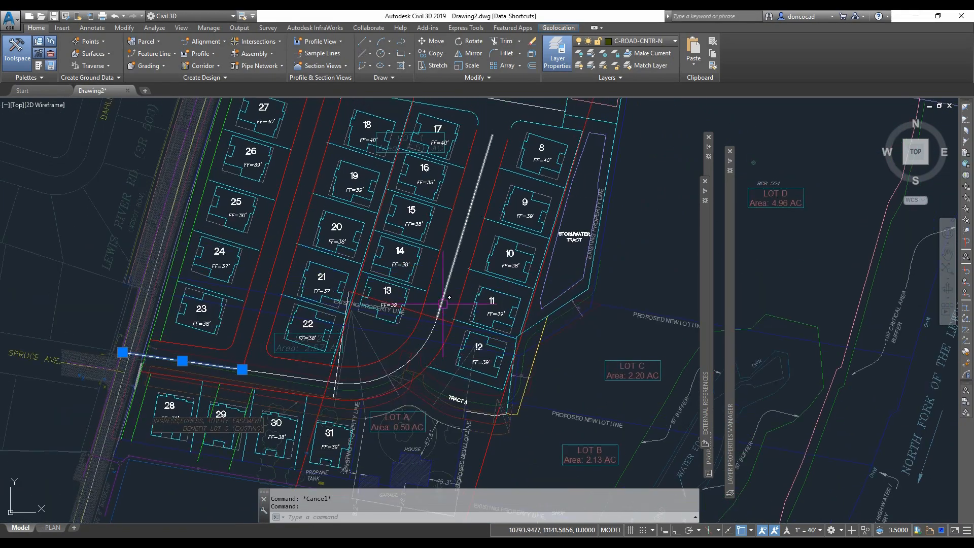
key("Escape")
scroll(372, 251, "up", 8)
left_click(384, 253)
scroll(381, 251, "down", 7)
key("Delete")
- Erase another leftover line segment within the subdivision
mouse_move(375, 303)
middle_mouse_down()
mouse_move(403, 149)
mouse_move(408, 323)
middle_mouse_up()
scroll(619, 373, "up", 3)
left_click(583, 335)
key("Delete")
scroll(583, 336, "down", 4)
middle_click_drag(161, 280, 207, 272)
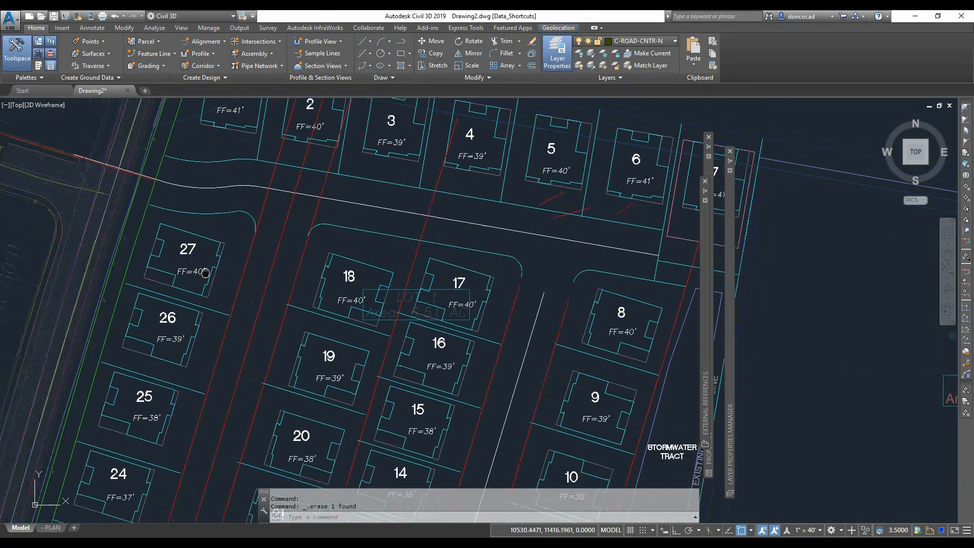
- Erase a leftover line segment at the road's west end near Lewis River Rd
scroll(203, 230, "up", 6)
key("Escape")
key("Escape")
middle_click_drag(292, 222, 528, 360)
middle_click_drag(164, 167, 489, 300)
scroll(306, 248, "down", 6)
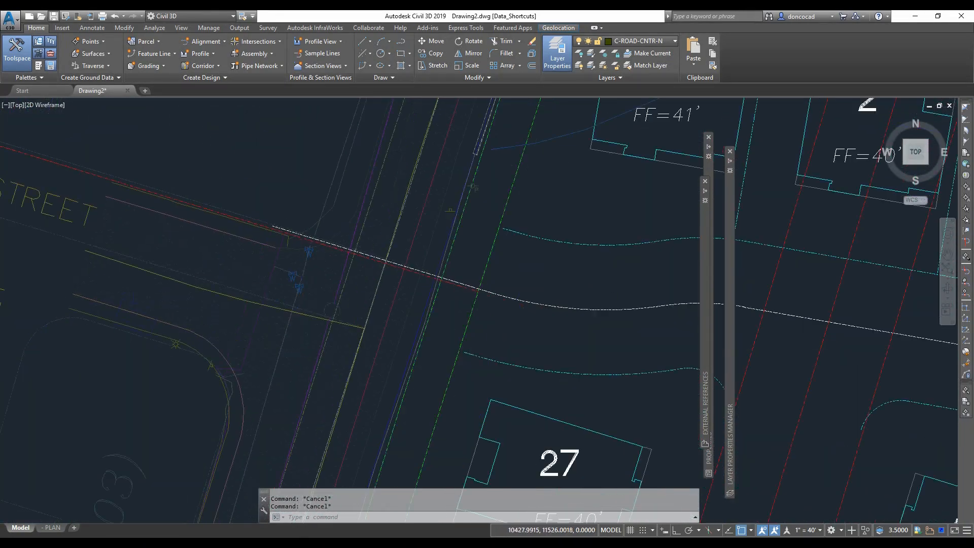
middle_click_drag(252, 243, 215, 228)
scroll(284, 246, "up", 4)
scroll(350, 228, "down", 2)
middle_click_drag(351, 228, 273, 189)
scroll(273, 190, "down", 2)
scroll(276, 188, "up", 9)
left_click(321, 219)
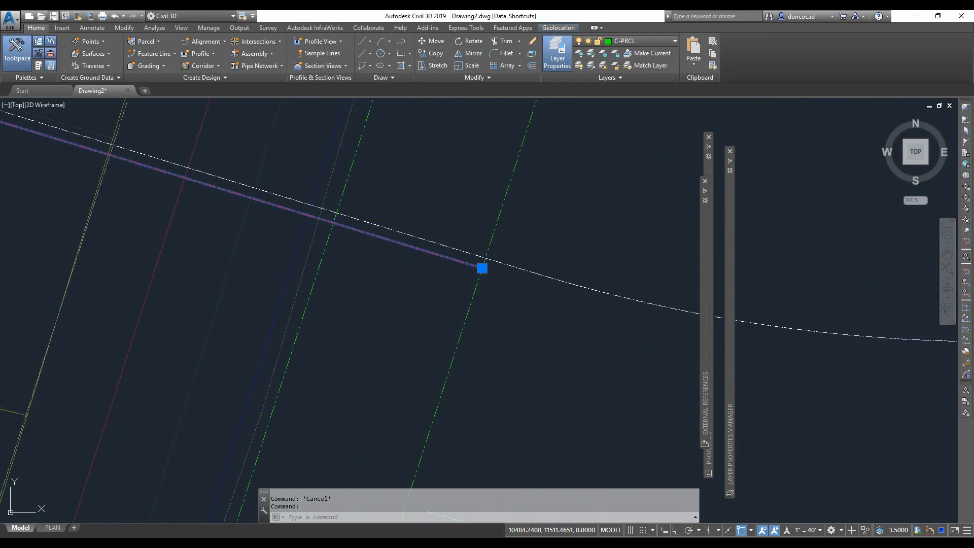
key("Delete")
key("Escape")
scroll(323, 249, "down", 8)
scroll(356, 264, "up", 4)
left_click(364, 244)
scroll(364, 244, "down", 5)
scroll(267, 252, "up", 3)
key("Escape")
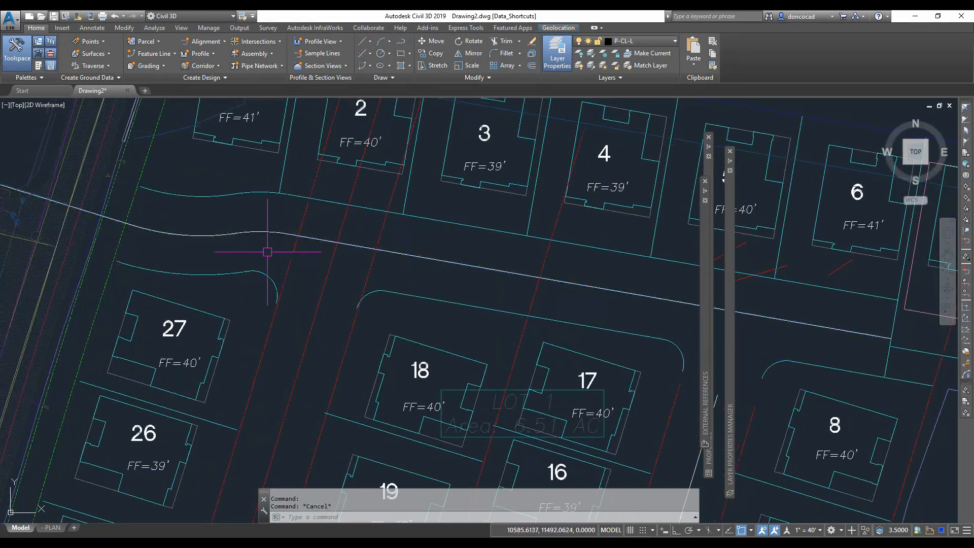
key("Delete")
middle_click_drag(237, 230, 205, 230)
type("o")
key("Return")
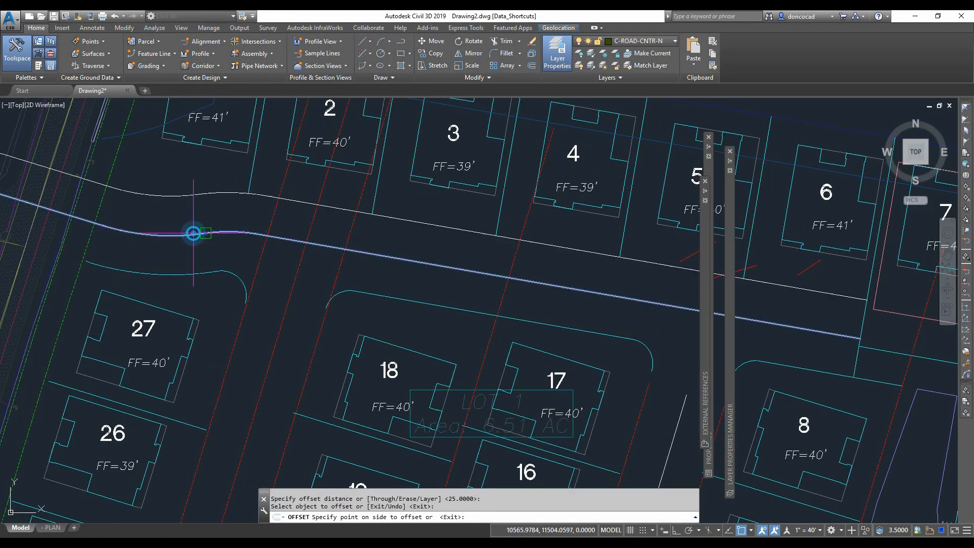
key("Escape")
key("Escape")
key("Return")
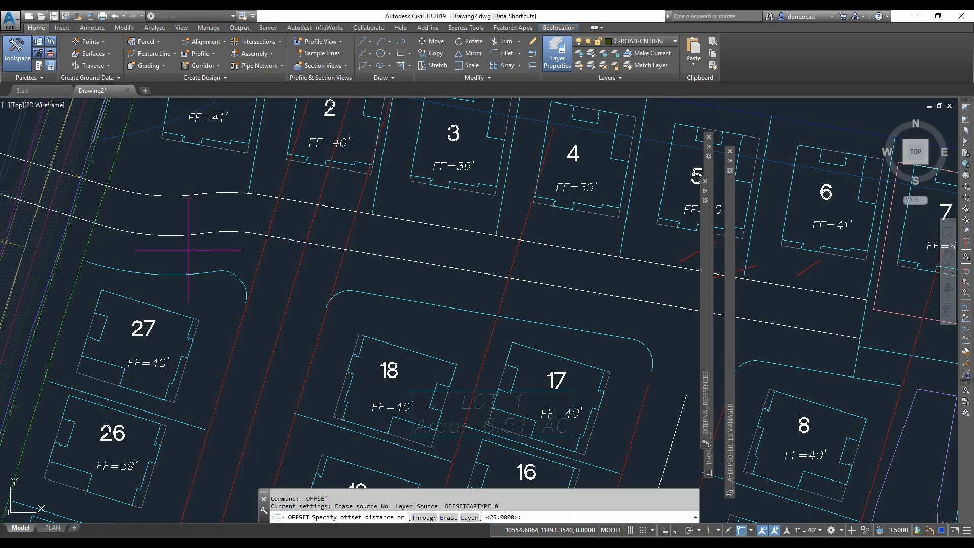
key("Escape")
- Erase another leftover segment along the road line
scroll(193, 250, "up", 5)
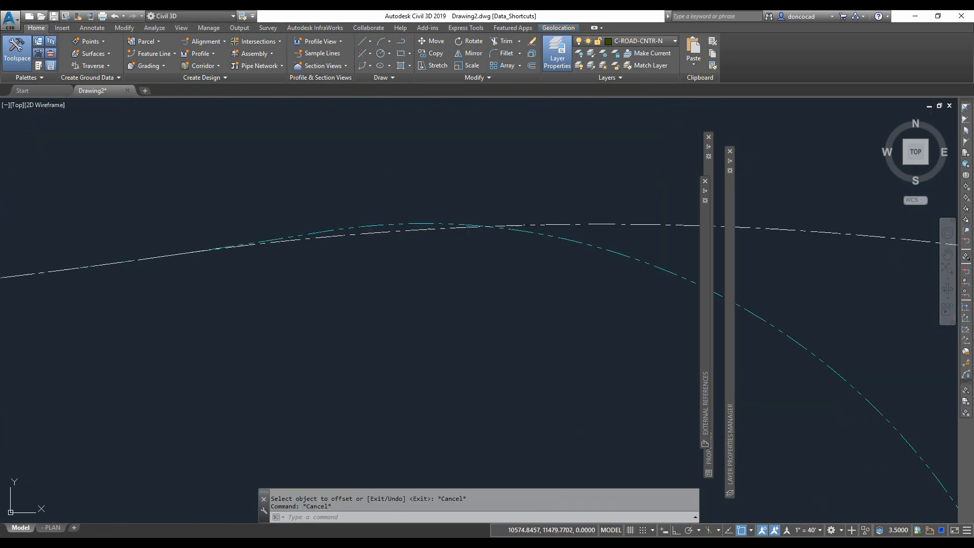
left_click(388, 225)
scroll(411, 260, "down", 2)
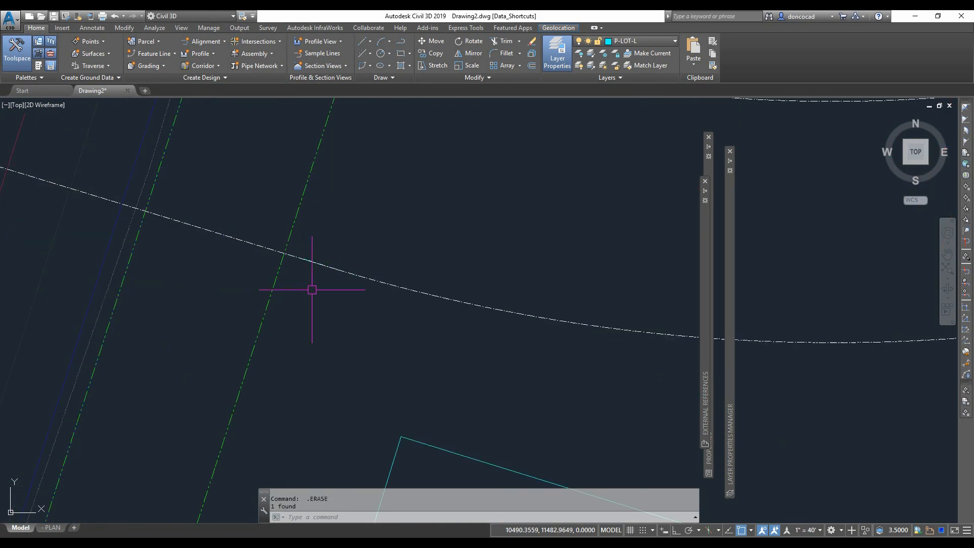
right_click(276, 225)
left_click(384, 315)
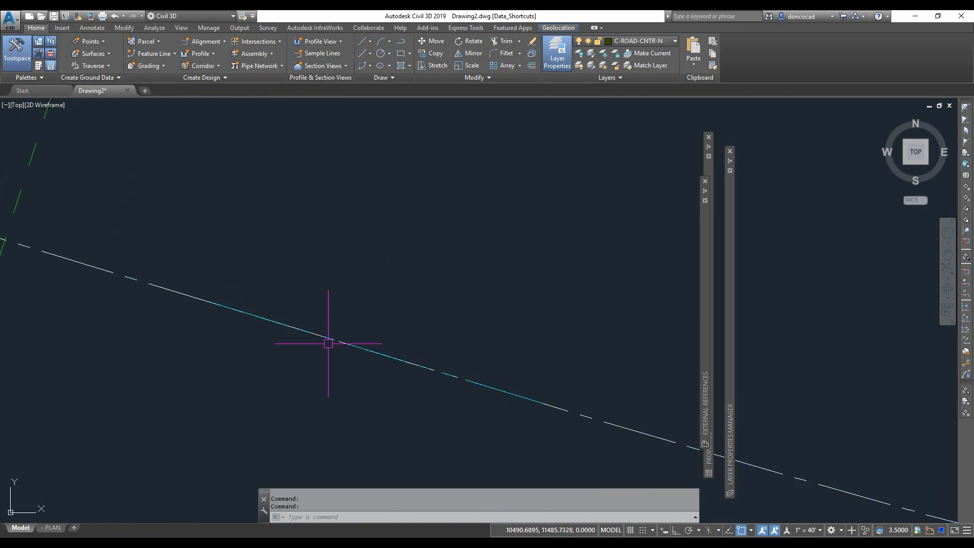
- Trim the road edge lines back to the boundary line near Lewis River Rd
scroll(211, 276, "down", 10)
mouse_move(309, 315)
middle_mouse_down()
mouse_move(341, 223)
mouse_move(378, 191)
middle_mouse_up()
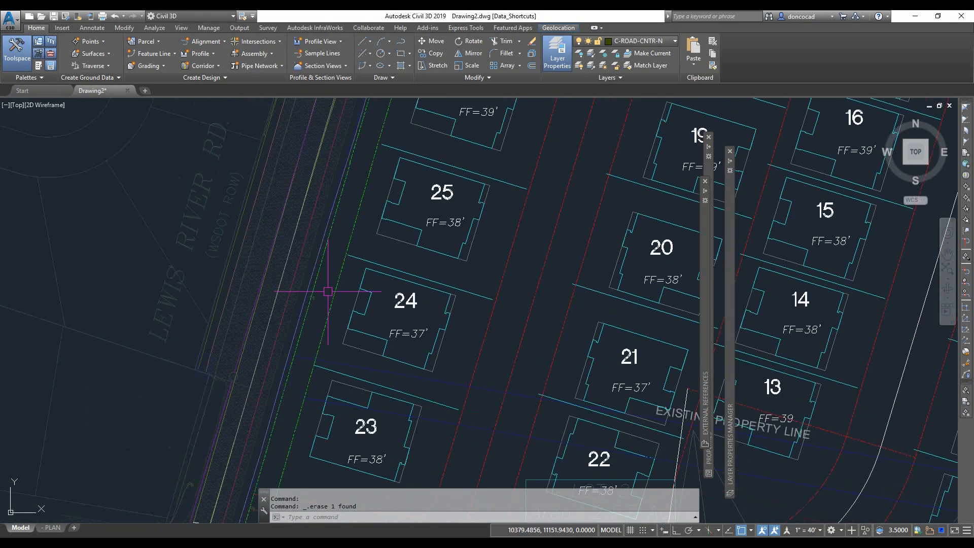
scroll(328, 291, "down", 3)
scroll(375, 253, "up", 6)
key("Escape")
key("Escape")
type("tr")
key("Return")
left_click(386, 225)
middle_click_drag(388, 224, 413, 287)
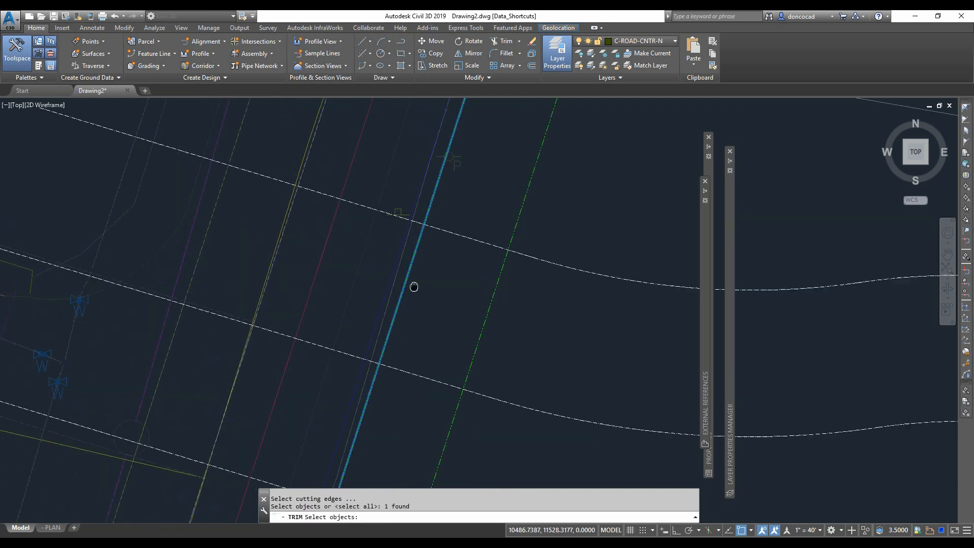
key("Return")
scroll(401, 248, "down", 2)
left_click(393, 223)
scroll(333, 276, "up", 3)
left_click(332, 276)
key("Return")
- Trim another road line at a crossing line near the same intersection
scroll(332, 275, "down", 2)
middle_click_drag(258, 101, 340, 225)
scroll(340, 225, "up", 5)
left_click(335, 236)
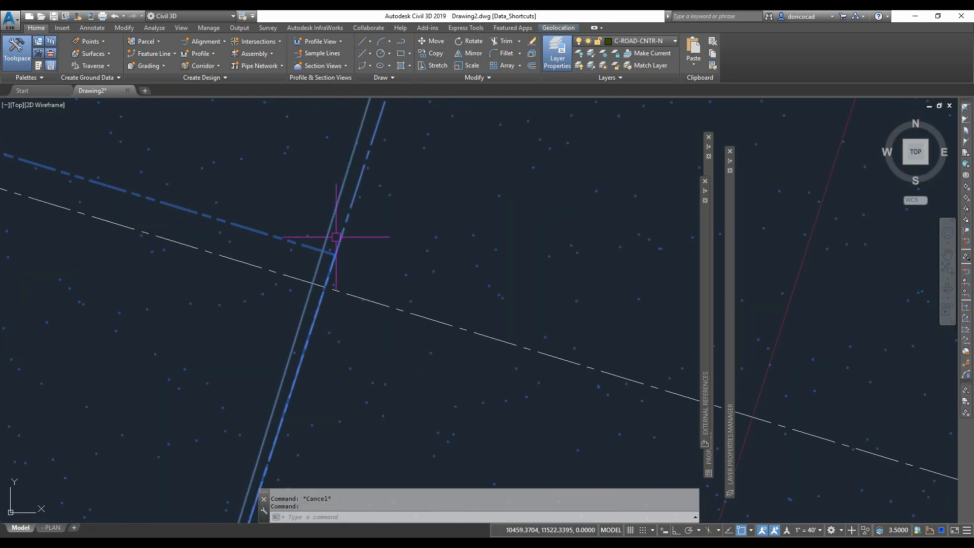
key("Escape")
left_click(604, 54)
key("Escape")
left_click(348, 239)
scroll(341, 290, "up", 3)
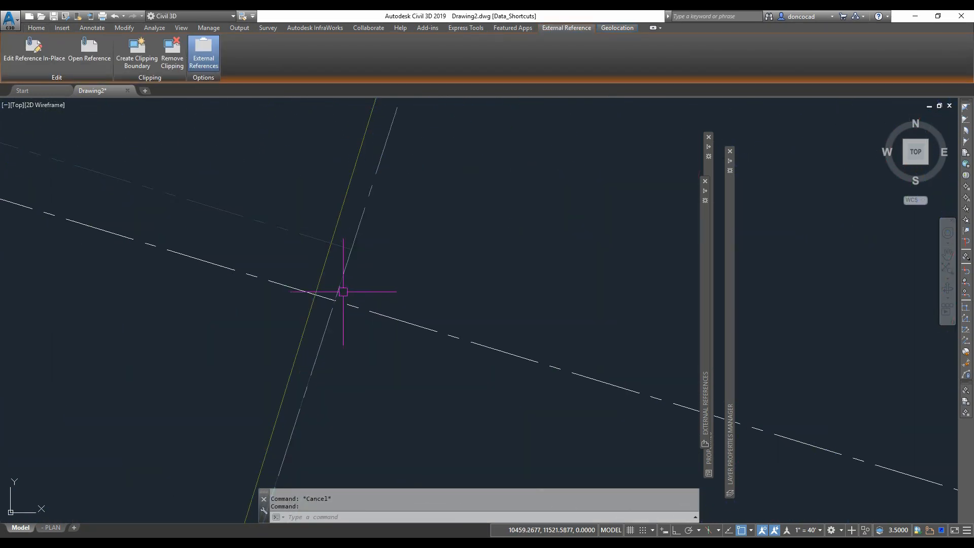
key("Escape")
scroll(375, 297, "down", 4)
type("tr")
key("Return")
left_click(382, 301)
key("Return")
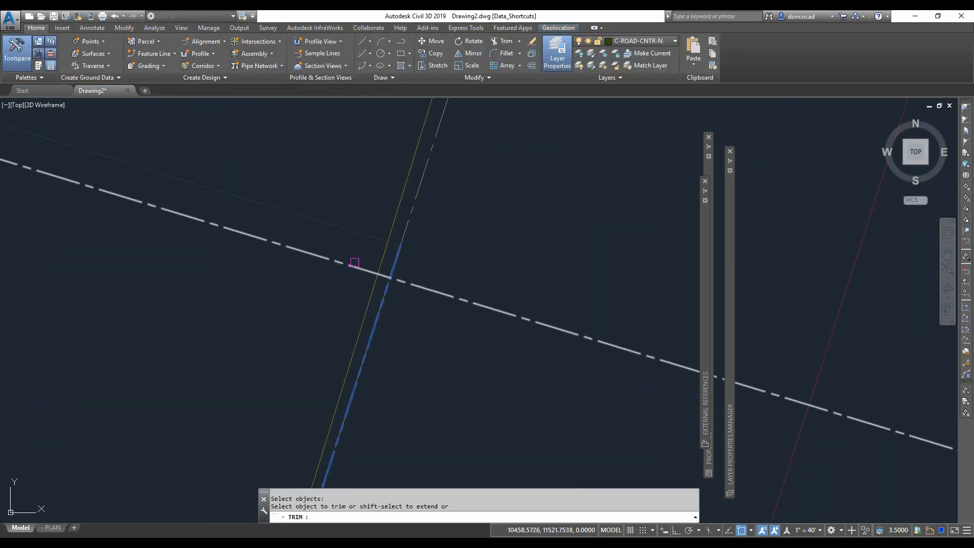
left_click(355, 261)
key("Escape")
- Erase the curb return arc near lot 18
middle_click_drag(386, 295, 374, 261)
scroll(363, 244, "up", 6)
scroll(363, 244, "down", 5)
scroll(518, 323, "up", 4)
key("Escape")
left_click(397, 231)
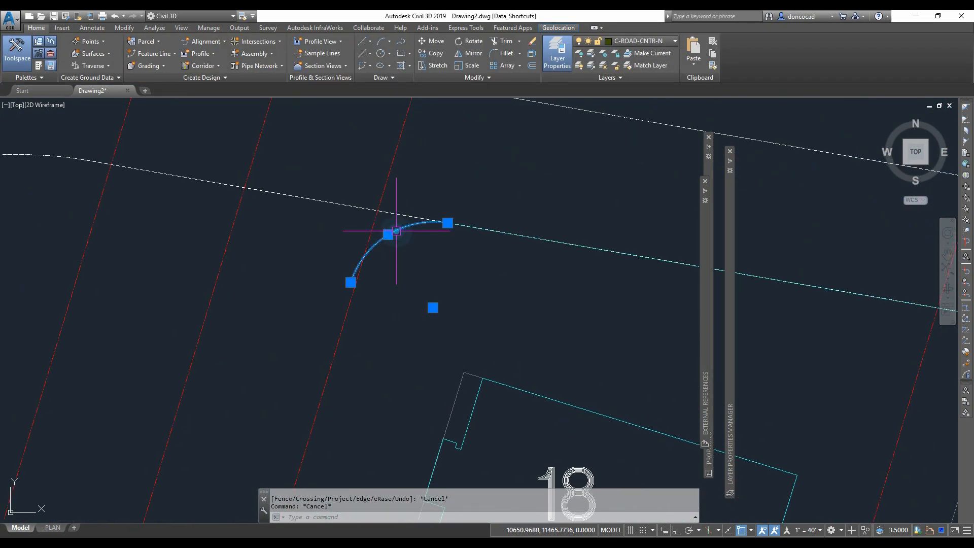
type("e")
key("Return")
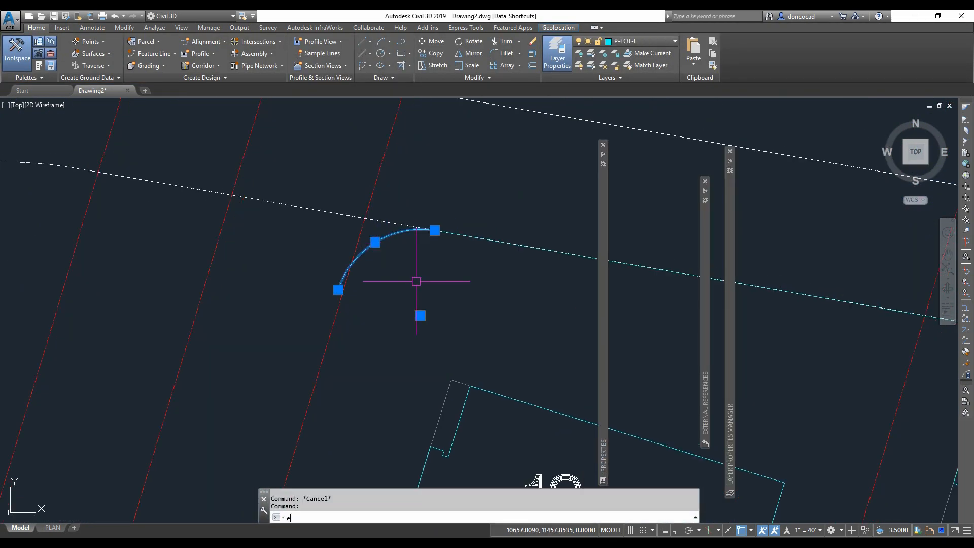
type("e")
key("Return")
key("Escape")
left_click(209, 222)
scroll(411, 330, "down", 3)
left_click(411, 329)
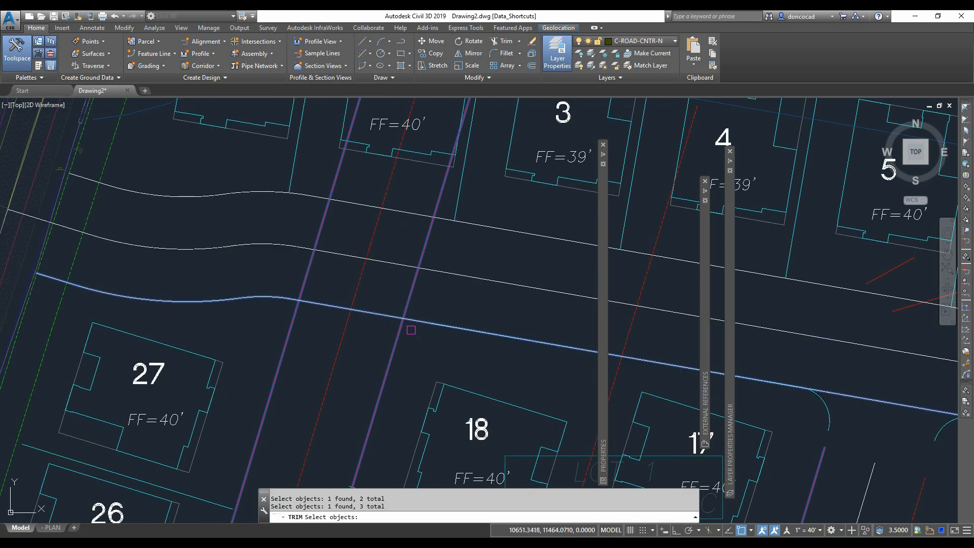
scroll(357, 283, "up", 5)
key("Escape")
- Draw a 16-unit radius circle tangent to the road edge and the lot line with the Ttr option
type("c")
key("Return")
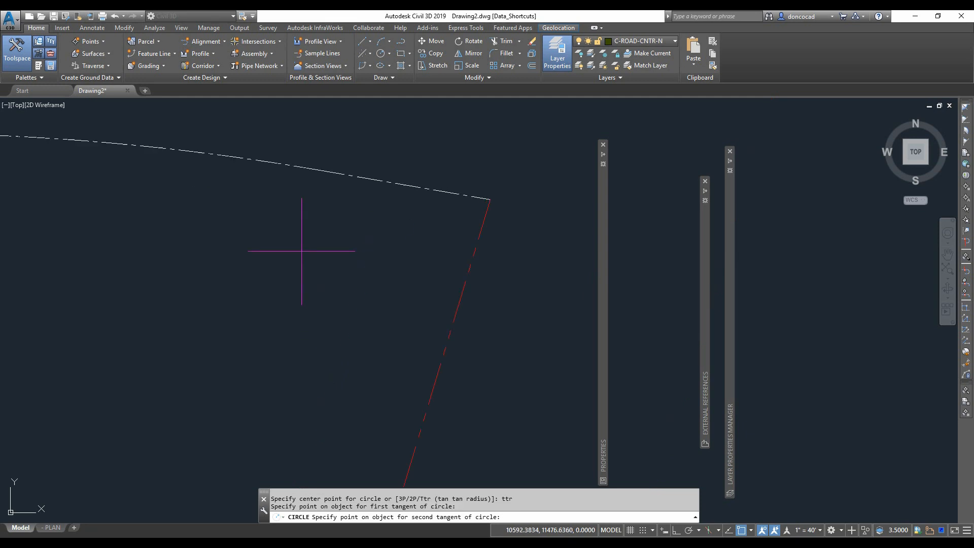
type("16")
key("Return")
scroll(502, 168, "down", 5)
key("Escape")
key("Escape")
middle_click_drag(413, 269, 416, 305)
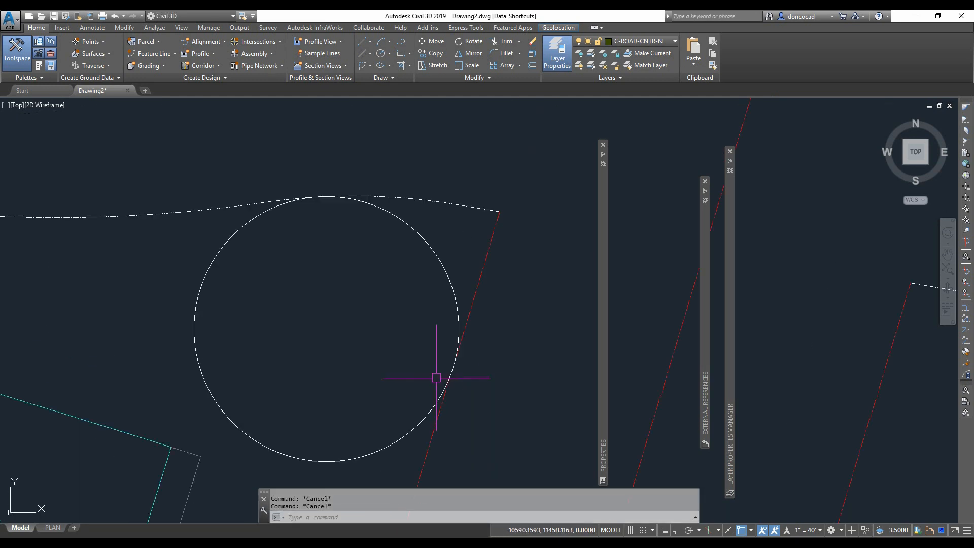
- Draw polylines from the circle's center to its tangent points on the lot line and the road edge
type("pl")
key("Return")
right_click(408, 345, "shift")
left_click(421, 222)
left_click(419, 226)
right_click(385, 343, "shift")
left_click(433, 129)
left_click(479, 269)
key("Return")
key("Return")
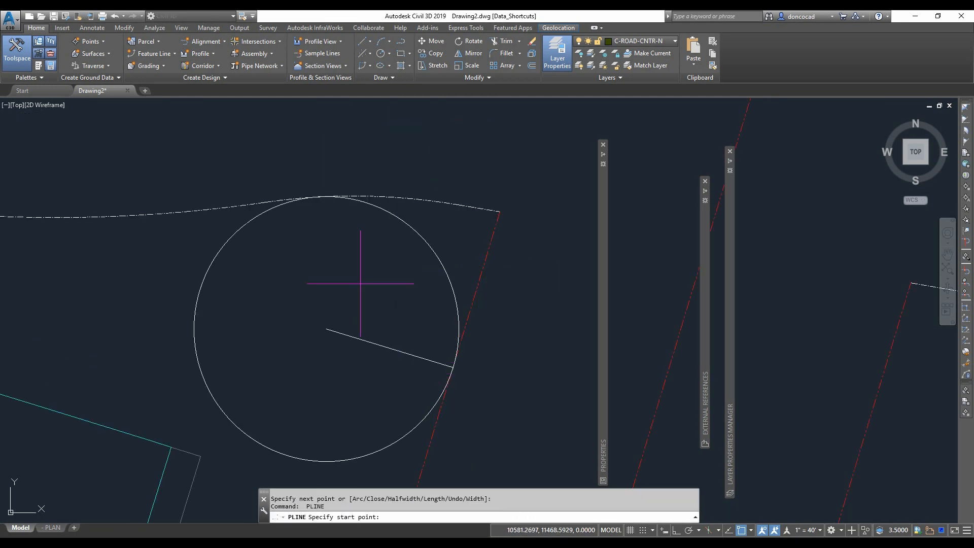
key("Return")
key("Return")
scroll(327, 218, "up", 5)
right_click(307, 277, "shift")
left_click(345, 299)
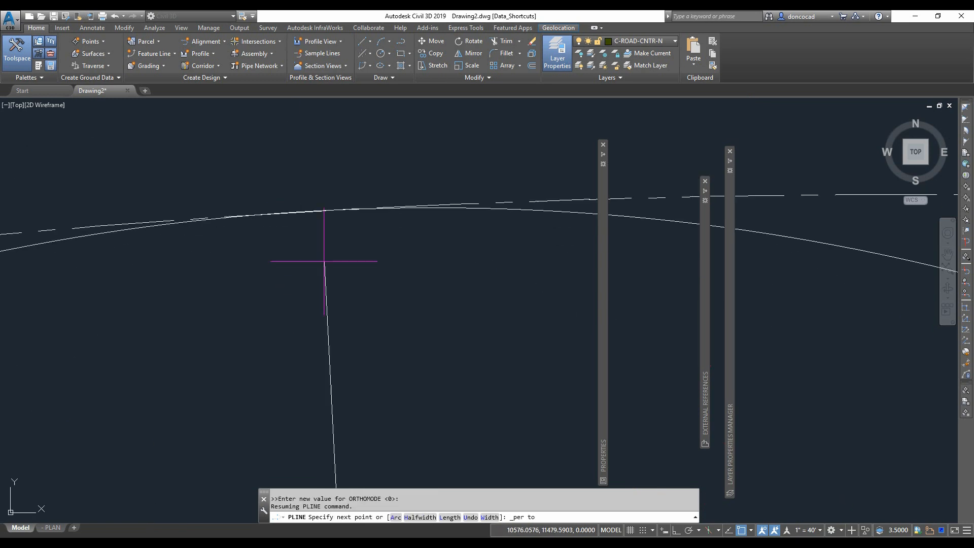
key("Return")
- Trim the circle between the radius lines, leaving only the curb return arc
scroll(395, 266, "down", 5)
middle_click_drag(395, 266, 308, 167)
key("Escape")
key("Escape")
type("tr")
key("Return")
left_click(307, 306)
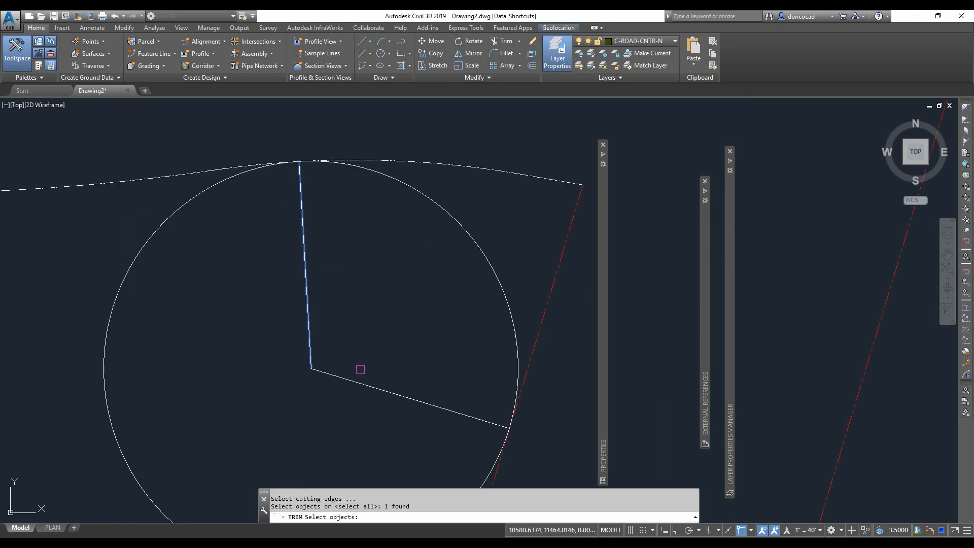
left_click(172, 214)
middle_click_drag(385, 242, 354, 265)
key("Return")
- Erase leftover construction and line segments near lots 17 and 8
key("Return")
left_click(403, 225)
key("Return")
left_click(418, 189)
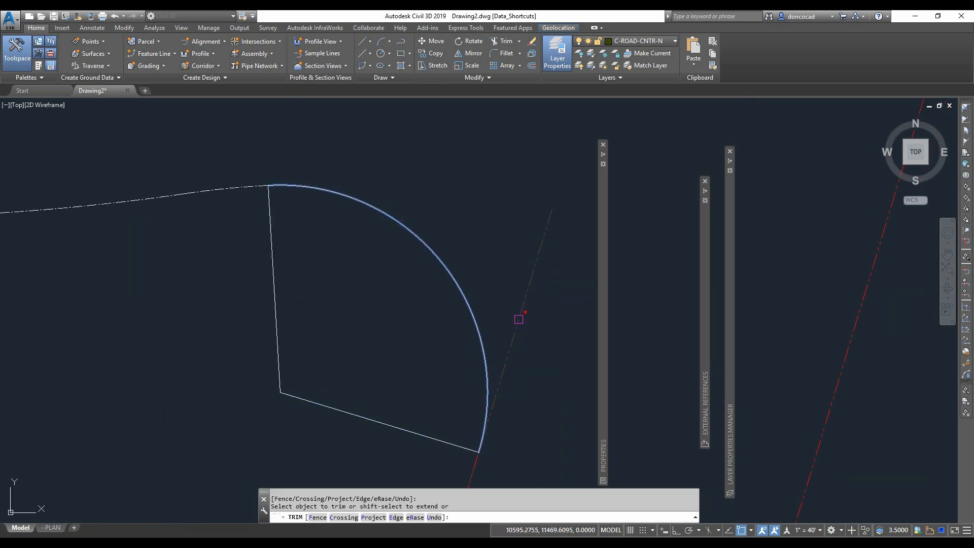
left_click(518, 319)
key("Escape")
scroll(519, 319, "down", 6)
middle_click_drag(507, 368, 250, 265)
left_click(460, 230)
type("e")
key("Return")
middle_click_drag(695, 309, 305, 258)
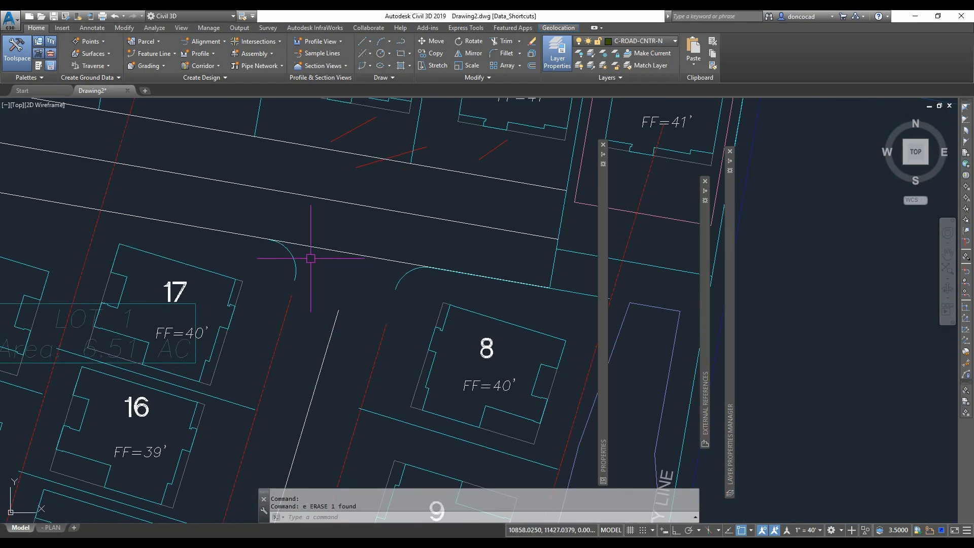
type("E")
key("Return")
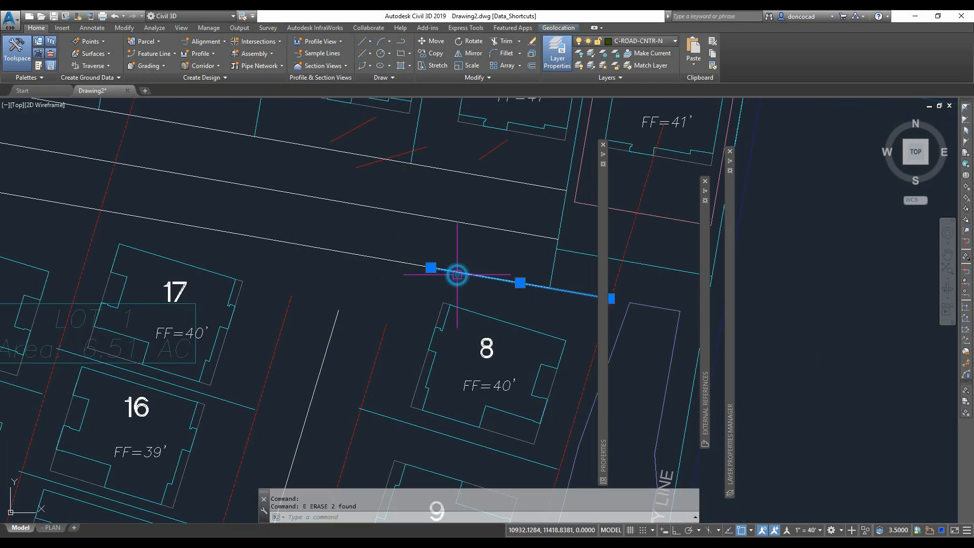
- Try to extend the road edge line near lot 7 to the property boundary
scroll(457, 275, "down", 4)
middle_click_drag(496, 284, 429, 274)
key("Escape")
key("Escape")
type("e")
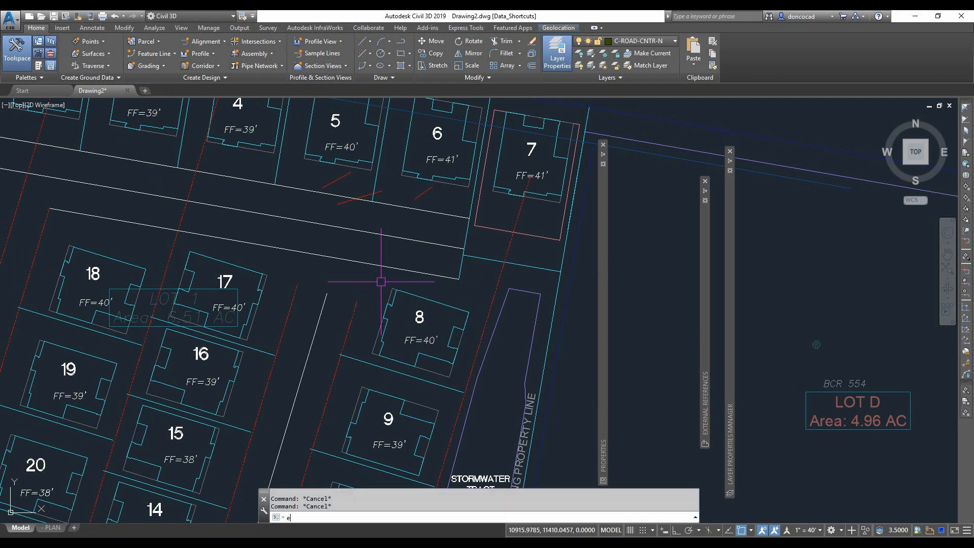
key("Escape")
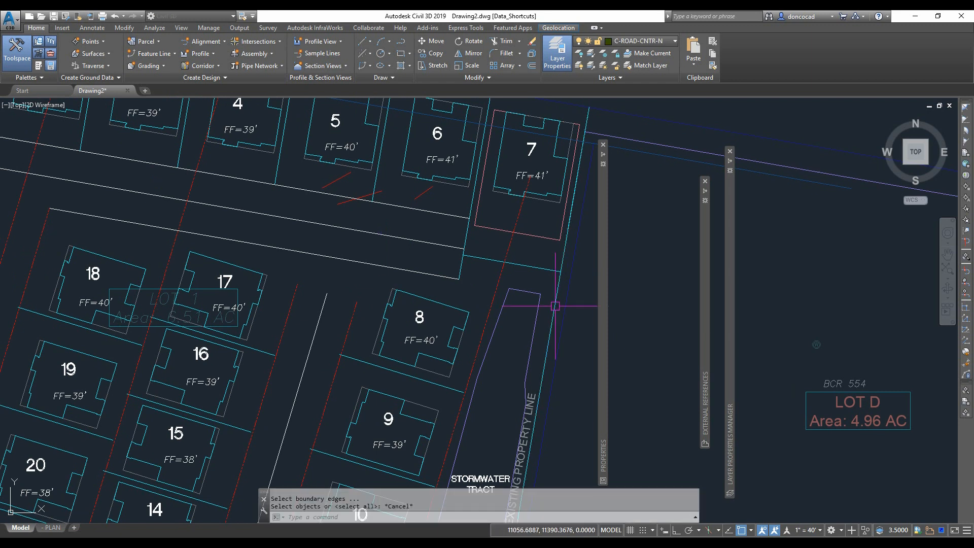
key("Escape")
key("Escape")
type("e")
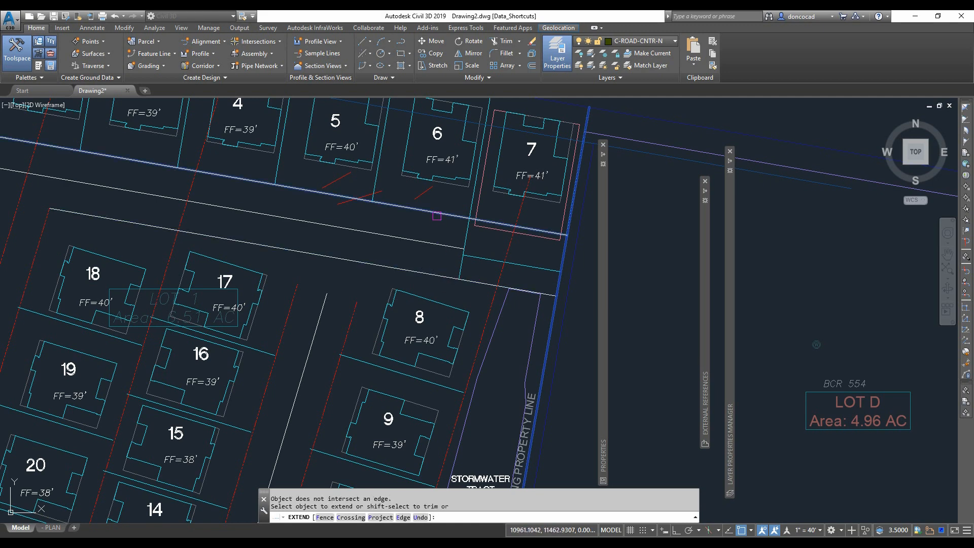
scroll(447, 223, "down", 3)
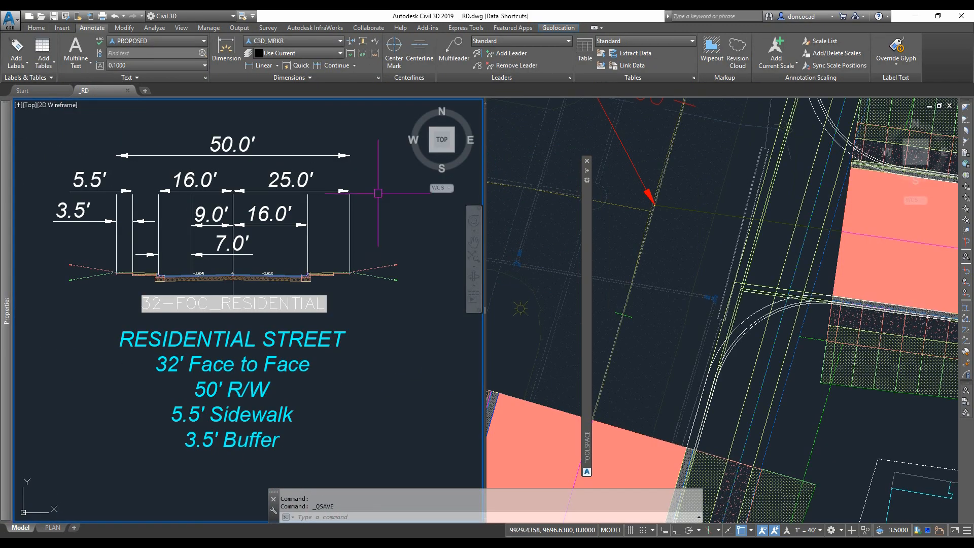
- Switch the drawing to a single viewport, zoom to extents and zoom into the subdivision
left_click(180, 29)
left_click(417, 64)
left_click(459, 232)
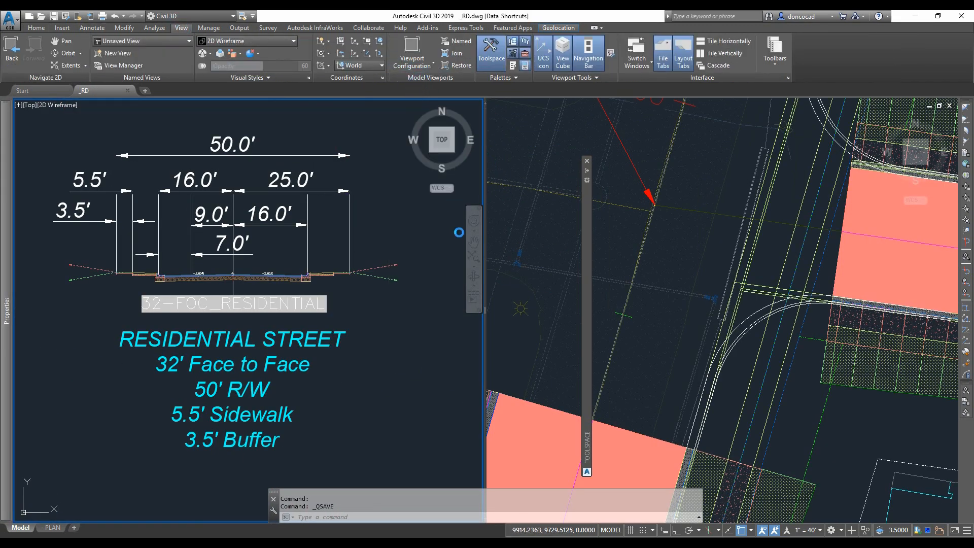
type("z")
key("Return")
type("e")
key("Return")
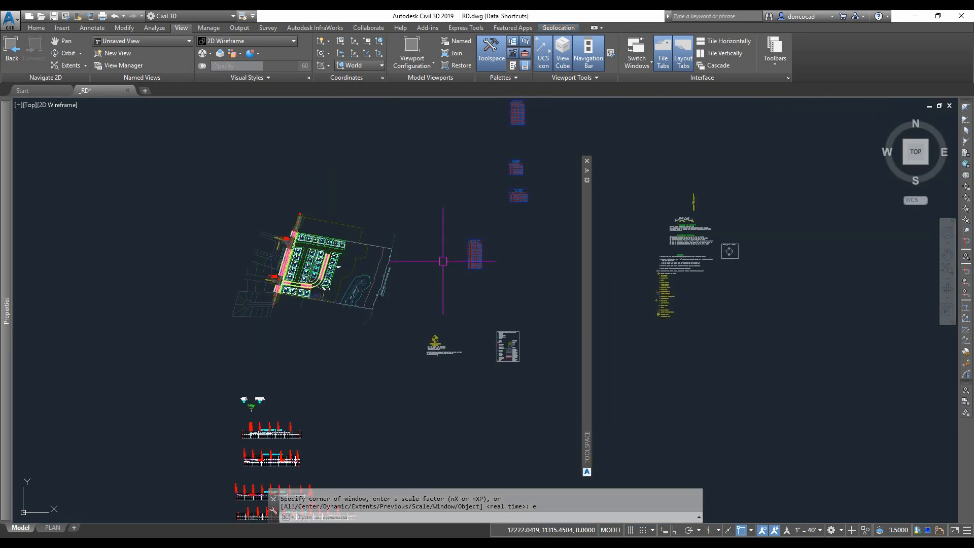
scroll(397, 306, "up", 5)
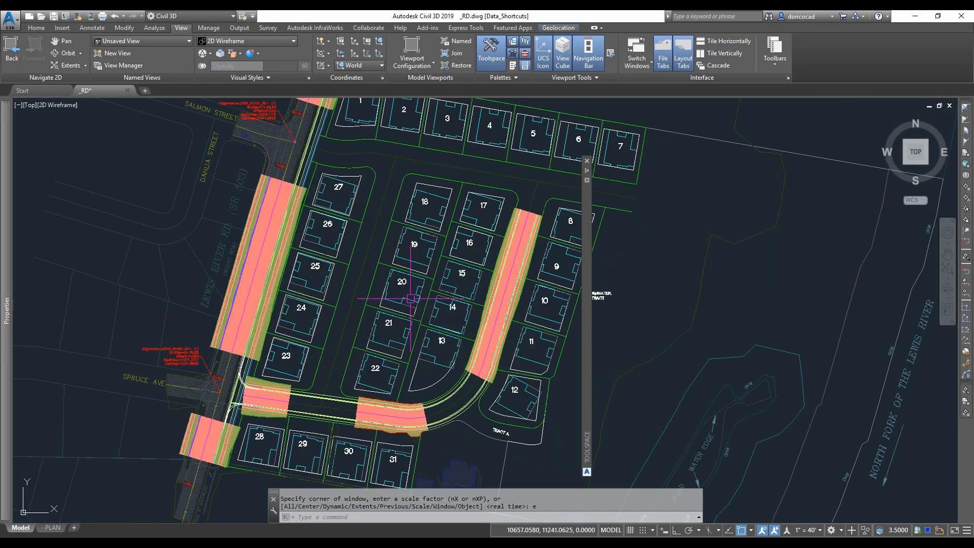
middle_click_drag(325, 360, 342, 331)
scroll(287, 375, "up", 2)
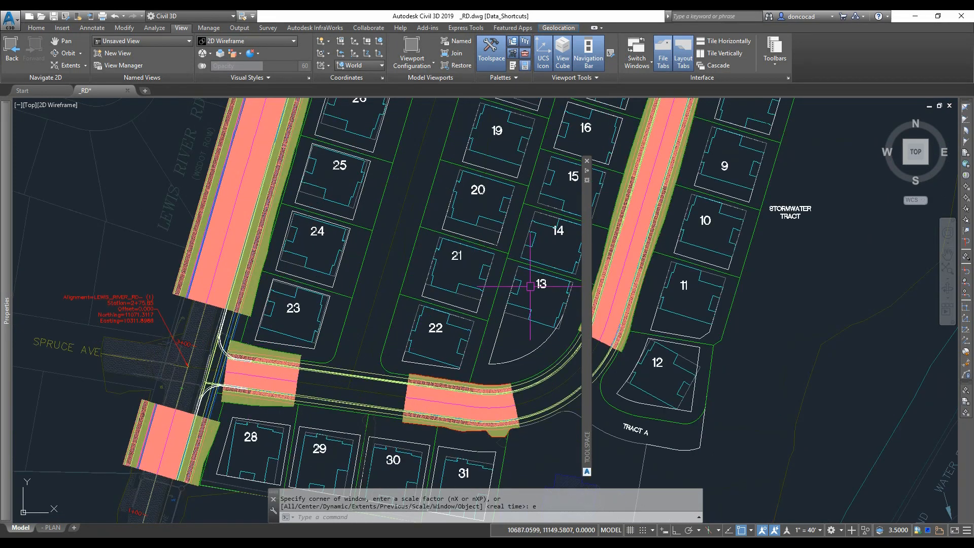
- Open Toolspace and expand the Data Shortcuts alignments in the Prospector
mouse_move(587, 228)
left_click(504, 165)
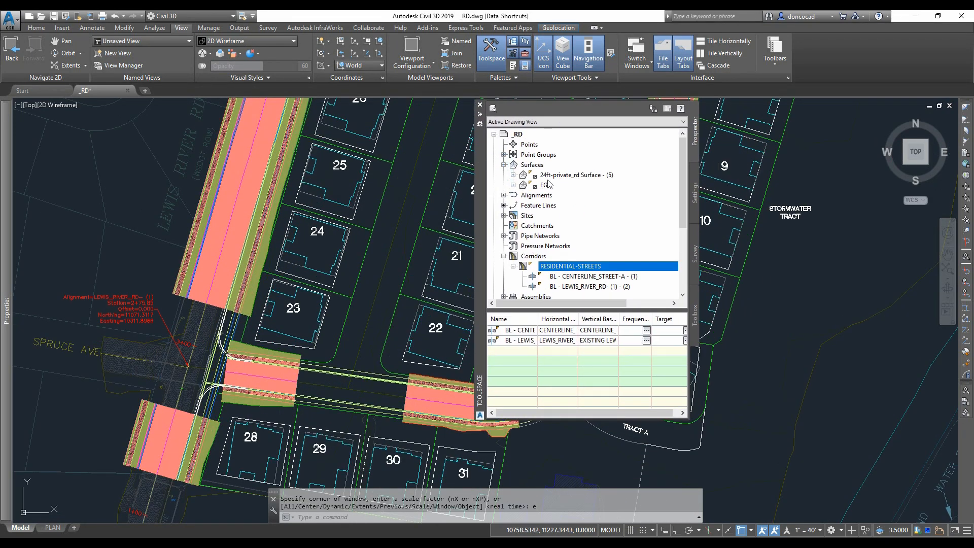
scroll(523, 267, "down", 3)
left_click(504, 246)
left_click(573, 235)
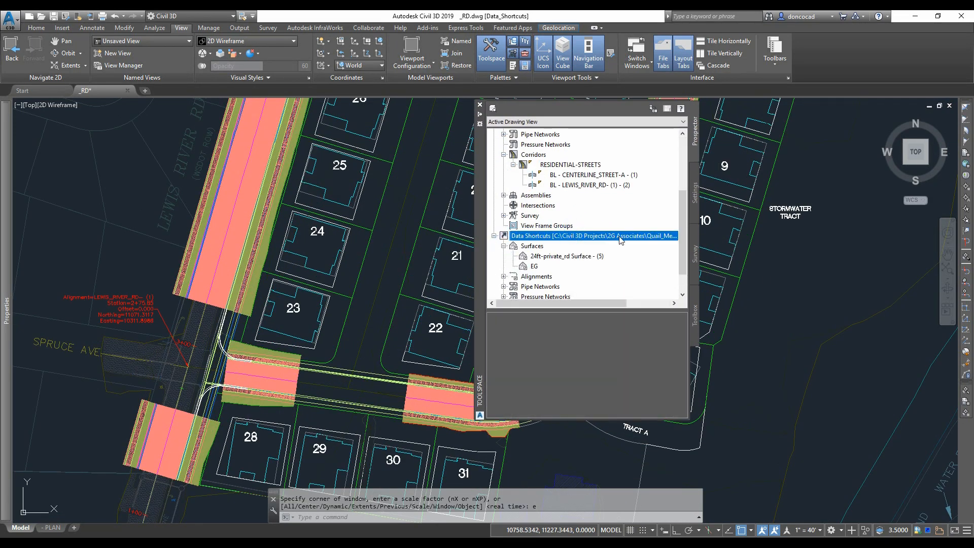
mouse_move(625, 303)
left_mouse_down()
mouse_move(660, 303)
mouse_move(625, 303)
left_mouse_up()
left_click(503, 276)
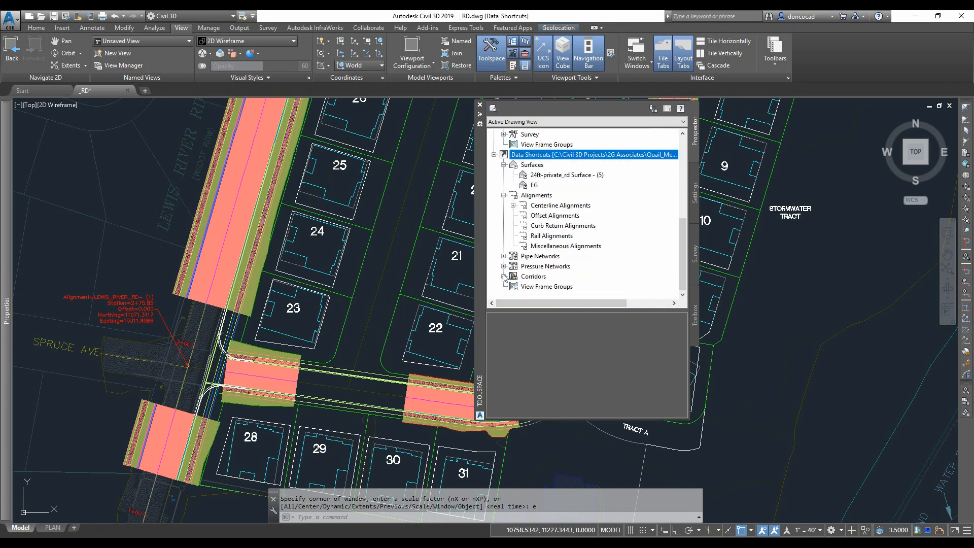
- Expand the Centerline Alignments data shortcuts and select the LEWIS_RIVER_RD-(1) alignment
left_click(513, 206)
left_click(548, 247)
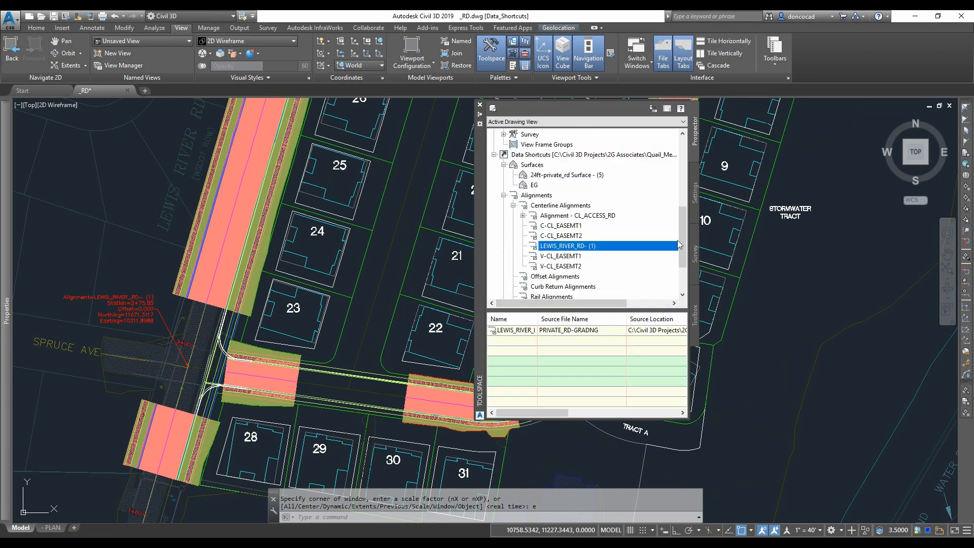
left_click_drag(681, 241, 682, 253)
- Select the road corridor and open it in the Object Viewer to orbit its 3D model
middle_click_drag(185, 191, 167, 318)
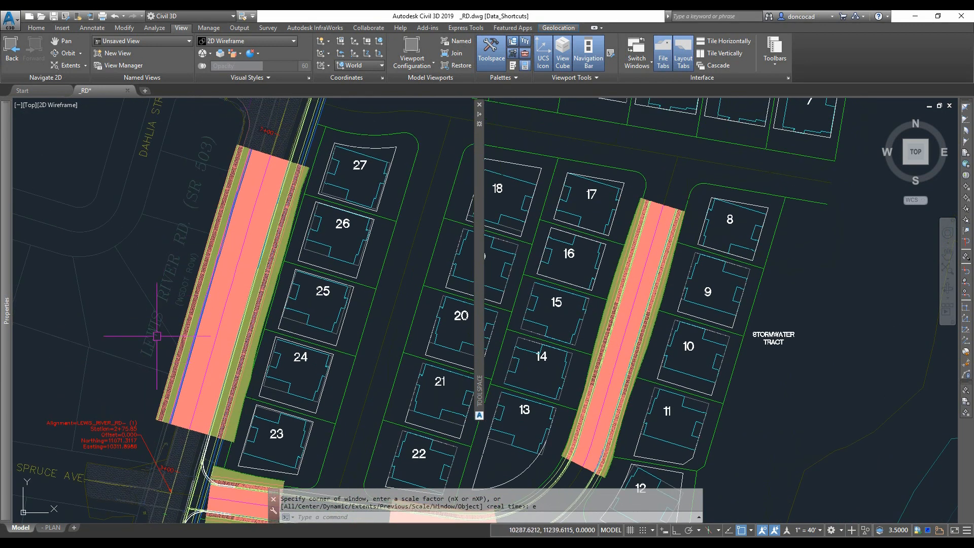
scroll(183, 277, "up", 6)
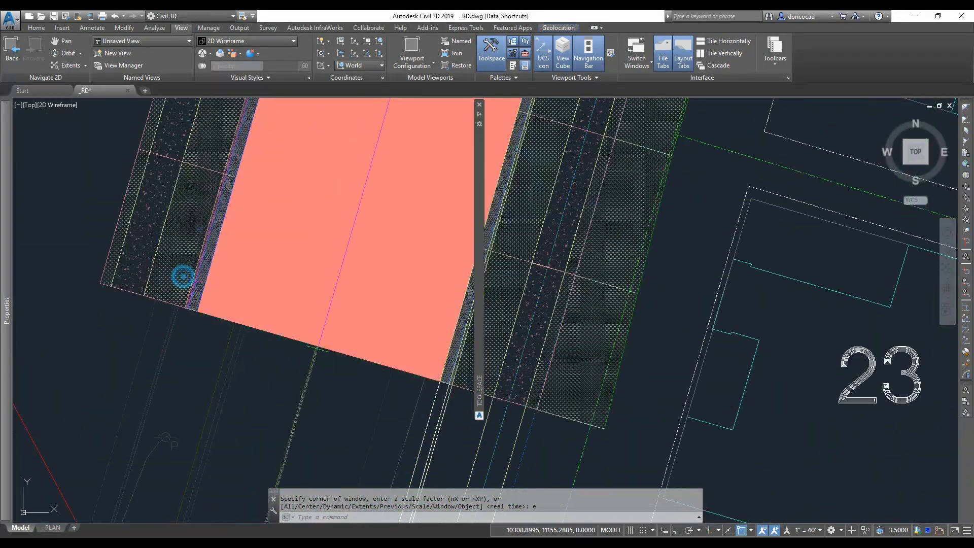
left_click(297, 319)
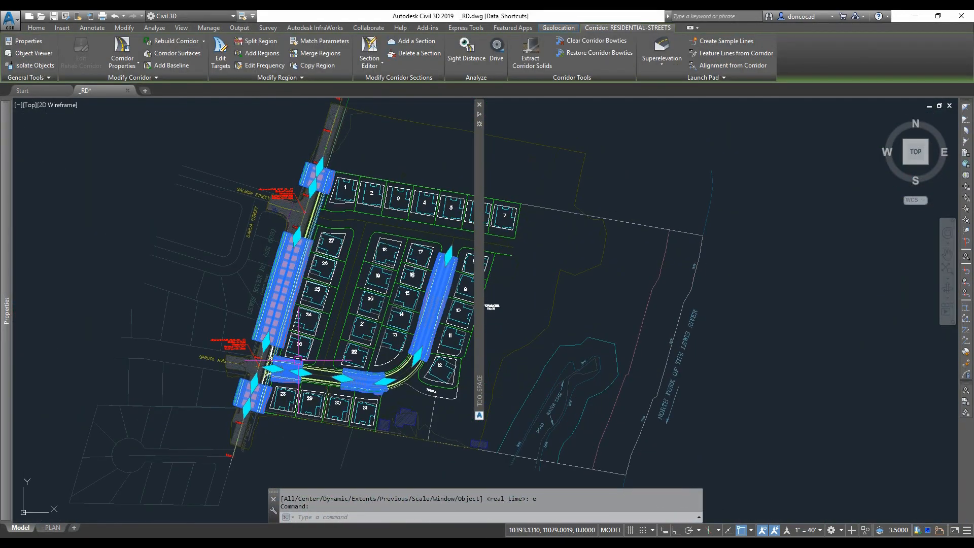
right_click(463, 171)
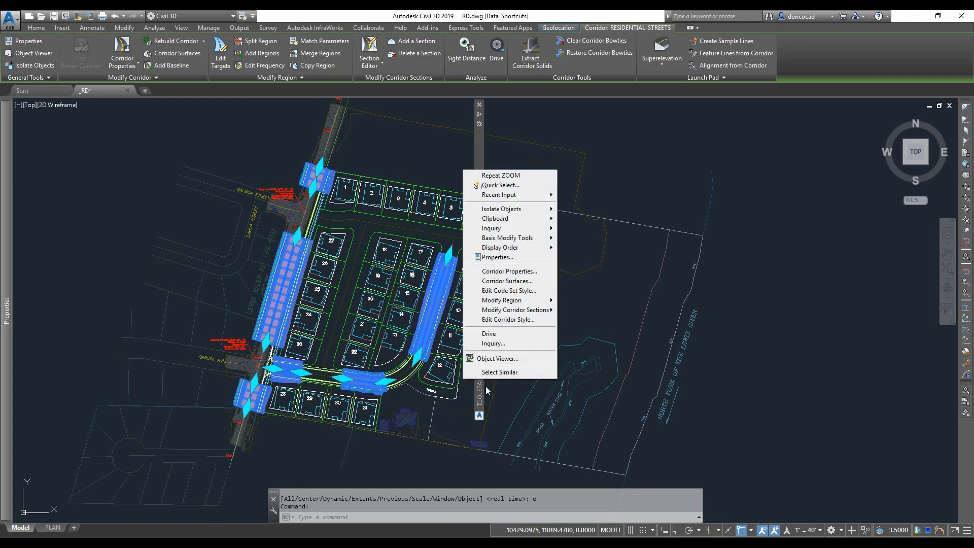
left_click(510, 365)
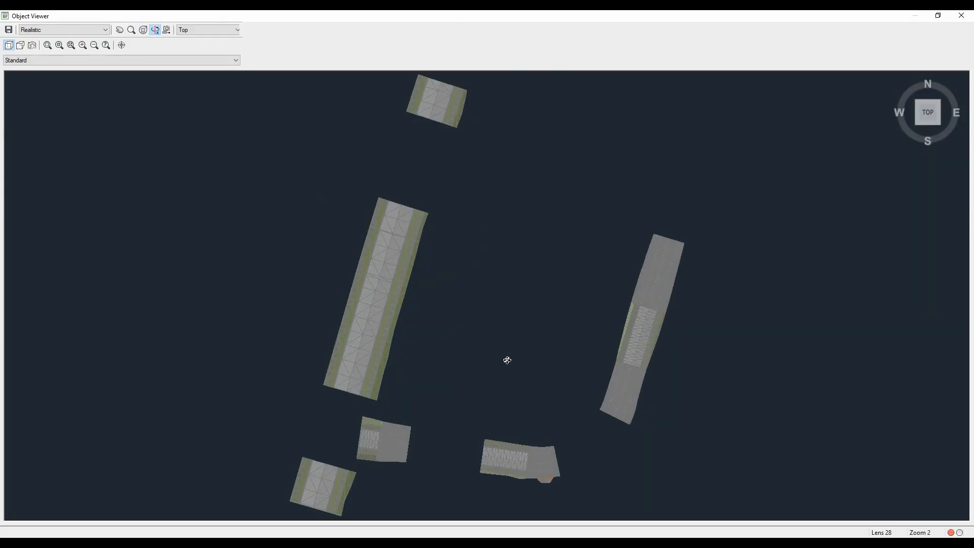
left_click_drag(507, 359, 376, 282)
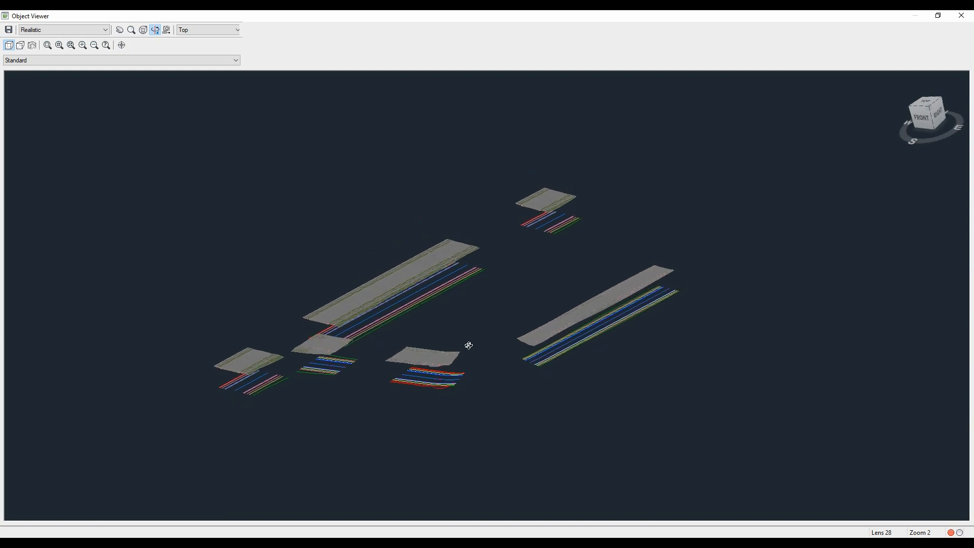
left_click(416, 309)
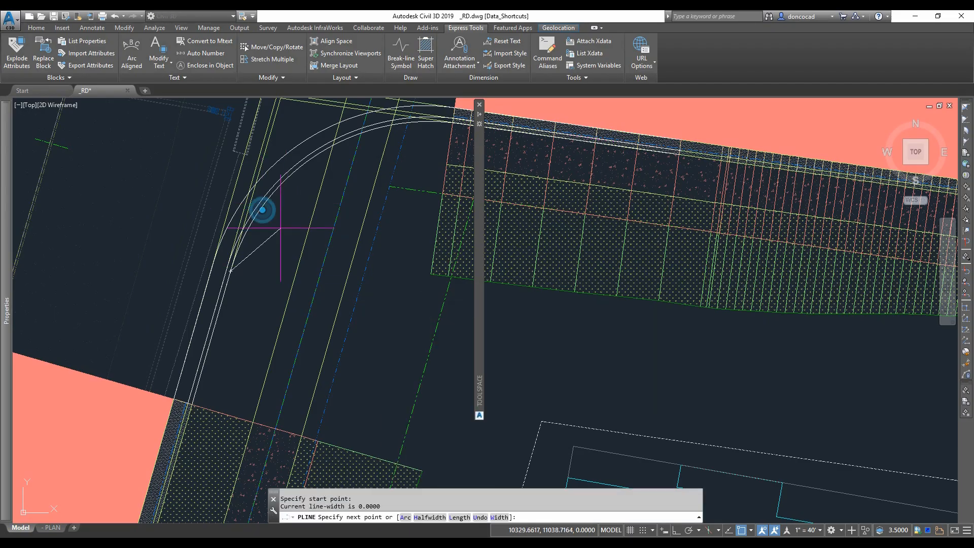
- Draw a polyline around the northeast curb return corner, undoing a point and snapping to the arc center
right_click(416, 160, "shift")
left_click(422, 137)
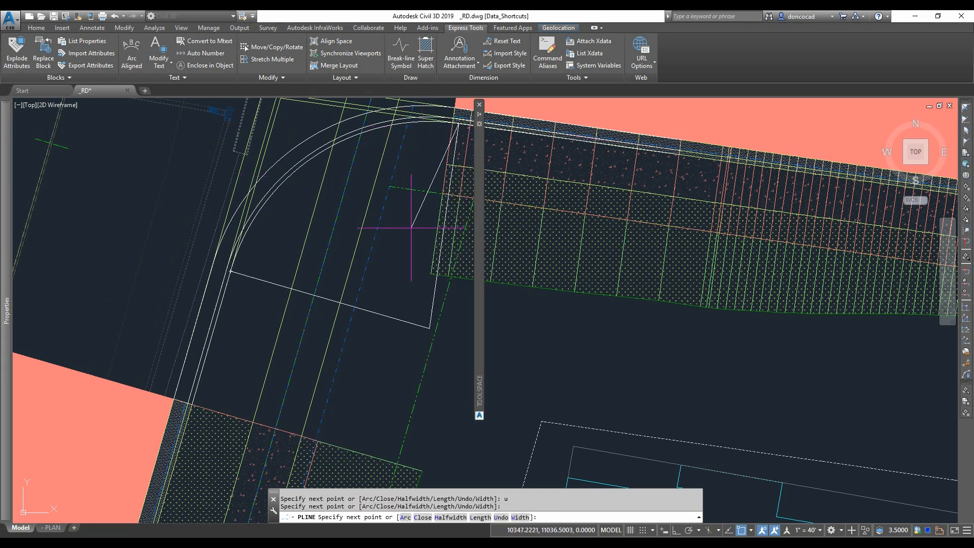
key("space")
middle_click_drag(272, 273, 273, 272)
key("space")
left_click(214, 264)
right_click(230, 256, "shift")
left_click(249, 285)
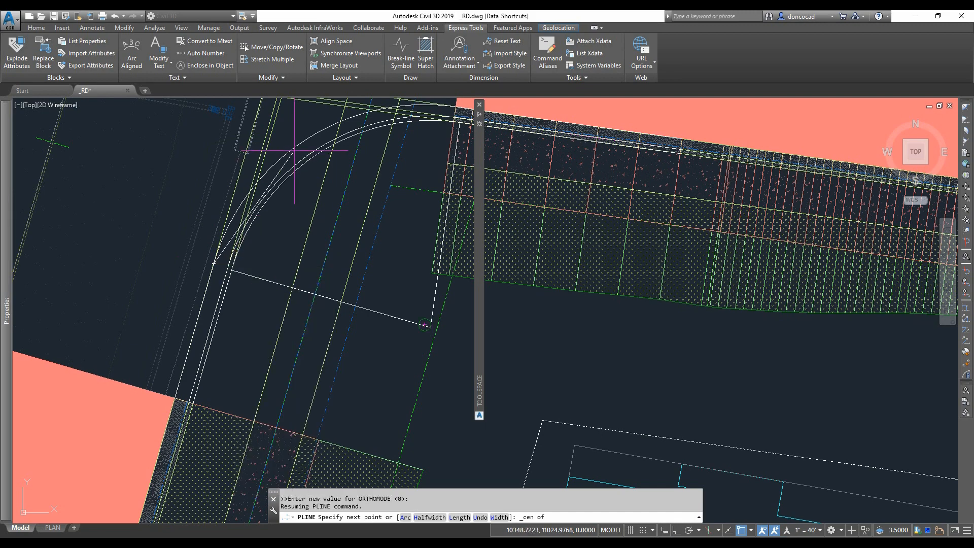
left_click(294, 150)
middle_click_drag(422, 175, 404, 224)
scroll(421, 157, "up", 5)
middle_click_drag(422, 157, 352, 166)
left_click(298, 151)
key("space")
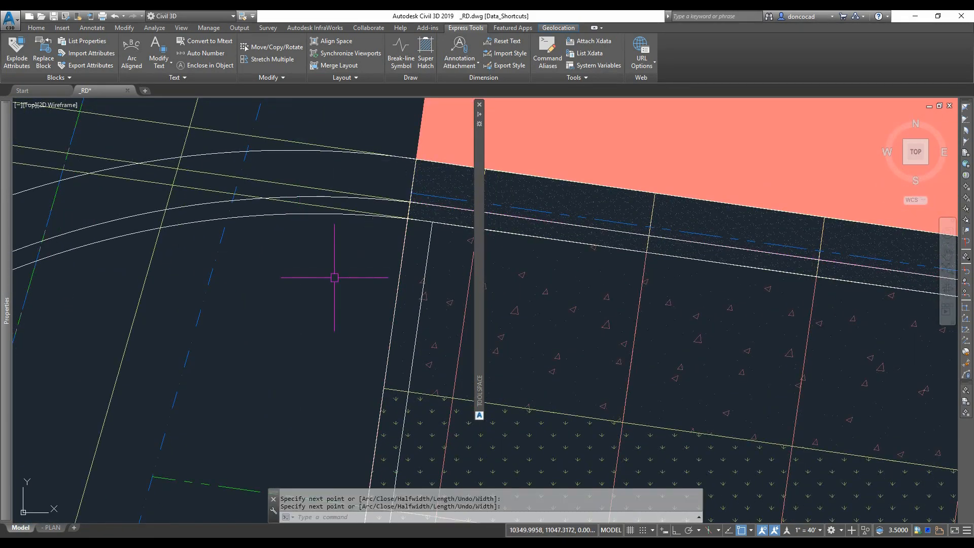
- Select and erase the curved curb line at the northeast corner of the road
key("Escape")
scroll(334, 278, "down", 4)
middle_click_drag(136, 349, 242, 229)
left_click(229, 243)
left_click(242, 219)
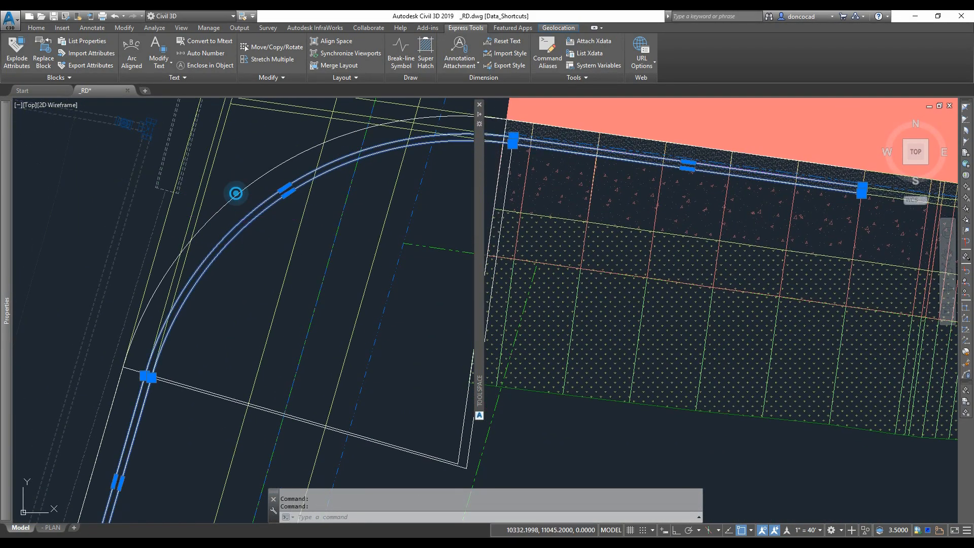
left_click(235, 193)
key("Delete")
- Draw a polyline along the curb return near lot 23, snapping to the arc center
scroll(233, 315, "down", 5)
type("pl")
left_click(281, 218)
right_click(285, 256, "shift")
left_click(311, 284)
left_click(283, 282)
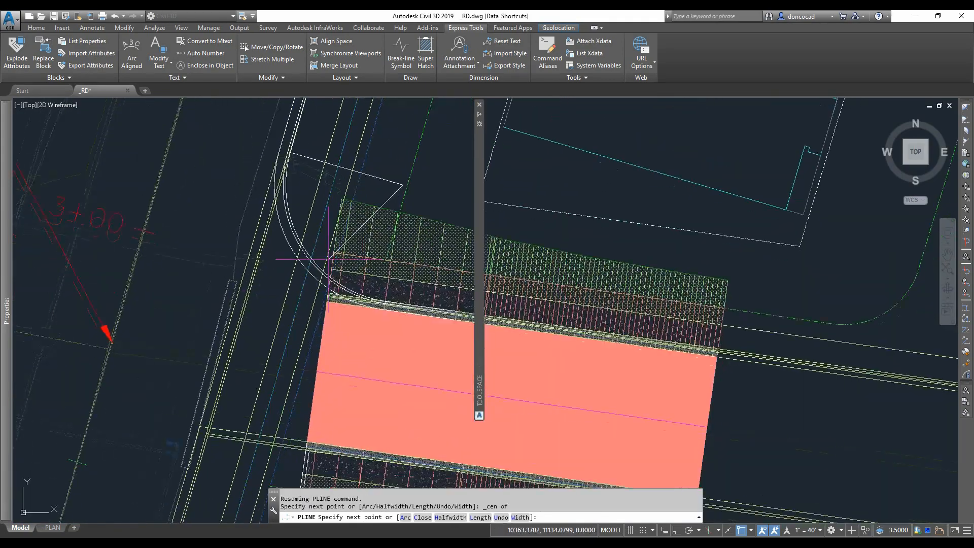
scroll(329, 259, "up", 5)
middle_click_drag(357, 307, 366, 263)
key("space")
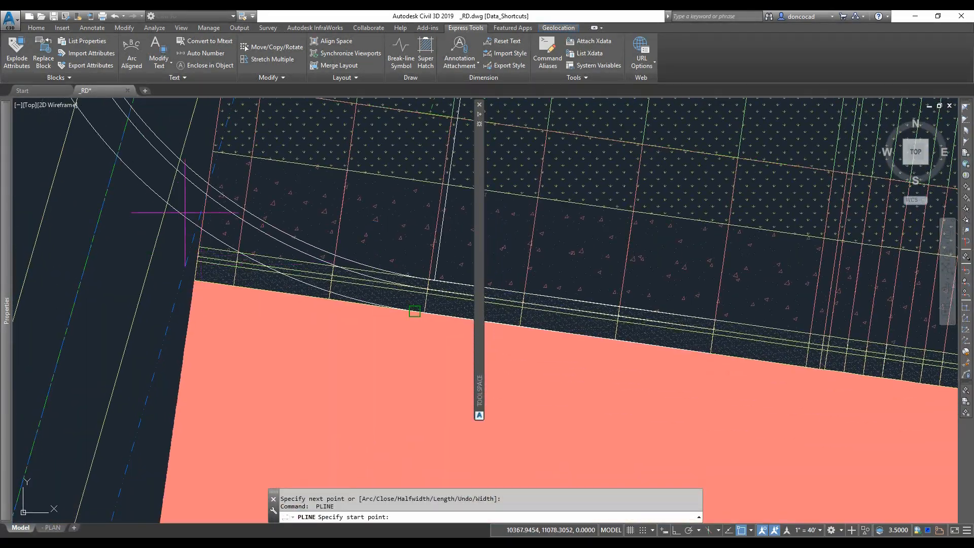
left_click(188, 211)
scroll(193, 233, "down", 6)
scroll(189, 239, "up", 6)
right_click(187, 237, "shift")
key("c")
left_click(173, 236)
scroll(294, 340, "down", 6)
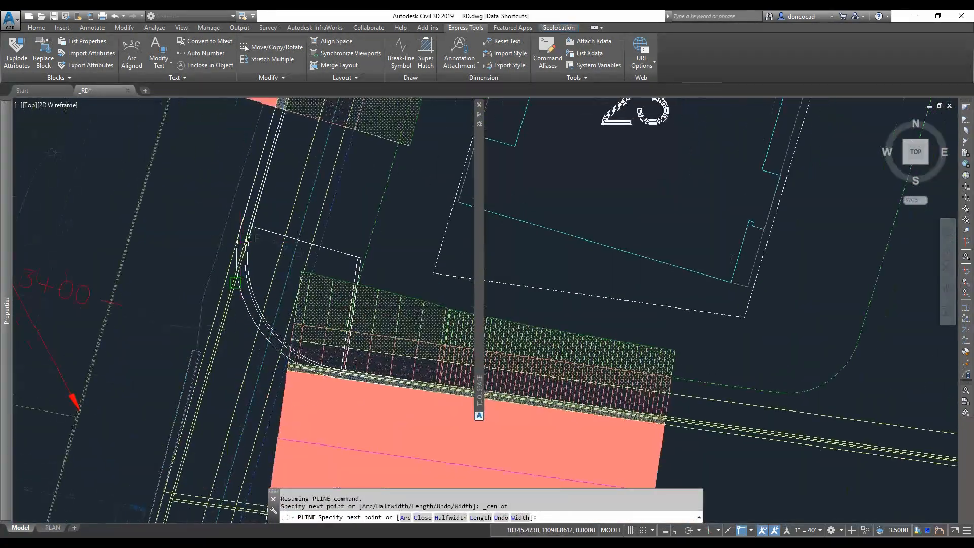
scroll(243, 236, "up", 8)
left_click(211, 242)
key("space")
scroll(221, 235, "down", 8)
key("Escape")
- Window-select and erase the stray linework beside the curb return arc near lot 23
scroll(244, 280, "up", 6)
left_click(248, 246)
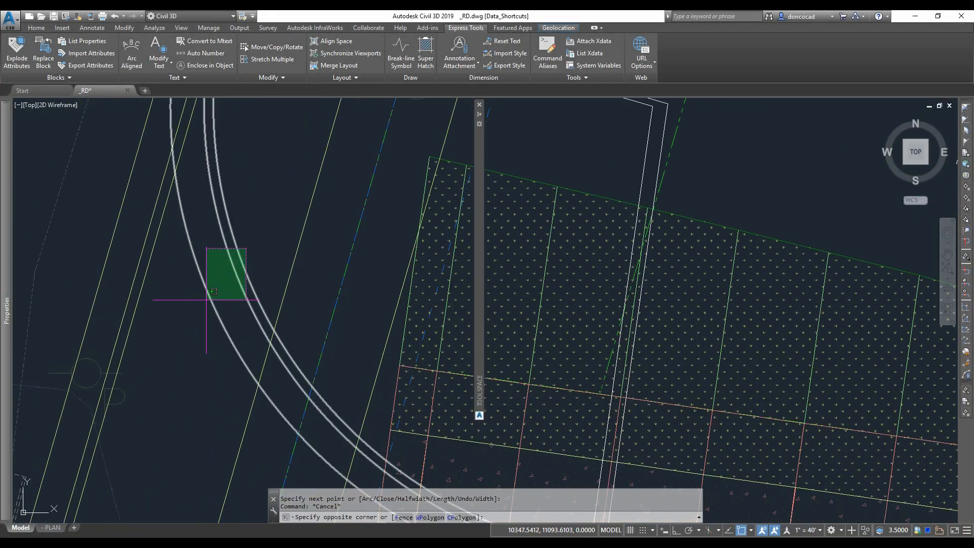
left_click(208, 303)
key("Delete")
scroll(229, 295, "down", 6)
key("Escape")
key("Escape")
scroll(274, 322, "up", 3)
left_click(278, 306)
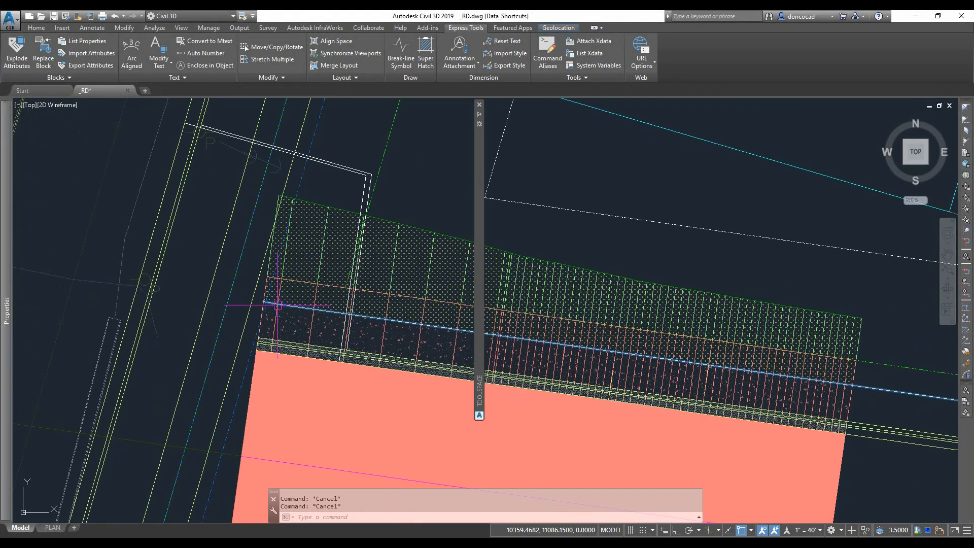
scroll(278, 306, "down", 6)
scroll(281, 346, "up", 6)
key("Escape")
- Try to stretch the corridor region's start grip toward the curb return edge near lot 23
left_click(246, 365)
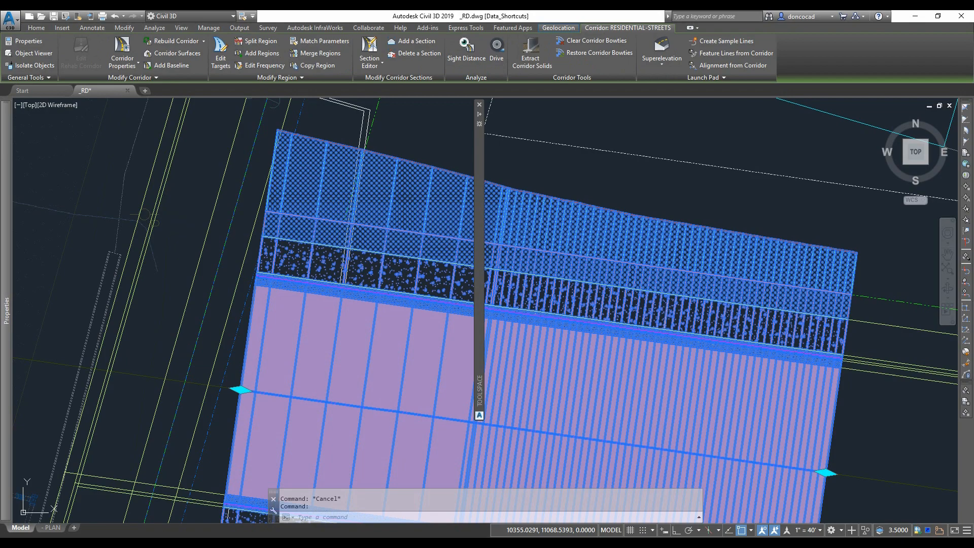
left_click(240, 390)
scroll(394, 260, "down", 3)
scroll(334, 262, "up", 3)
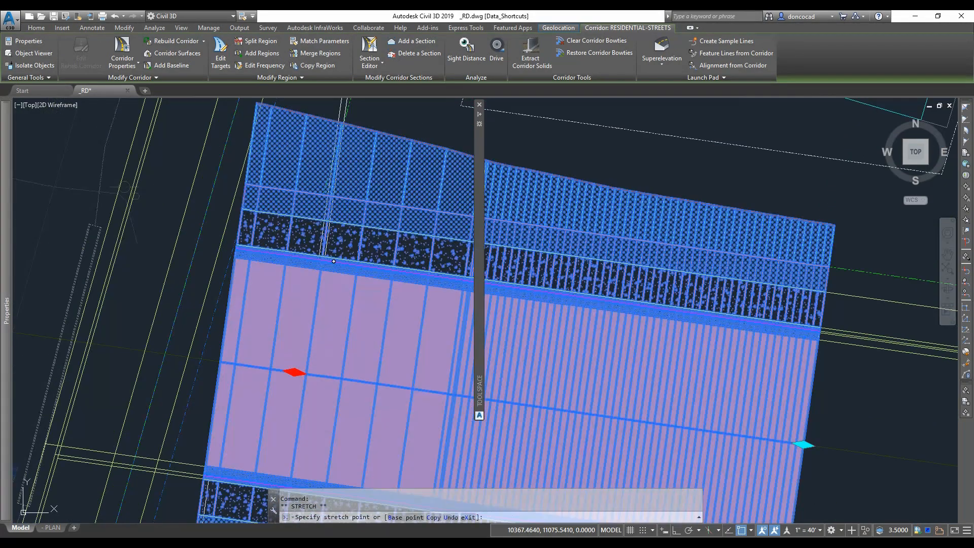
key("Escape")
key("Escape")
scroll(284, 272, "down", 5)
scroll(314, 254, "up", 6)
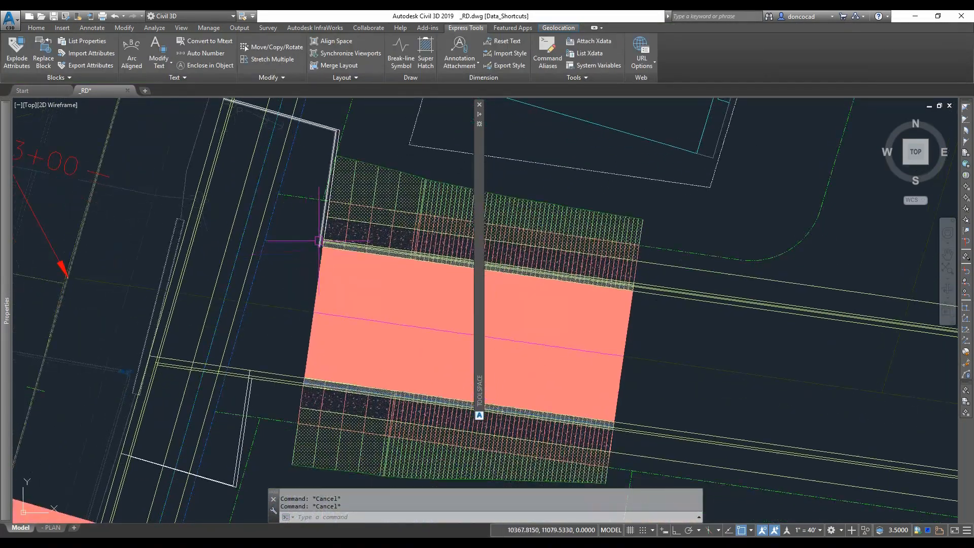
middle_click_drag(318, 250, 312, 412)
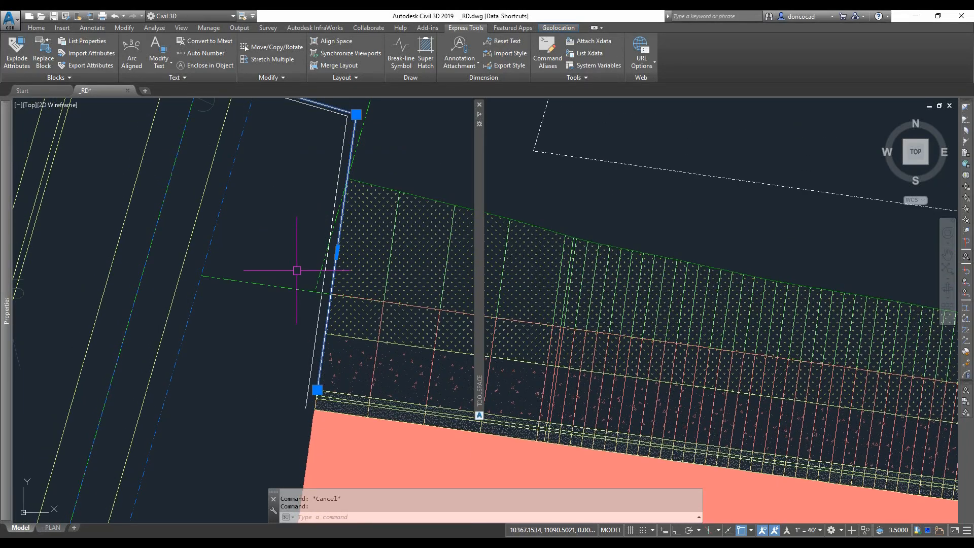
scroll(298, 417, "up", 5)
key("Escape")
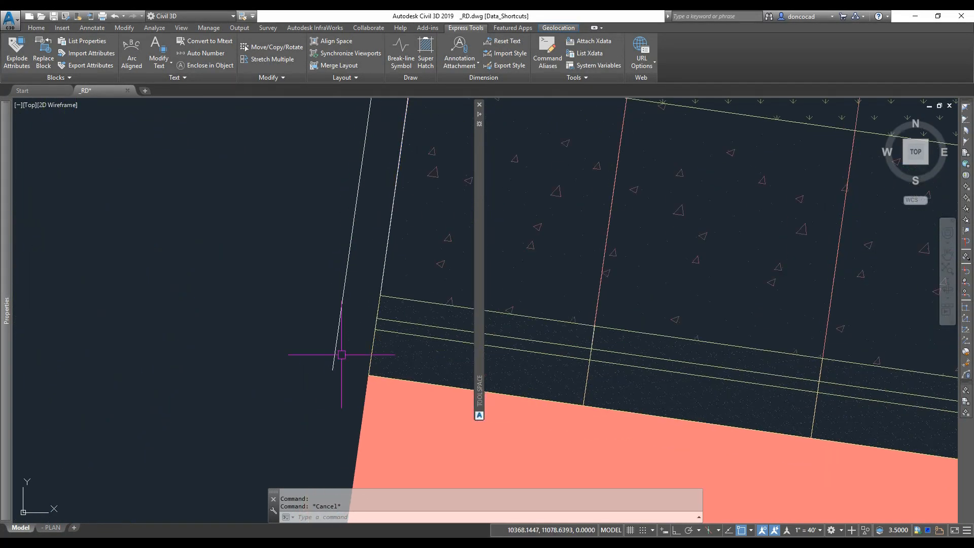
left_click(385, 330)
scroll(344, 419, "down", 3)
middle_click_drag(344, 419, 359, 278)
scroll(358, 279, "down", 2)
key("Escape")
left_click(347, 387)
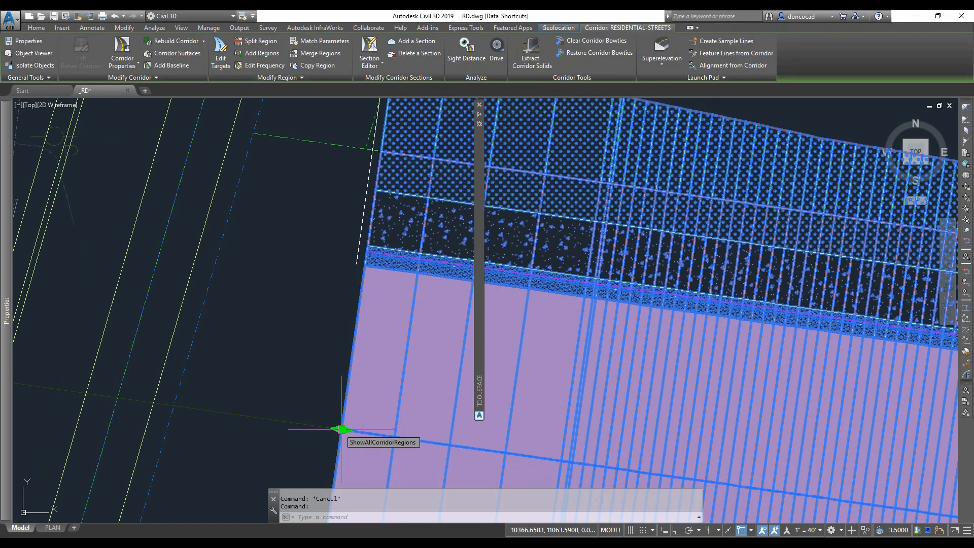
left_click(342, 430)
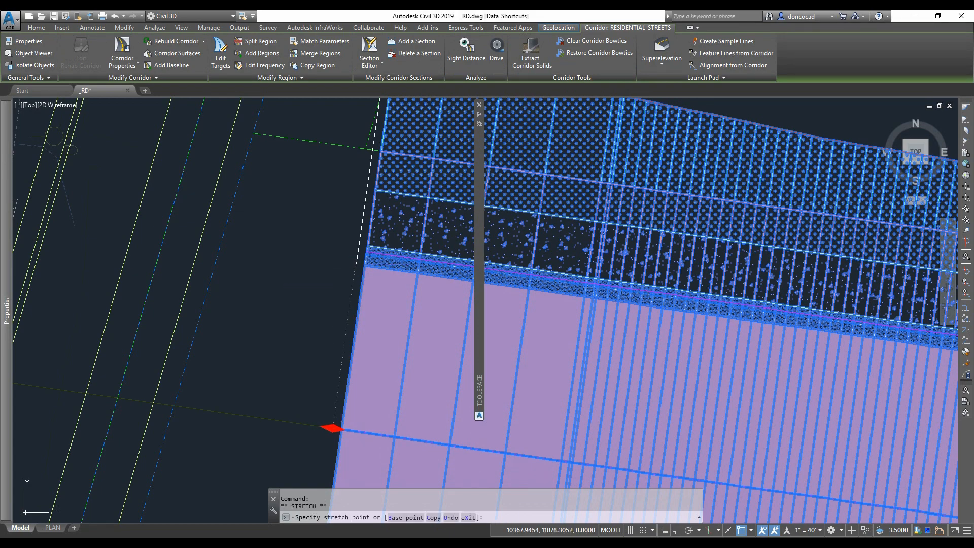
left_click(357, 264)
key("Escape")
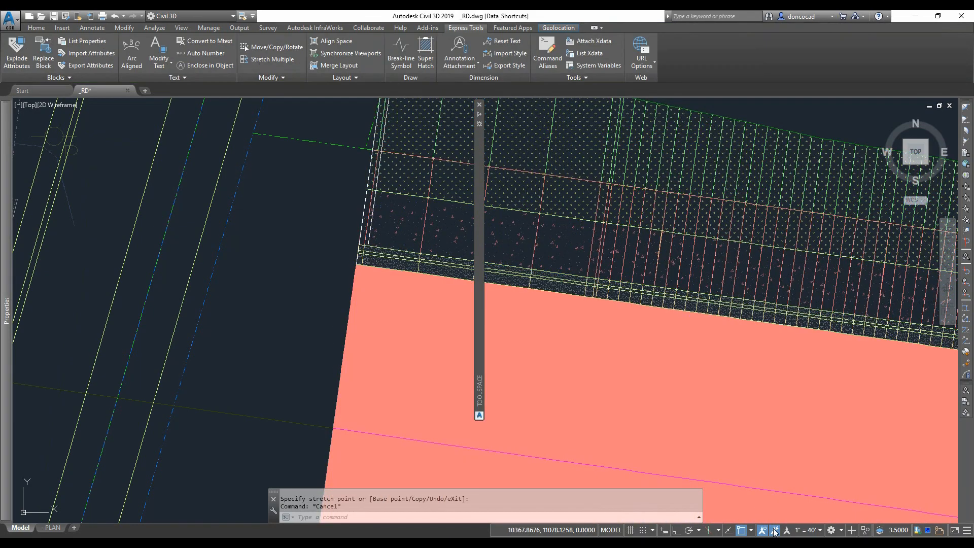
- Toggle the annotation display settings and stretch the corridor region grip near station 3+00
left_click(775, 531)
left_click(763, 530)
scroll(326, 303, "down", 5)
middle_click_drag(326, 303, 329, 320)
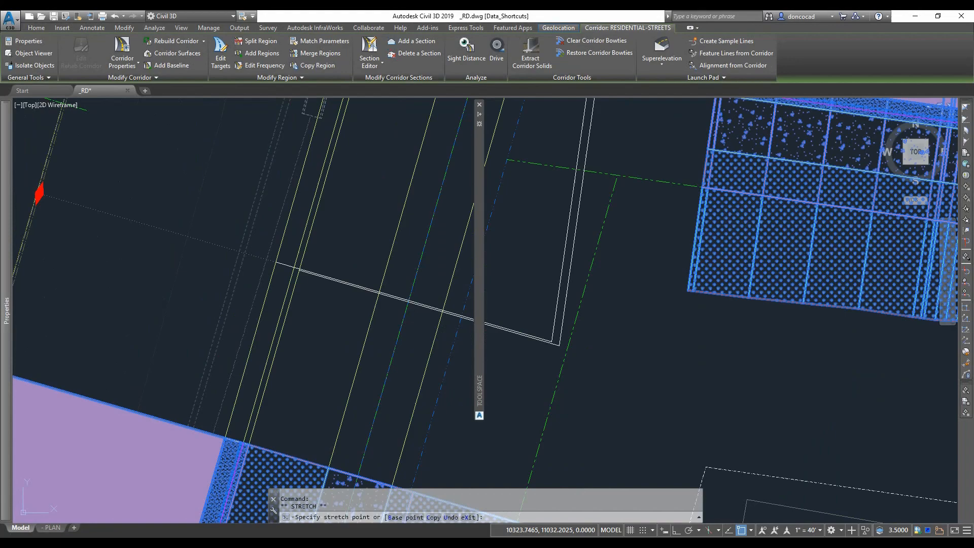
left_click(289, 269)
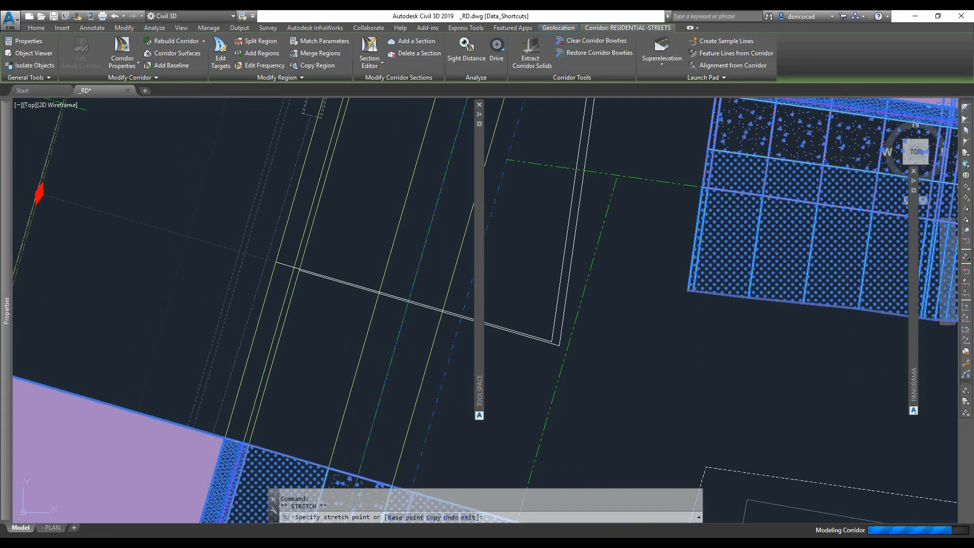
scroll(393, 215, "down", 2)
key("Escape")
scroll(406, 224, "down", 4)
mouse_move(396, 217)
middle_mouse_down()
mouse_move(406, 223)
mouse_move(299, 457)
middle_mouse_up()
scroll(332, 197, "up", 2)
left_click(265, 135)
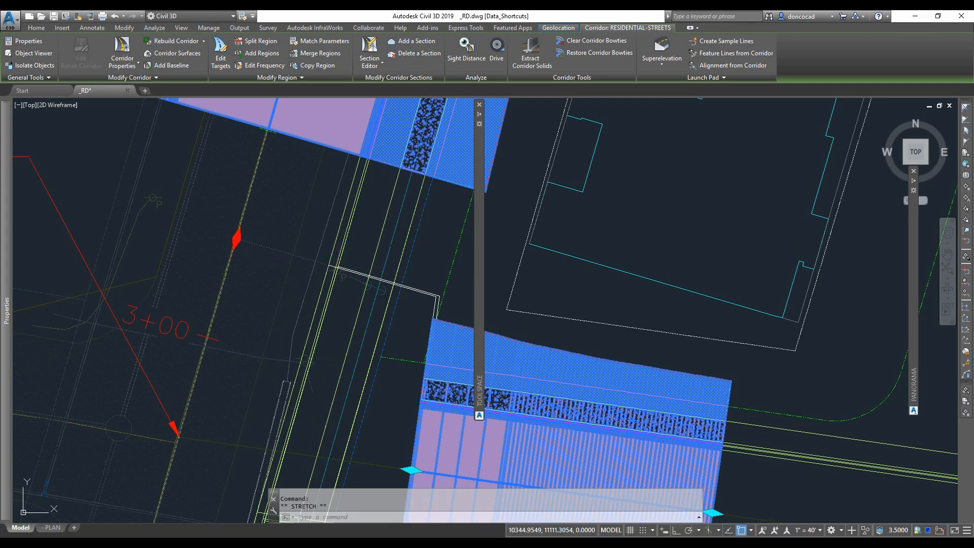
left_click(236, 238)
key("Escape")
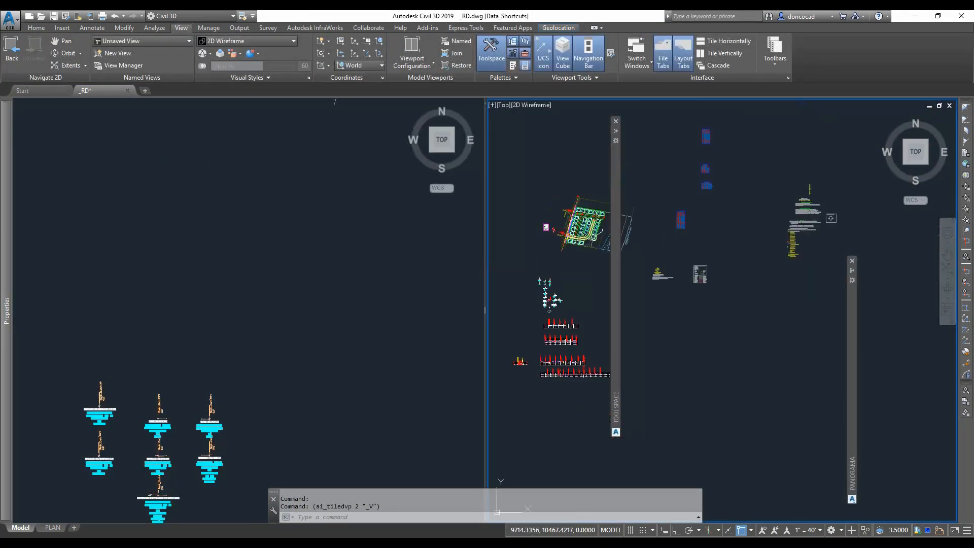
- Regenerate the drawing in the right viewport to refresh the curb return display
middle_click_drag(563, 228, 548, 311)
scroll(546, 315, "up", 14)
middle_click_drag(538, 362, 813, 91)
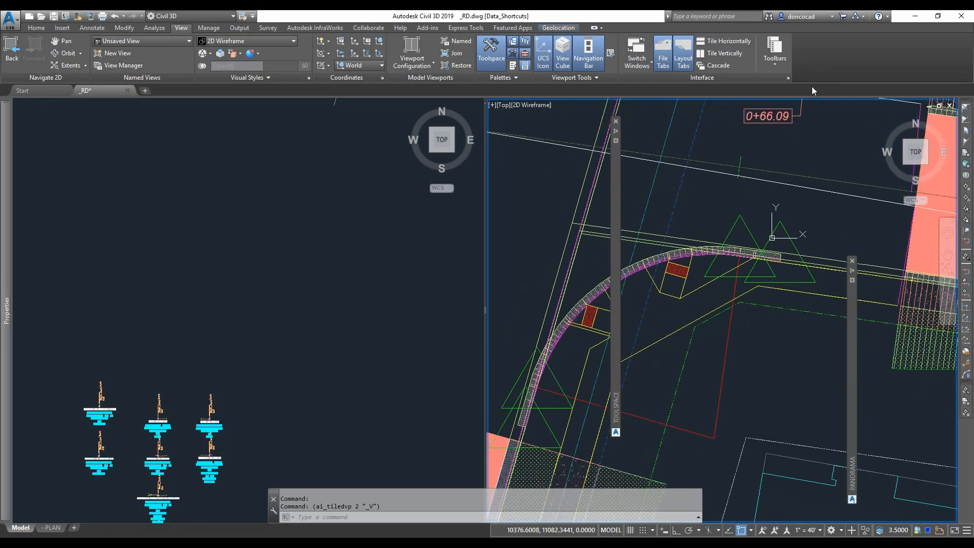
middle_click_drag(731, 233, 803, 179)
scroll(806, 179, "down", 3)
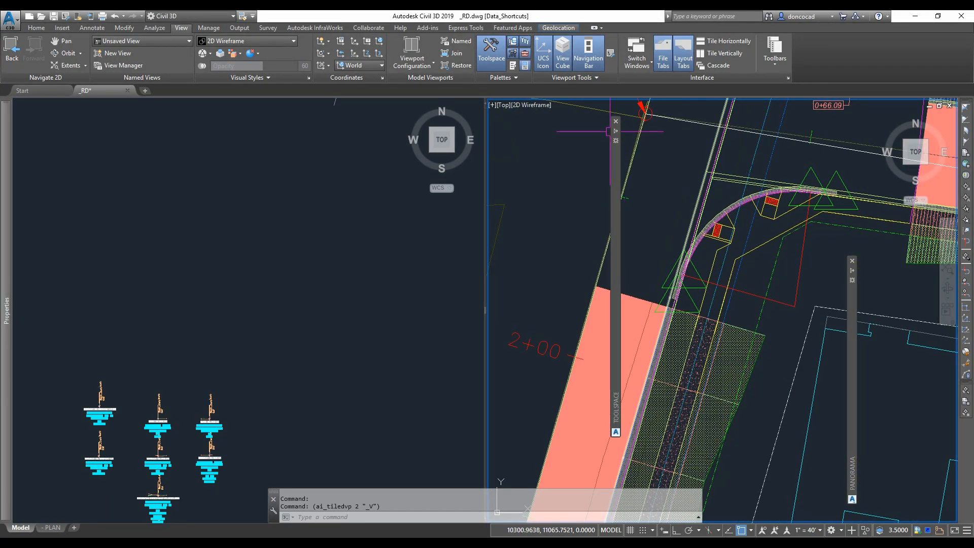
left_click(616, 121)
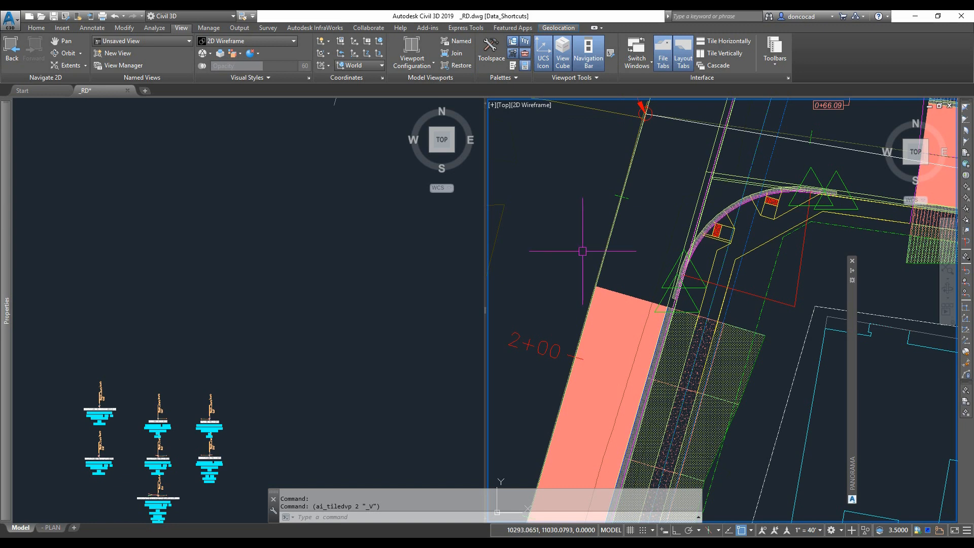
type("REGEN")
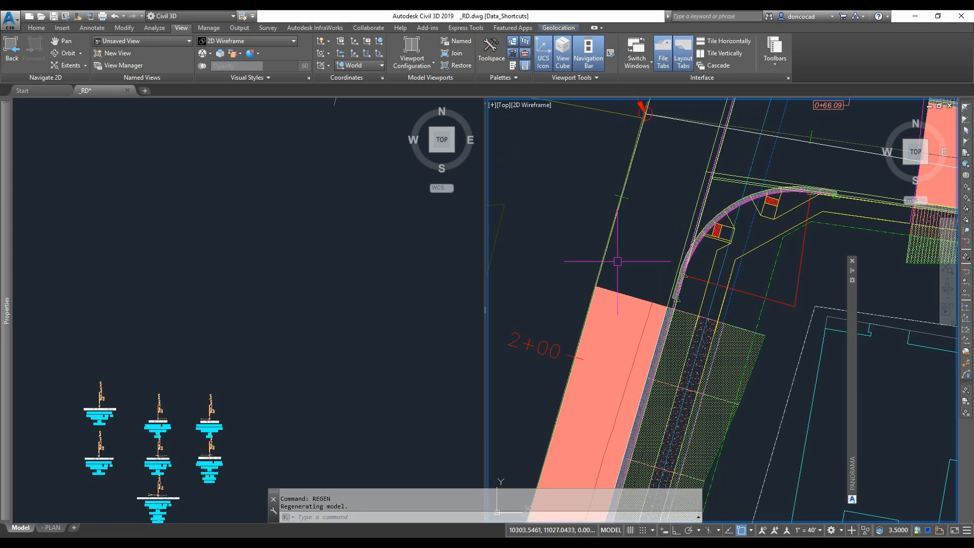
- Inspect the curb return corridor region at the northeast corner by selecting it
middle_click_drag(618, 261, 598, 264)
scroll(671, 244, "up", 2)
middle_click_drag(671, 244, 628, 256)
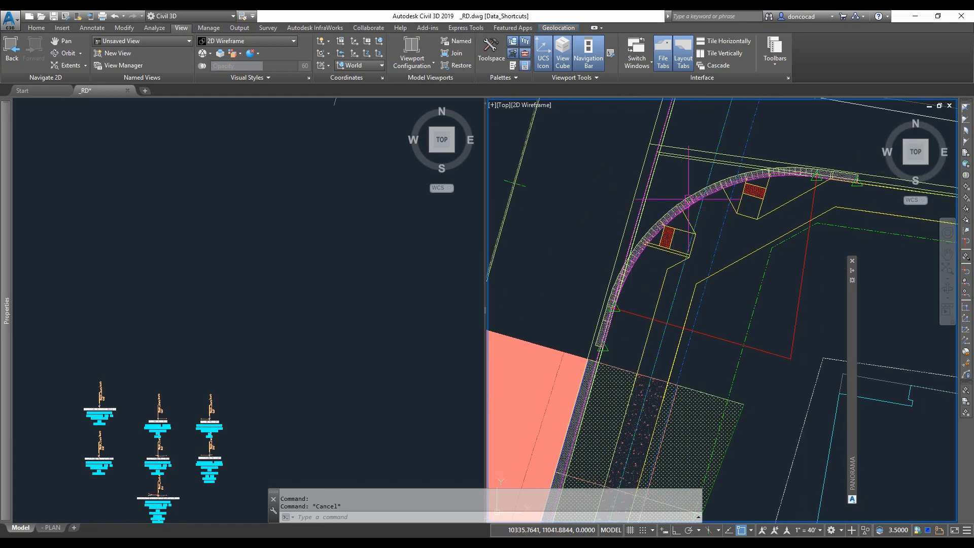
left_click(603, 346)
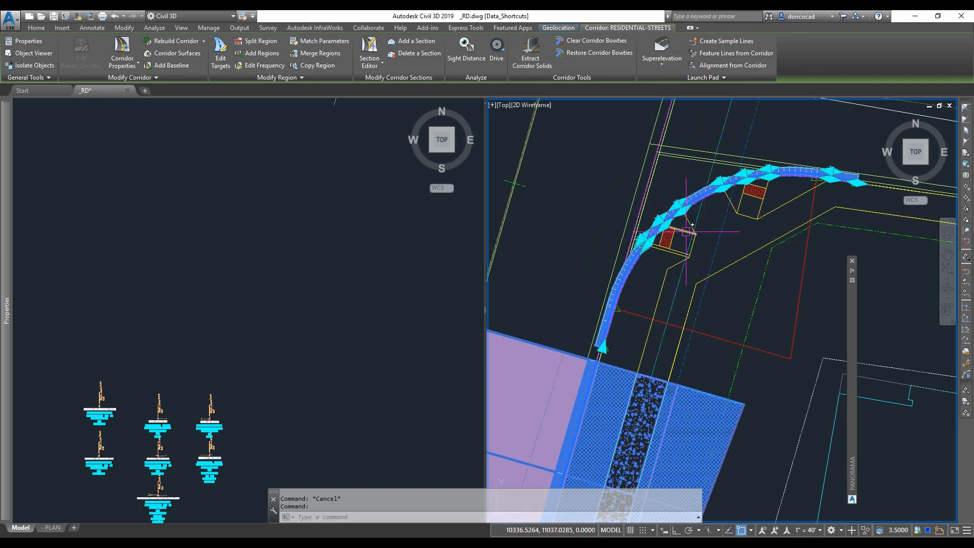
left_click(455, 259)
key("Escape")
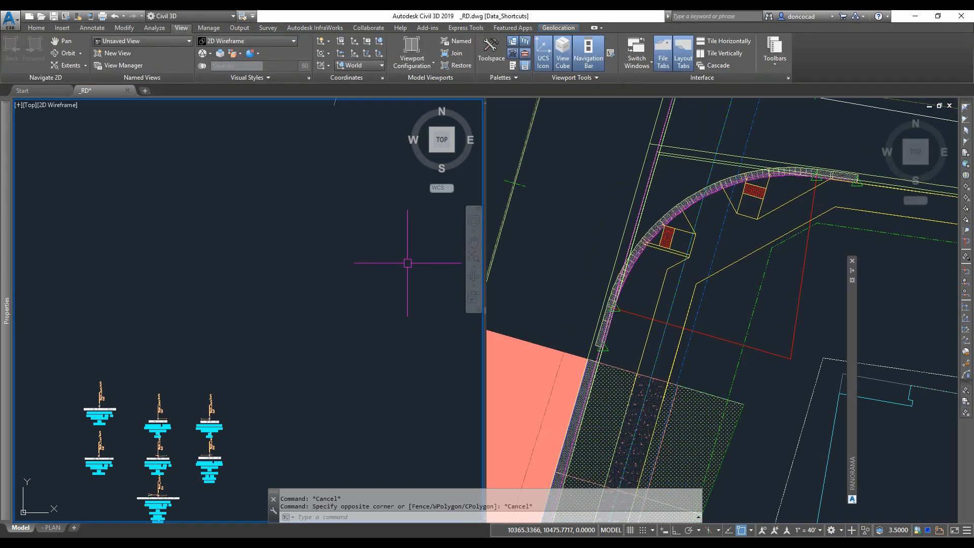
- Examine the sidewalk and intersection assemblies in the left viewport
key("Escape")
scroll(287, 388, "up", 6)
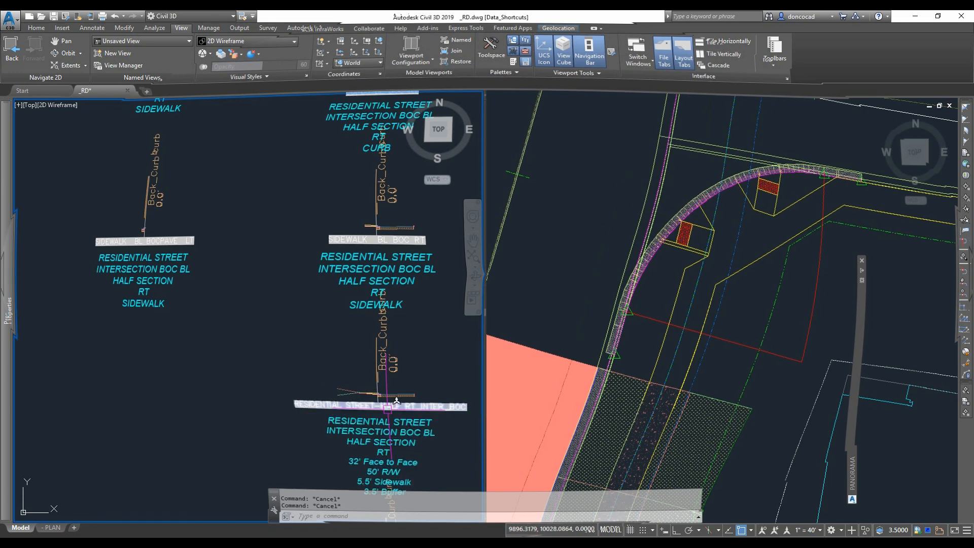
scroll(385, 397, "down", 5)
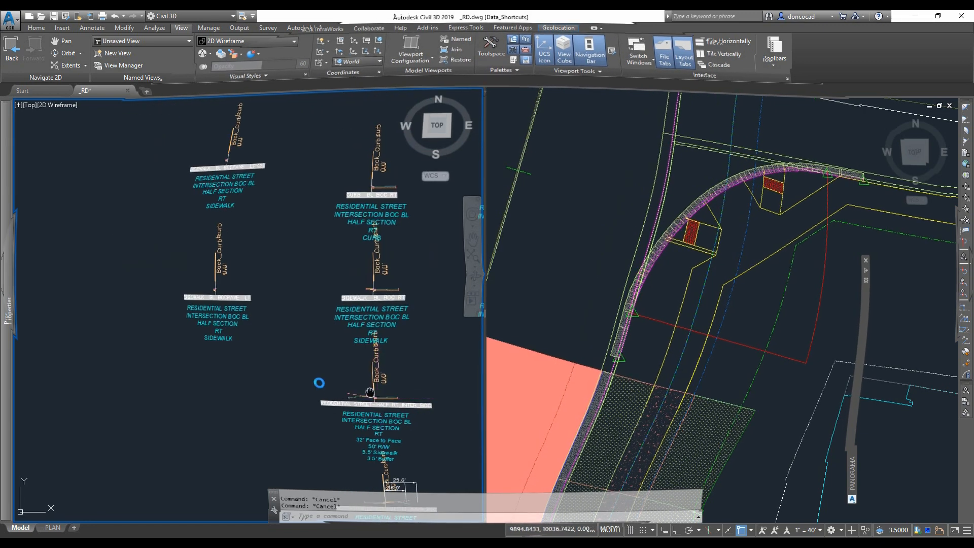
middle_click_drag(189, 298, 195, 347)
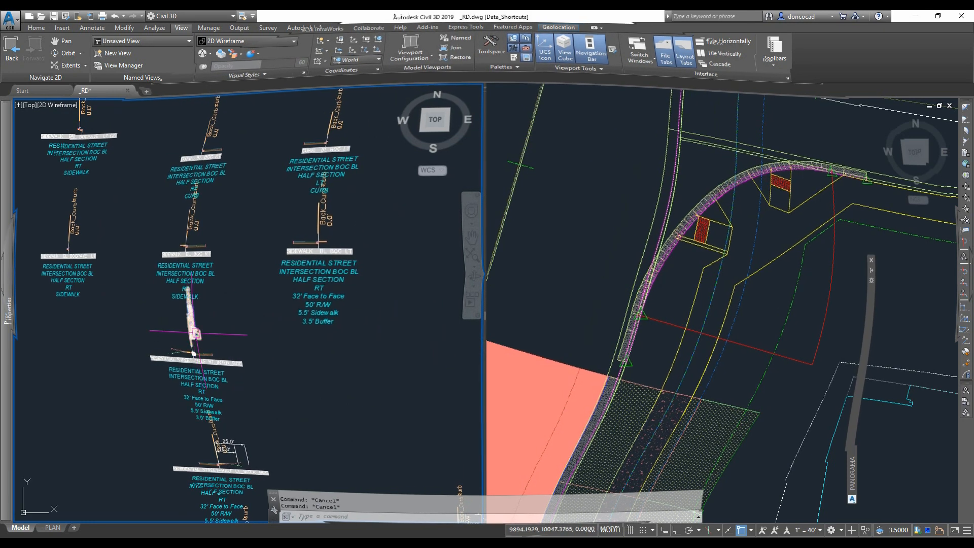
scroll(298, 259, "up", 5)
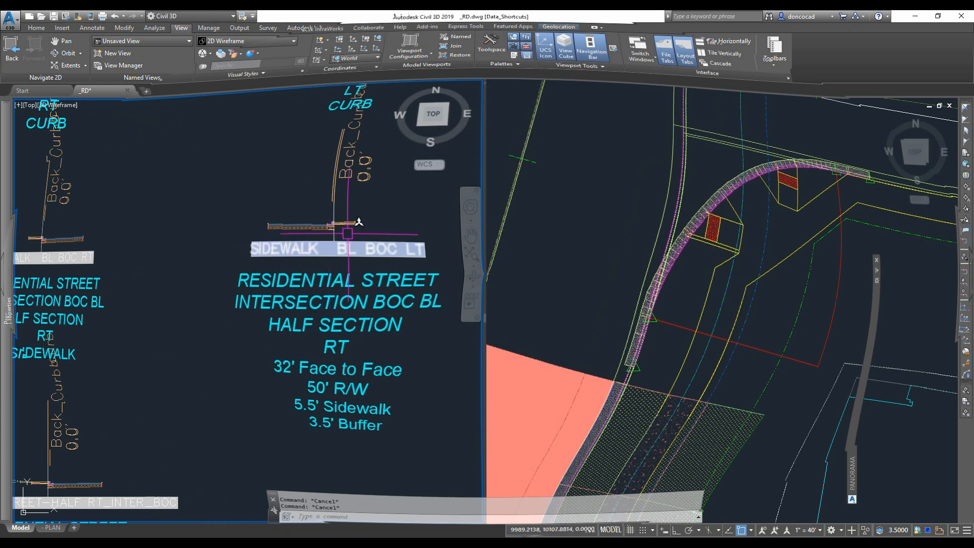
scroll(345, 227, "up", 5)
scroll(342, 226, "up", 4)
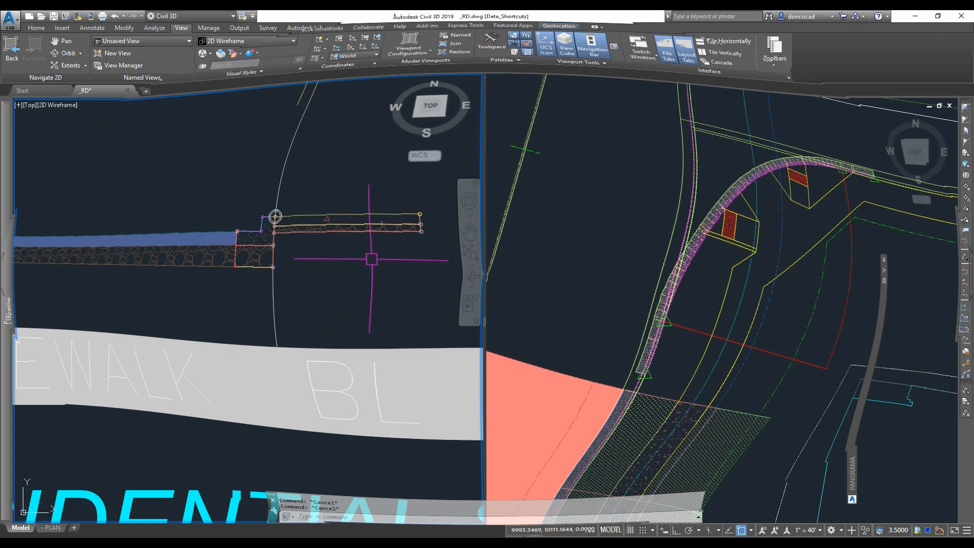
left_click(372, 246)
left_click(303, 206)
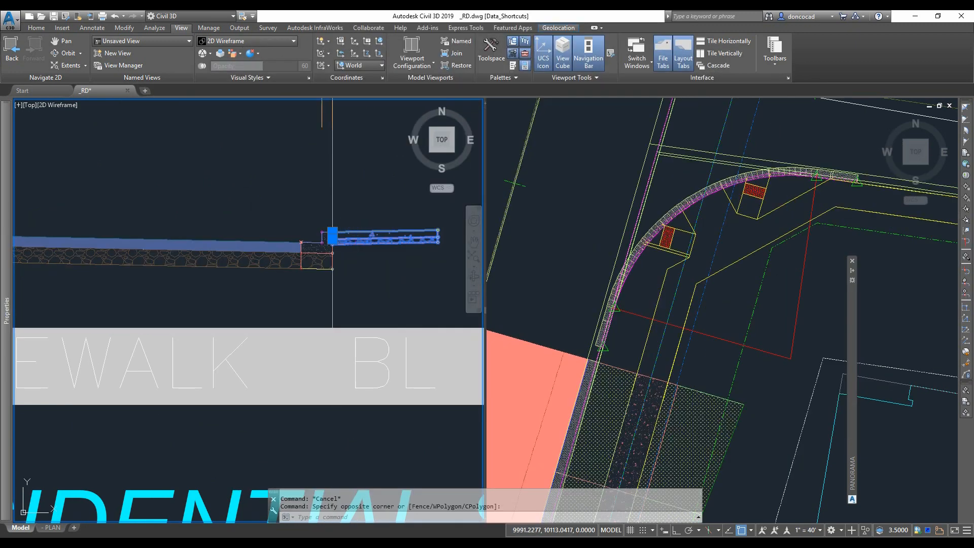
left_click(113, 41)
scroll(443, 274, "down", 10)
scroll(334, 282, "up", 12)
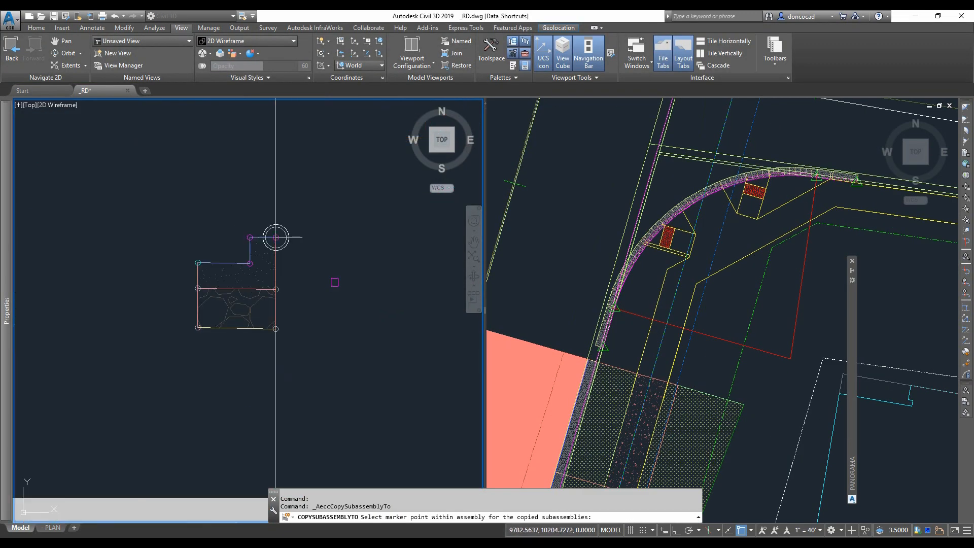
scroll(325, 282, "up", 2)
left_click(258, 199)
scroll(299, 288, "down", 4)
key("Escape")
key("Escape")
- Open the SIDEWALK BL BOCPAVE LT (2) assembly's properties to check its name and style, then close them
scroll(315, 259, "down", 4)
left_click(305, 281)
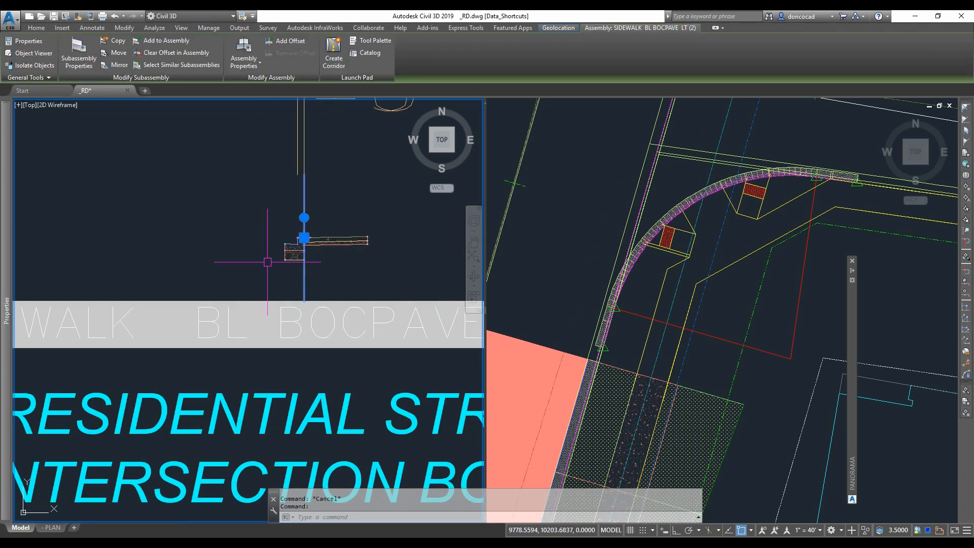
right_click(267, 262)
left_click(299, 363)
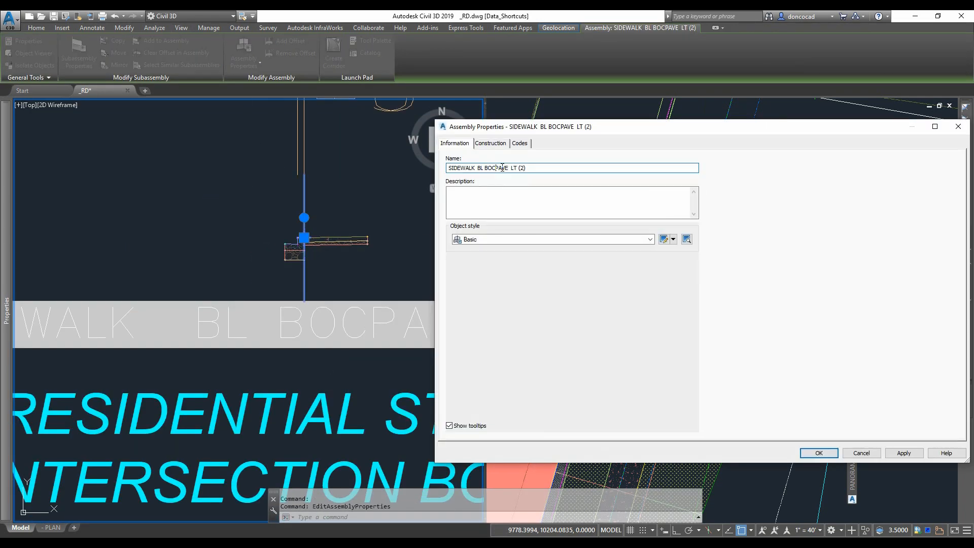
key("Return")
scroll(331, 206, "down", 4)
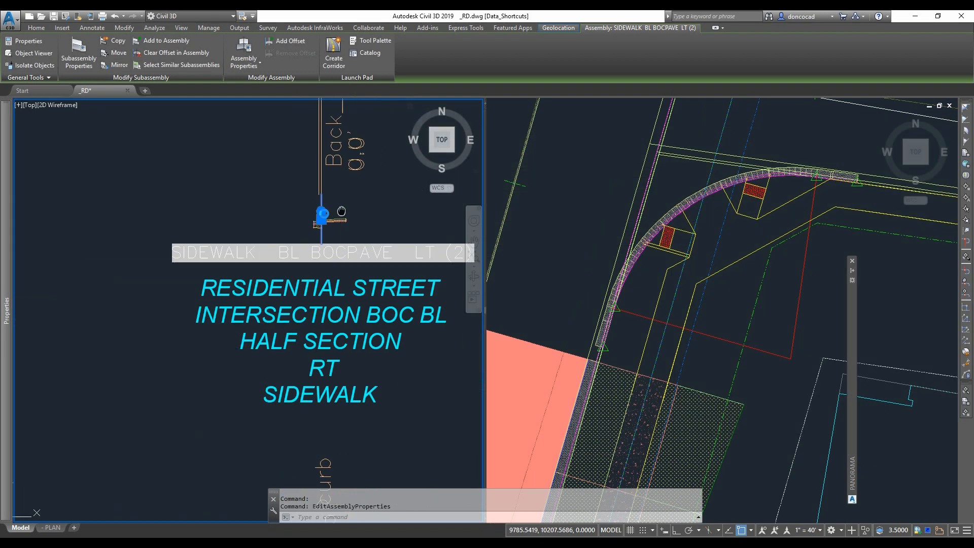
middle_click_drag(331, 206, 315, 210)
key("Escape")
key("Escape")
- Select the BOW-1 feature line behind the curb return and open it in the Elevation Editor
left_click(705, 200)
scroll(711, 195, "up", 7)
left_click(636, 218)
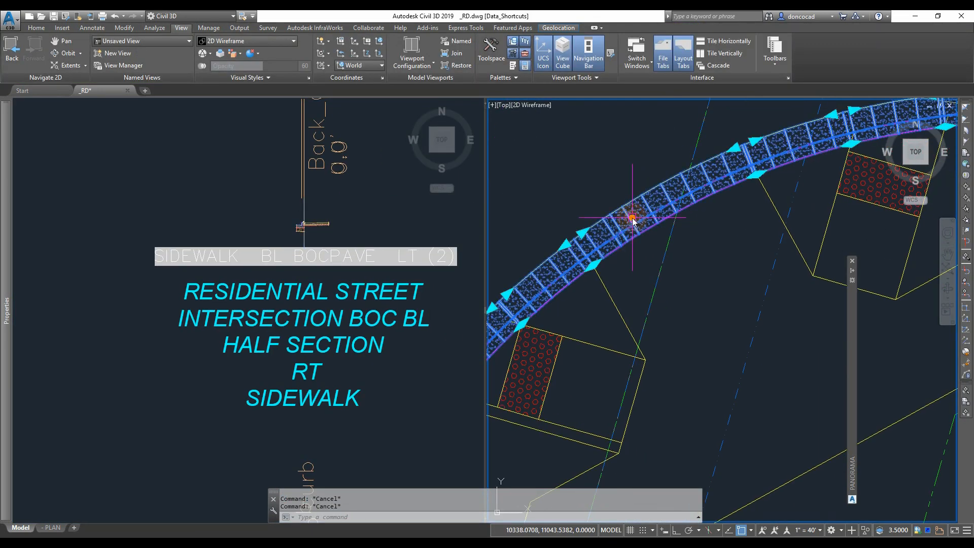
right_click(632, 218)
left_click(667, 273)
scroll(654, 203, "down", 6)
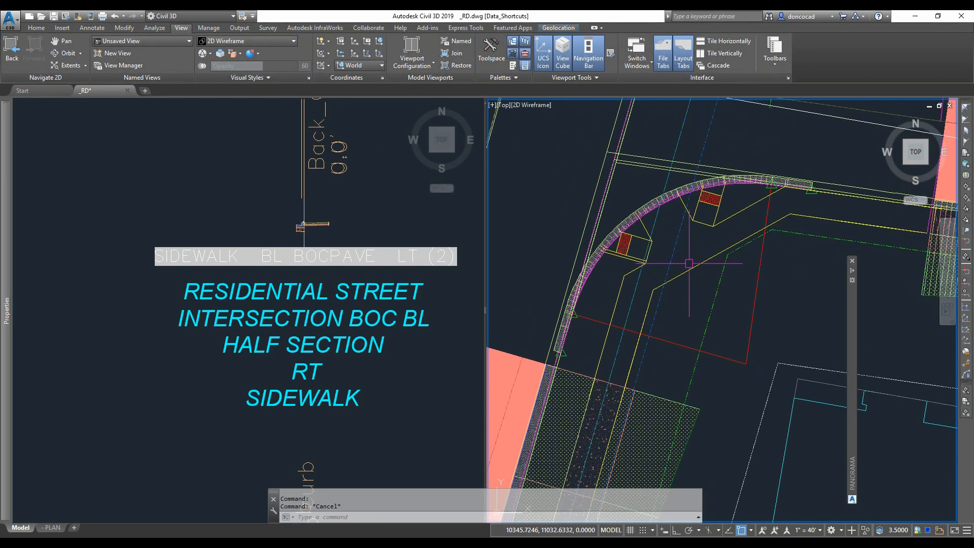
left_click(690, 268)
right_click(225, 211)
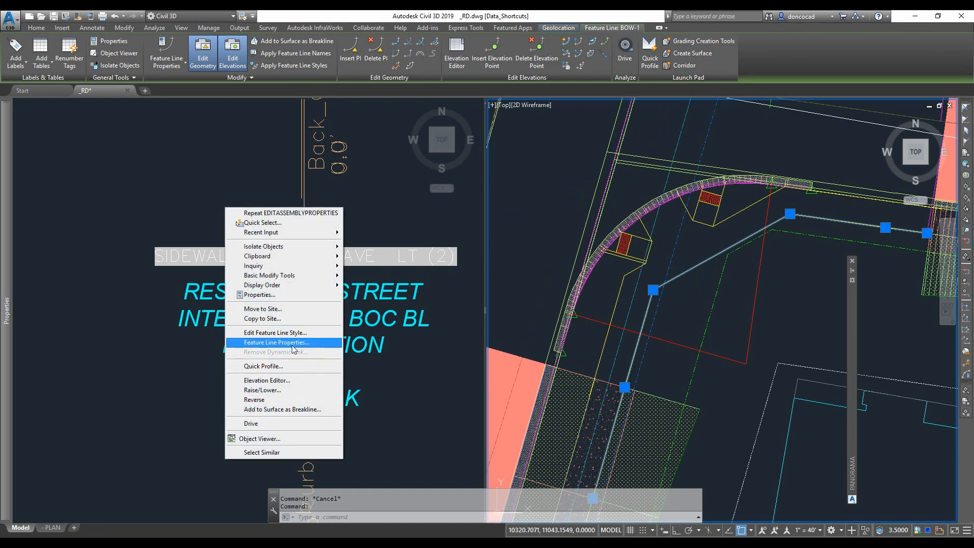
left_click(274, 345)
left_click_drag(851, 327, 441, 280)
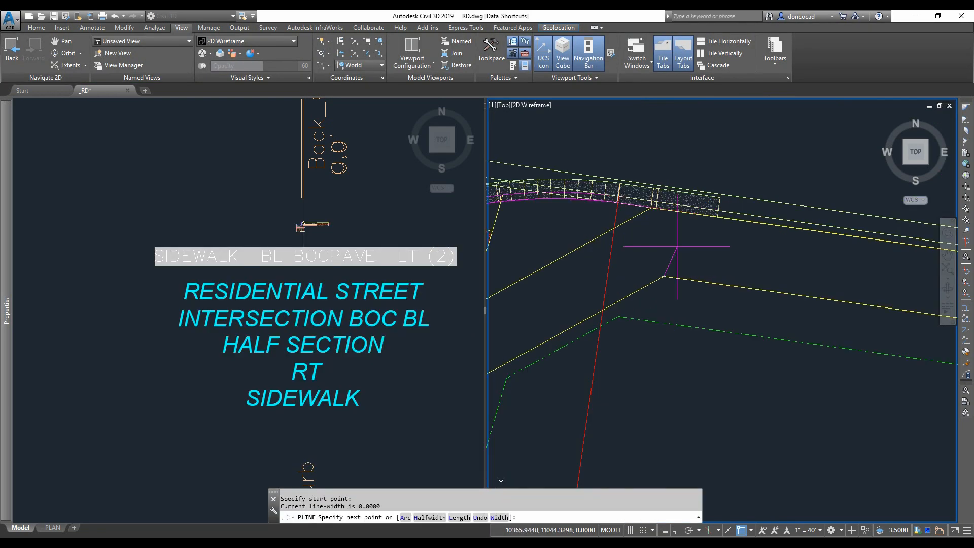
- Draw a short polyline perpendicular to the curb return edge near station 0+66.09
scroll(679, 152, "down", 2)
middle_click_drag(679, 137, 621, 311)
right_click(670, 196, "shift")
left_click(709, 237)
left_click(681, 122)
key("Return")
scroll(707, 196, "down", 2)
scroll(625, 157, "up", 3)
scroll(627, 162, "down", 4)
scroll(645, 178, "up", 3)
middle_click_drag(646, 178, 653, 214)
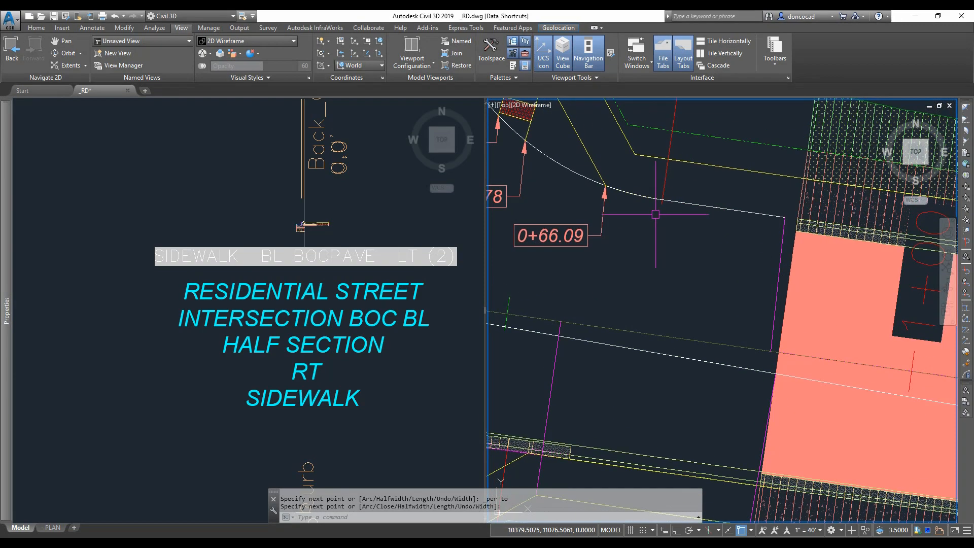
left_click(656, 209)
key("Escape")
- Edit the curb return corridor region and pick the sidewalk assembly from the drawing as its assembly
scroll(618, 434, "down", 2)
middle_click_drag(618, 433, 714, 325)
scroll(714, 325, "up", 5)
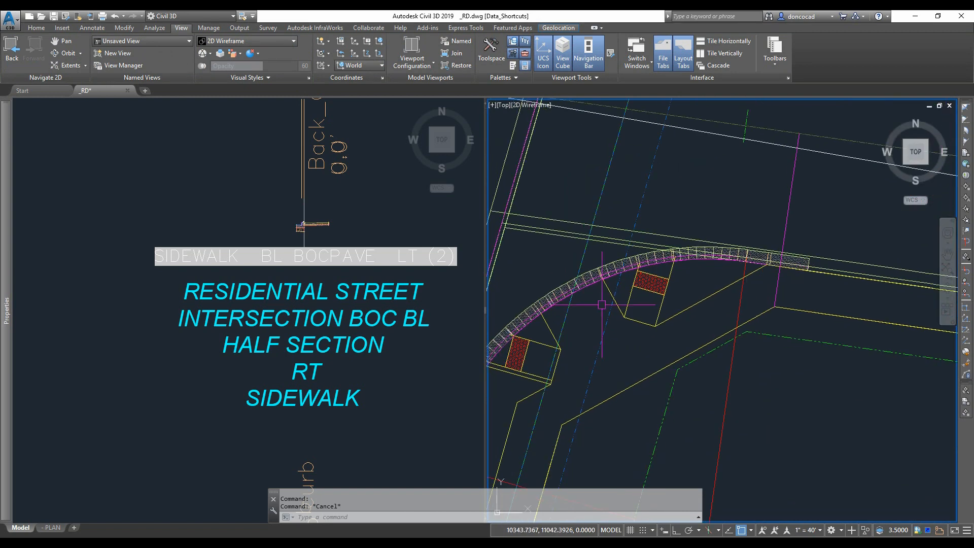
left_click(598, 248)
right_click(599, 248)
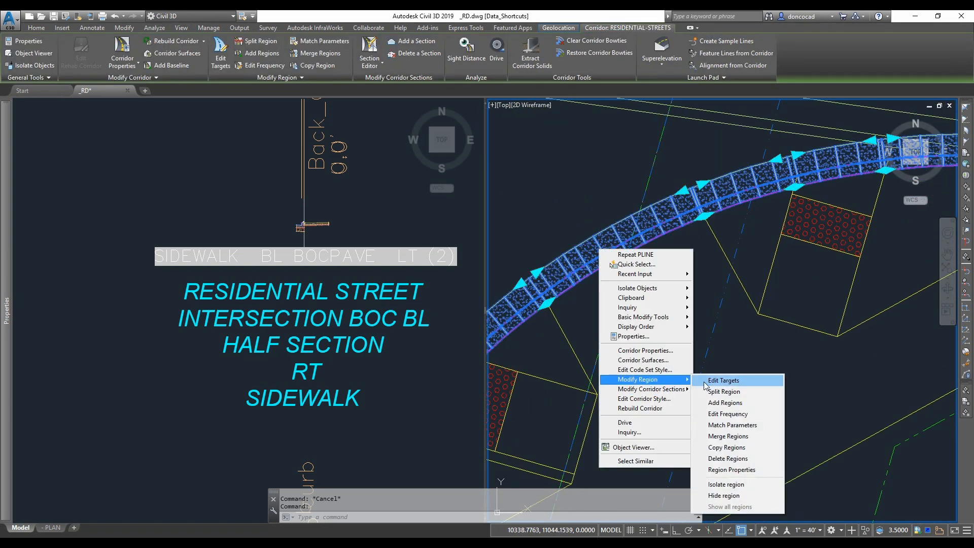
left_click(721, 380)
left_click(610, 249)
left_click(563, 295)
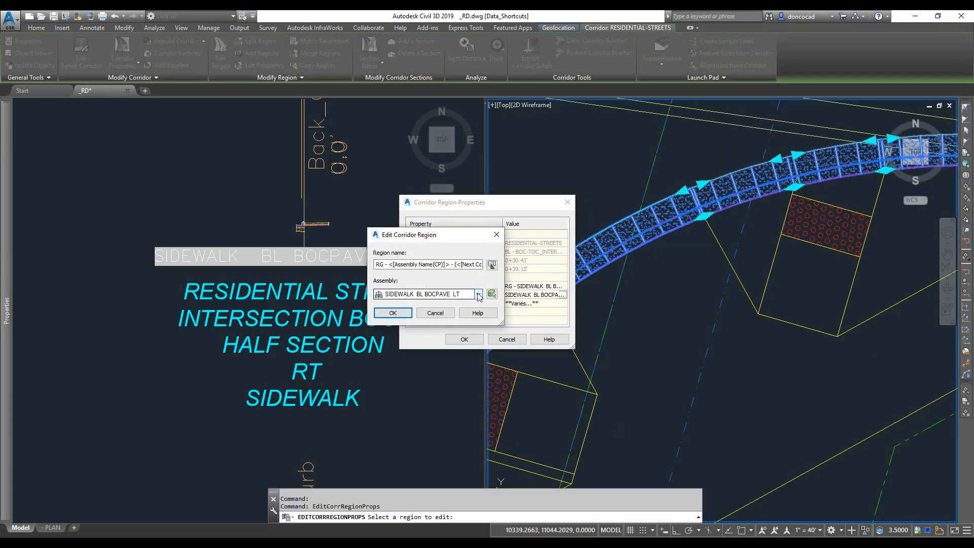
left_click(478, 294)
left_click(492, 294)
left_click(312, 231)
scroll(313, 231, "up", 2)
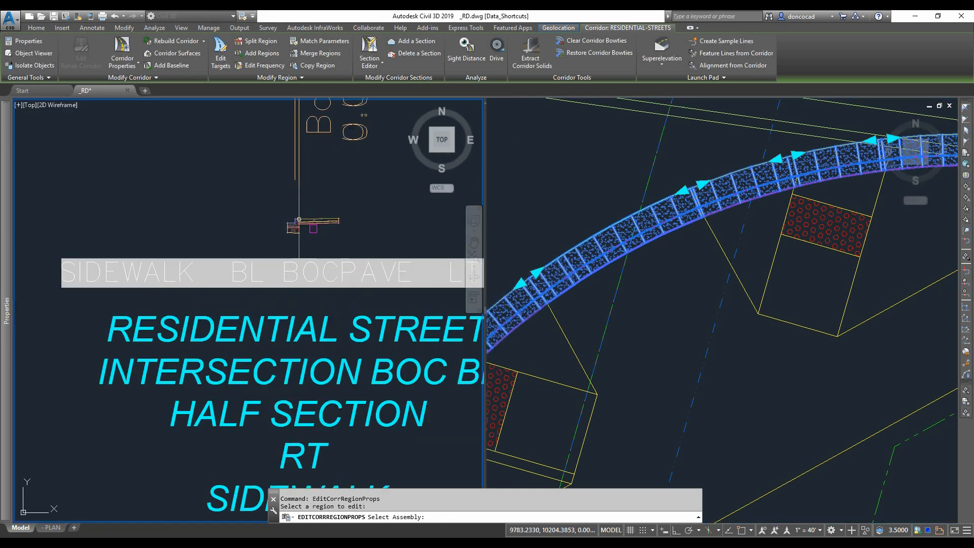
left_click(300, 247)
left_click(391, 314)
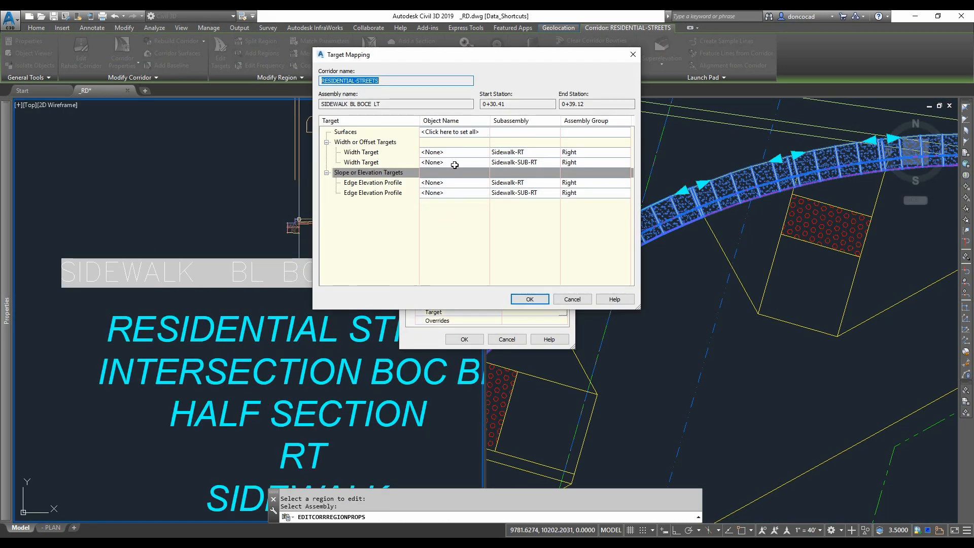
- Set both Width Targets for Sidewalk-RT and Sidewalk-SUB-RT to the BOW-1 feature line
left_click(455, 165)
left_click(296, 244)
left_click(662, 305)
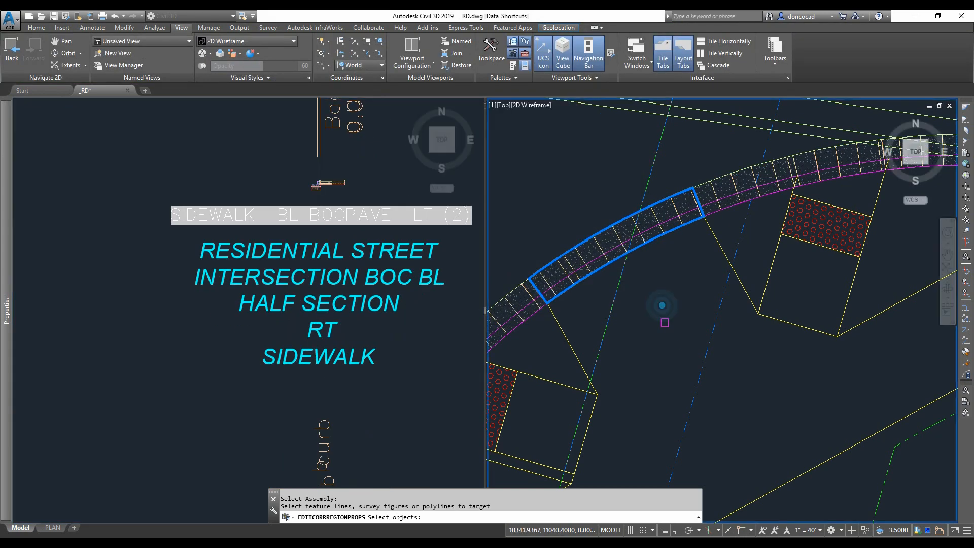
scroll(664, 323, "down", 2)
middle_click_drag(659, 347, 658, 267)
left_click(695, 367)
key("Return")
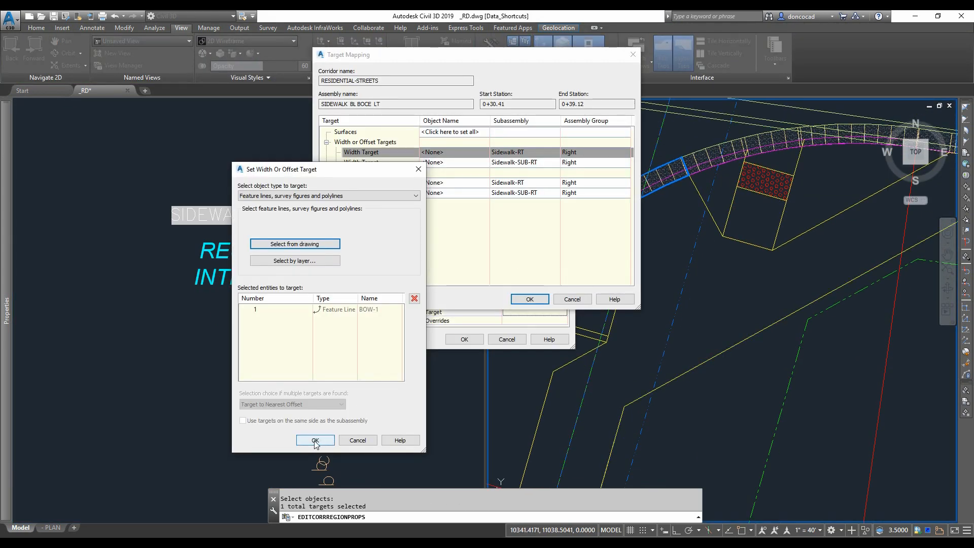
left_click(316, 441)
left_click(441, 162)
left_click(296, 244)
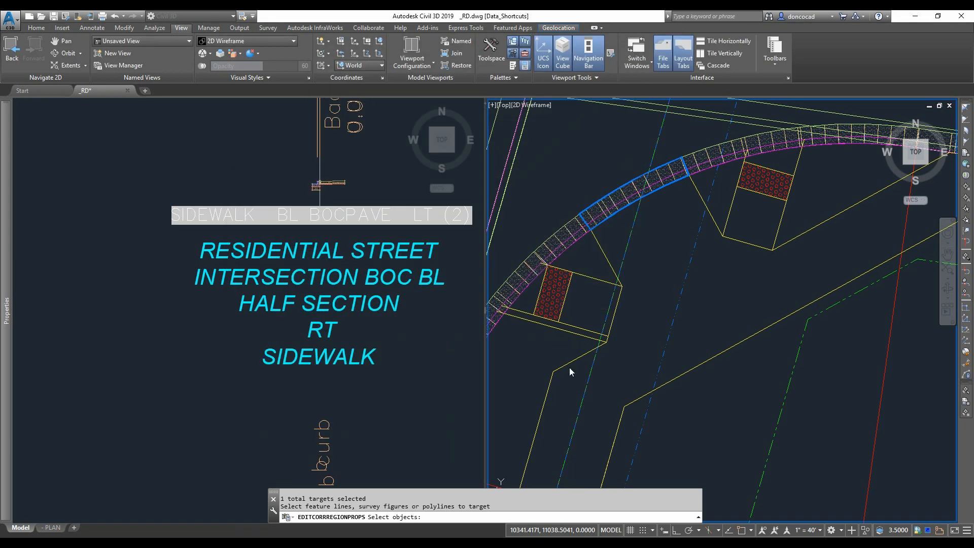
left_click(569, 365)
key("Return")
left_click(315, 439)
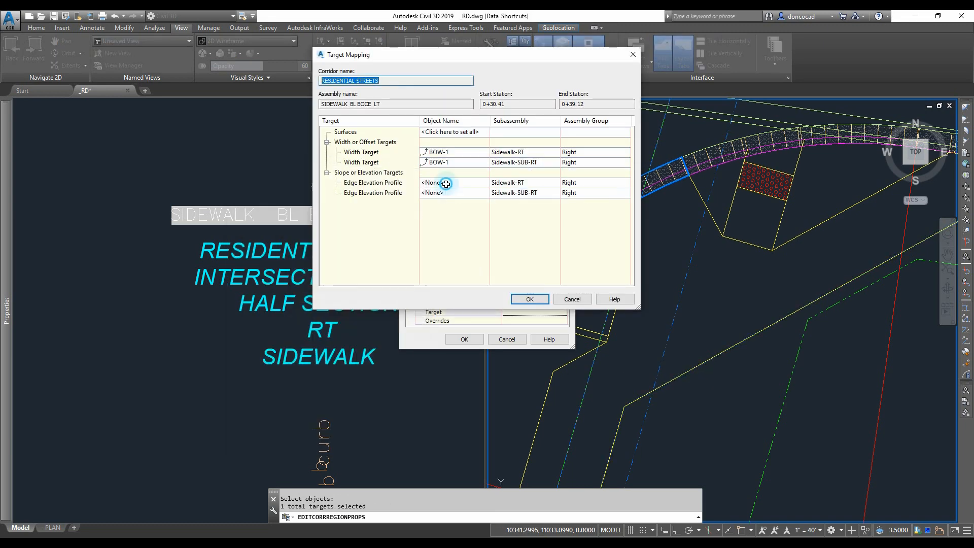
- Set the Sidewalk-RT Edge Elevation Profile target to the BOW-1 feature line and apply the region's target mapping
left_click(446, 184)
left_click(580, 132)
left_click(582, 147)
left_click(600, 200)
left_click(716, 353)
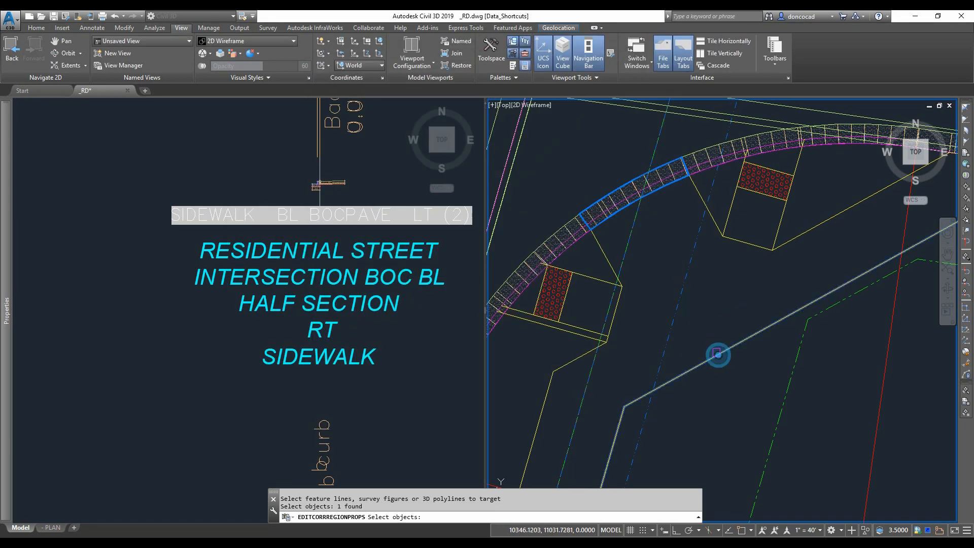
key("Return")
left_click(624, 397)
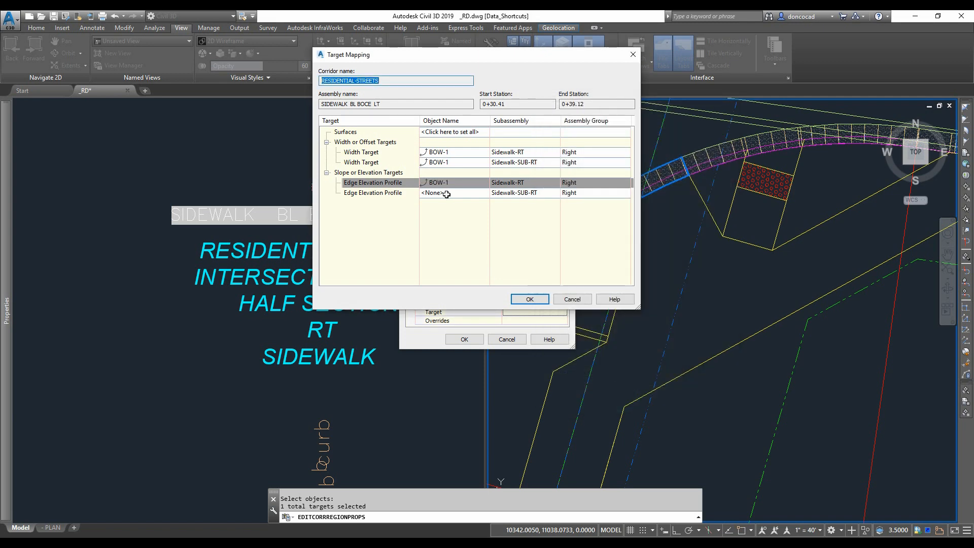
left_click(446, 193)
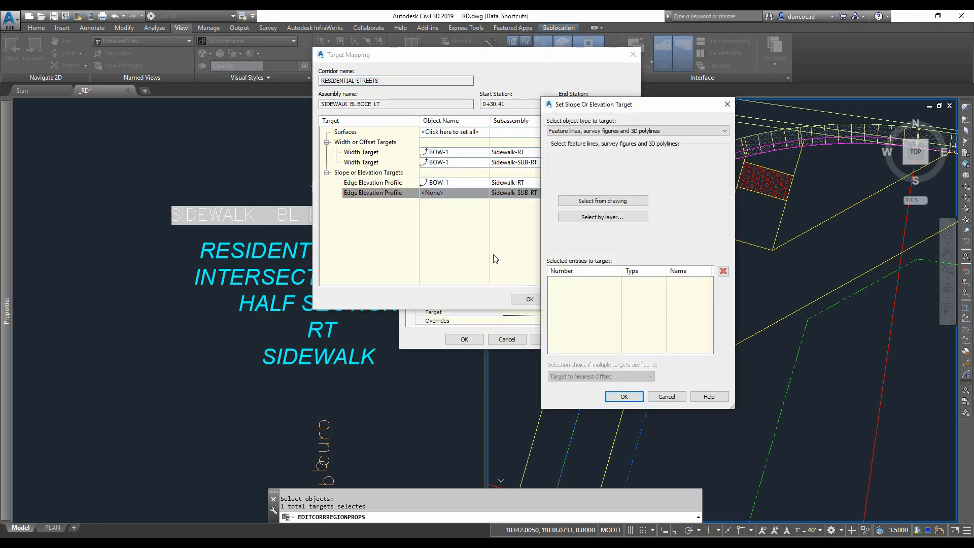
left_click(635, 399)
left_click(530, 299)
left_click(470, 339)
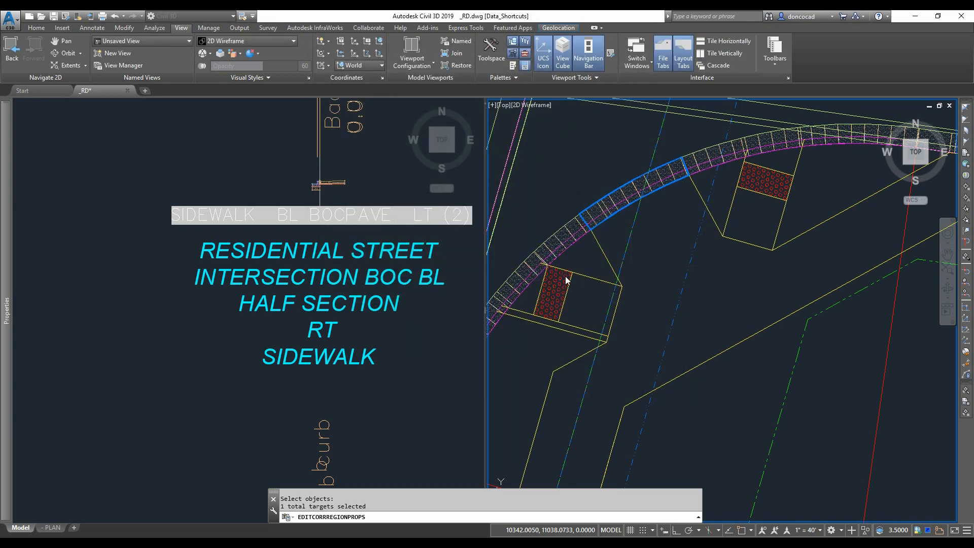
- Inspect the updated curb return corridor region in the right viewport
scroll(620, 305, "up", 4)
scroll(624, 313, "down", 2)
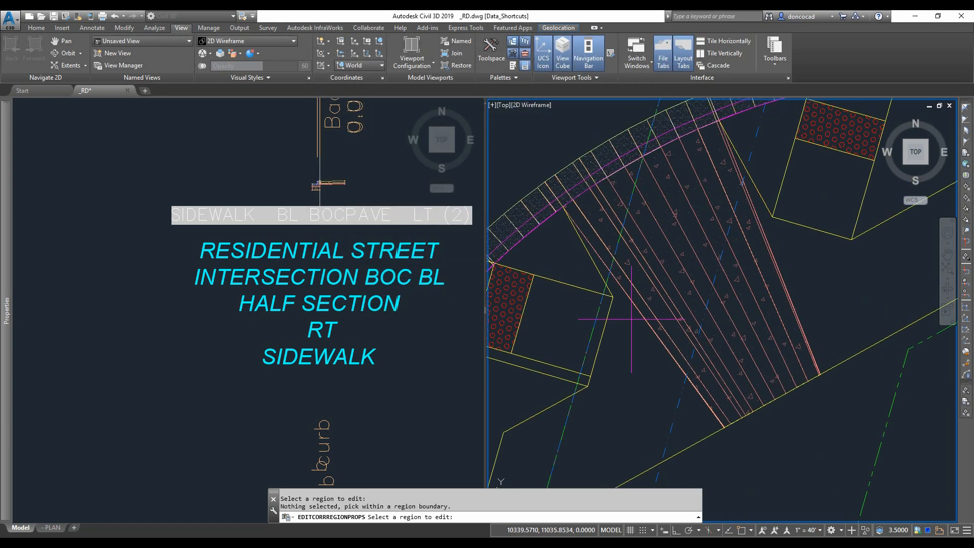
key("Escape")
middle_click_drag(632, 320, 564, 363)
scroll(631, 337, "down", 3)
key("Escape")
key("Escape")
left_click(706, 298)
middle_click_drag(706, 298, 729, 274)
scroll(732, 273, "down", 4)
scroll(652, 347, "up", 2)
mouse_move(653, 348)
middle_mouse_down()
mouse_move(628, 343)
mouse_move(663, 342)
middle_mouse_up()
key("Escape")
left_click(655, 257)
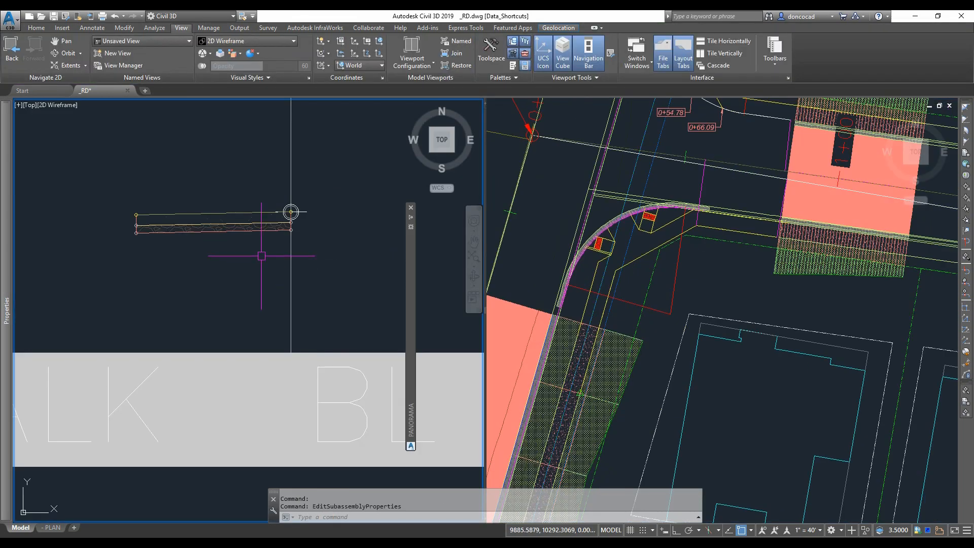
- Open the SIDEWALK BL BOC RT (2) assembly's properties to check them, then close them
scroll(283, 269, "down", 4)
left_click(285, 272)
right_click(260, 247)
left_click(304, 348)
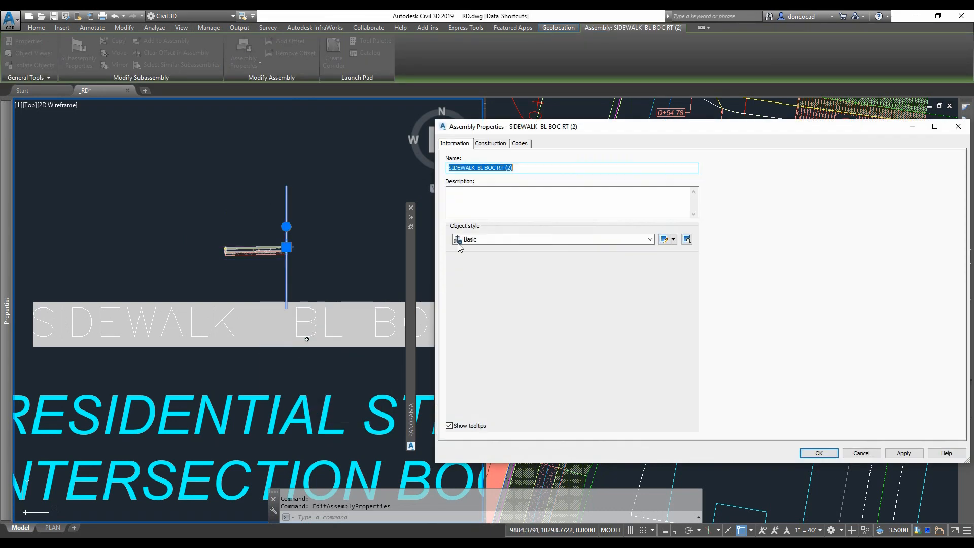
key("Escape")
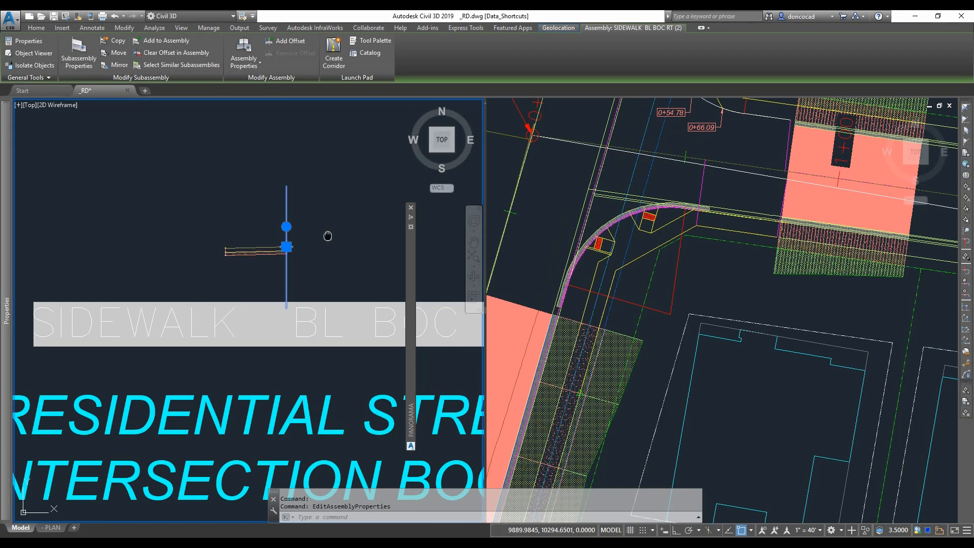
key("Escape")
- Open the corridor's properties and add a new baseline using a feature line picked in the drawing
scroll(326, 235, "down", 3)
scroll(629, 281, "up", 5)
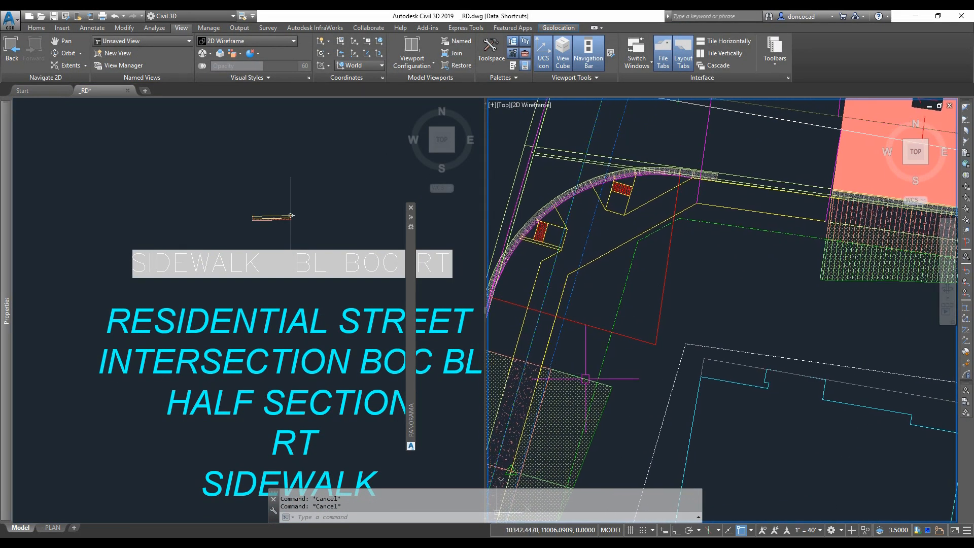
left_click(585, 340)
right_click(589, 340)
left_click(647, 404)
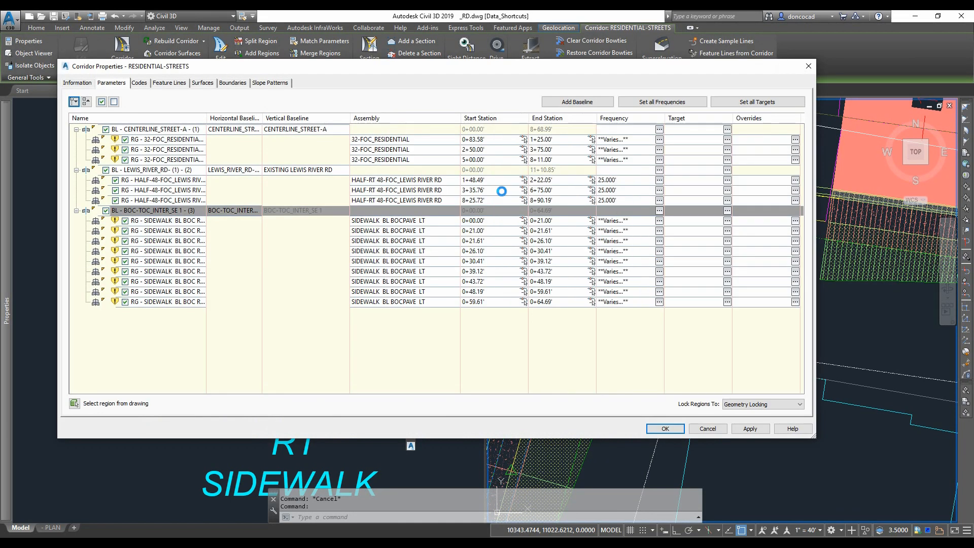
left_click(577, 101)
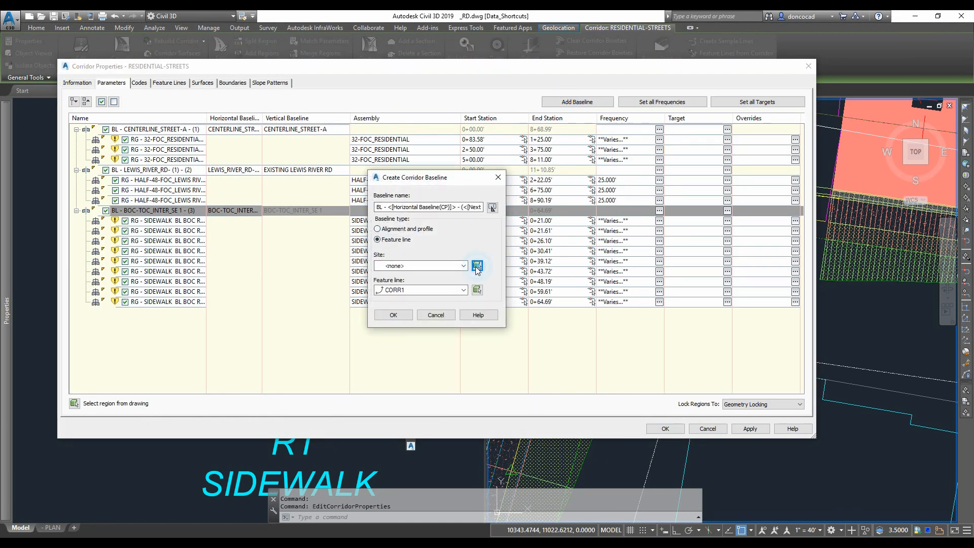
left_click(477, 266)
left_click(599, 259)
left_click(394, 315)
- Add a region to the new baseline using the SIDEWALK BL LT assembly
right_click(211, 313)
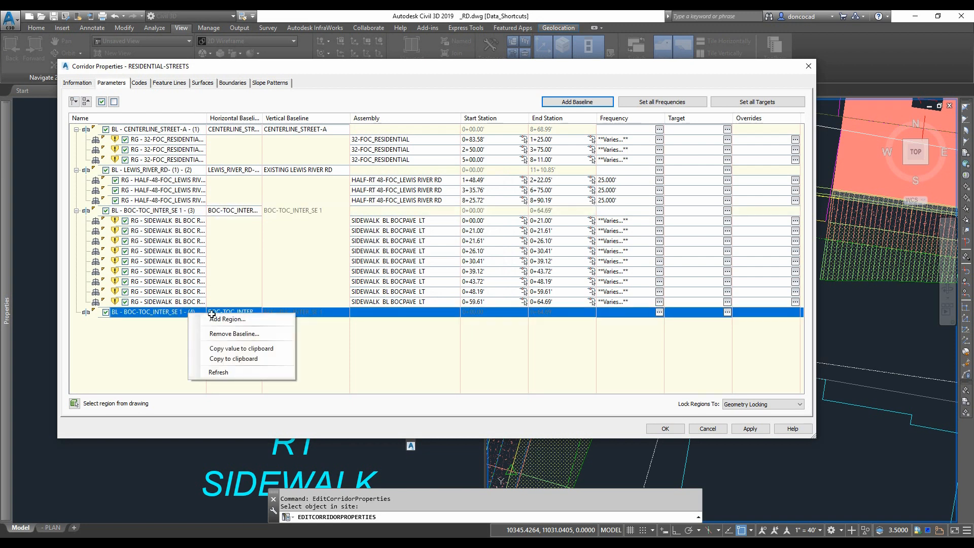
left_click(211, 315)
left_click(477, 294)
left_click(395, 444)
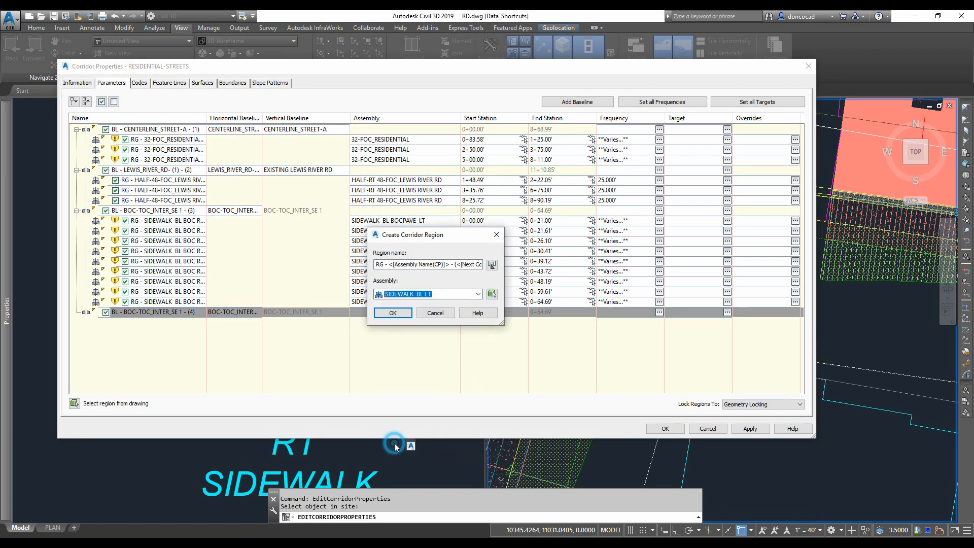
left_click(398, 313)
- Try to pick the new region's start and end stations along the baseline
left_click(523, 322)
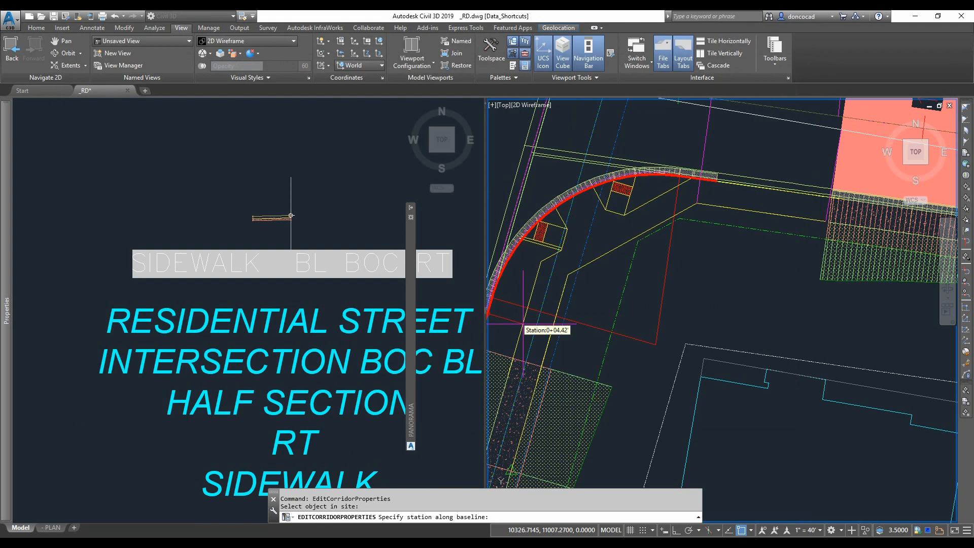
scroll(621, 297, "up", 5)
left_click(630, 295)
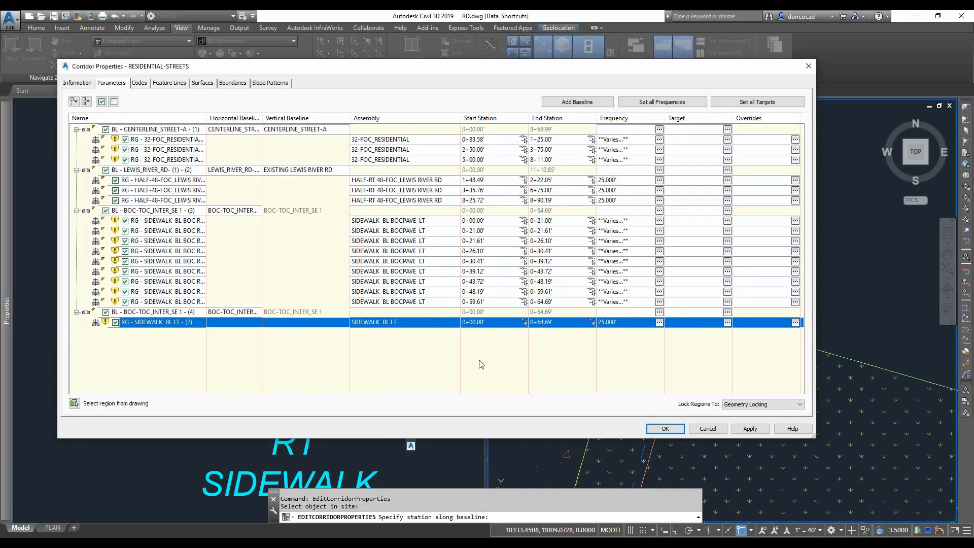
left_click(591, 327)
scroll(736, 243, "up", 3)
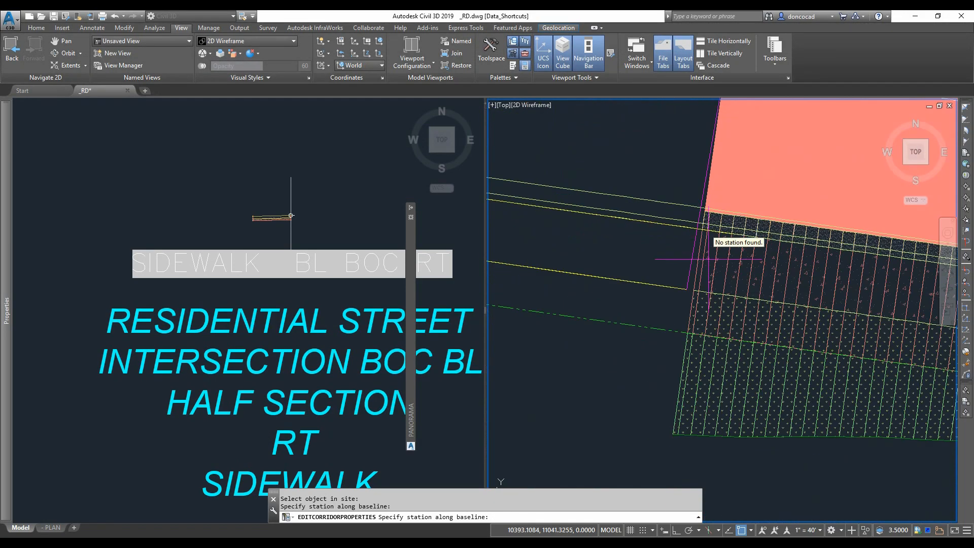
scroll(685, 309, "down", 3)
key("Escape")
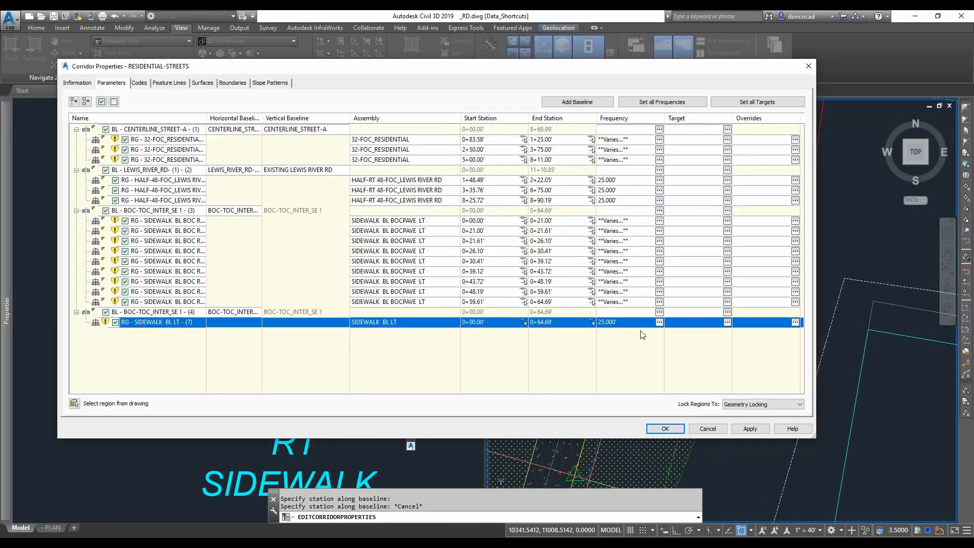
- Add a frequency station at about 0+39.92 to the SIDEWALK BL LT region by picking it on the curb return
left_click(659, 322)
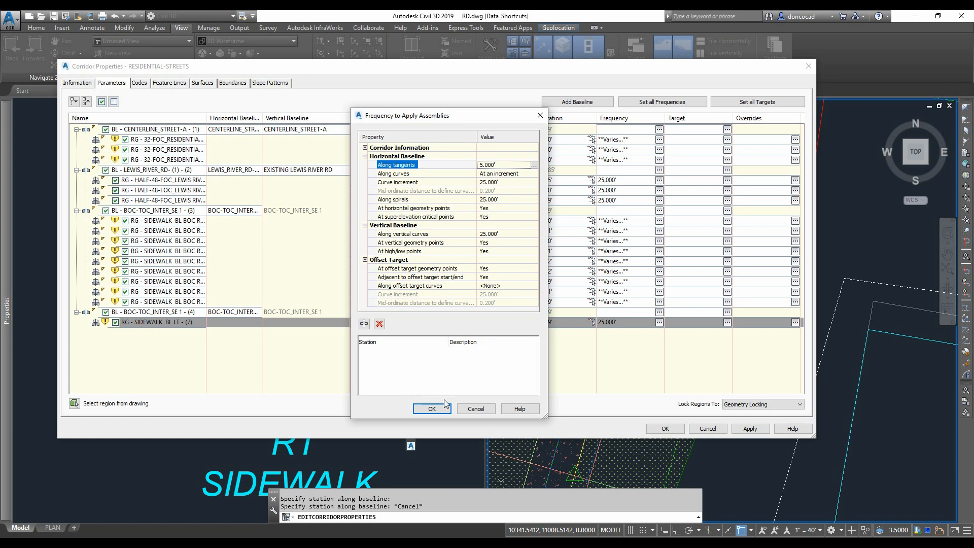
left_click_drag(456, 118, 408, 117)
left_click(315, 321)
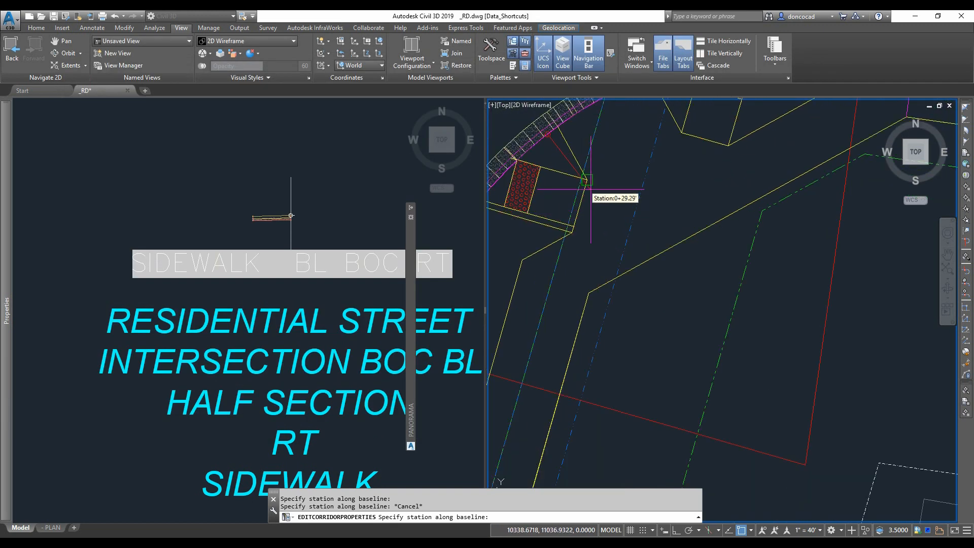
left_click(609, 213)
middle_click_drag(610, 213, 601, 246)
scroll(686, 201, "down", 2)
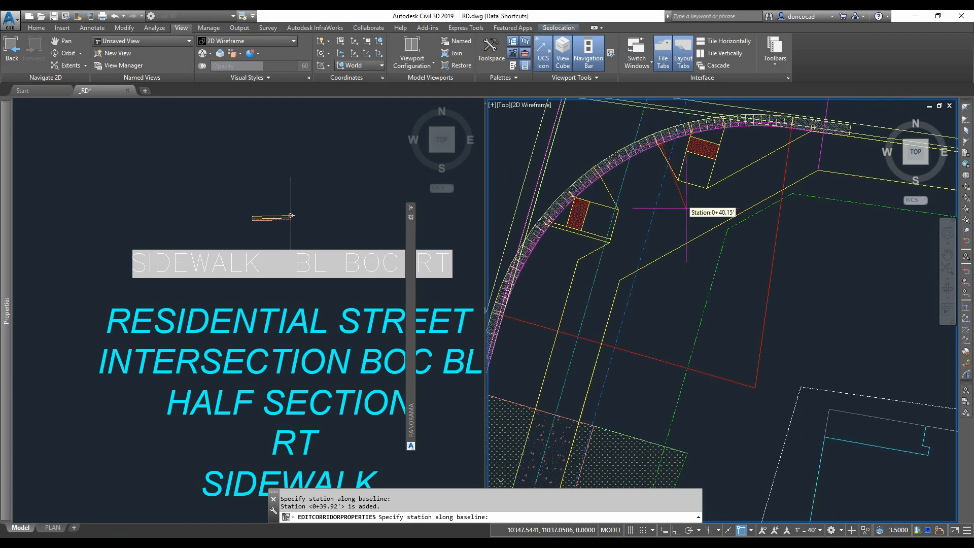
key("Return")
left_click(384, 406)
- Set the region's first Width Target to two feature lines picked in the drawing
left_click(728, 323)
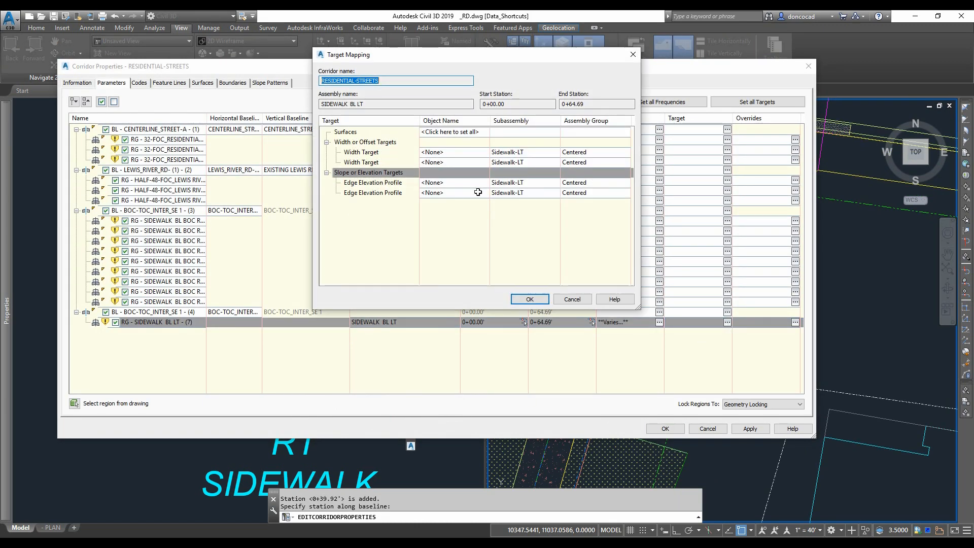
left_click(492, 157)
left_click(325, 244)
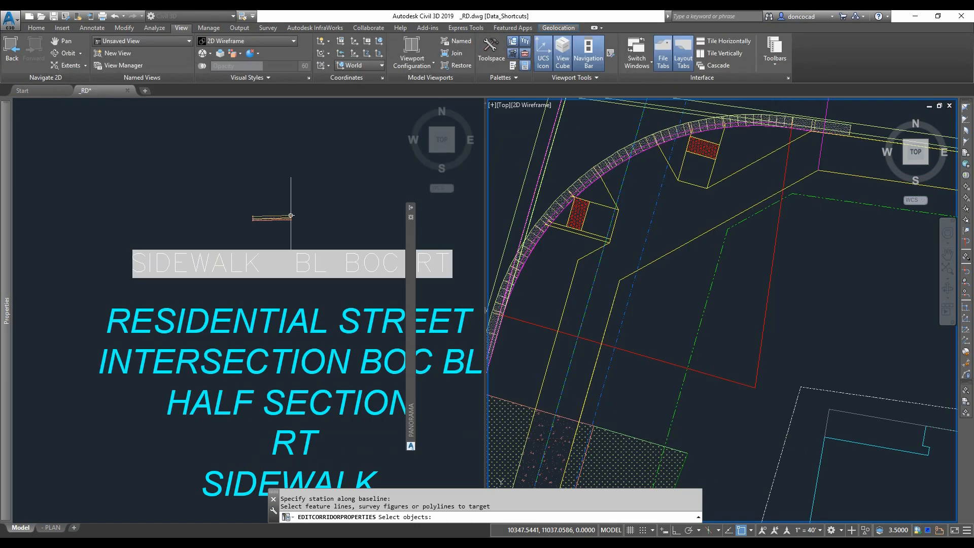
left_click(570, 293)
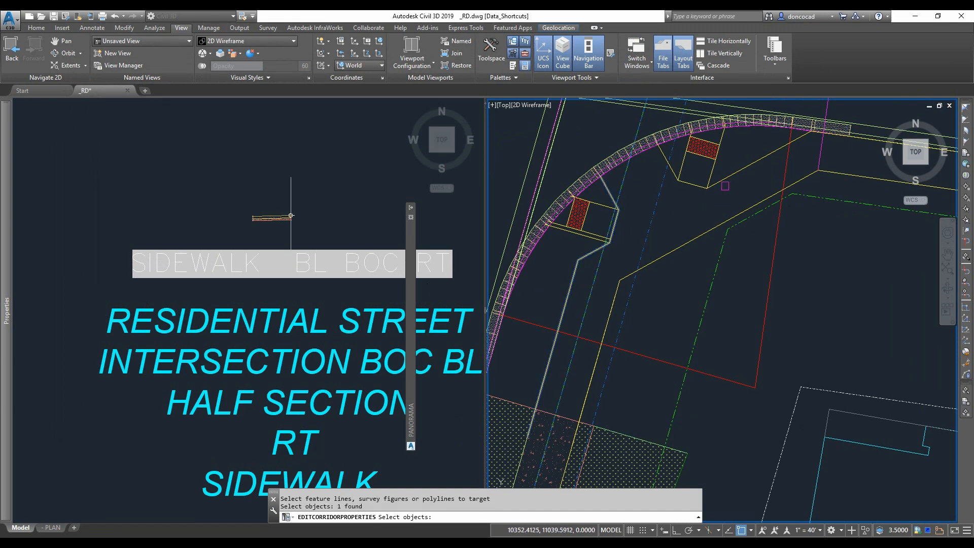
left_click(721, 181)
scroll(643, 169, "up", 4)
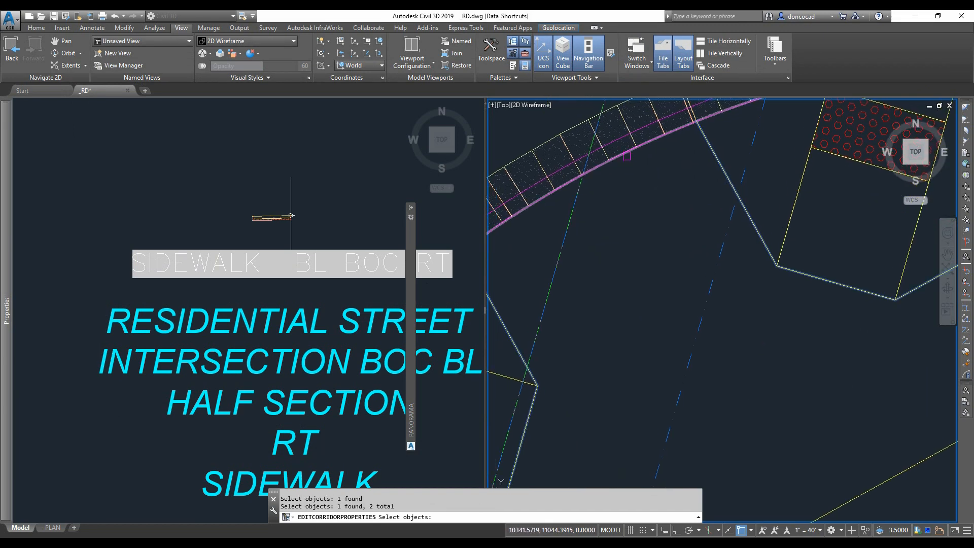
key("Return")
left_click(315, 441)
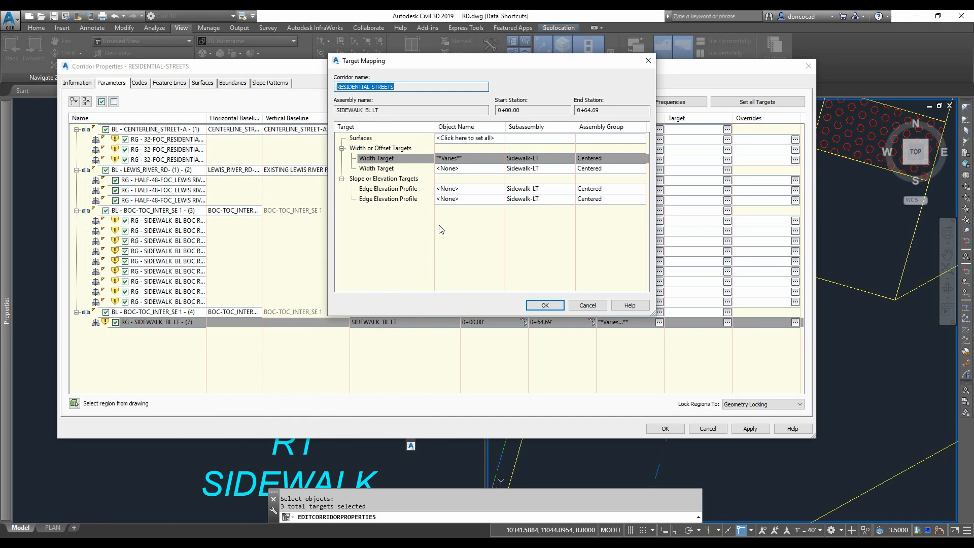
- Set the region's second Width Target to the same feature lines picked in the drawing
left_click(449, 168)
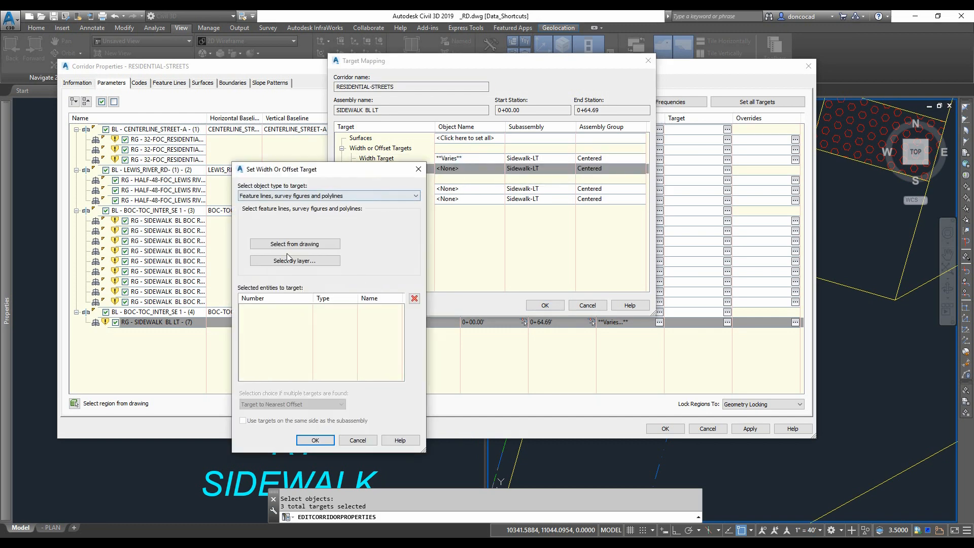
left_click(287, 246)
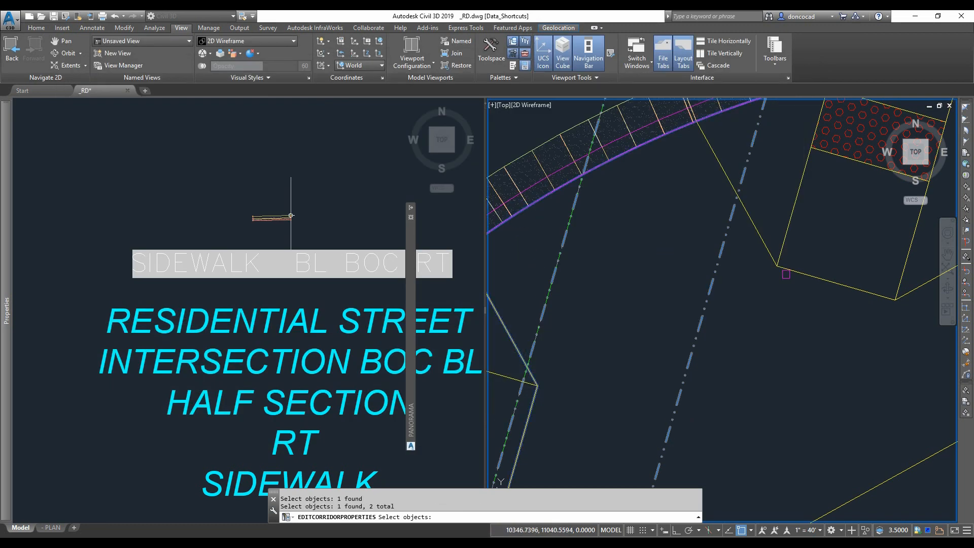
key("Return")
left_click(315, 440)
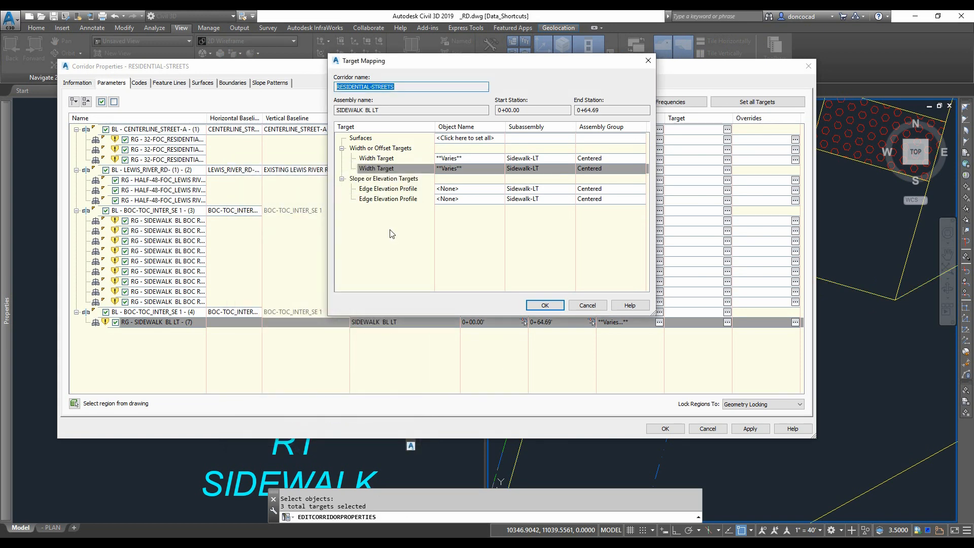
- Set the Edge Elevation Profile target to the feature line picked in the drawing and apply the corridor changes
left_click(490, 190)
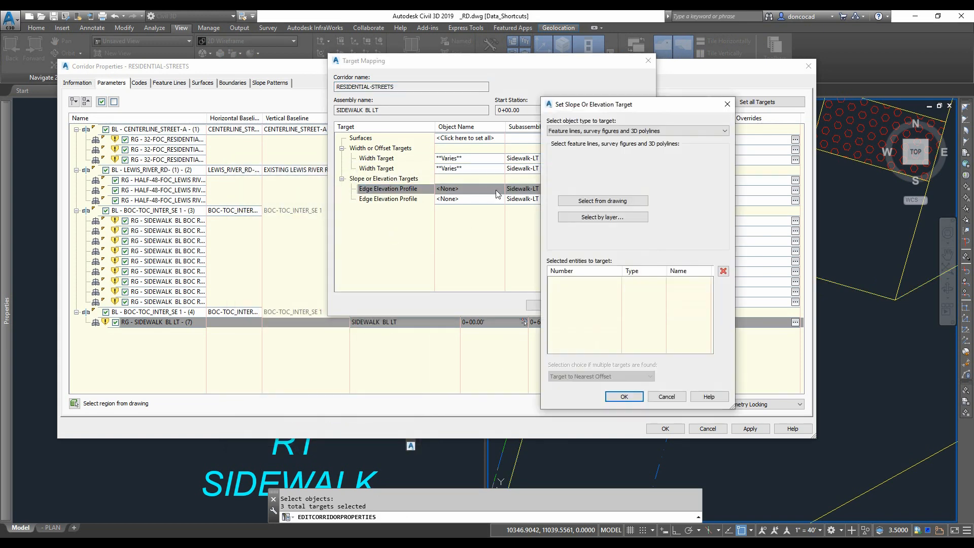
left_click(618, 201)
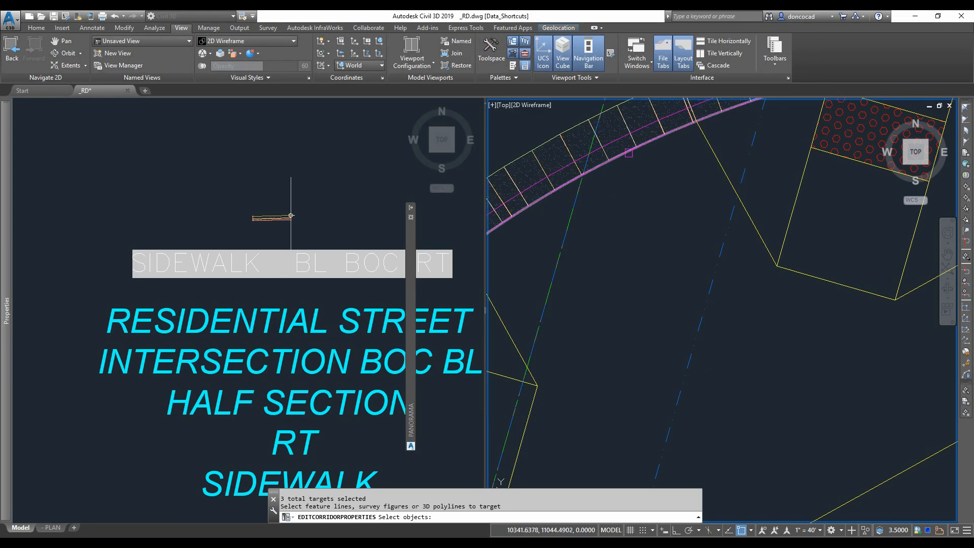
left_click(628, 153)
key("Return")
left_click(621, 398)
left_click(550, 305)
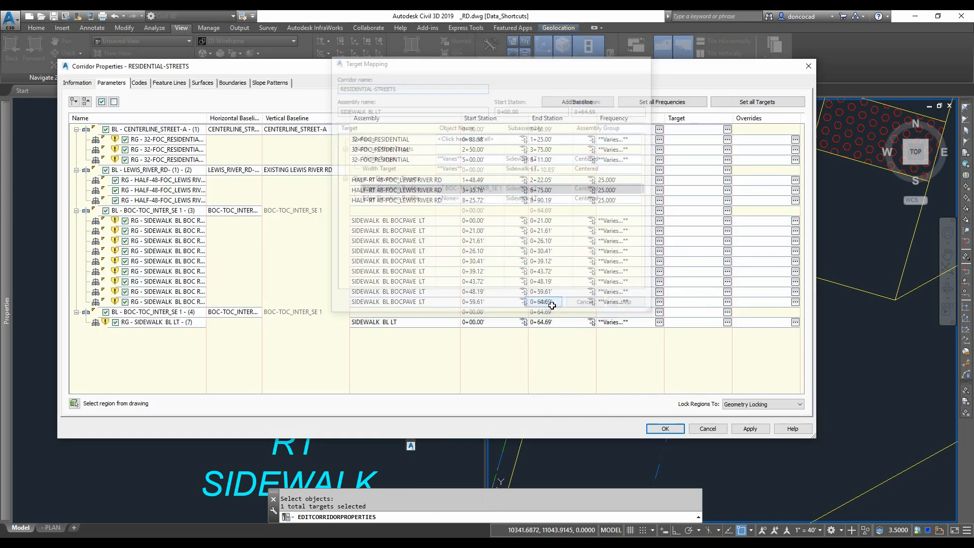
left_click(665, 429)
left_click(426, 252)
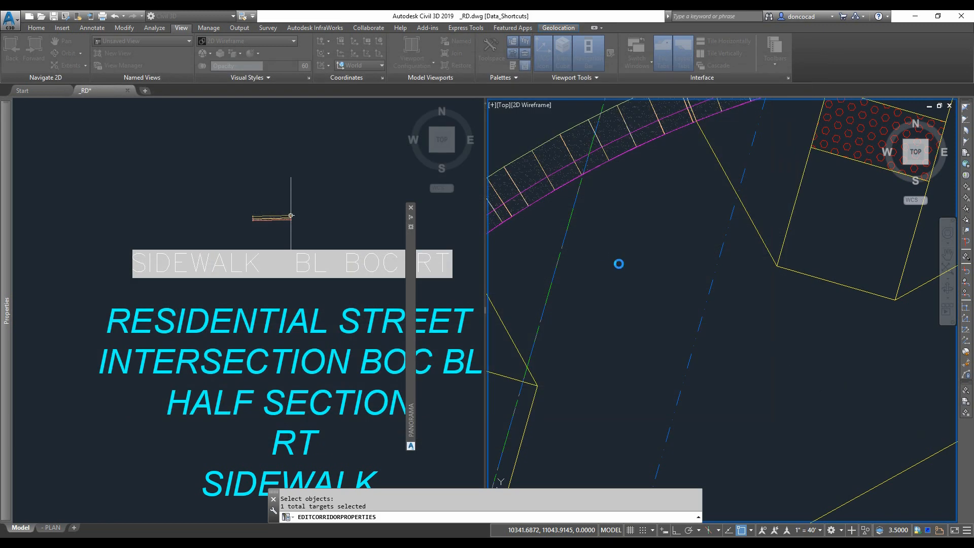
- Reopen the corridor properties and switch the new baseline to the BOW-1 feature line
scroll(652, 245, "down", 3)
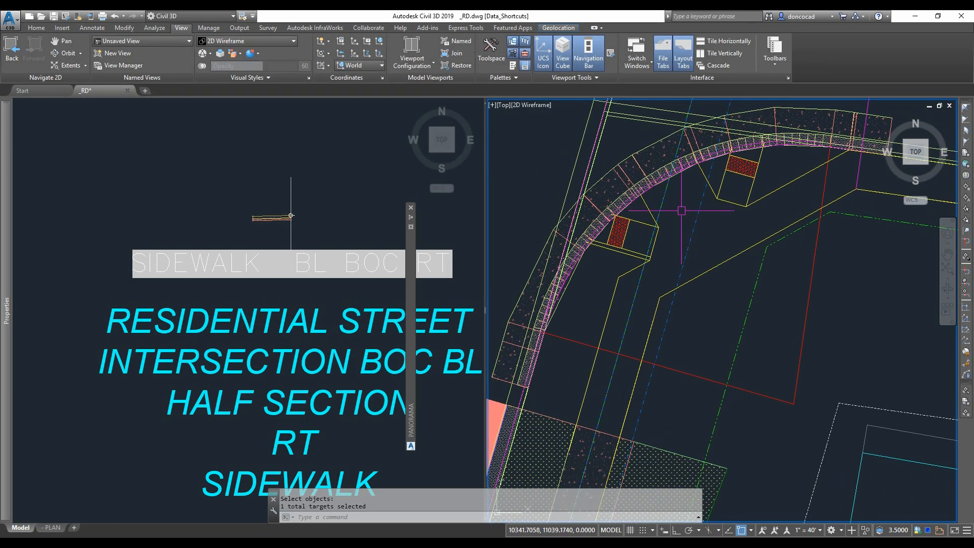
middle_click_drag(677, 210, 649, 235)
left_click(631, 172)
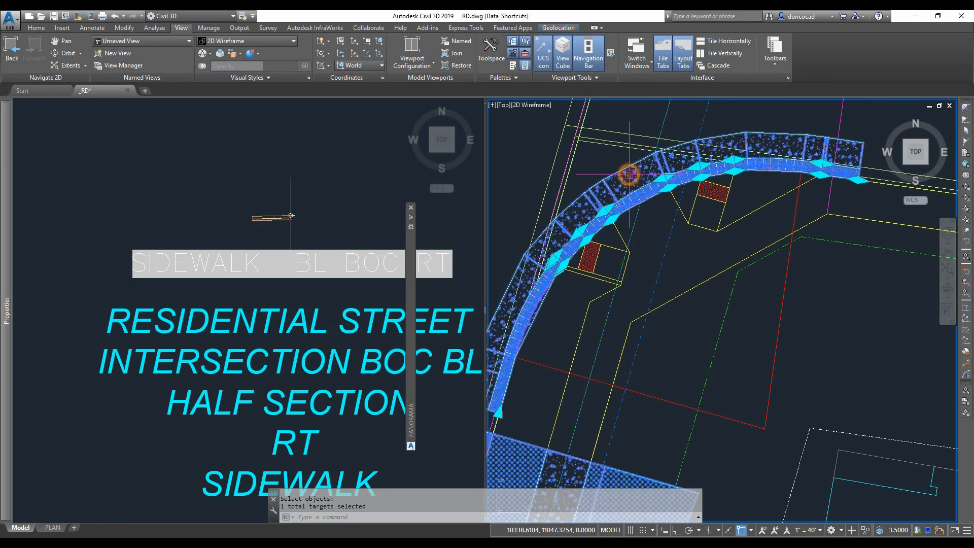
right_click(630, 174)
left_click(677, 277)
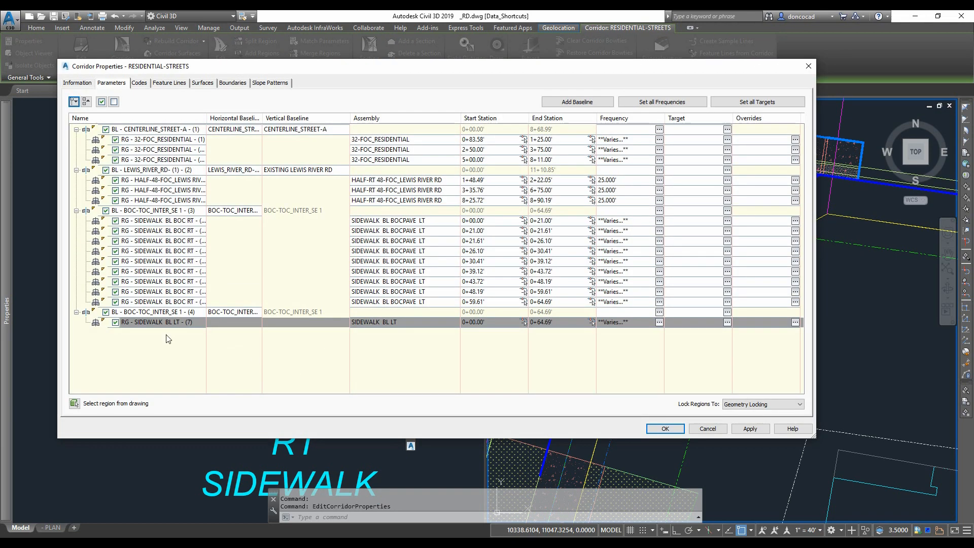
left_click(148, 314)
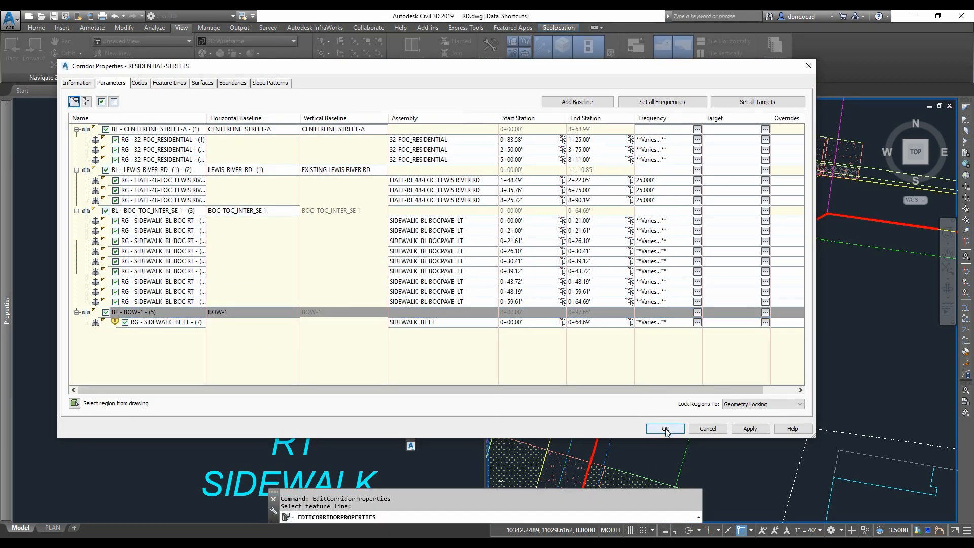
left_click(665, 430)
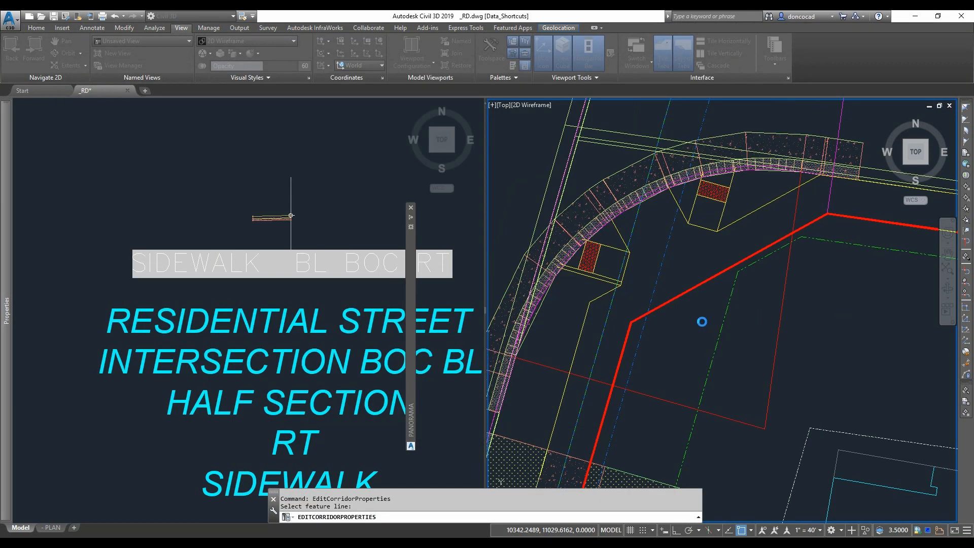
scroll(583, 295, "up", 8)
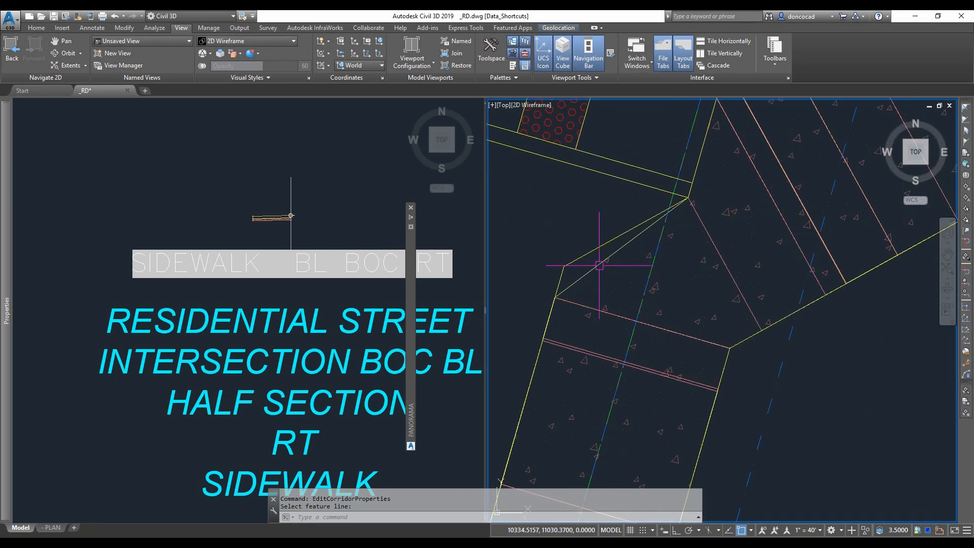
scroll(602, 260, "down", 3)
left_click(604, 260)
right_click(605, 267)
mouse_move(673, 408)
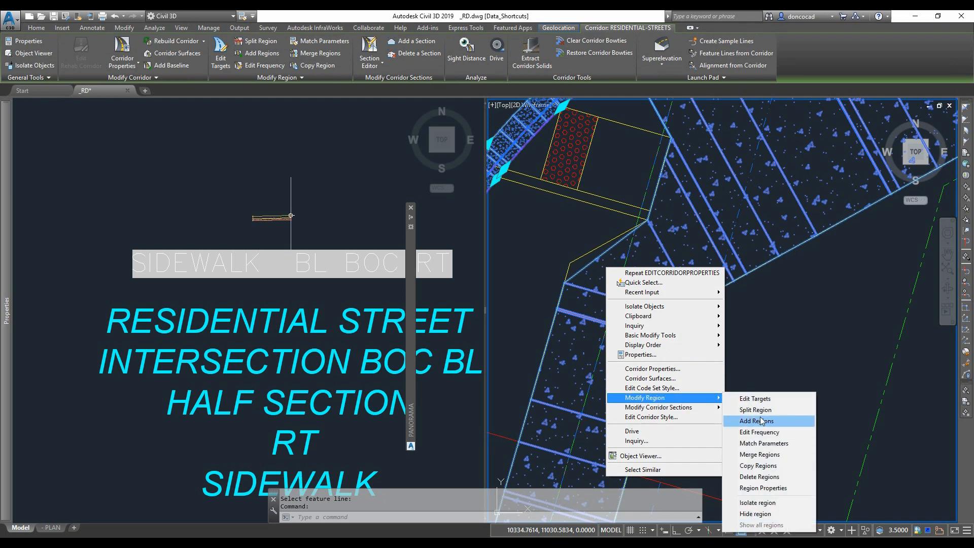
left_click(756, 488)
left_click(691, 370)
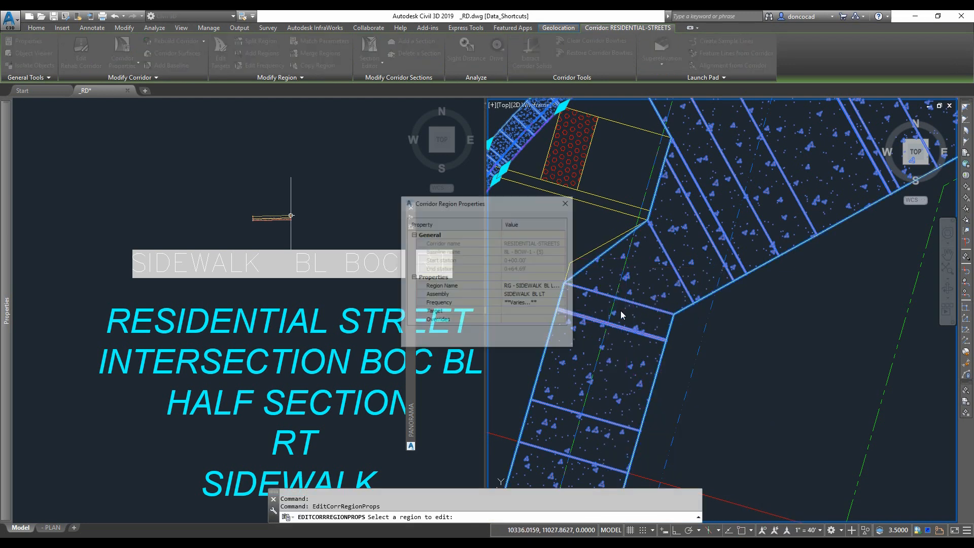
left_click(440, 304)
left_click(563, 303)
left_click(312, 320)
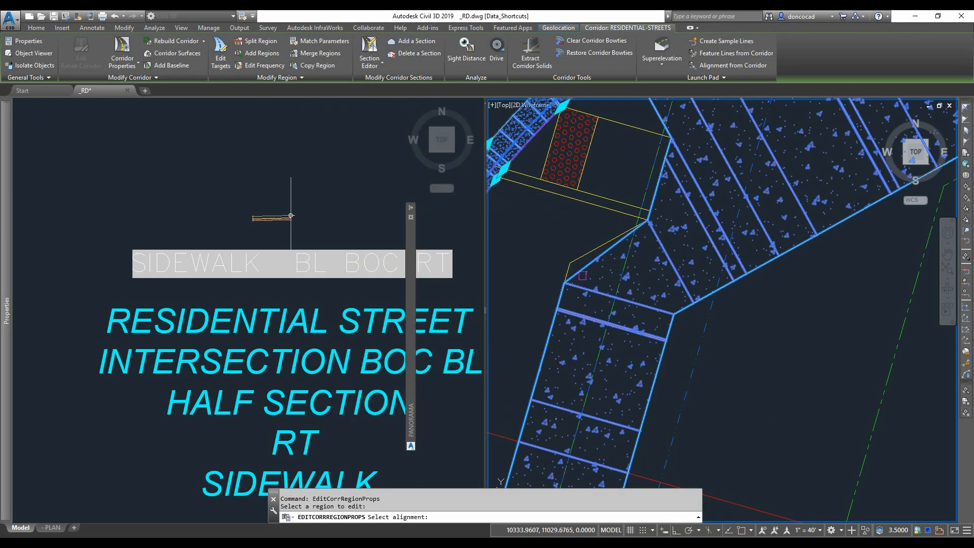
left_click(685, 306)
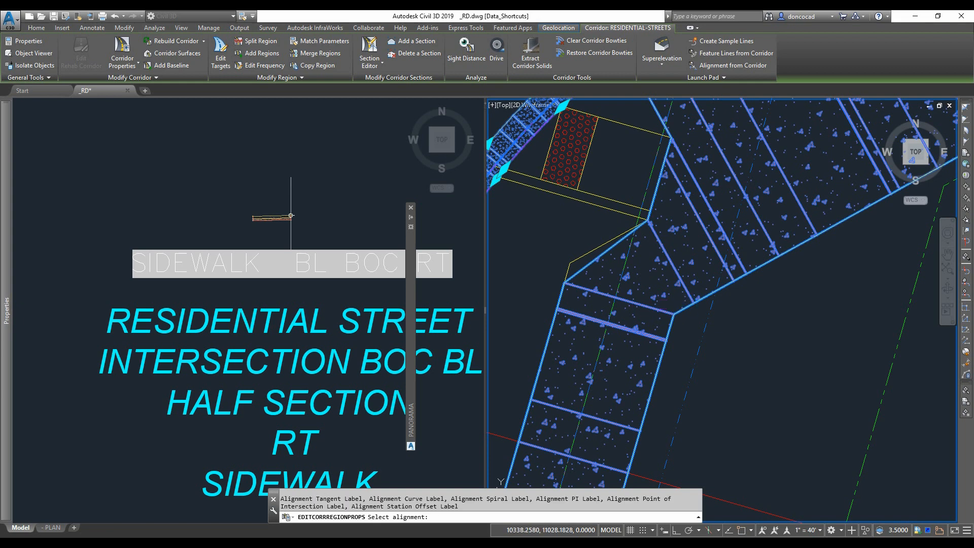
left_click(312, 320)
scroll(578, 302, "down", 2)
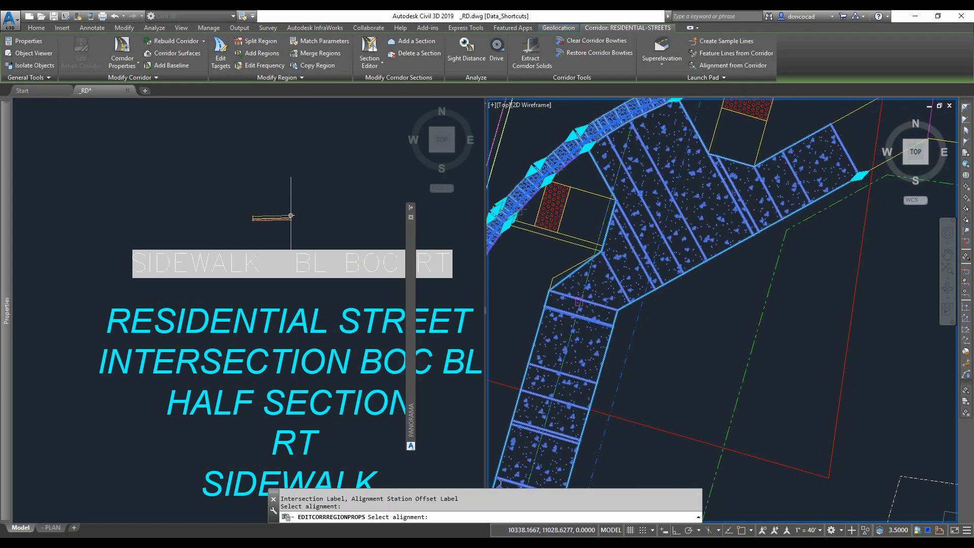
middle_click_drag(719, 214, 621, 259)
left_click(788, 205)
left_click(625, 310)
middle_click_drag(580, 286, 661, 236)
key("Escape")
left_click(427, 406)
key("Escape")
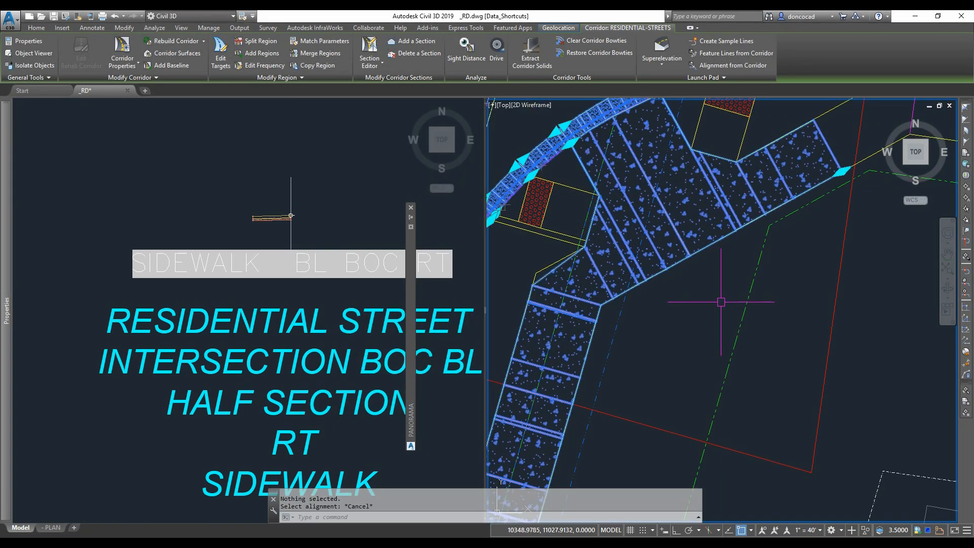
- Stretch the end grip of the sidewalk corridor region to extend it further along the back-of-walk baseline
scroll(723, 299, "down", 2)
middle_click_drag(724, 295, 630, 345)
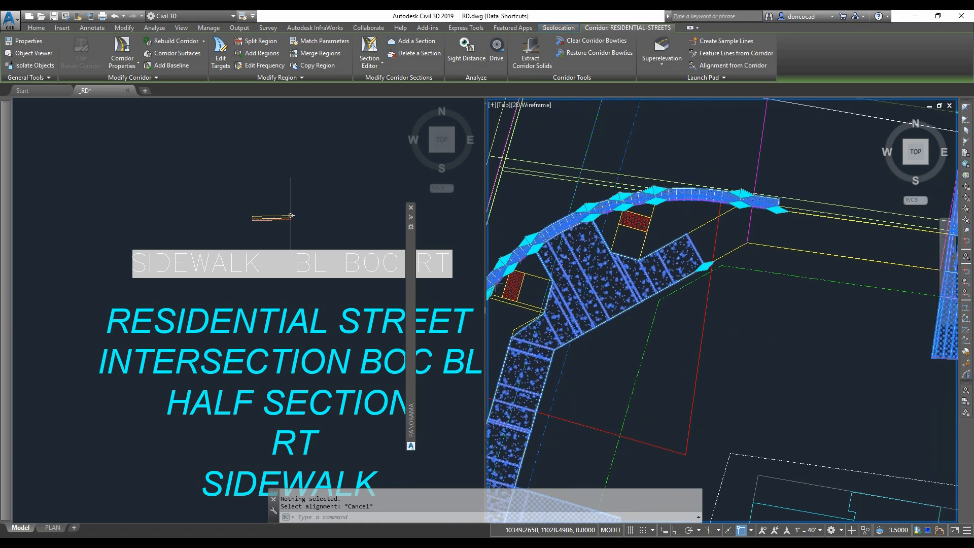
scroll(711, 259, "up", 4)
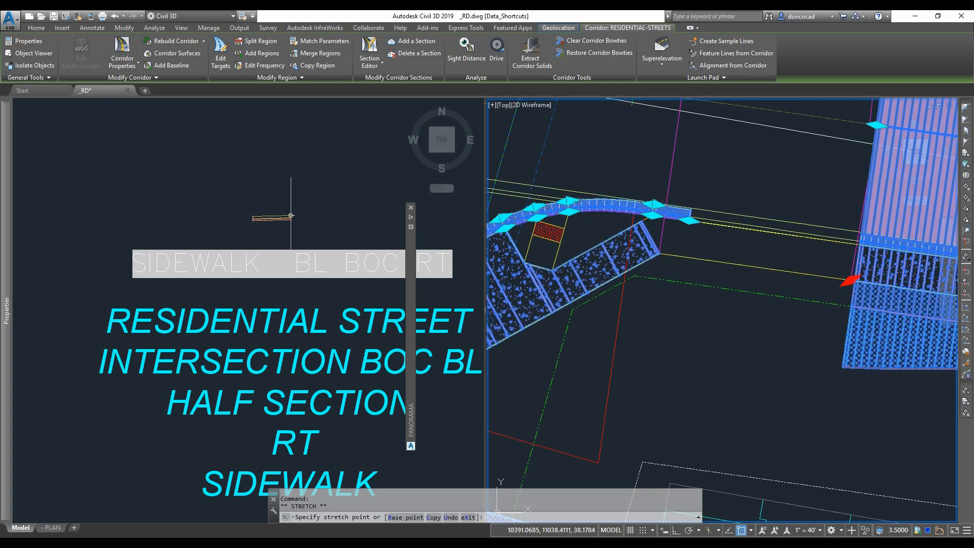
left_click(845, 280)
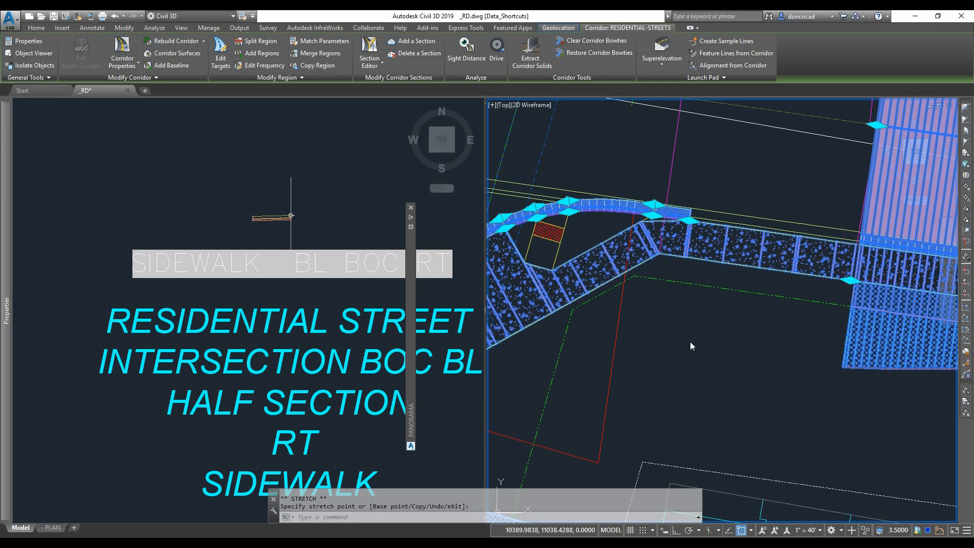
scroll(685, 335, "down", 2)
middle_click_drag(685, 334, 733, 300)
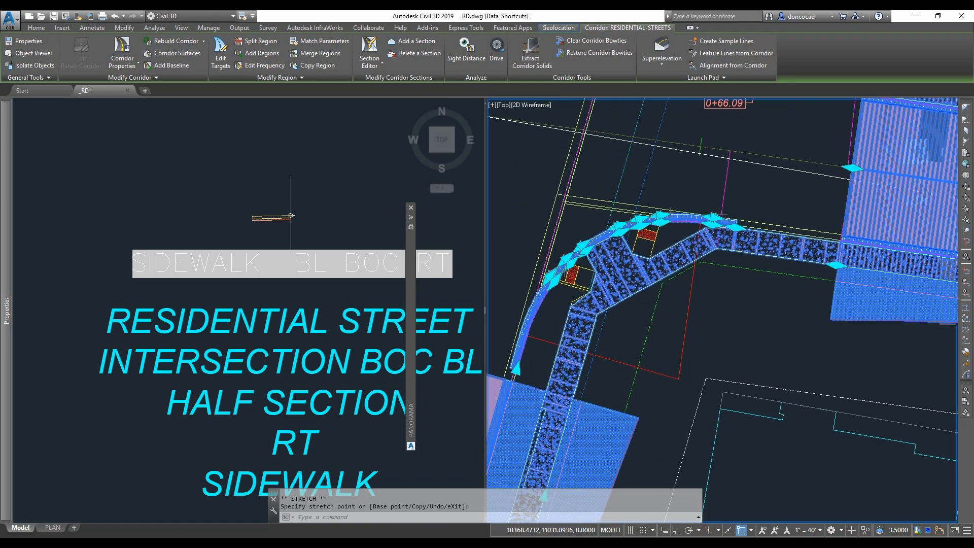
key("Escape")
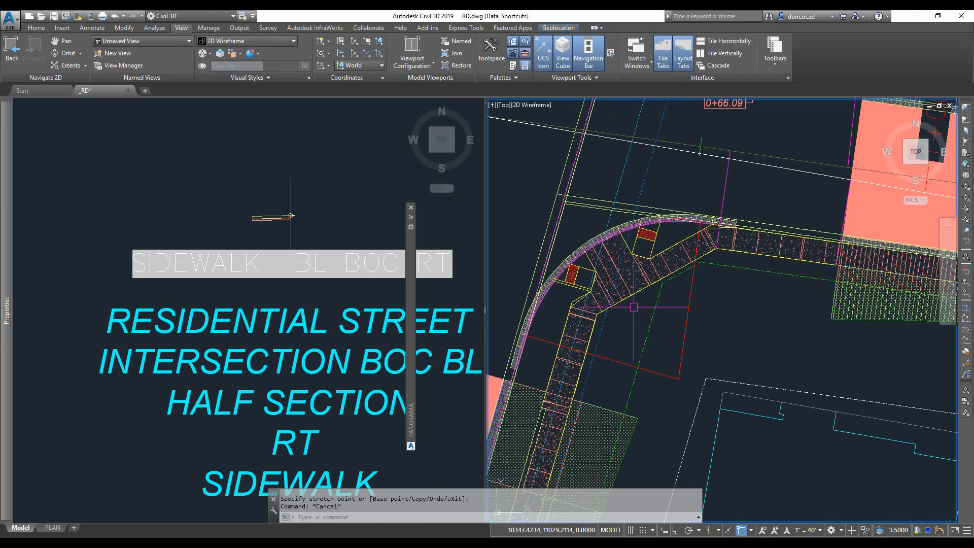
- Rebuild the RESIDENTIAL-STREETS corridor
middle_click_drag(634, 308, 638, 309)
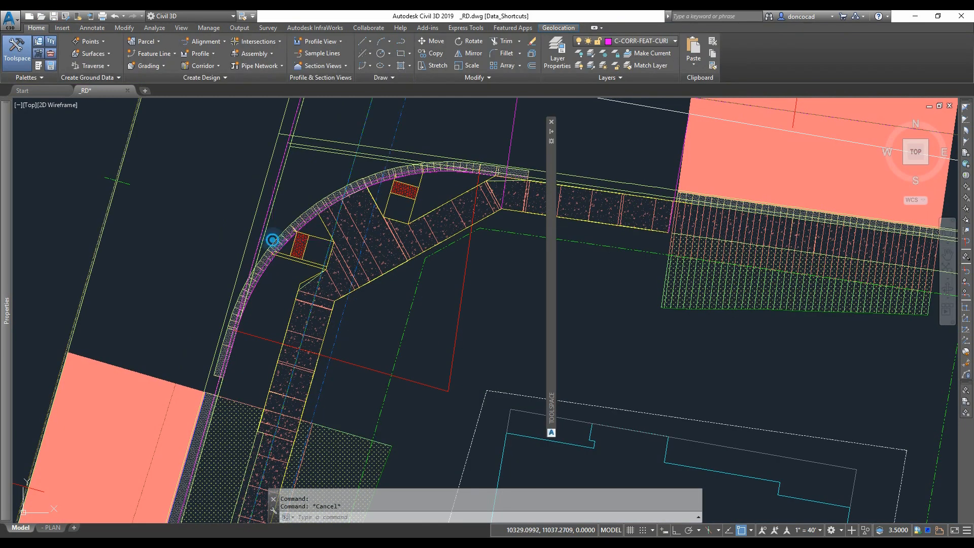
left_click(272, 240)
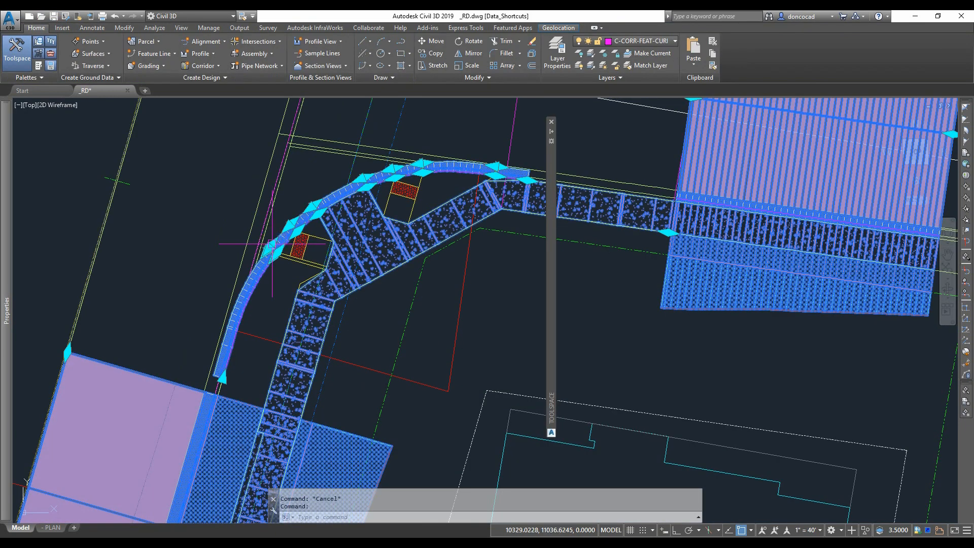
right_click(264, 245)
left_click(341, 407)
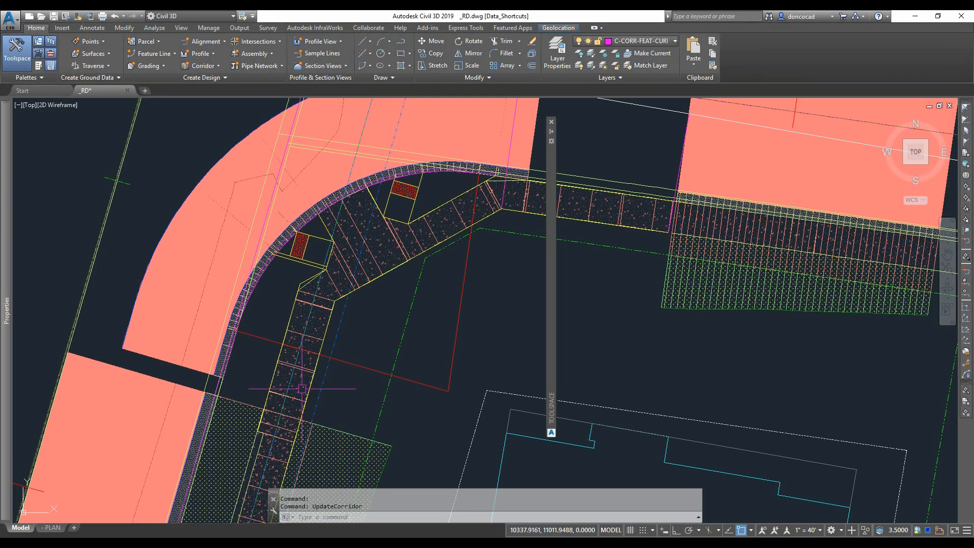
- Set the SIDEWALK BL BOC PAVE LT region's Base Centerline target to the LEWIS_RIVER_RD- (1) alignment
scroll(273, 352, "down", 3)
scroll(272, 353, "up", 4)
left_click(273, 352)
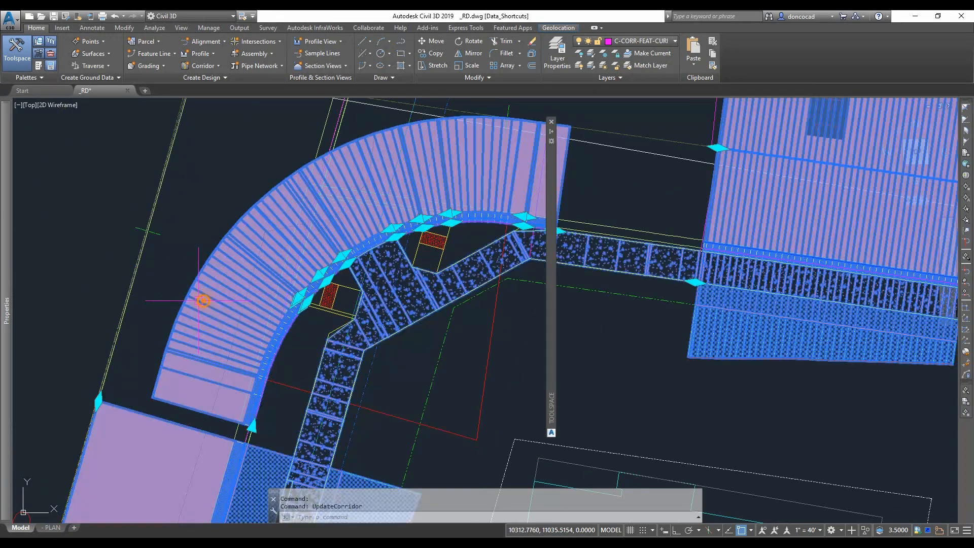
right_click(205, 302)
mouse_move(254, 432)
left_click(377, 395)
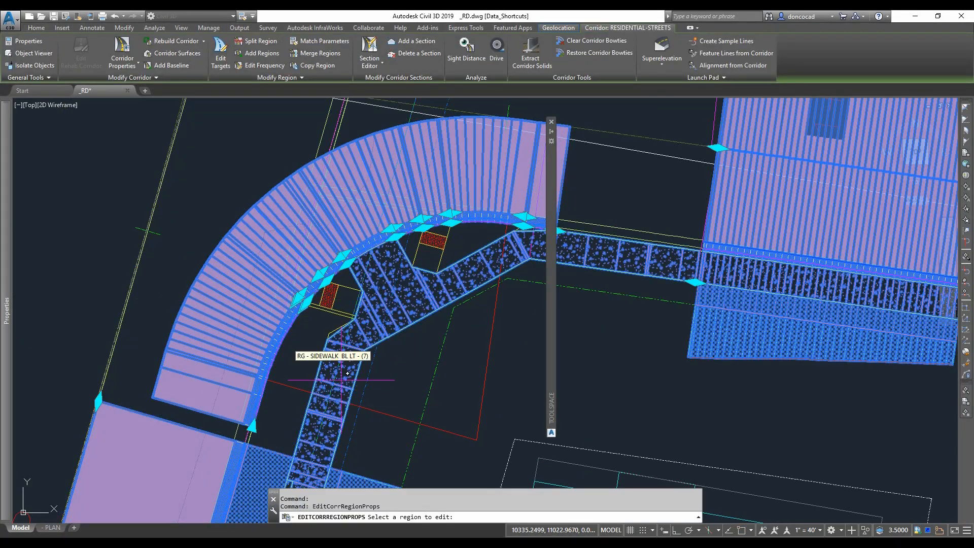
left_click(213, 327)
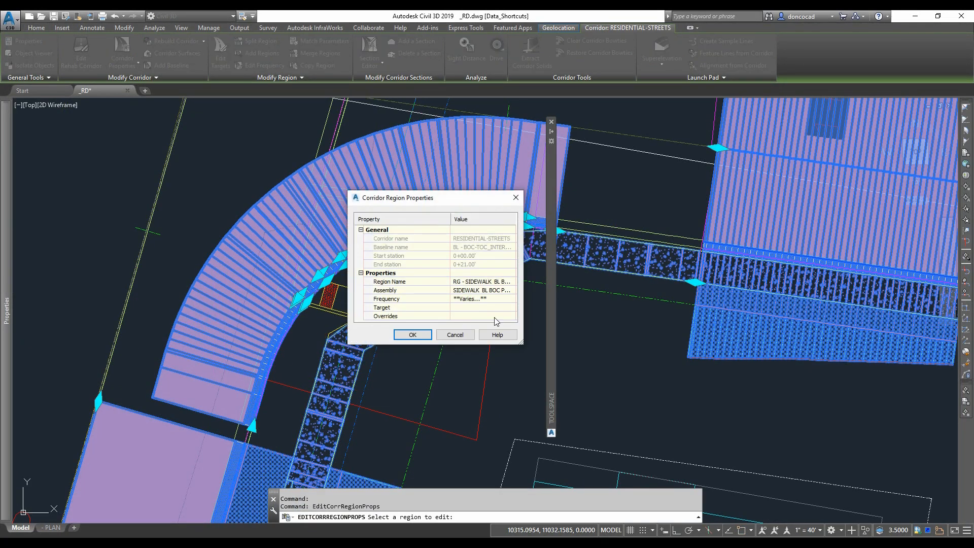
left_click(512, 308)
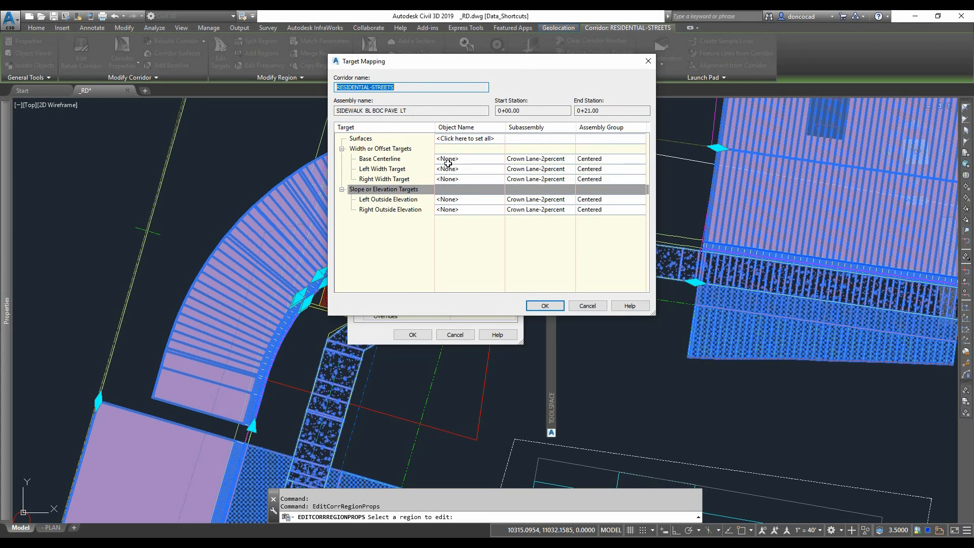
left_click(467, 159)
left_click(350, 196)
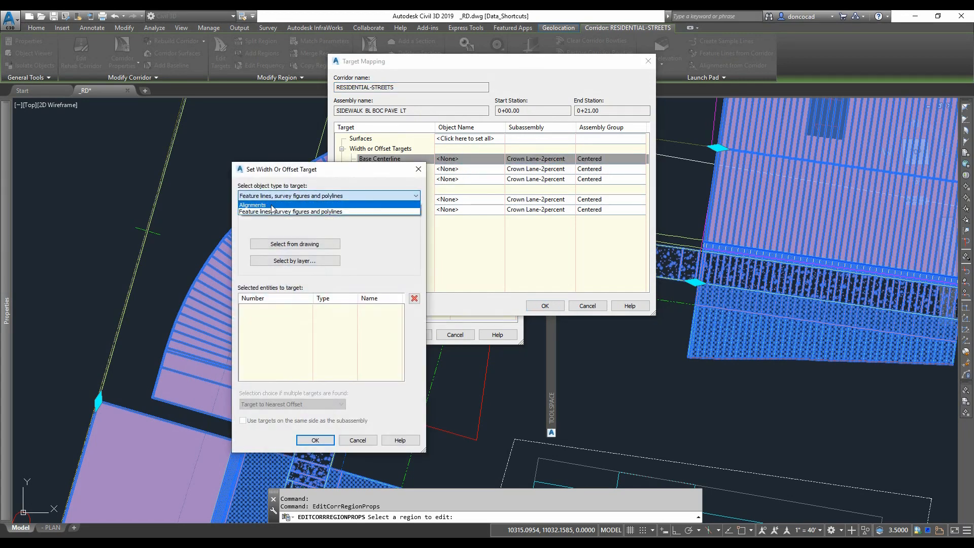
left_click(271, 205)
left_click_drag(426, 238, 614, 238)
left_click_drag(285, 224, 307, 227)
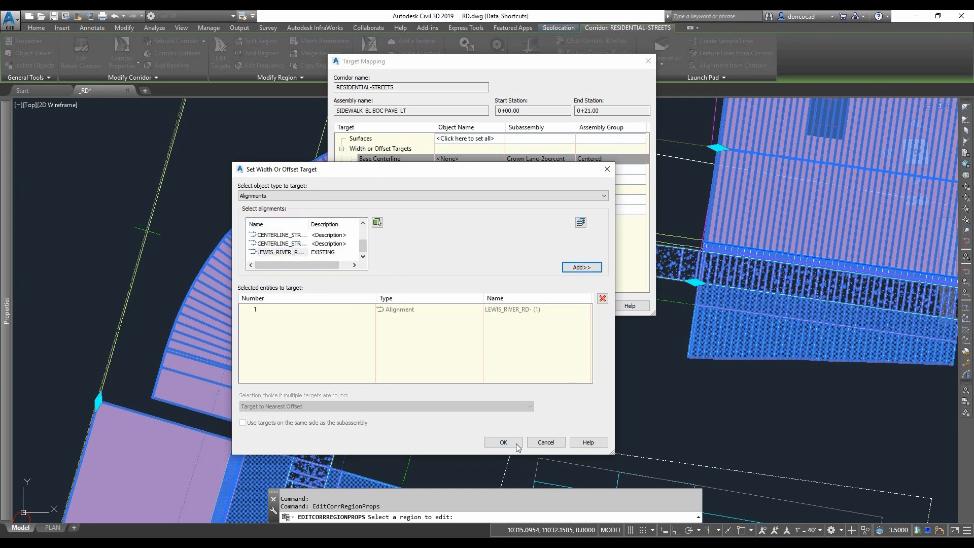
left_click(516, 446)
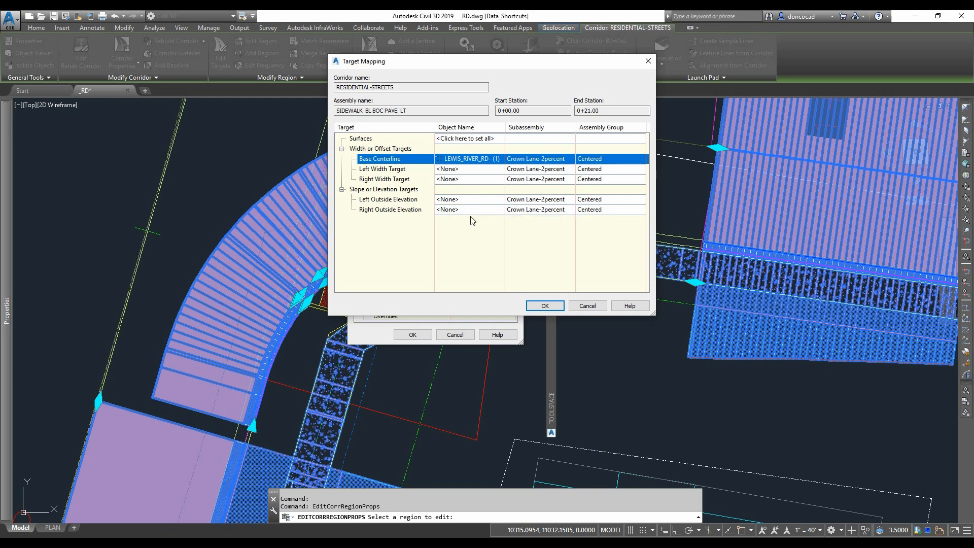
- Try to set the Left Outside Elevation target to the EXISTING LEWIS RIVER RD profile picked from the drawing
left_click(475, 200)
left_click(666, 131)
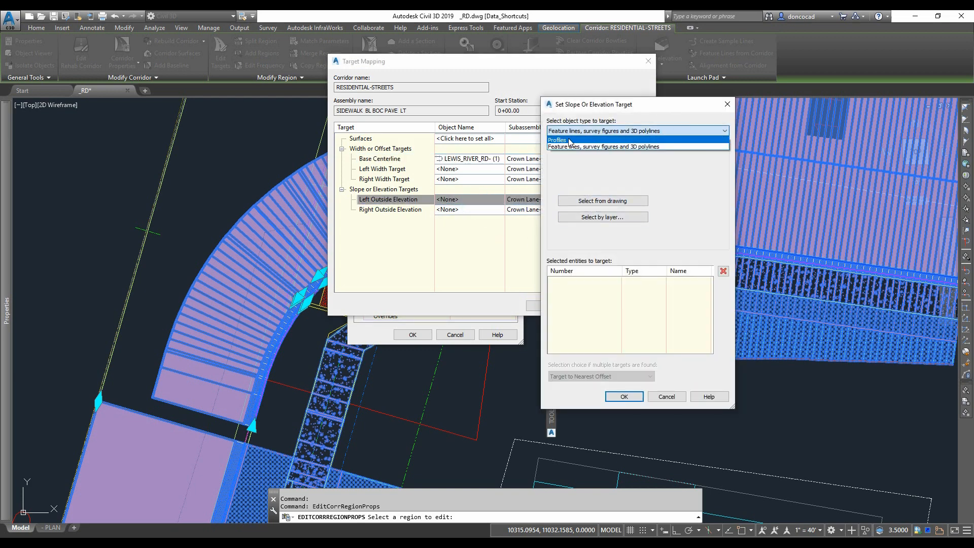
left_click(634, 144)
left_click(611, 169)
left_click(619, 219)
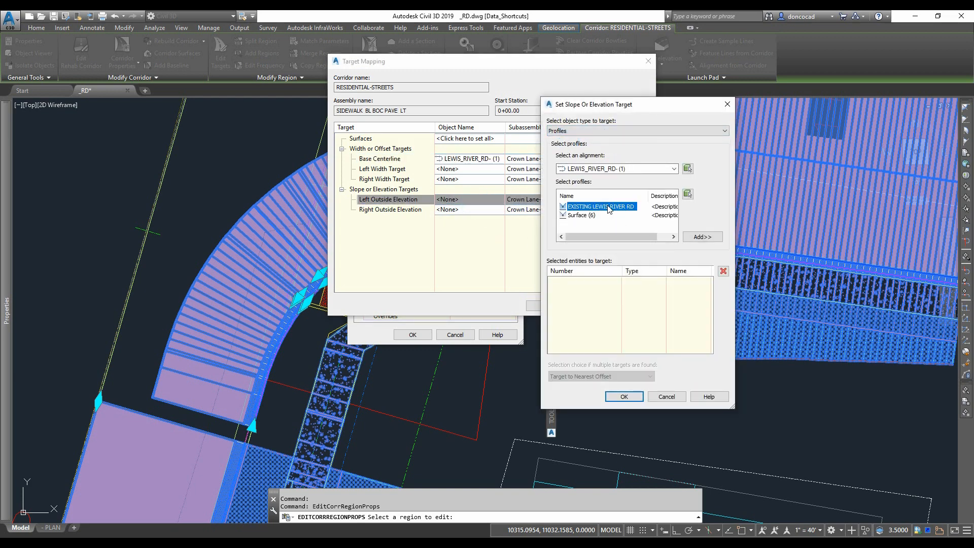
left_click(687, 194)
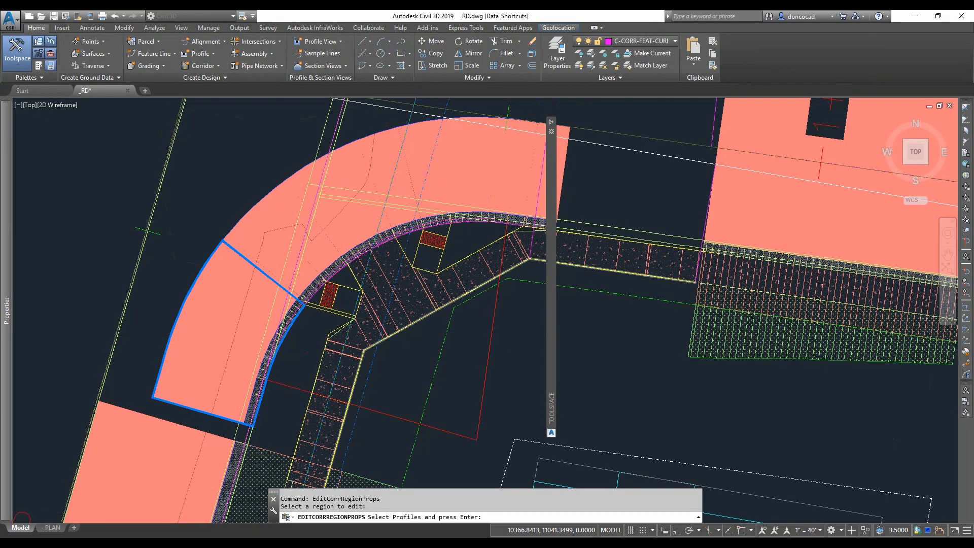
scroll(405, 116, "down", 10)
scroll(394, 359, "up", 8)
scroll(360, 313, "up", 6)
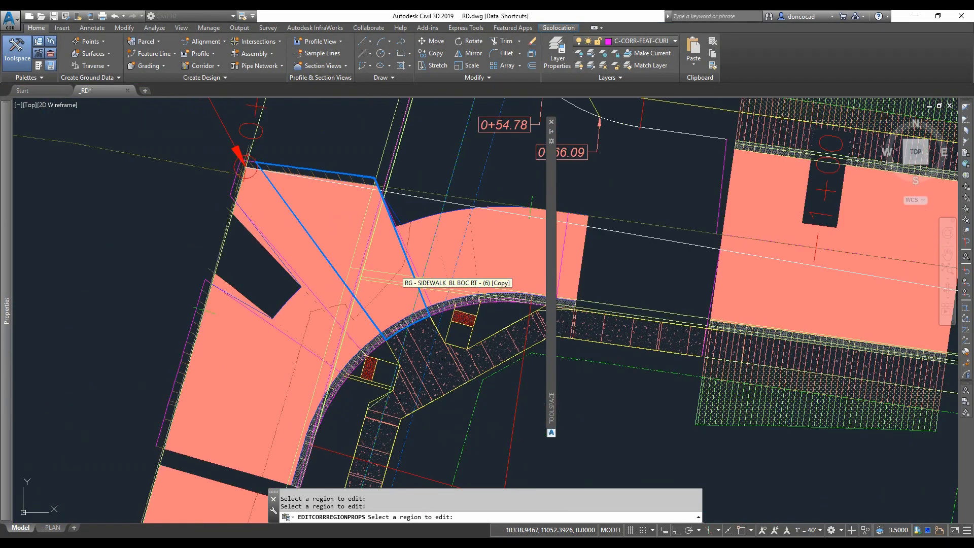
middle_click_drag(393, 287, 390, 299)
key("Return")
left_click(382, 247)
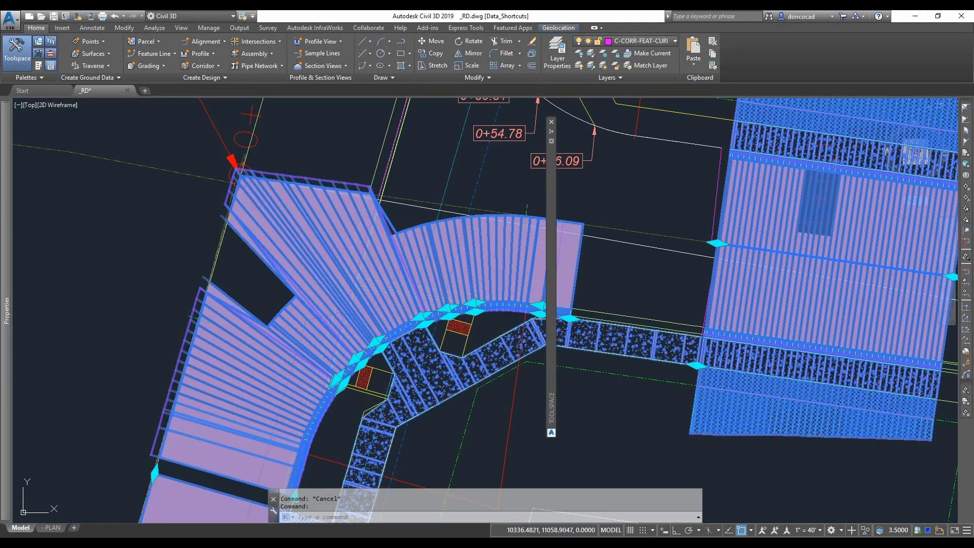
- Match region parameters from the RG - SIDEWALK BL BOC RT - (6) [Copy] region to the adjacent copied region
right_click(384, 248)
left_click(538, 429)
scroll(388, 227, "up", 3)
left_click(386, 230)
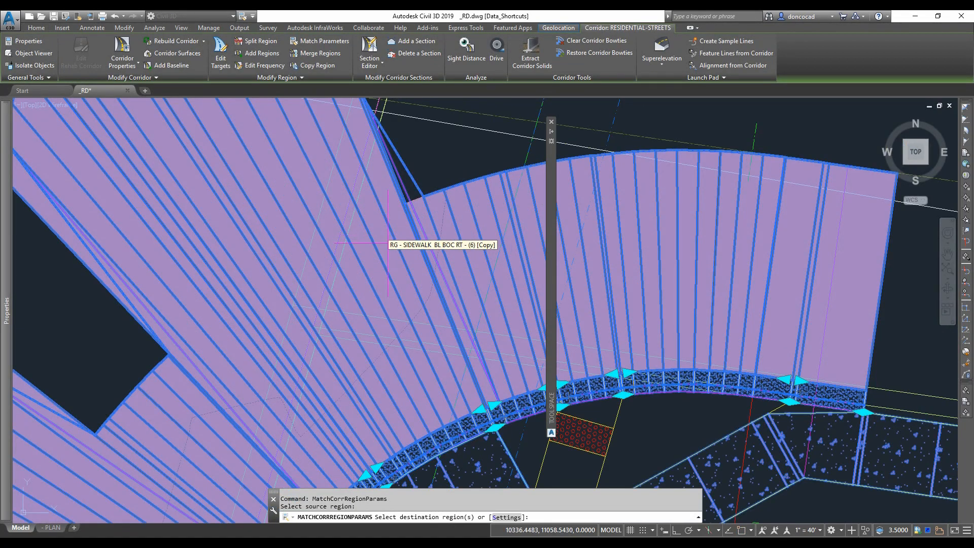
left_click(455, 204)
left_click(600, 231)
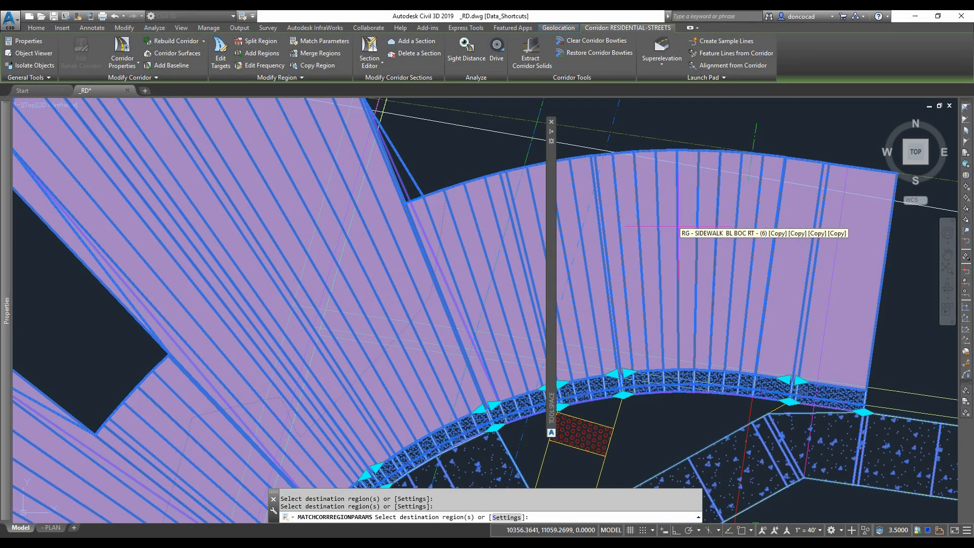
key("Return")
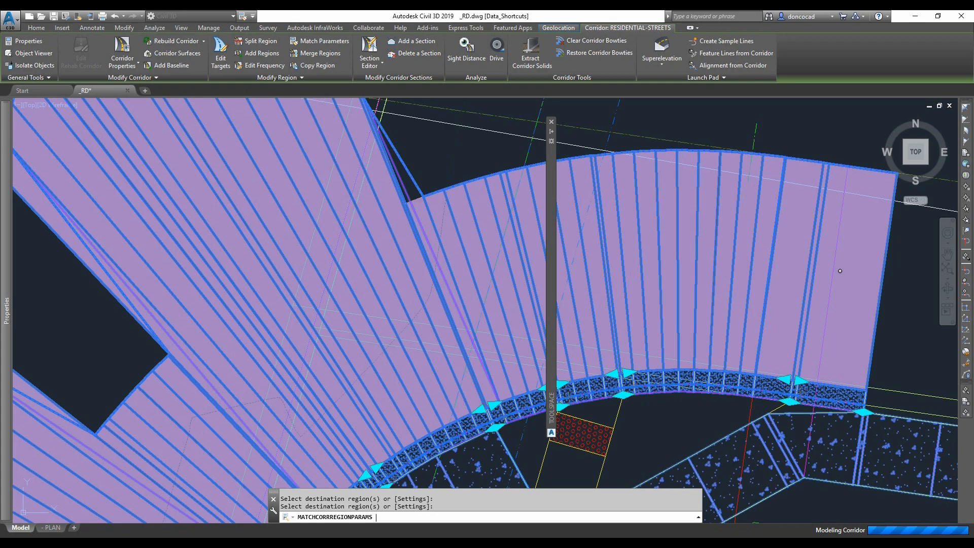
- Match region parameters from RG - SIDEWALK BL BOC RT - (6) onto the neighbouring curb return region
scroll(501, 281, "down", 4)
middle_click_drag(495, 284, 529, 256)
key("Return")
left_click(353, 327)
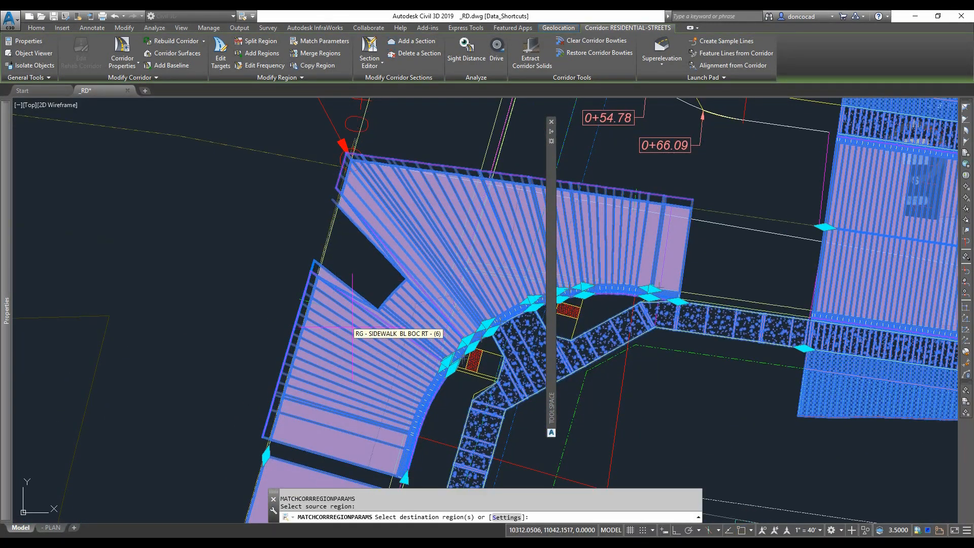
left_click(390, 303)
scroll(379, 325, "down", 4)
key("Return")
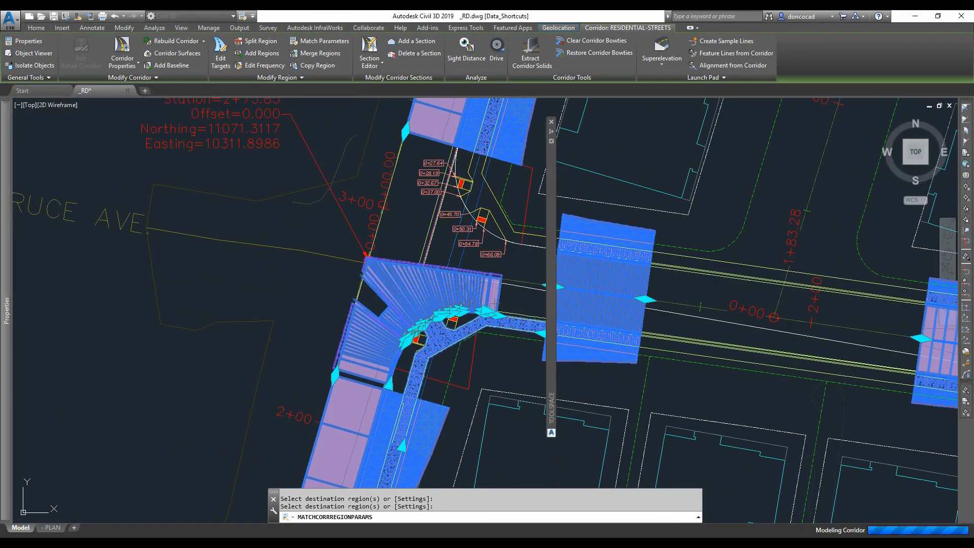
key("Escape")
key("Escape")
scroll(370, 317, "up", 6)
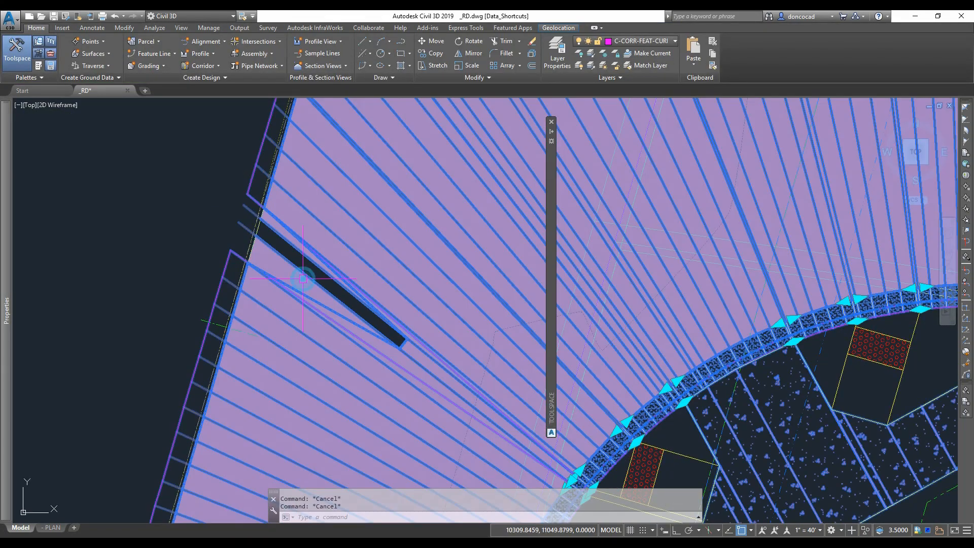
left_click(303, 278)
scroll(469, 376, "up", 5)
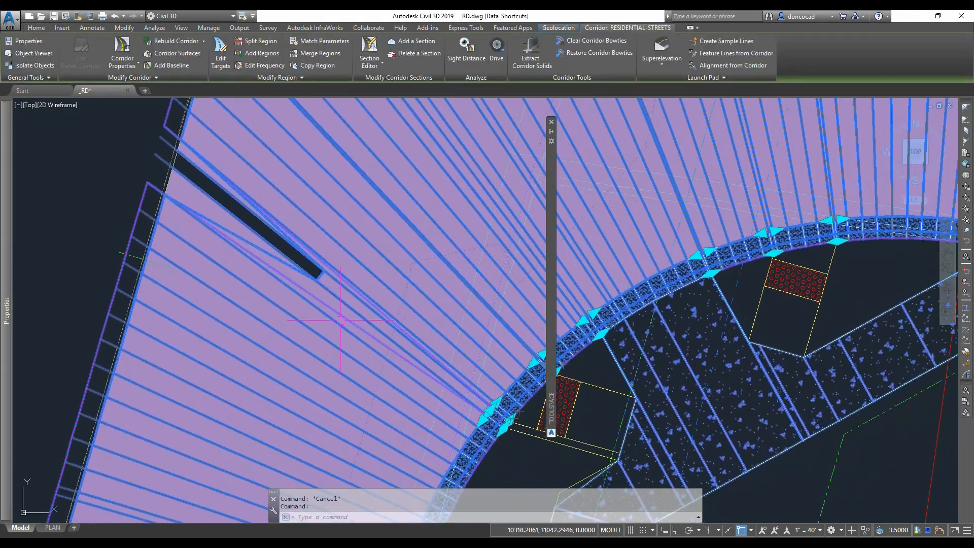
scroll(472, 359, "down", 3)
scroll(459, 345, "up", 1)
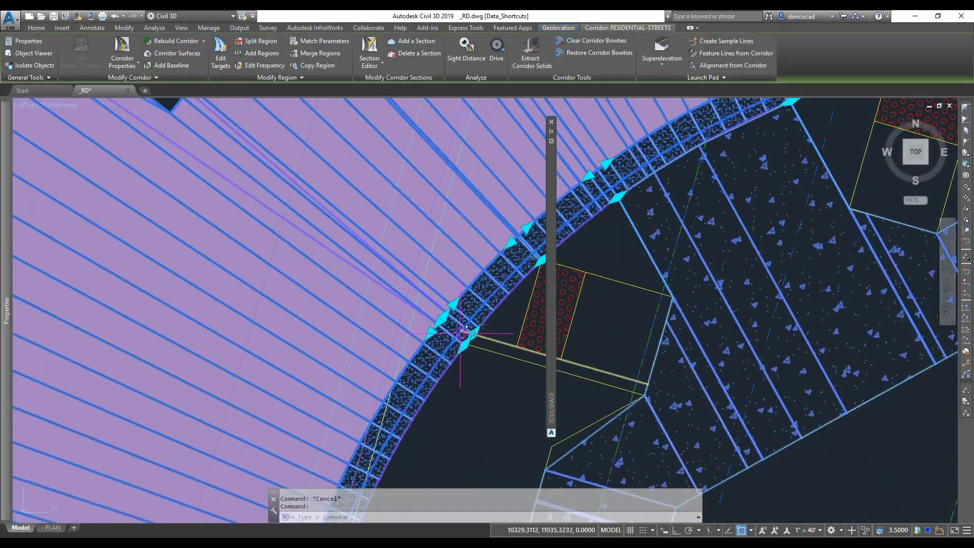
- Try to merge the copied sidewalk region into the RG - SIDEWALK BL BOC RT - (6) region
scroll(452, 335, "down", 1)
right_click(446, 326)
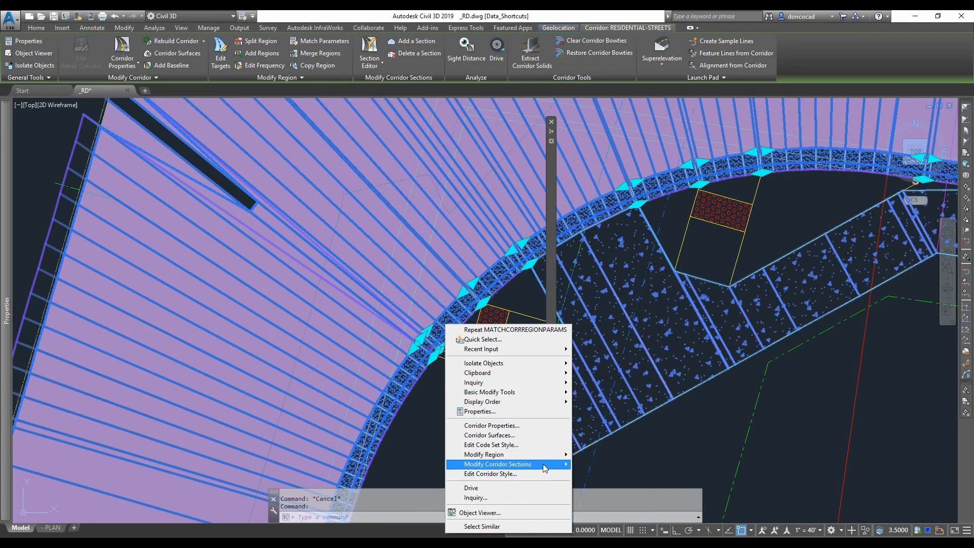
mouse_move(484, 454)
left_click(604, 401)
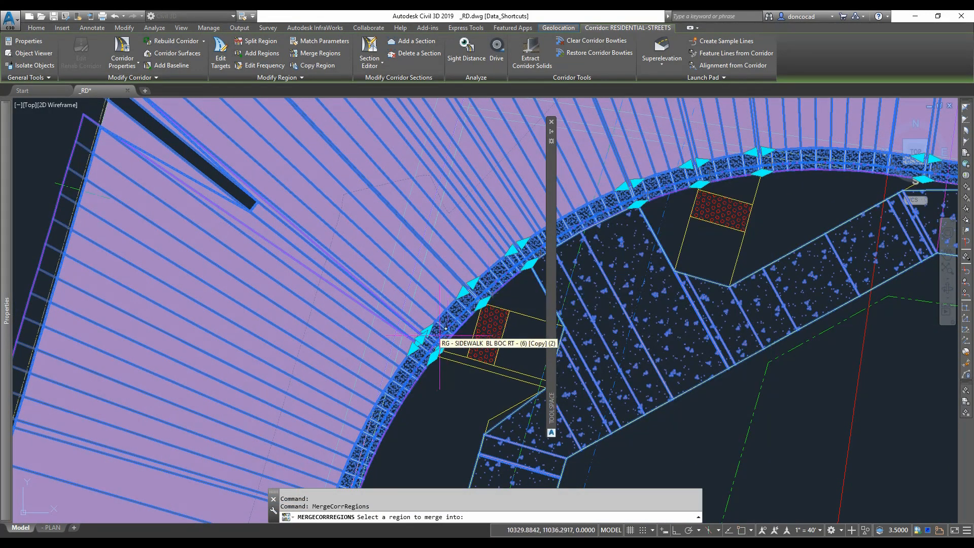
scroll(446, 329, "up", 2)
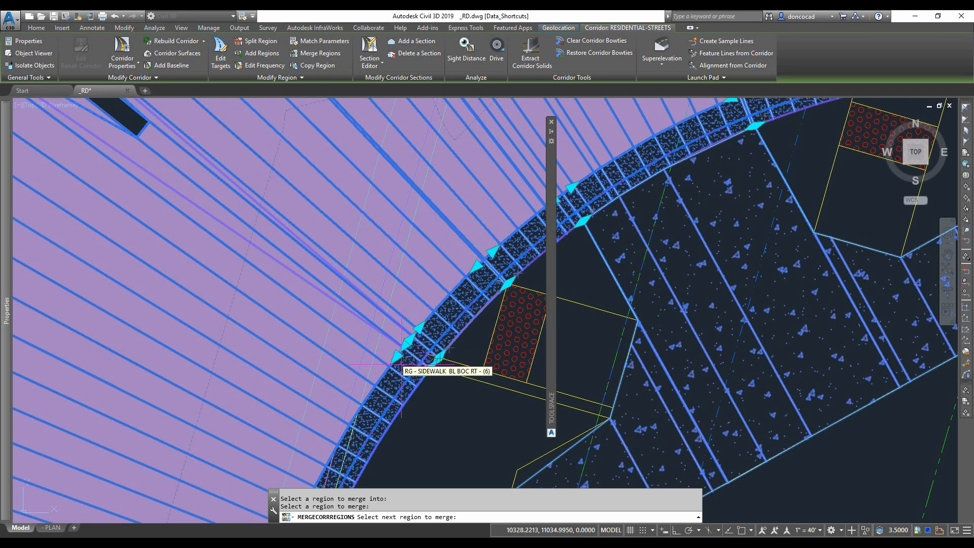
key("Escape")
- Inspect the corridor's curb return and sidewalk at the intersection in the Object Viewer, orbiting the 3D model
scroll(448, 348, "down", 3)
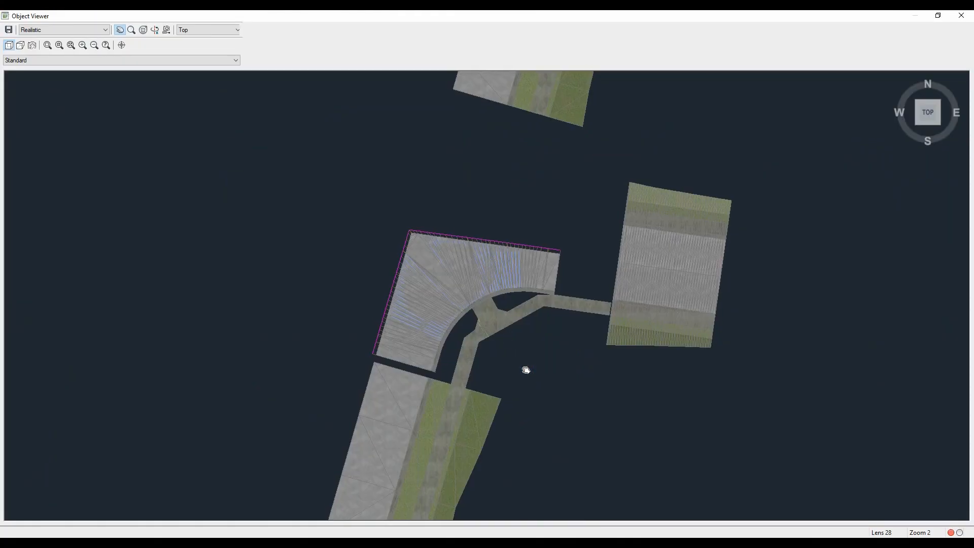
right_click(530, 362)
left_click(553, 416)
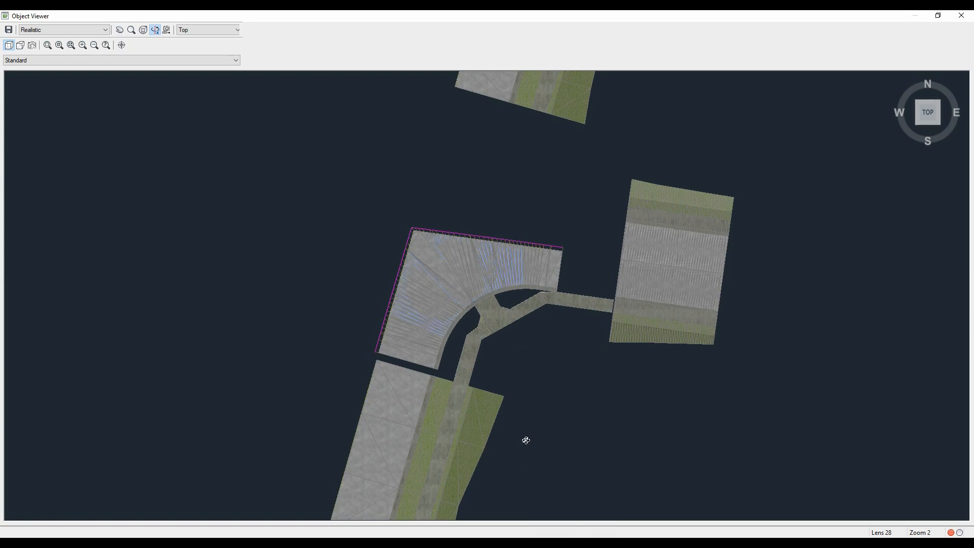
left_click_drag(525, 441, 646, 269)
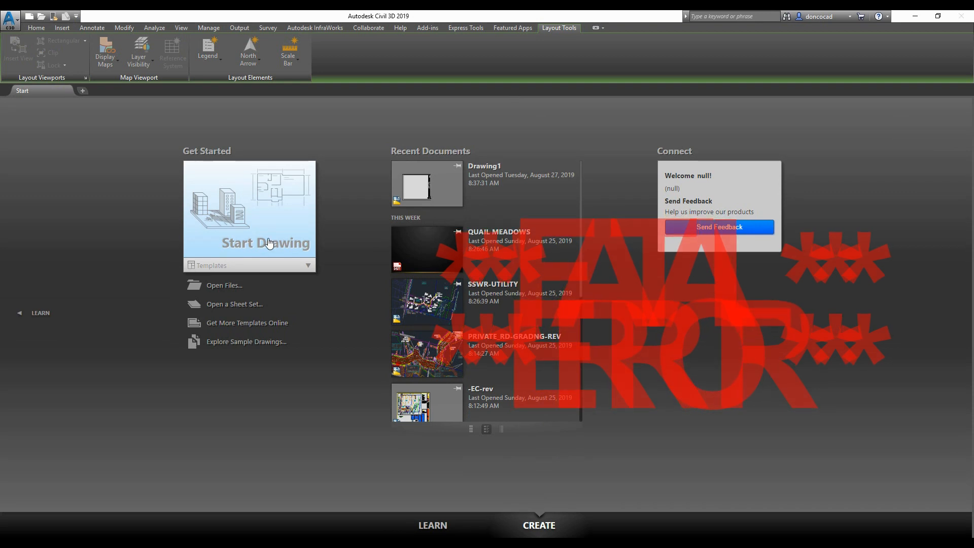
- Overlay the -SP base drawing from the DWG_Major\_Base folder as an external reference in the new drawing's model space
left_click(269, 244)
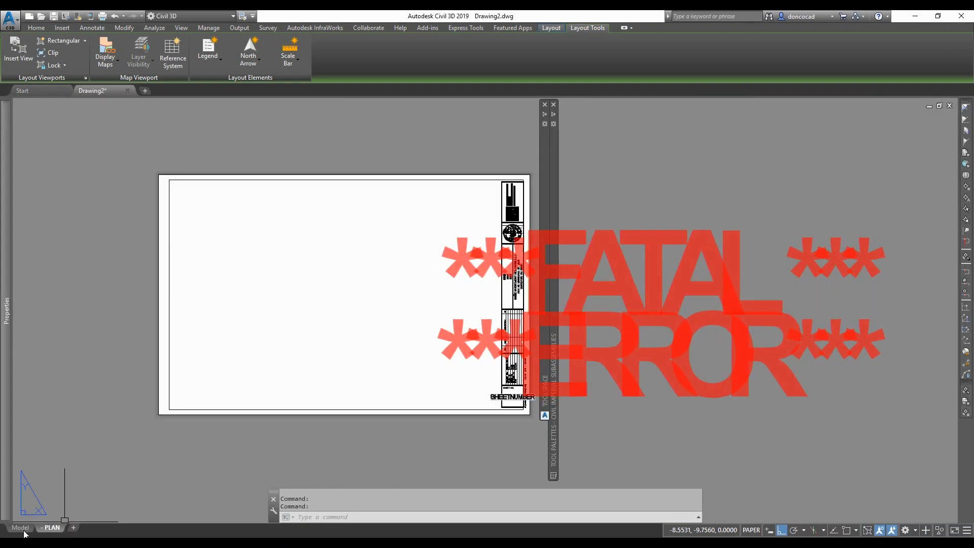
left_click(23, 530)
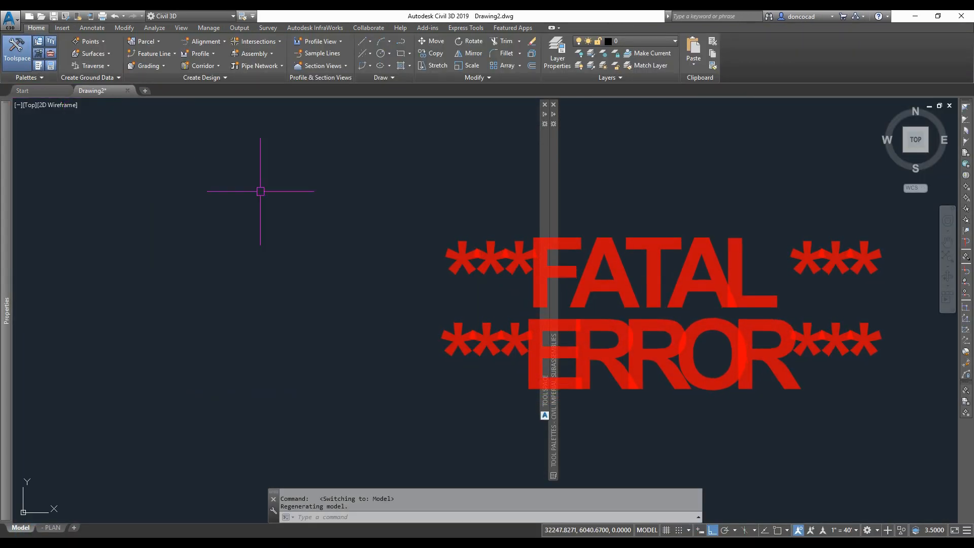
left_click(38, 65)
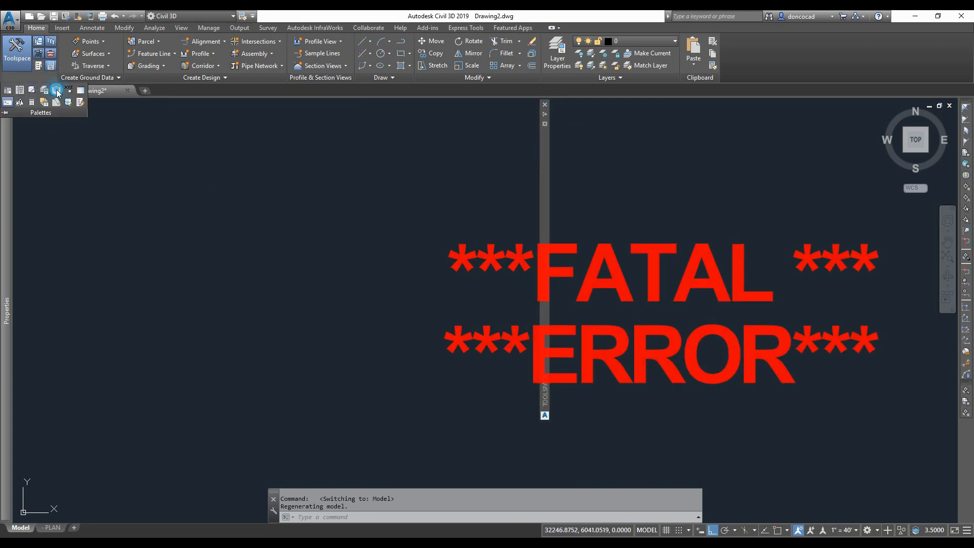
left_click(50, 65)
left_click(177, 217)
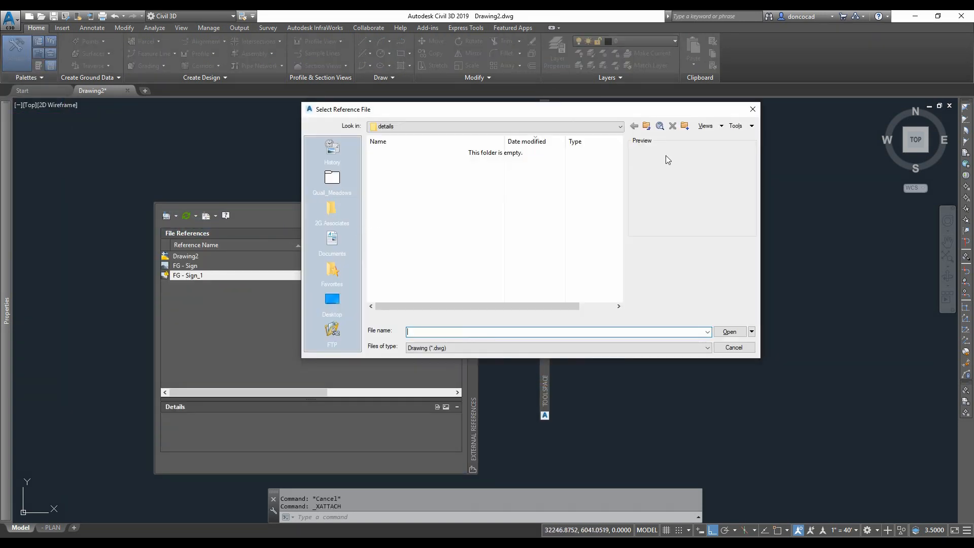
double_click(385, 213)
left_click(647, 127)
double_click(393, 267)
double_click(399, 195)
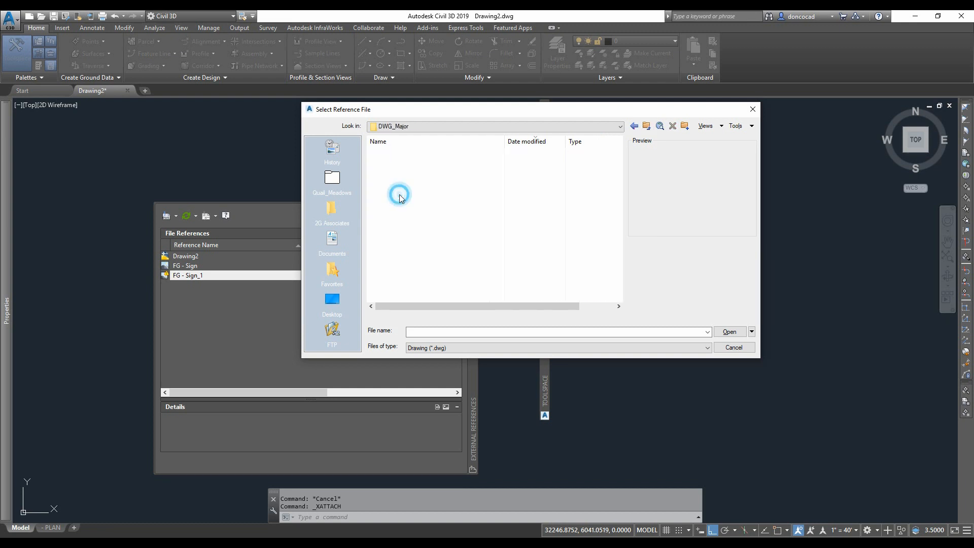
double_click(401, 154)
double_click(400, 155)
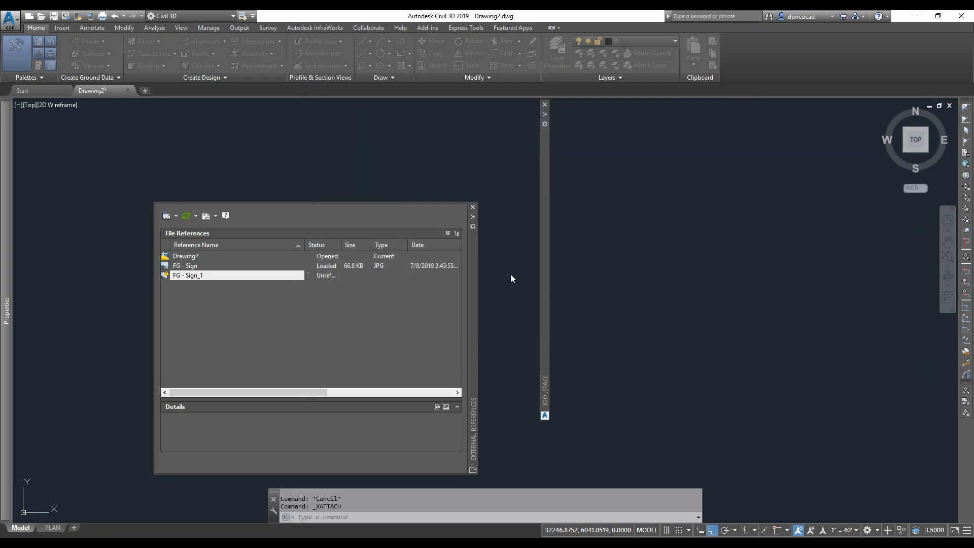
left_click(520, 378)
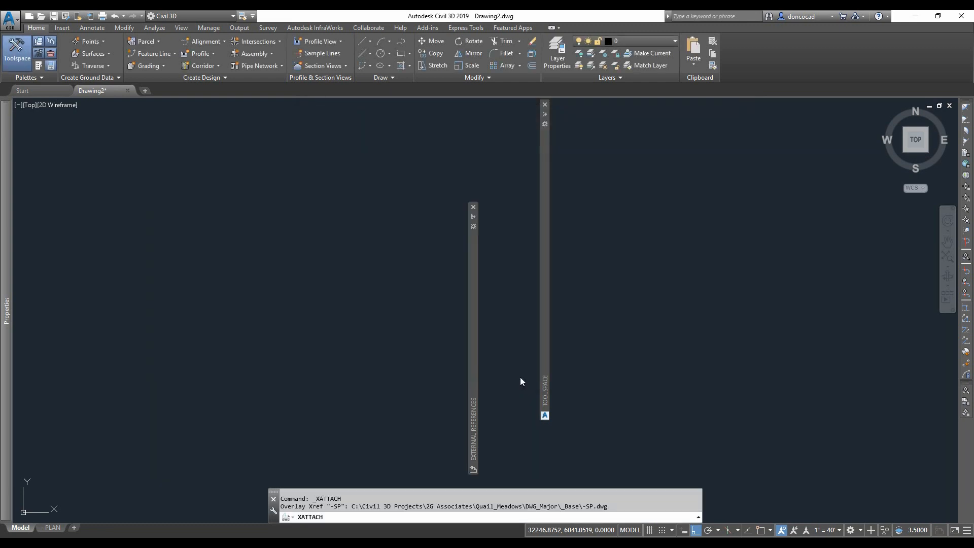
type("z")
key("Return")
type("e")
key("Return")
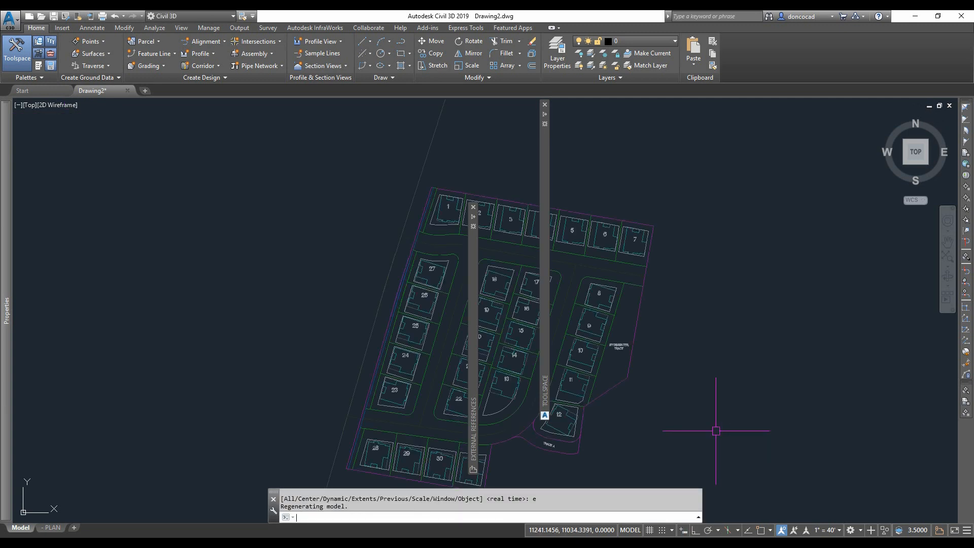
mouse_move(493, 460)
middle_mouse_down()
mouse_move(348, 395)
mouse_move(324, 406)
middle_mouse_up()
key("Escape")
key("Escape")
left_click_drag(474, 382, 881, 311)
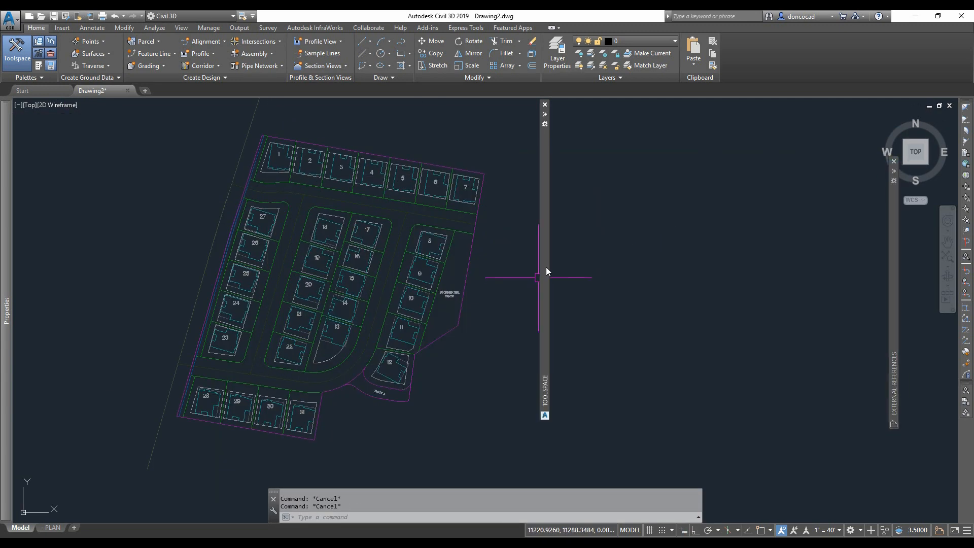
- Start a data shortcut reference to the EG surface and set its layer to V-TOPO-TINN
mouse_move(546, 268)
left_click(648, 246)
scroll(648, 247, "down", 2)
left_click(578, 236)
right_click(604, 257)
left_click(632, 262)
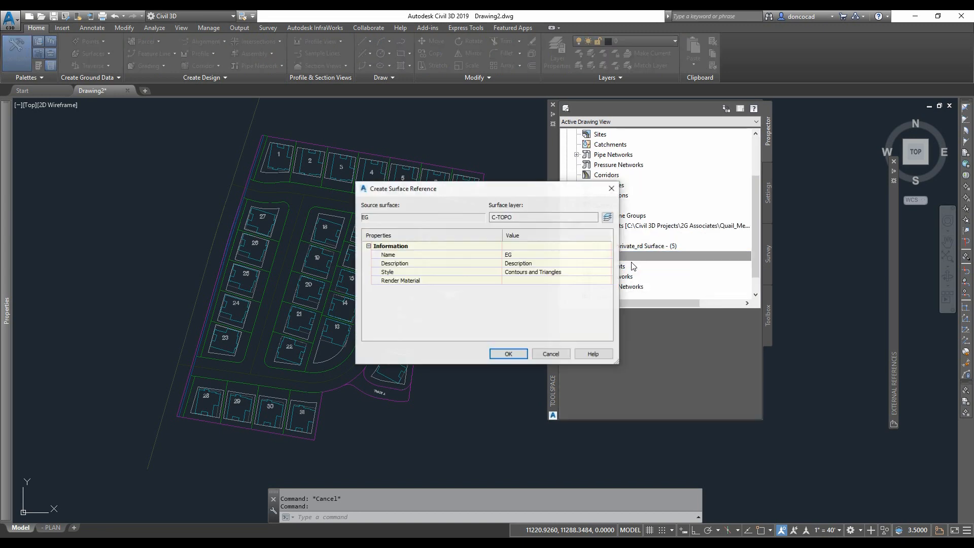
left_click(608, 217)
left_click(584, 142)
scroll(203, 255, "down", 10)
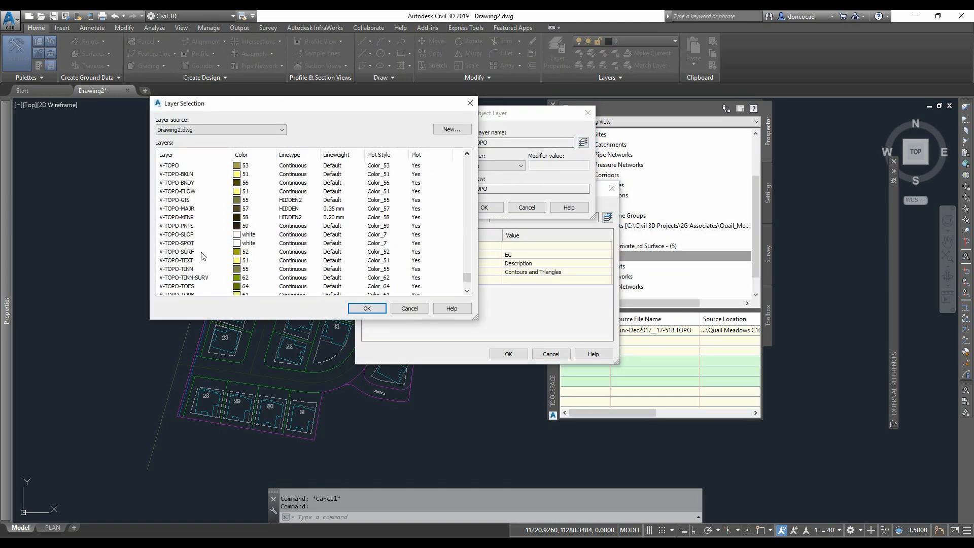
double_click(182, 269)
left_click(484, 207)
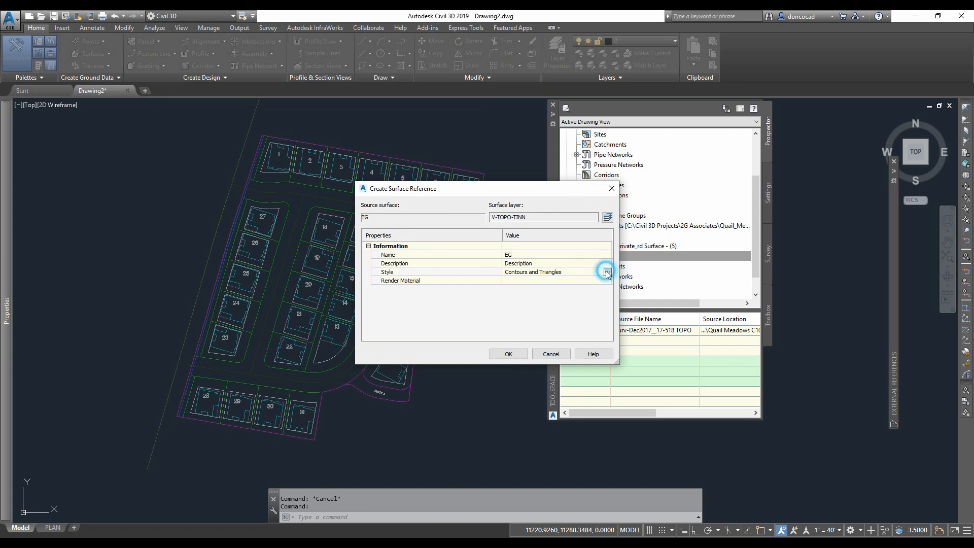
- Set the EG surface reference style to Contours 1' and 5' (Background) and create the reference
left_click(607, 272)
left_click(547, 135)
left_click(507, 152)
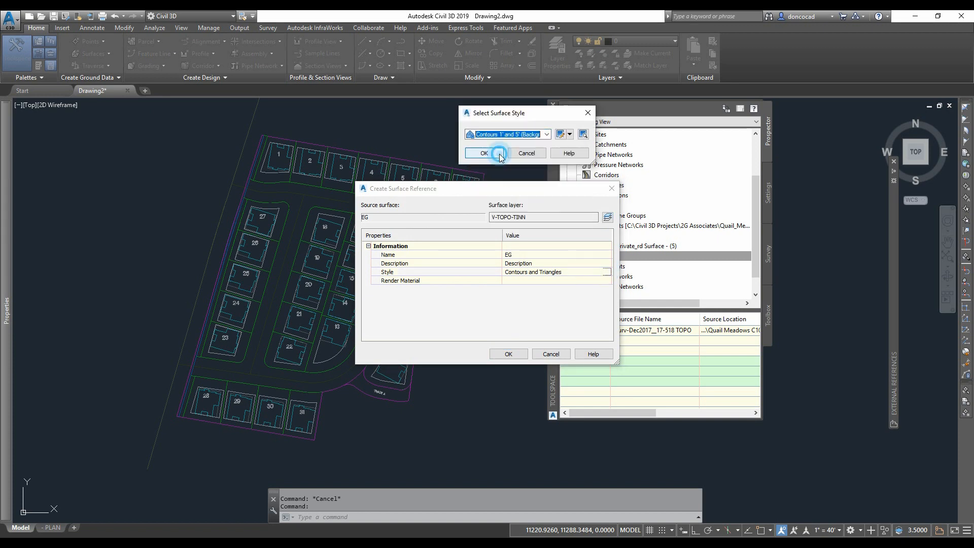
left_click(505, 152)
left_click(509, 353)
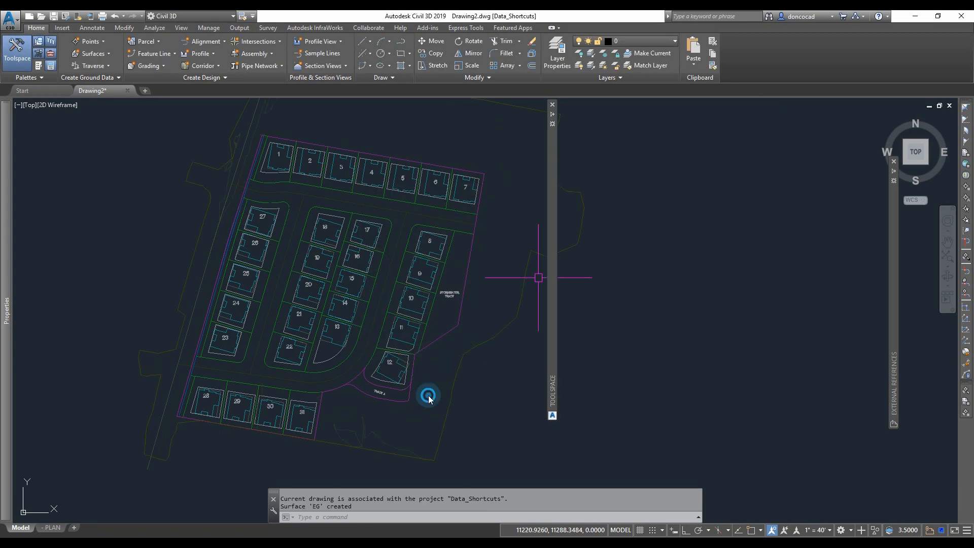
- Create a reference to the CENTERLINE_STREET-A alignment with the Major and Minor only label set
mouse_move(552, 305)
scroll(621, 270, "down", 1)
left_click(576, 246)
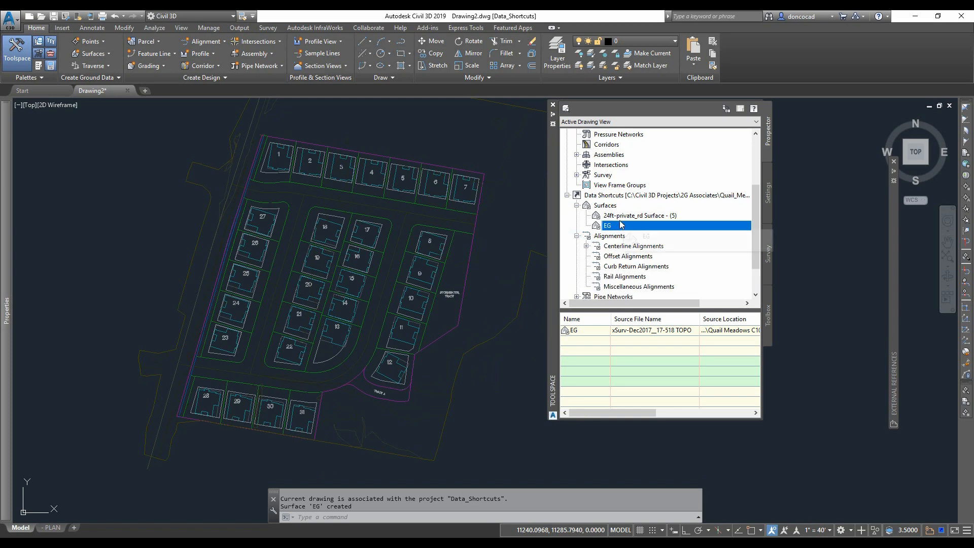
left_click(621, 216)
scroll(611, 223, "down", 1)
left_click(587, 215)
scroll(597, 213, "down", 2)
left_click(596, 185)
left_click(628, 186)
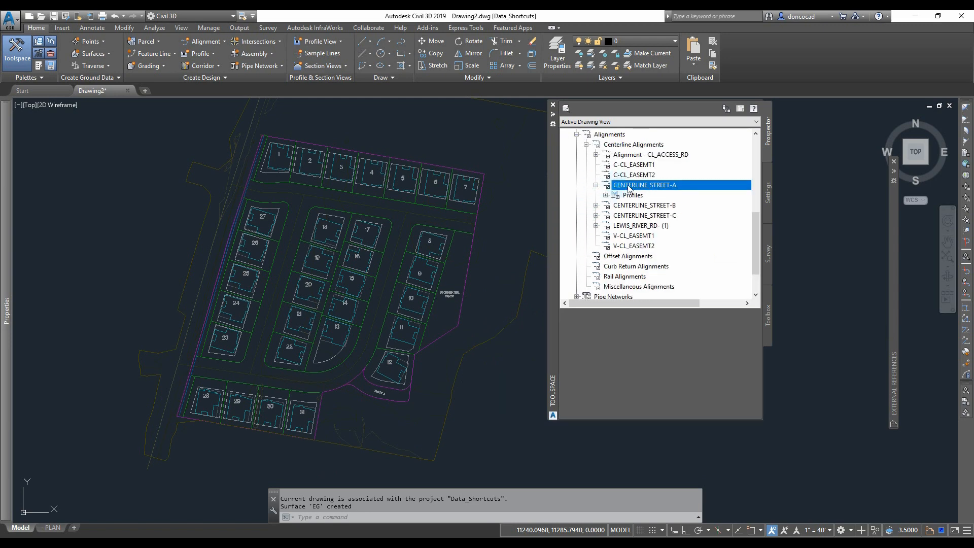
right_click(628, 186)
left_click(661, 192)
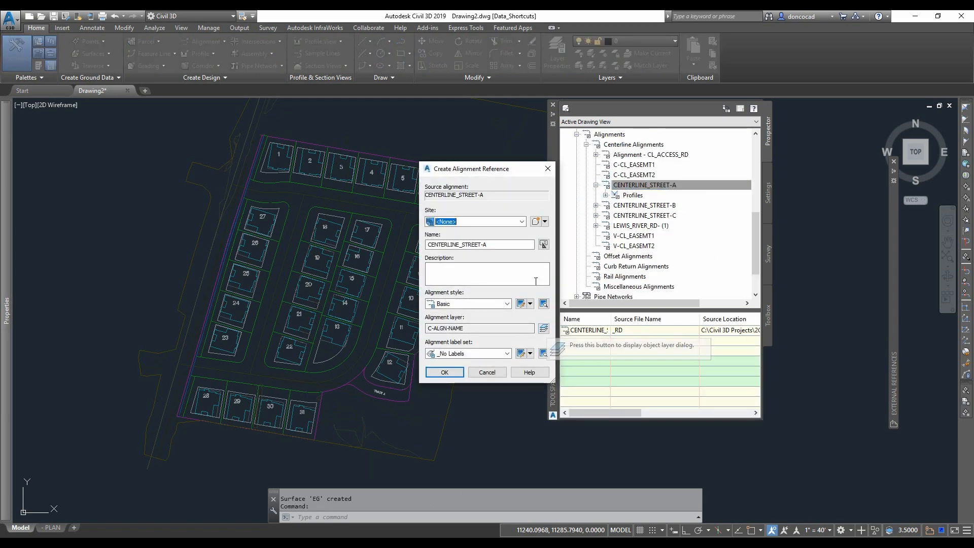
left_click(506, 353)
left_click(456, 379)
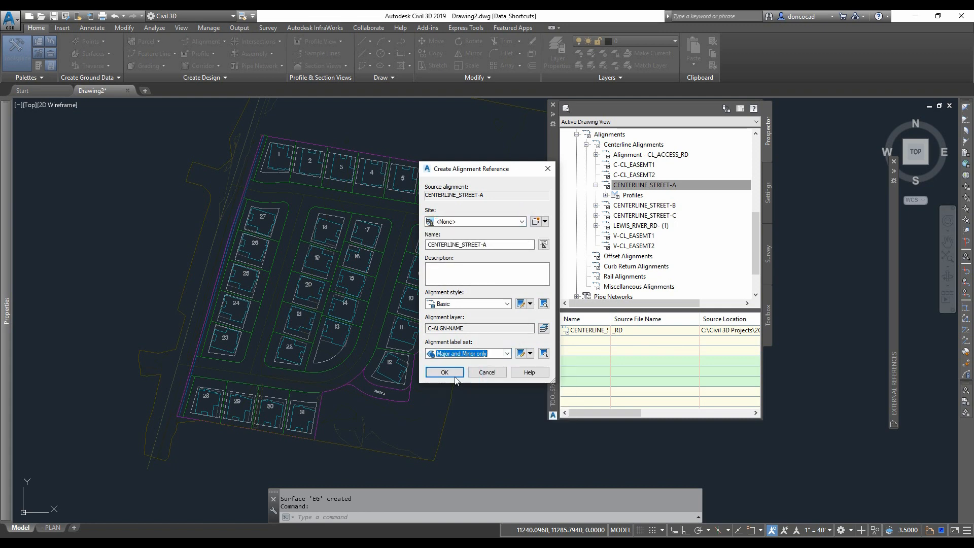
left_click(455, 377)
- Create a reference to the CENTERLINE_STREET-B alignment, choosing its label set
right_click(636, 205)
left_click(660, 212)
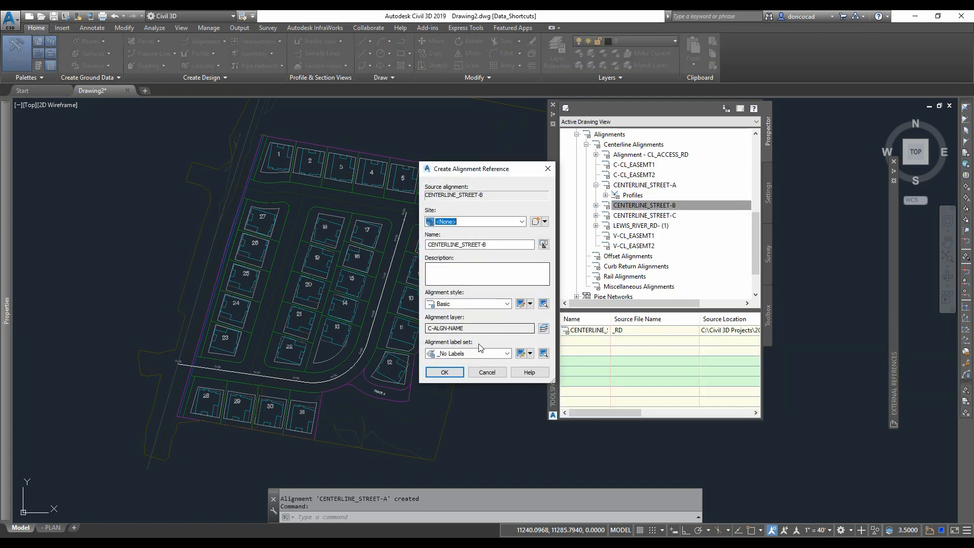
left_click(487, 353)
left_click(456, 378)
left_click(444, 372)
- Create a reference to the CENTERLINE_STREET-C alignment, choosing its label set
right_click(649, 217)
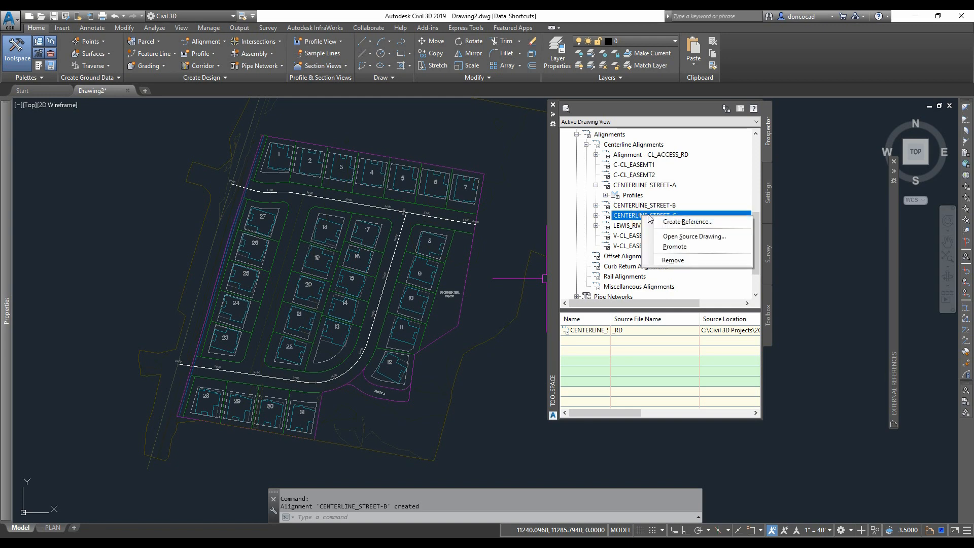
left_click(688, 221)
left_click(500, 351)
left_click(456, 379)
left_click(445, 372)
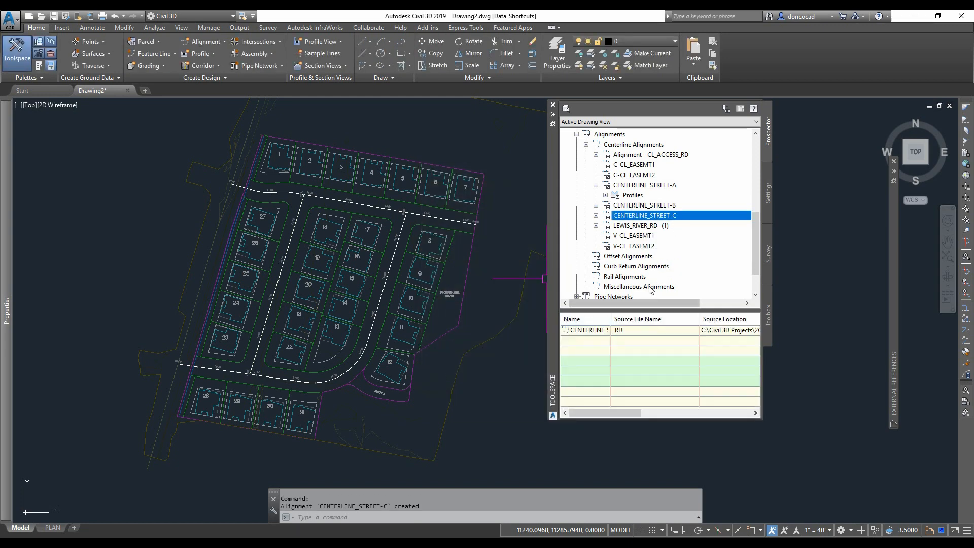
- Start a reference to LEWIS_RIVER_RD- (1) and give it a new layer V-ALGN with colour 8 and CENTER linetype
right_click(651, 227)
left_click(689, 233)
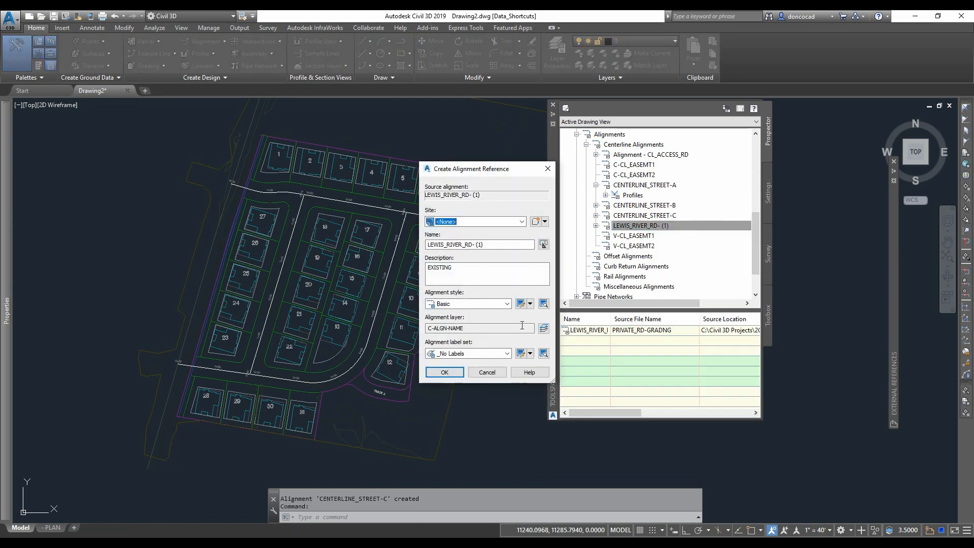
left_click(543, 328)
left_click(584, 144)
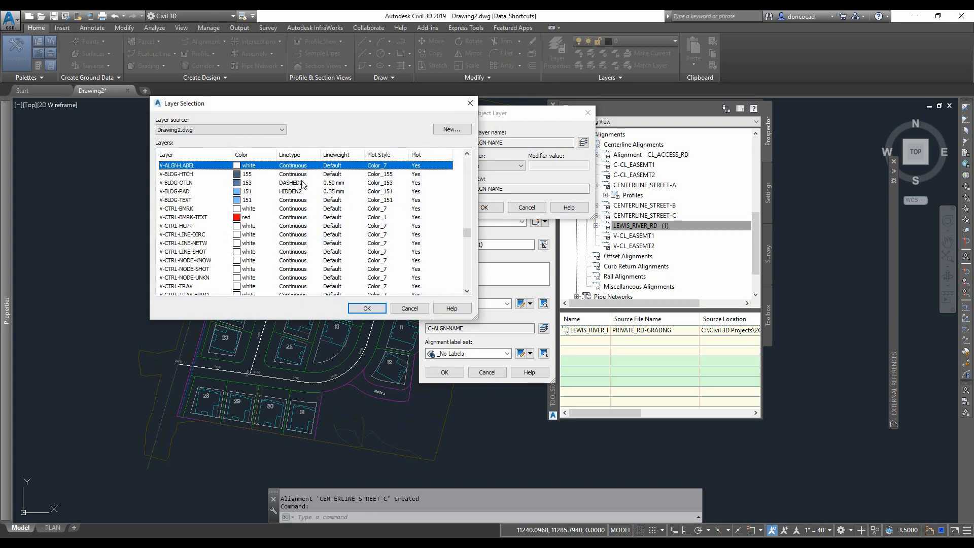
left_click(454, 130)
left_click(681, 336)
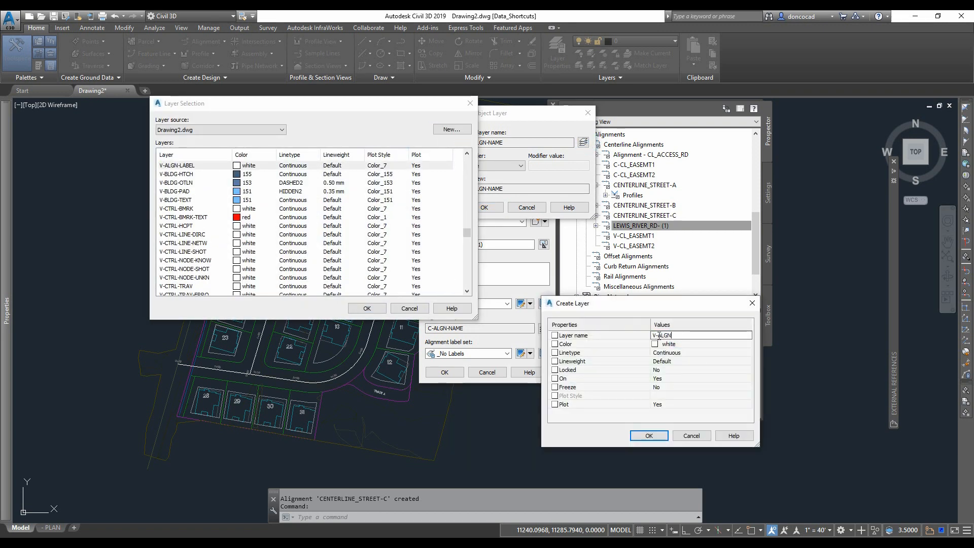
left_click(628, 469)
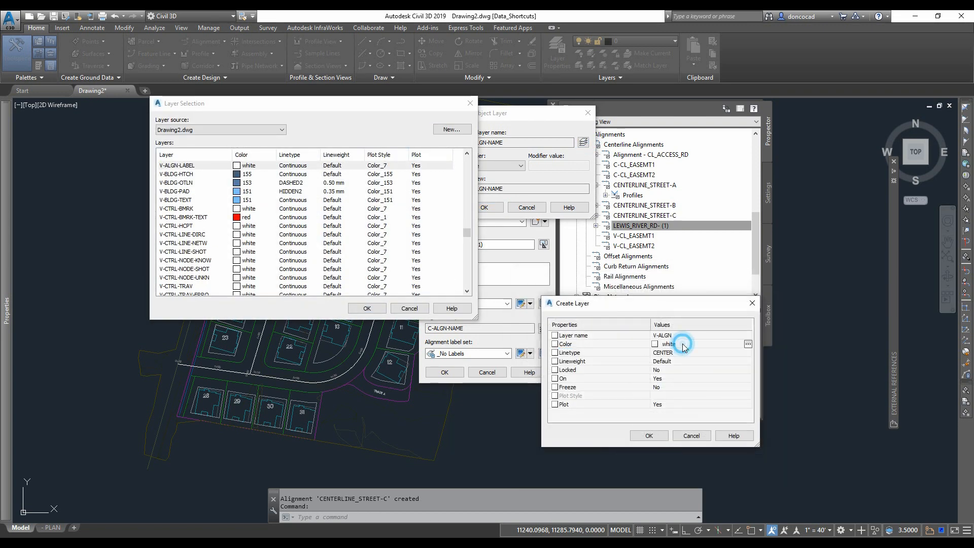
left_click(683, 343)
left_click(223, 407)
left_click(155, 435)
left_click(663, 437)
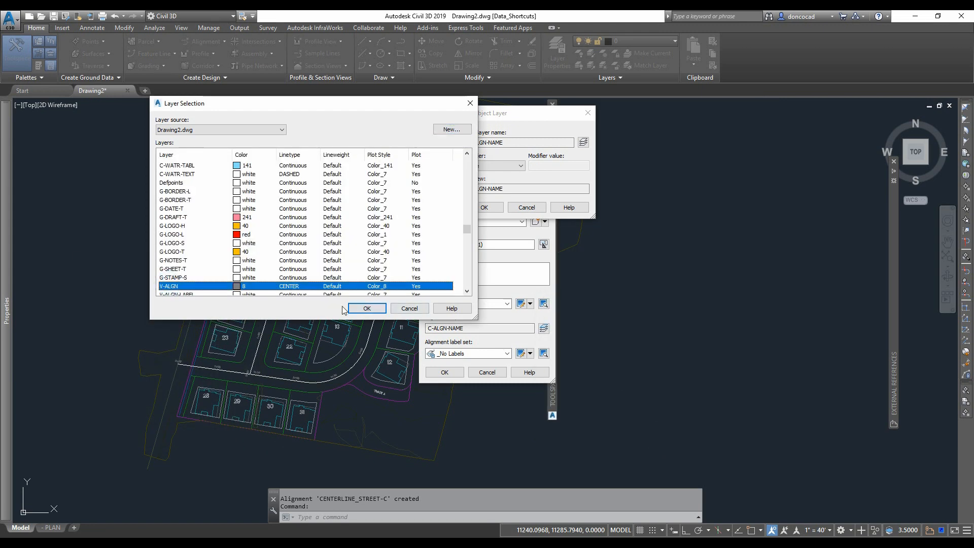
left_click(367, 308)
left_click(484, 207)
- Set the LEWIS_RIVER_RD- (1) reference label set to Standard-DONCO and create the reference
left_click(507, 353)
left_click(479, 382)
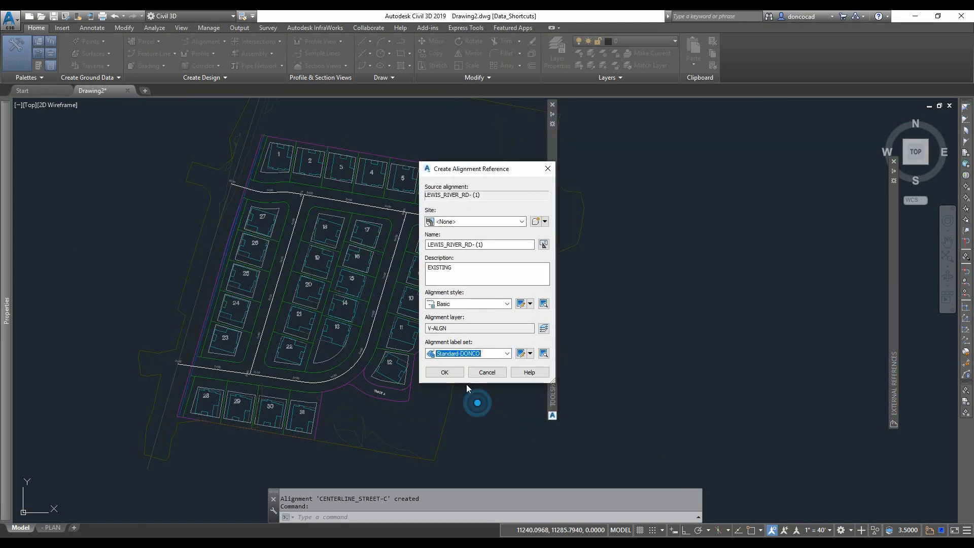
left_click(442, 391)
- Open the LEWIS_RIVER_RD- (1) alignment's style and review its Display component settings
key("Escape")
key("Escape")
left_click(198, 292)
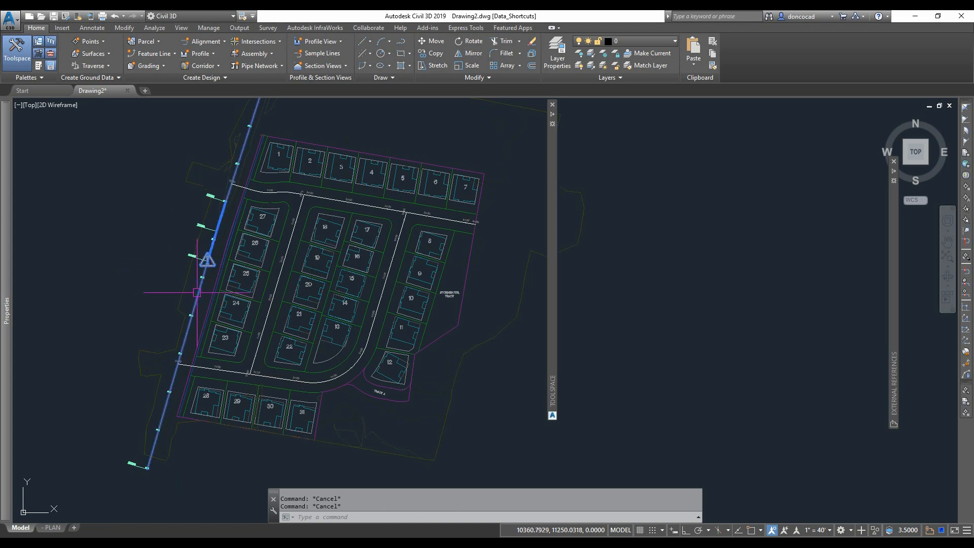
right_click(149, 270)
left_click(211, 403)
left_click(404, 189)
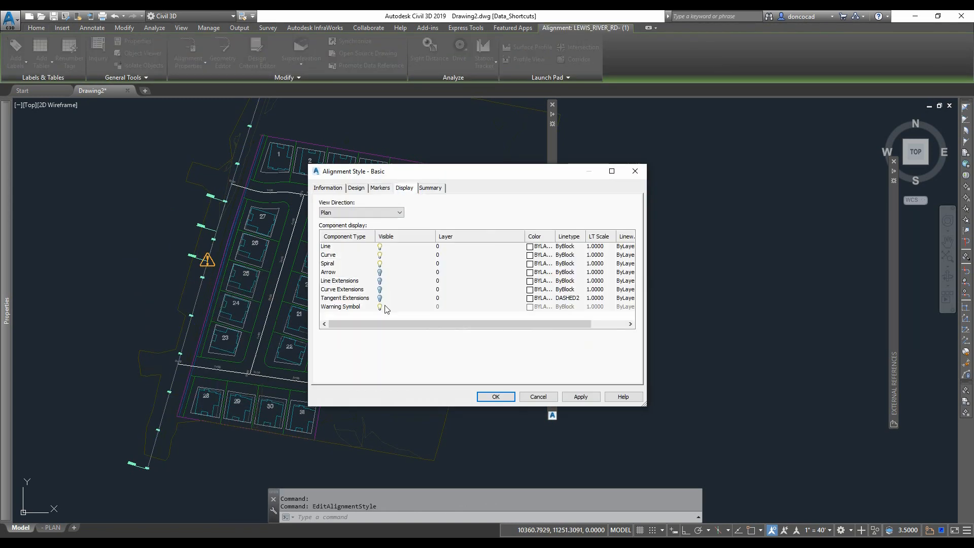
left_click(496, 396)
- Save the drawing and switch to the _ROAD.dwg drawing's assemblies
key("Escape")
scroll(198, 391, "up", 4)
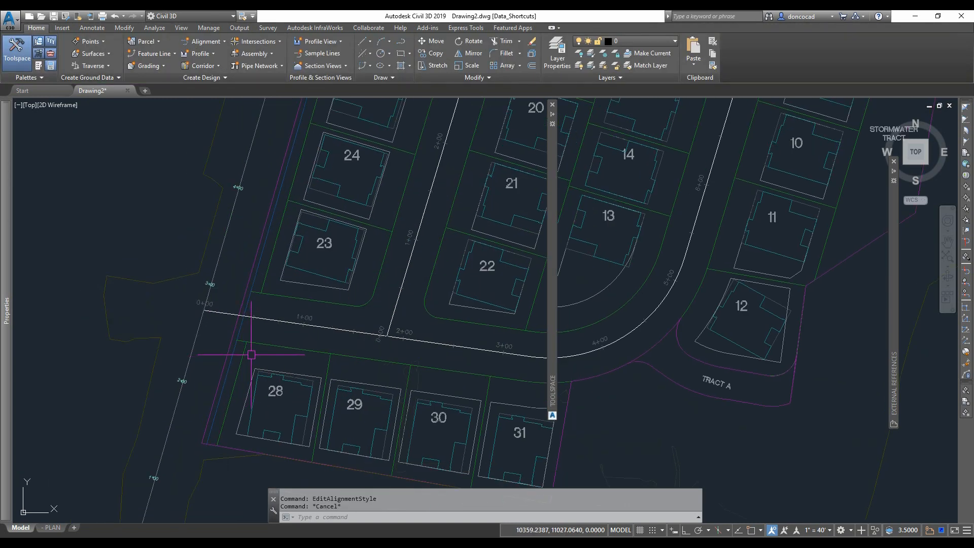
scroll(243, 358, "down", 5)
mouse_move(553, 254)
left_click(764, 147)
left_click(580, 178)
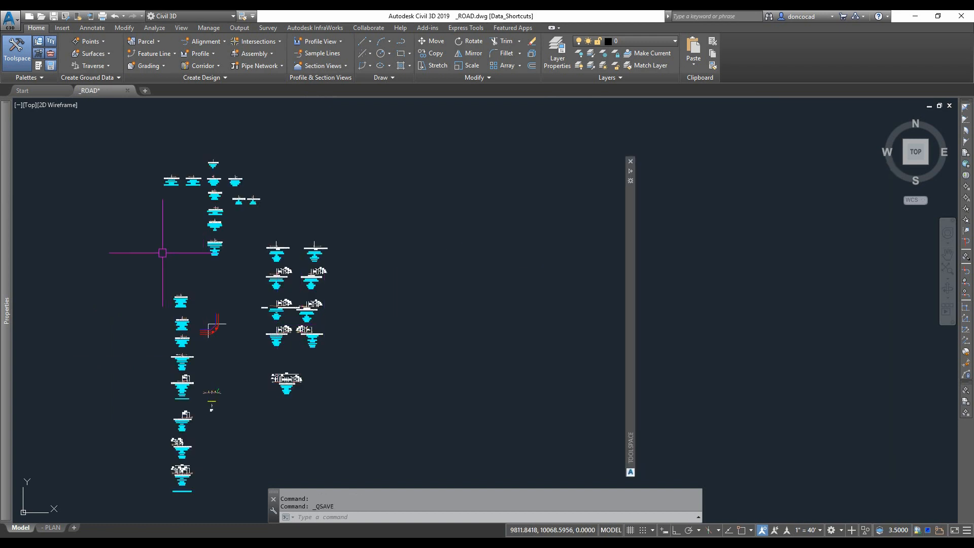
scroll(182, 222, "up", 4)
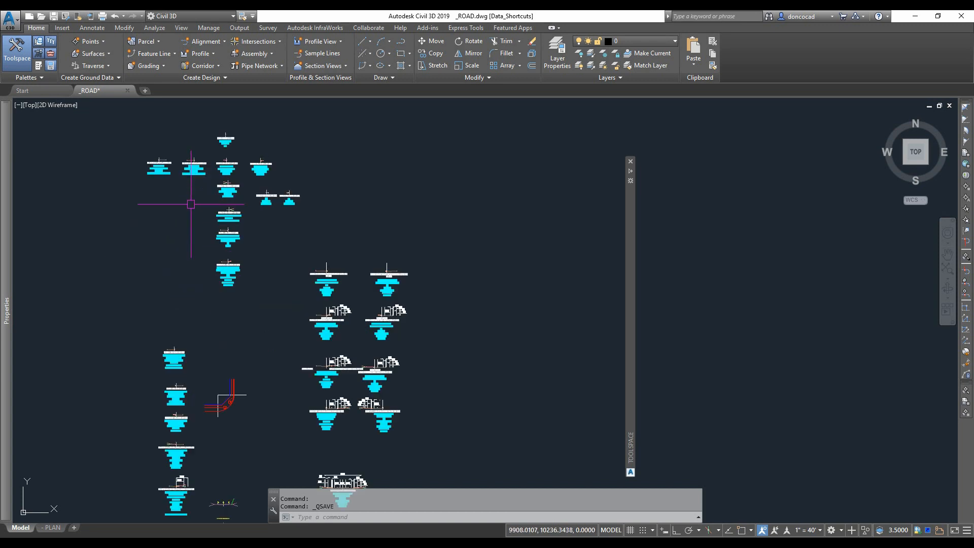
scroll(216, 209, "up", 5)
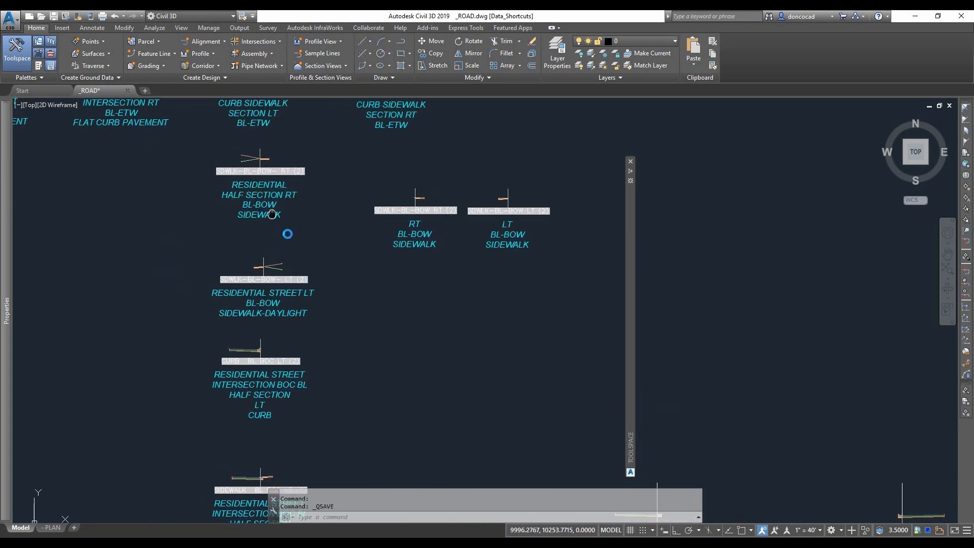
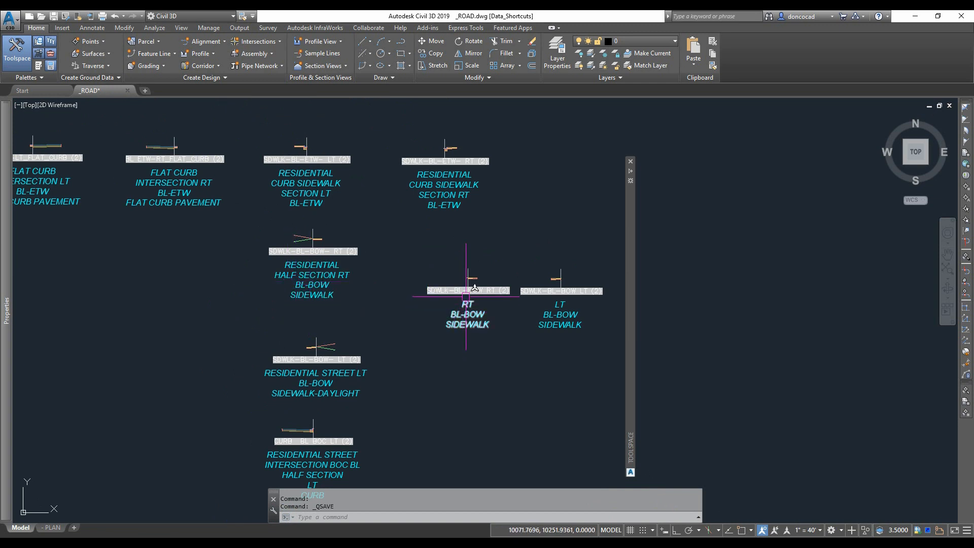
- Review the sidewalk and curb assemblies laid out in the drawing
scroll(463, 293, "up", 4)
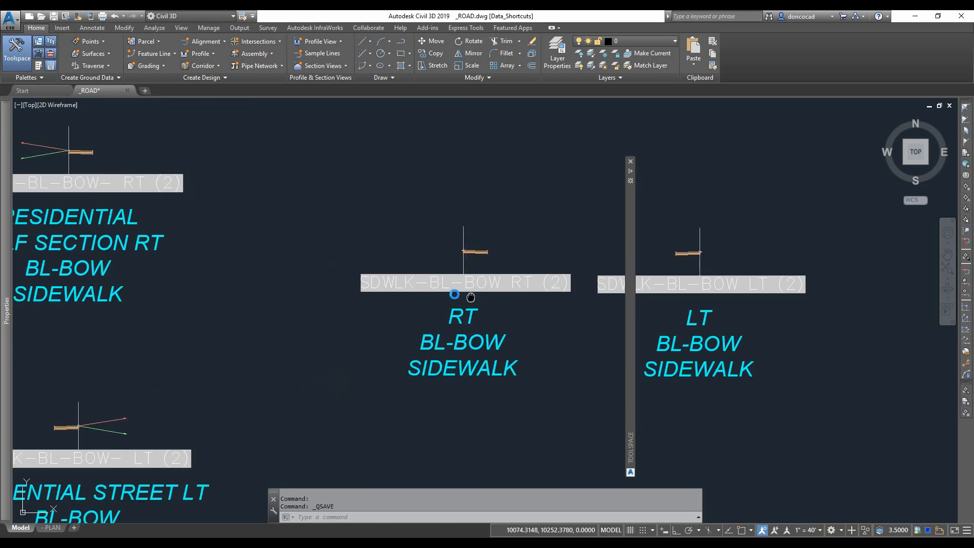
middle_click_drag(461, 287, 363, 272)
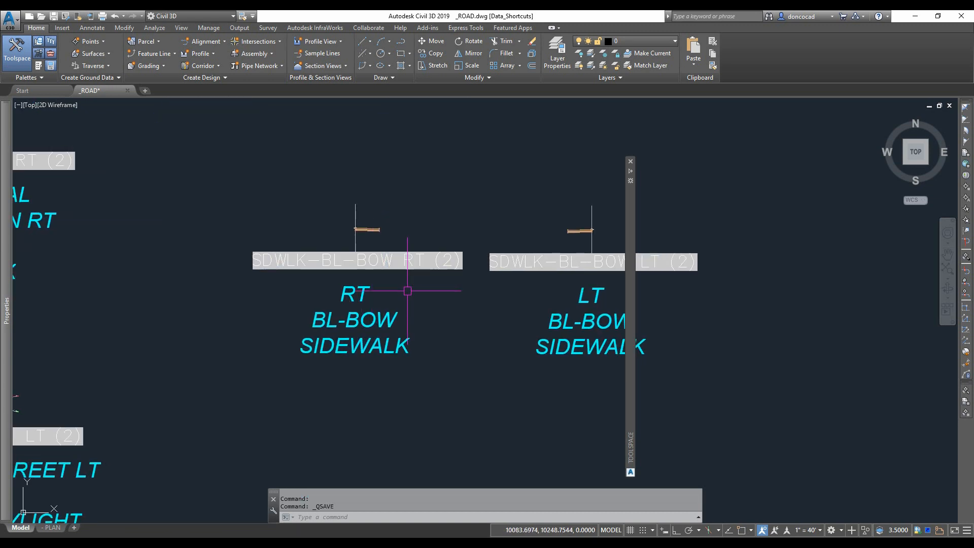
scroll(432, 304, "down", 2)
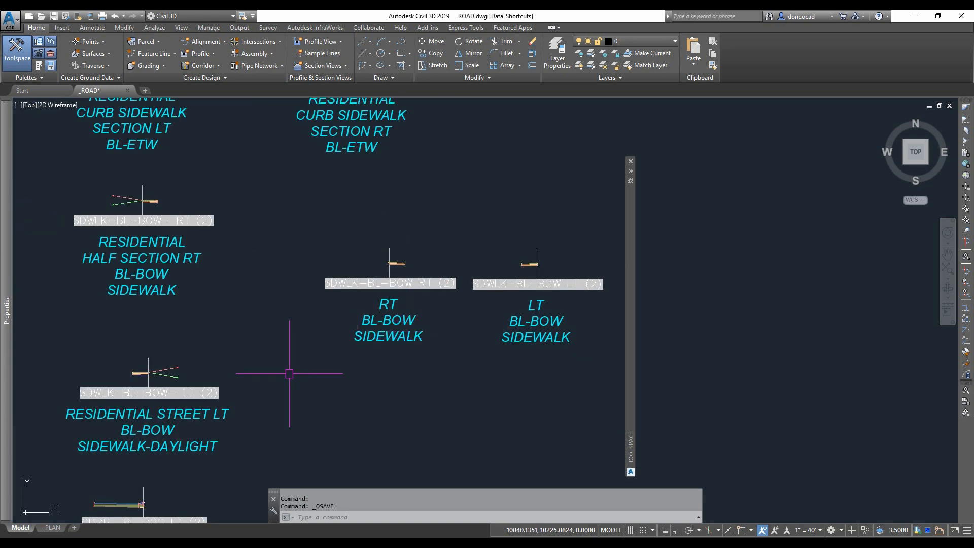
middle_click_drag(289, 370, 315, 339)
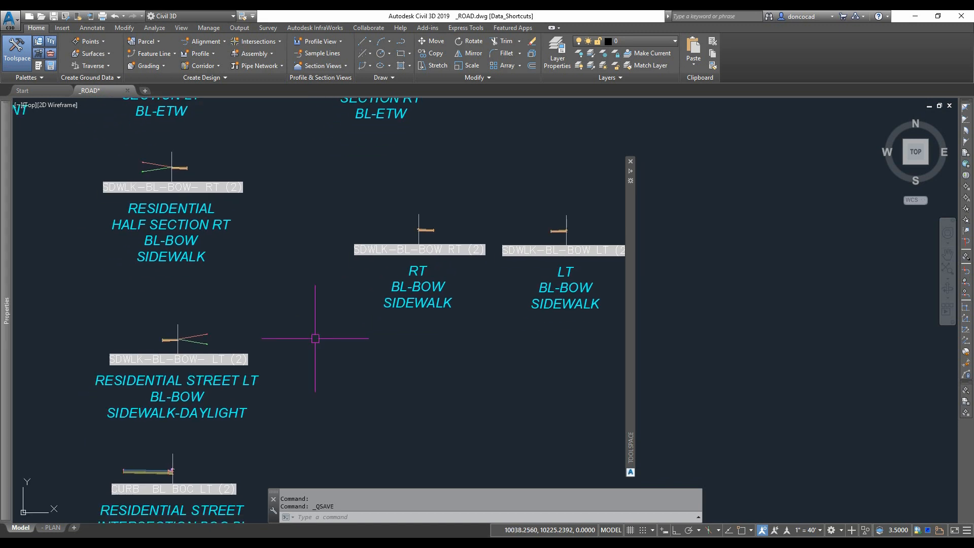
scroll(420, 225, "up", 2)
scroll(419, 221, "down", 6)
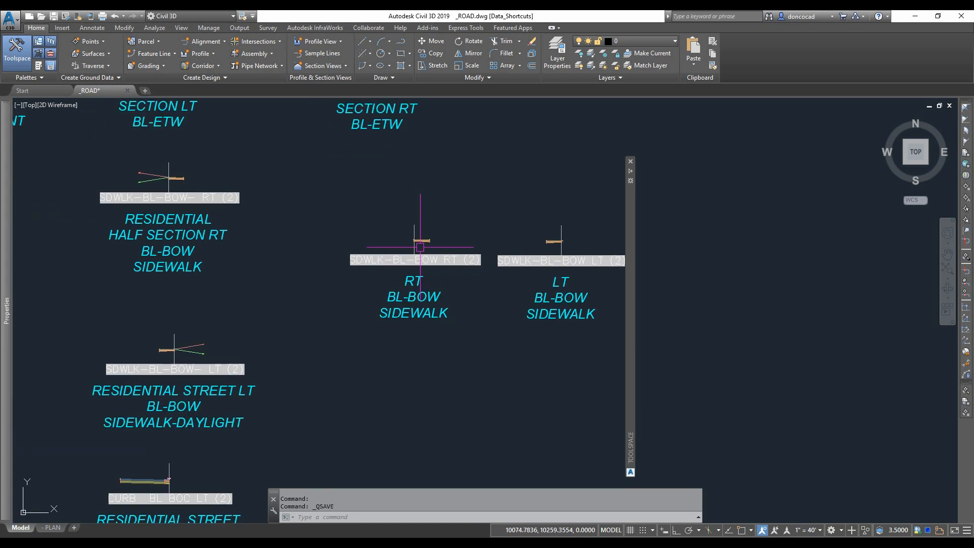
middle_click_drag(396, 282, 396, 297)
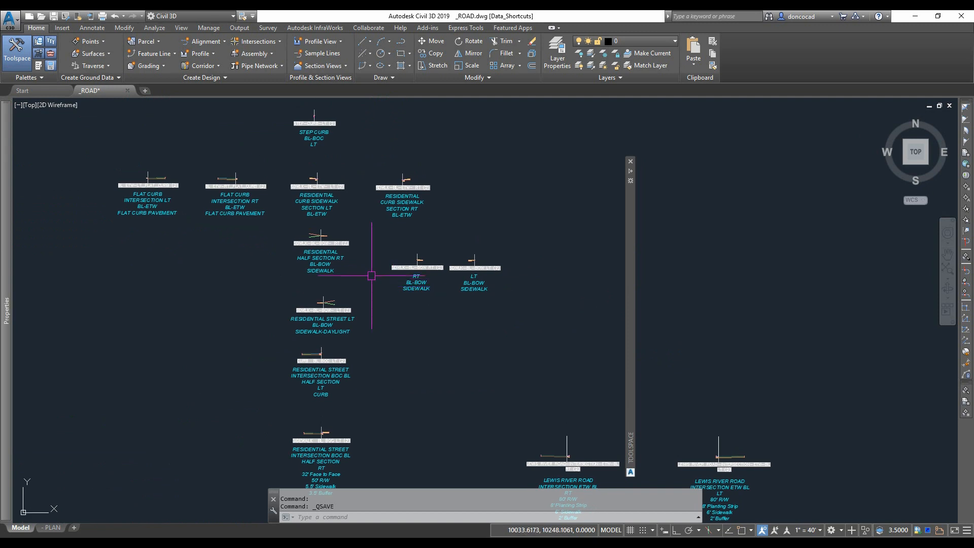
scroll(236, 211, "up", 8)
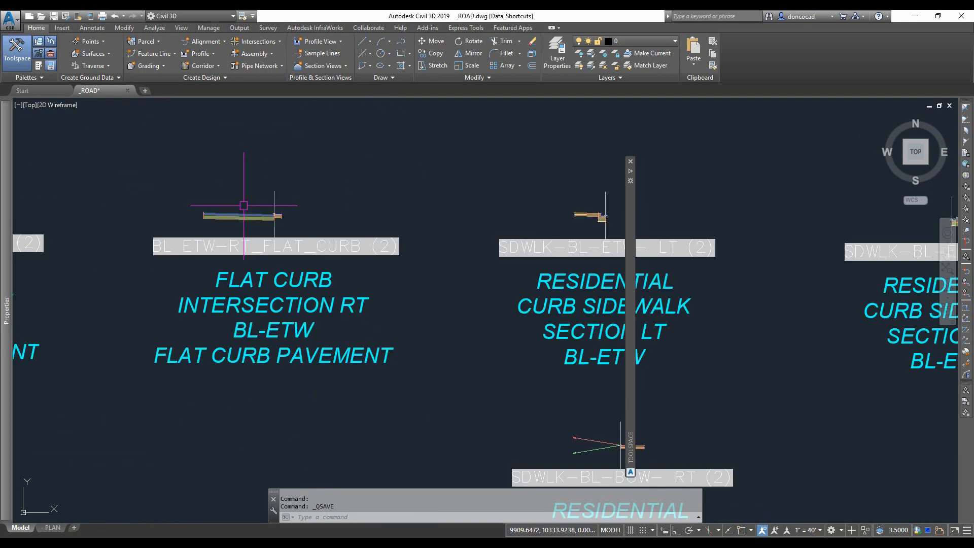
scroll(267, 221, "up", 4)
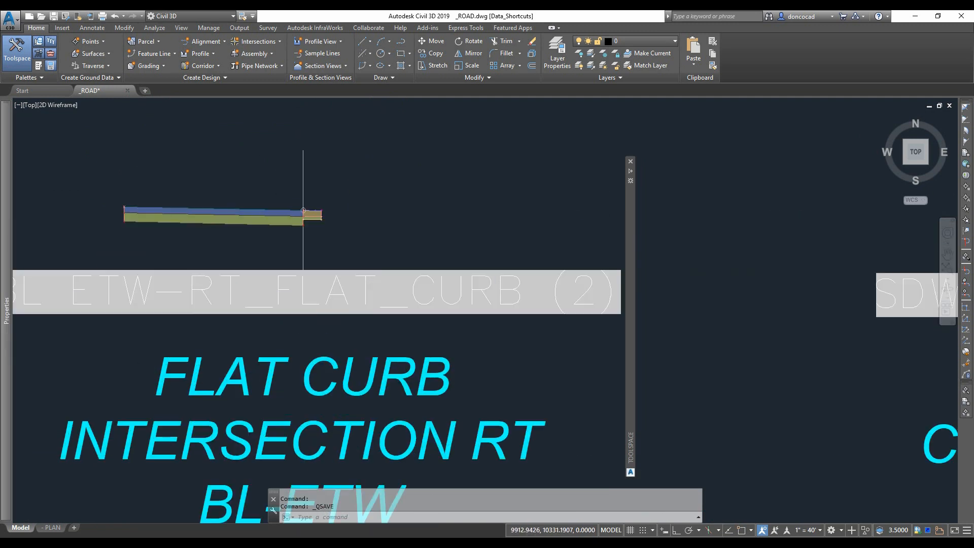
left_click(267, 221)
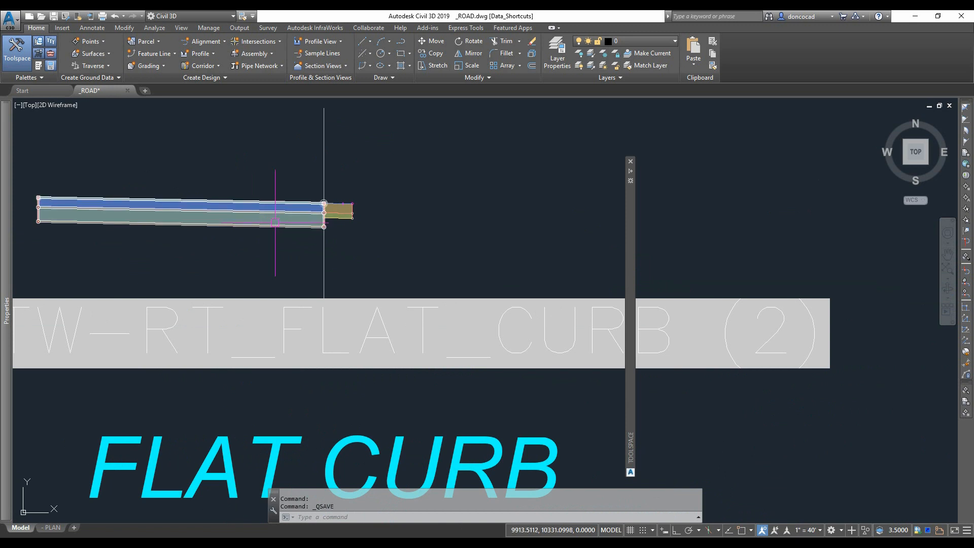
middle_click_drag(276, 225, 261, 199)
scroll(260, 199, "down", 2)
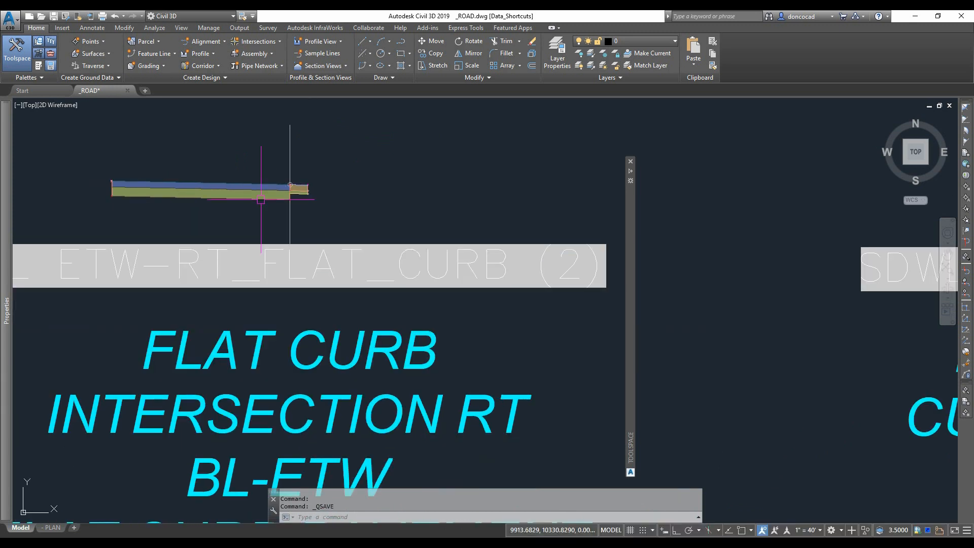
scroll(304, 209, "down", 8)
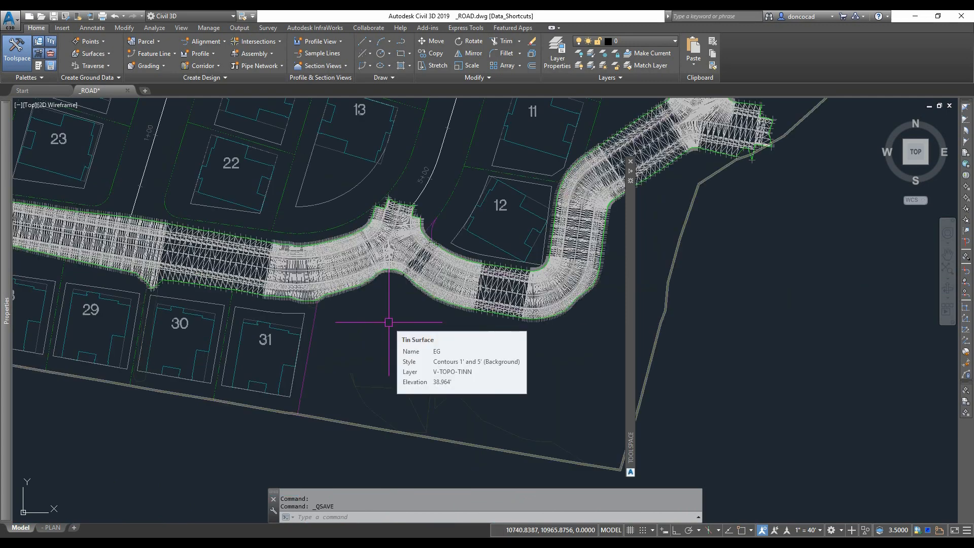
- Start a new corridor based on the LEWIS_RIVER_RD- (1) alignment and the EXISTING LEWIS RIVER RD profile
scroll(429, 244, "up", 4)
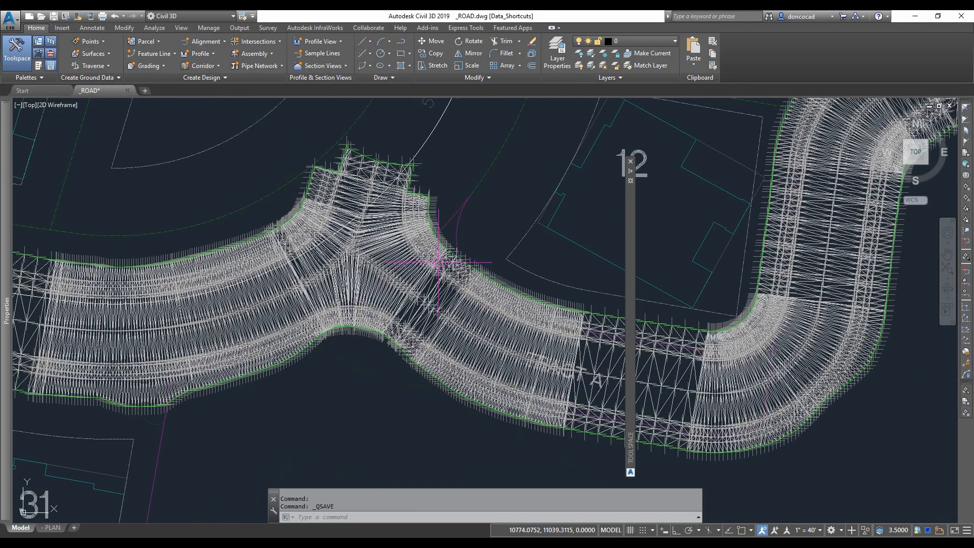
scroll(439, 263, "up", 4)
mouse_move(218, 326)
middle_mouse_down()
mouse_move(257, 298)
mouse_move(235, 208)
middle_mouse_up()
scroll(236, 211, "down", 2)
scroll(362, 287, "down", 2)
mouse_move(473, 339)
middle_mouse_down()
mouse_move(459, 360)
mouse_move(404, 352)
mouse_move(436, 369)
middle_mouse_up()
scroll(435, 369, "down", 5)
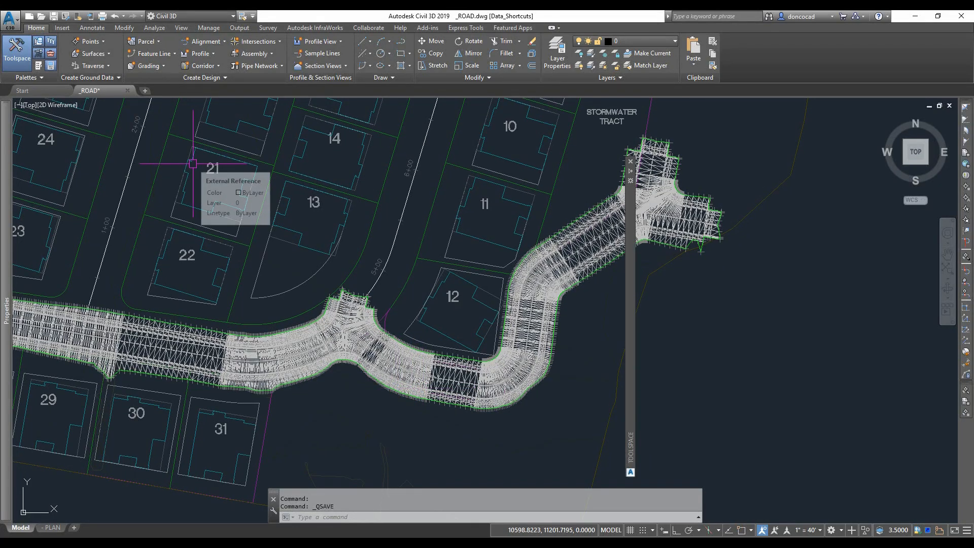
left_click(208, 80)
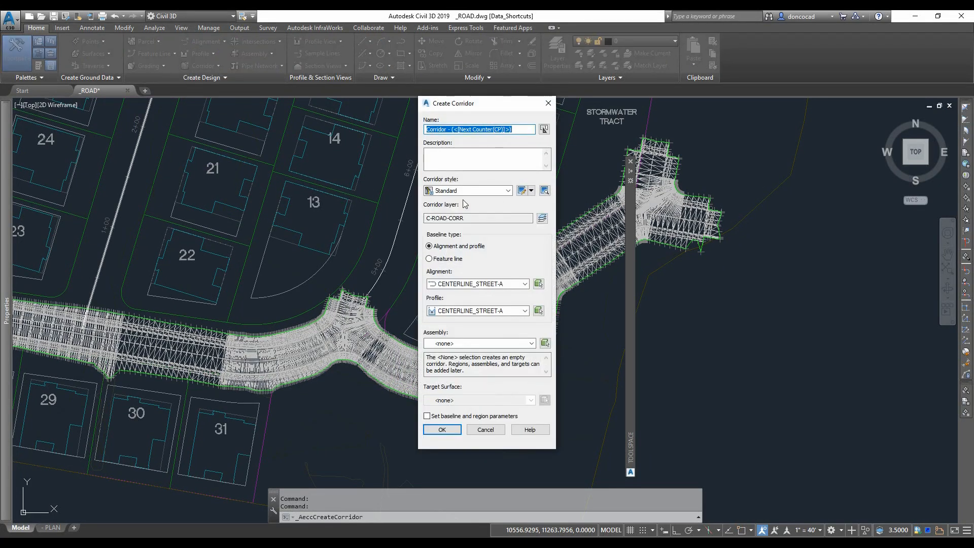
left_click(508, 192)
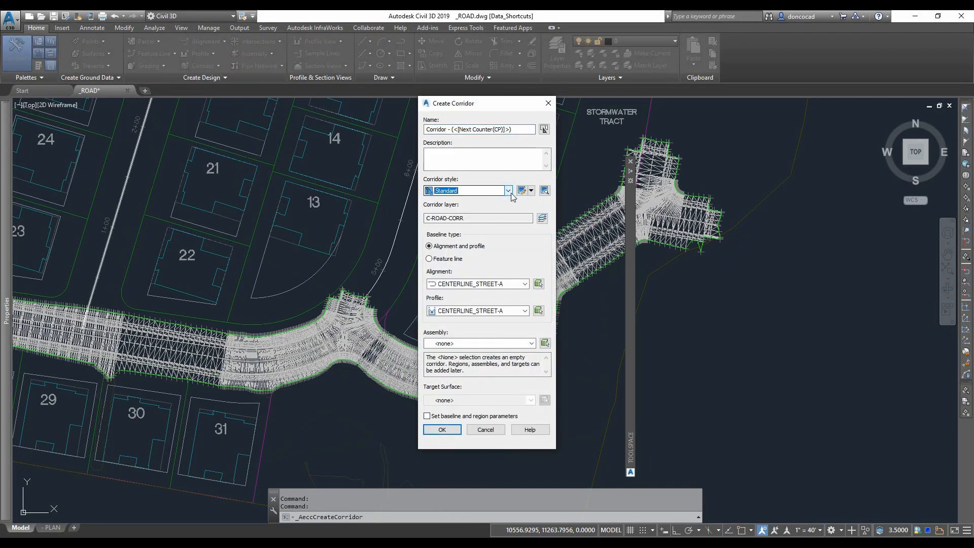
left_click(526, 284)
left_click(473, 320)
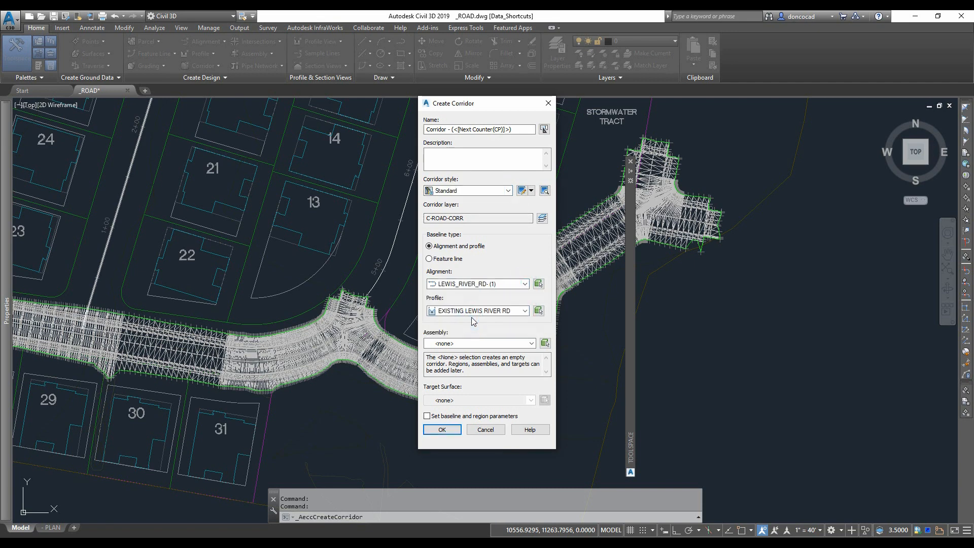
- Pick the 48-FOC_LEWIS RIVER RD (2) assembly from the drawing as the corridor's assembly
left_click(531, 344)
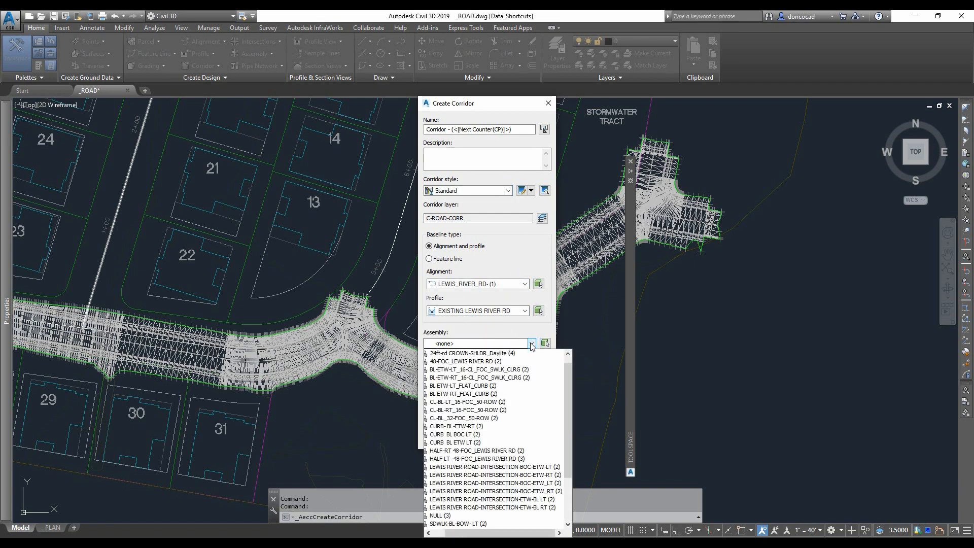
left_click(531, 347)
left_click(545, 343)
scroll(543, 343, "down", 10)
middle_click_drag(500, 418, 496, 341)
scroll(486, 330, "up", 10)
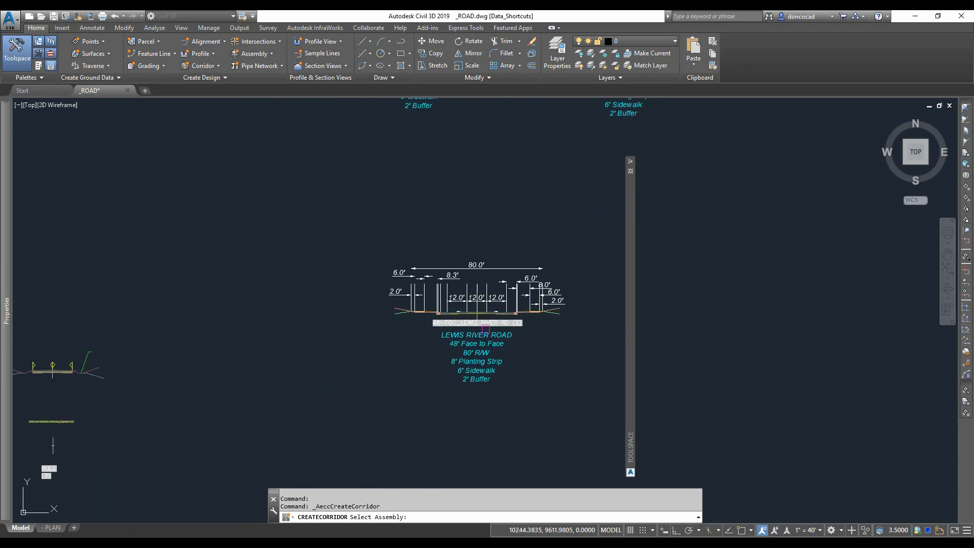
scroll(486, 329, "up", 5)
left_click(435, 282)
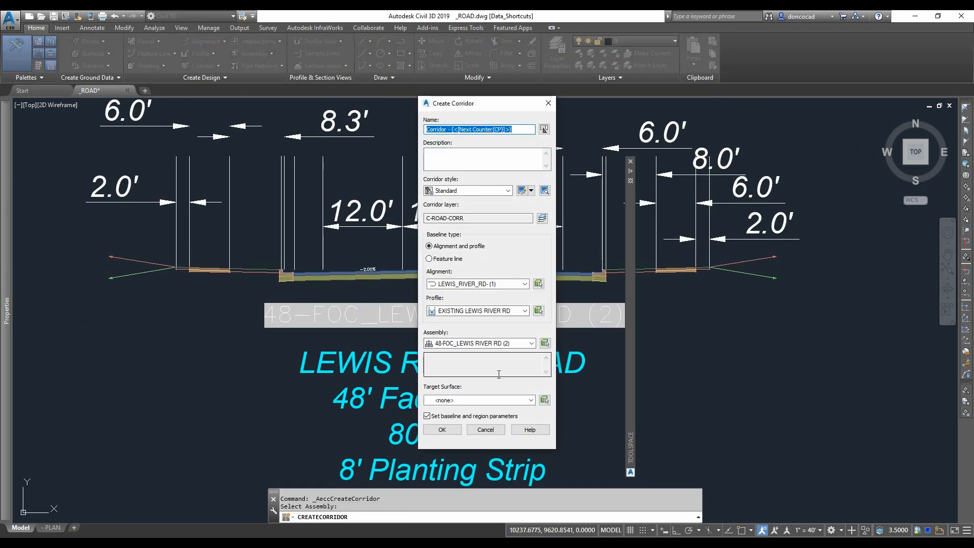
- Choose the EG target surface, enable setting baseline and region parameters, and create the corridor
left_click(531, 401)
left_click(453, 418)
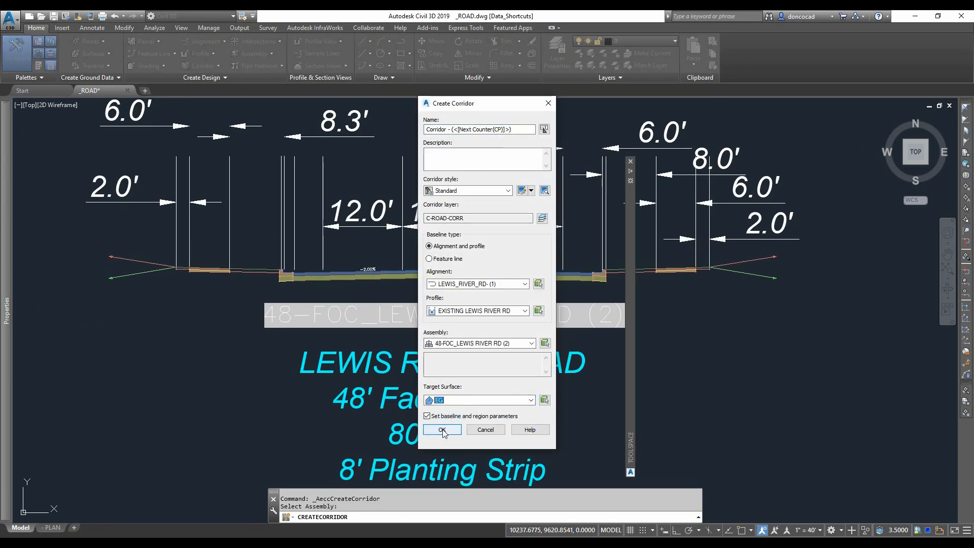
left_click(442, 430)
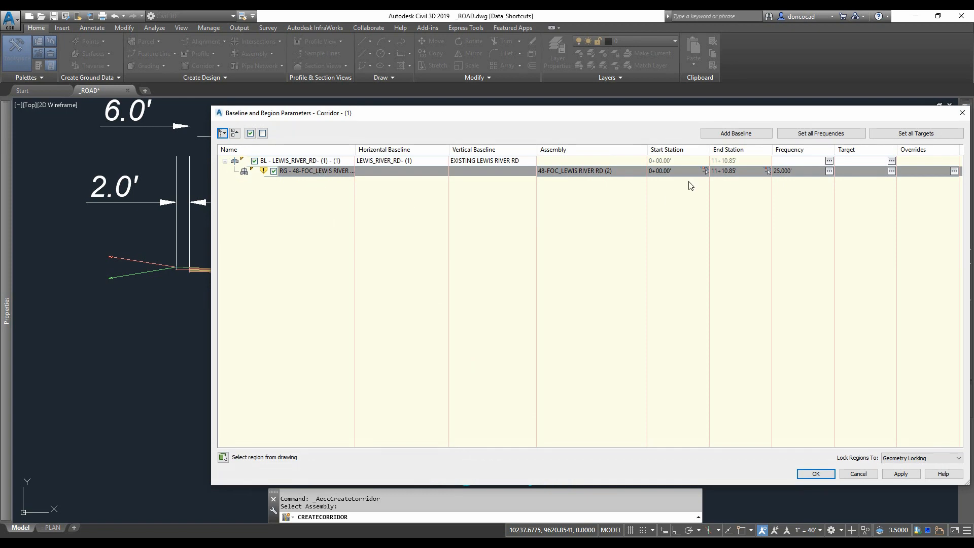
- Set the first region's start station to 1+48.49' by picking it on the alignment
left_click(704, 171)
scroll(496, 274, "down", 6)
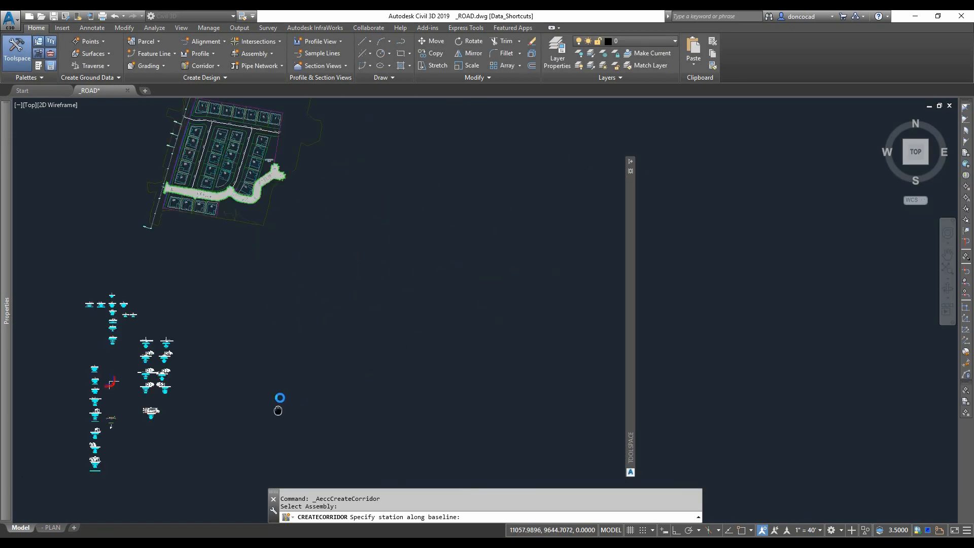
scroll(279, 403, "up", 5)
scroll(194, 288, "up", 3)
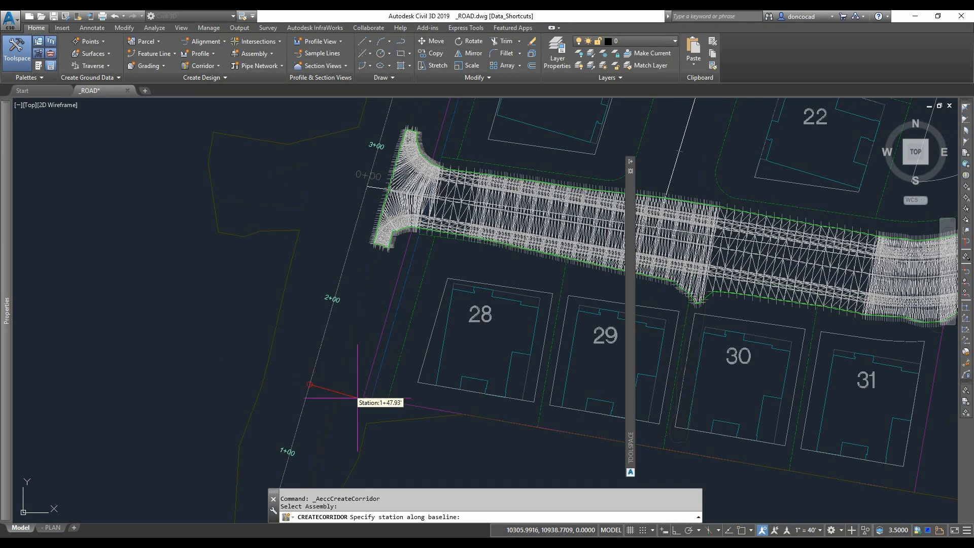
scroll(367, 402, "up", 2)
left_click(363, 399)
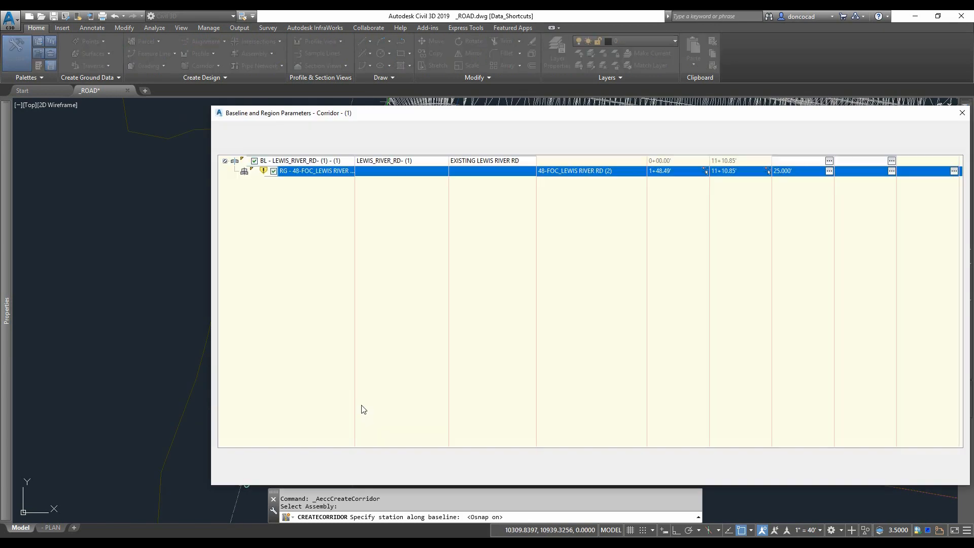
- Set the first region's end station to 2+17.86' by picking it on the alignment
left_click(766, 169)
scroll(464, 319, "down", 2)
middle_click_drag(463, 319, 387, 339)
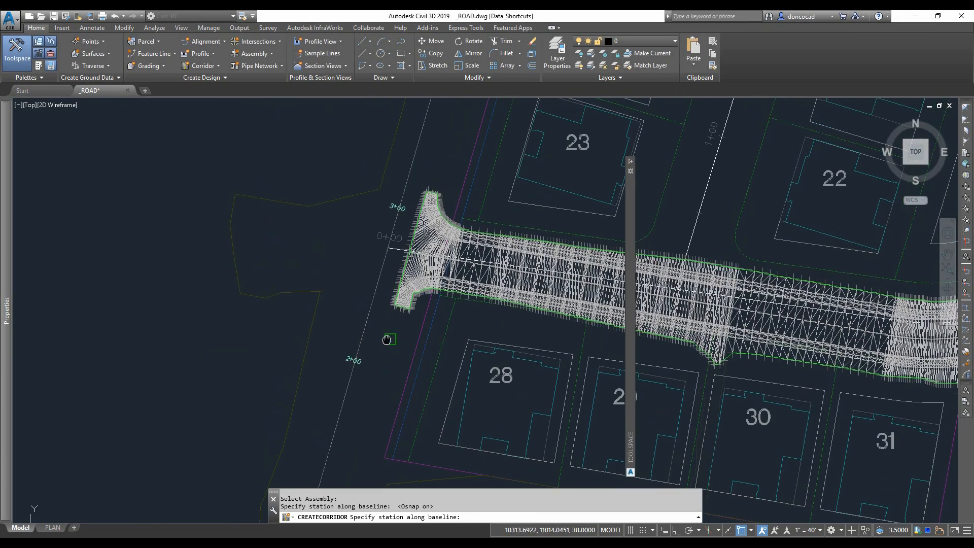
scroll(380, 337, "up", 2)
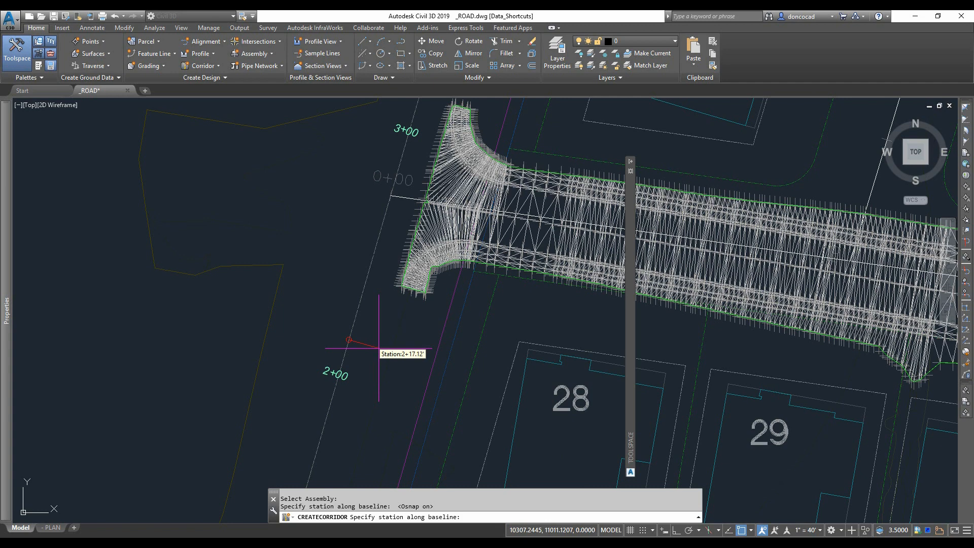
left_click(381, 350)
- Insert a region after the first one using the 48-FOC_LEWIS RIVER RD (2) assembly
right_click(329, 173)
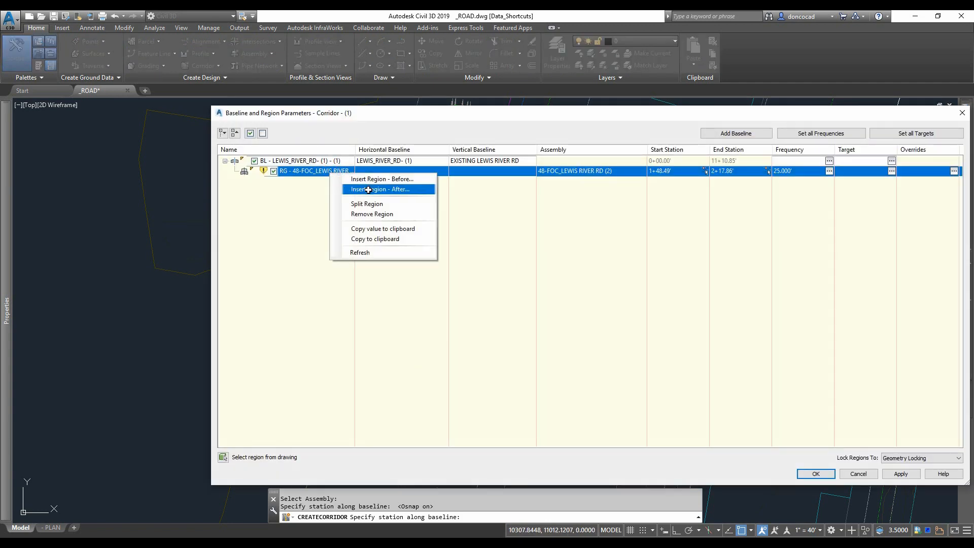
left_click(375, 189)
left_click(478, 294)
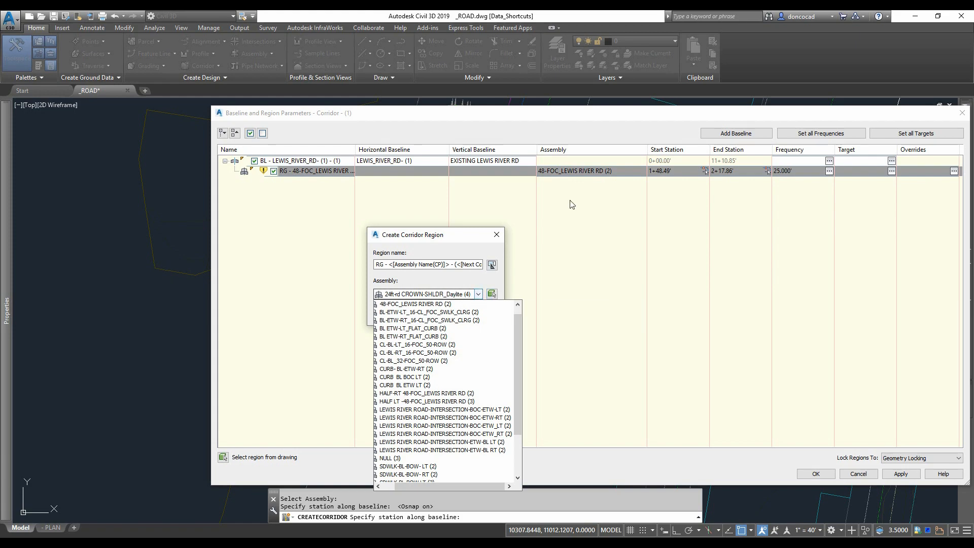
left_click(436, 304)
left_click(402, 314)
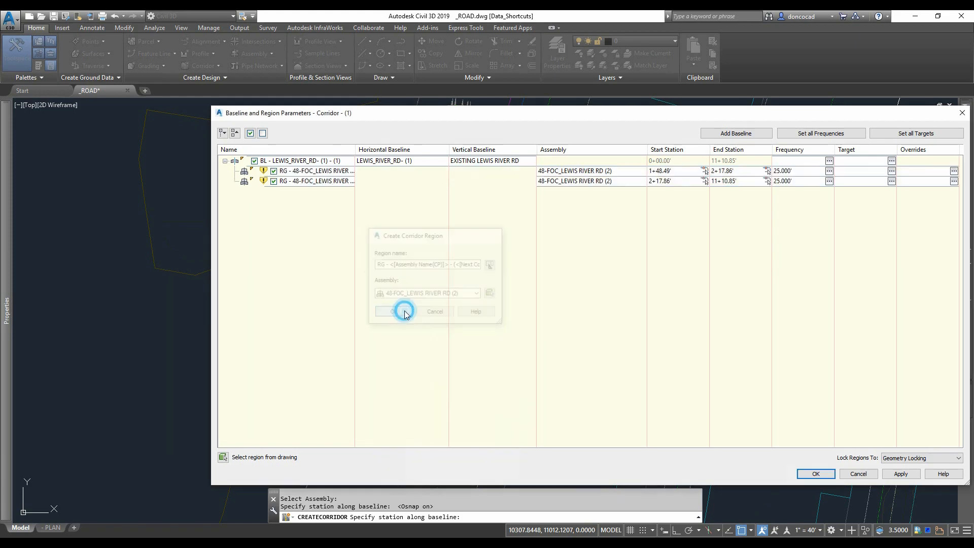
- Set the second region's start station to 3+34.71' by picking it on the alignment
left_click(705, 181)
scroll(469, 235, "up", 4)
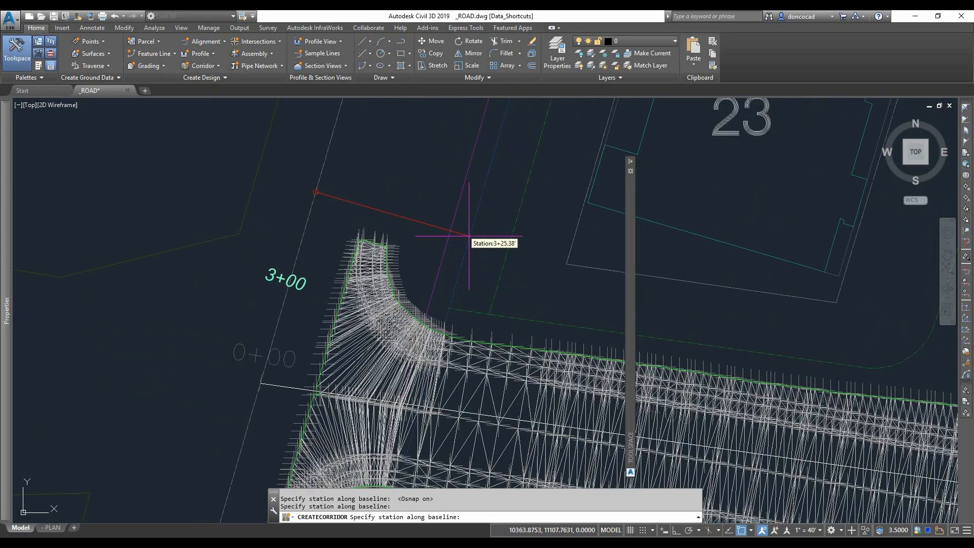
scroll(437, 219, "down", 2)
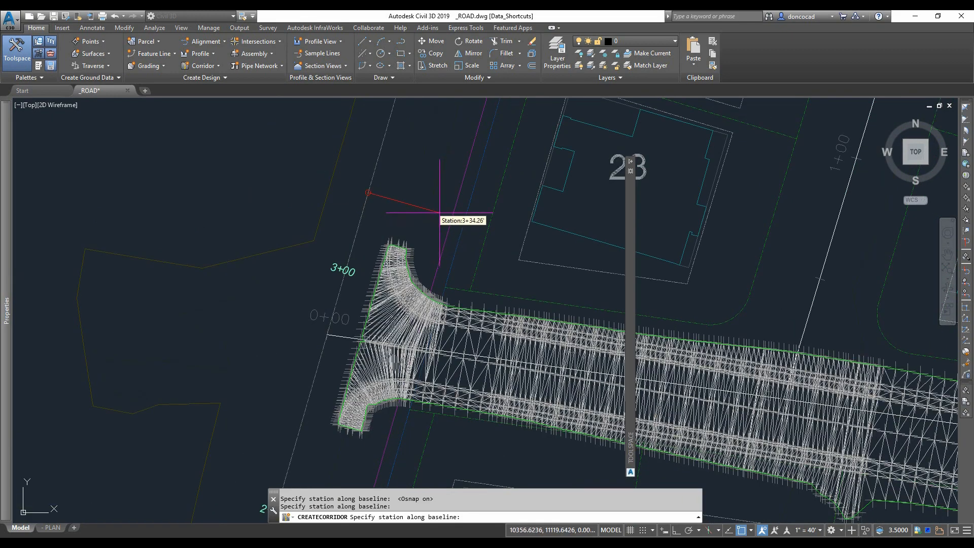
left_click(439, 213)
- Set the second region's end station to 3+94.60' by picking it on the alignment
left_click(767, 183)
scroll(460, 299, "down", 4)
scroll(497, 205, "up", 4)
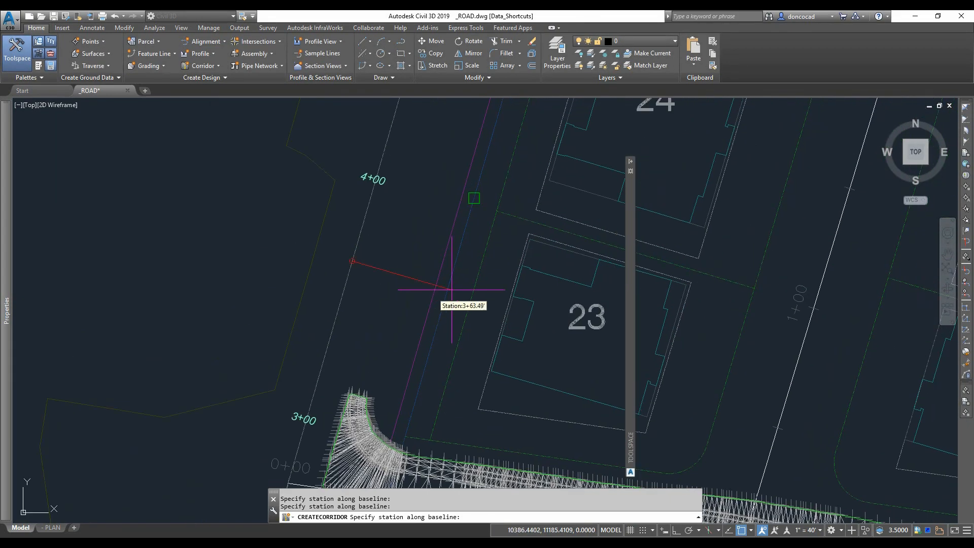
left_click(477, 228)
- Add a third region after the second one with the 48-FOC_LEWIS RIVER RD (2) assembly
right_click(349, 182)
left_click(378, 200)
left_click(476, 293)
left_click(407, 310)
left_click(407, 311)
- Set the third region's stations to 6+53.00' and 6+97.33' by picking them on the alignment
left_click(706, 192)
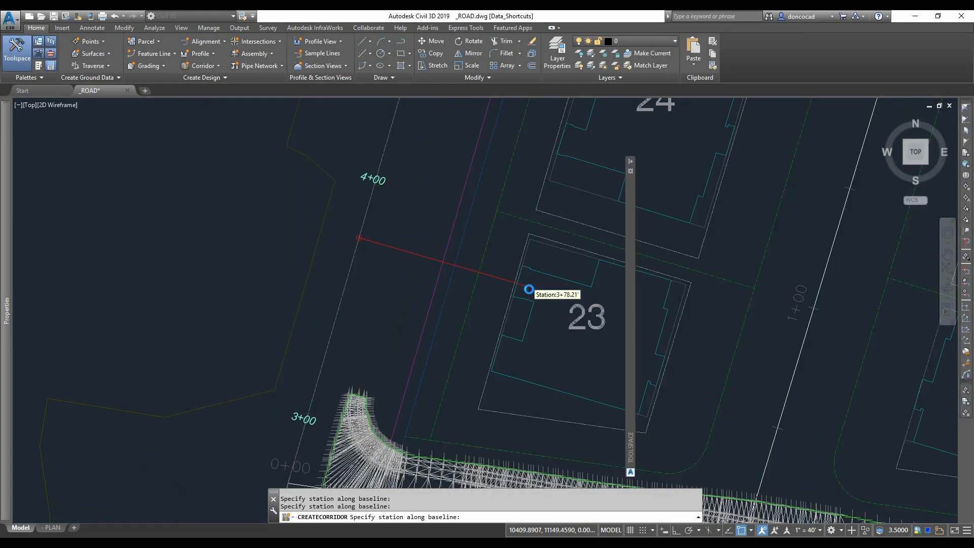
scroll(528, 287, "down", 4)
scroll(413, 307, "up", 3)
left_click(359, 398)
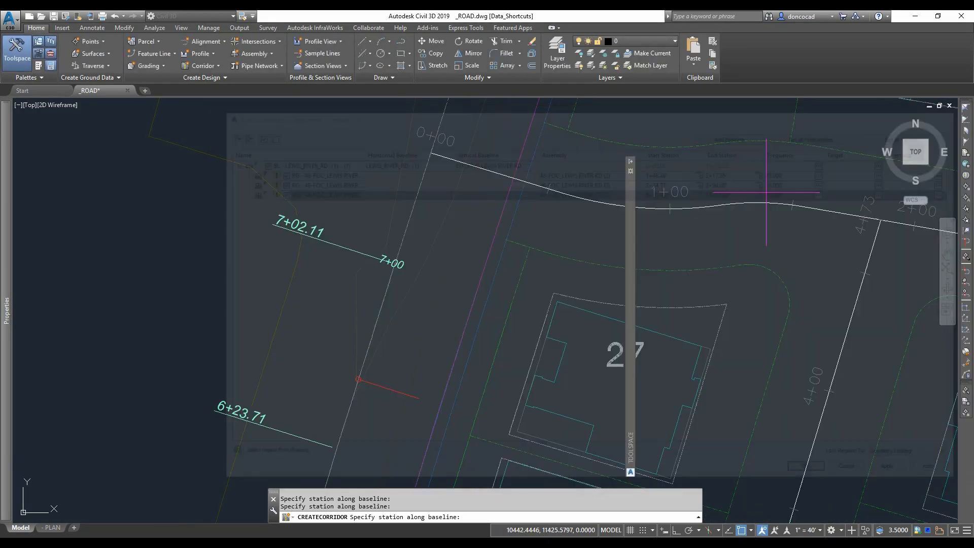
left_click(496, 307)
- Insert a fourth region after the third one using the 48-FOC_LEWIS RIVER RD (2) assembly
right_click(348, 192)
left_click(378, 210)
left_click(476, 293)
left_click(407, 310)
left_click(401, 312)
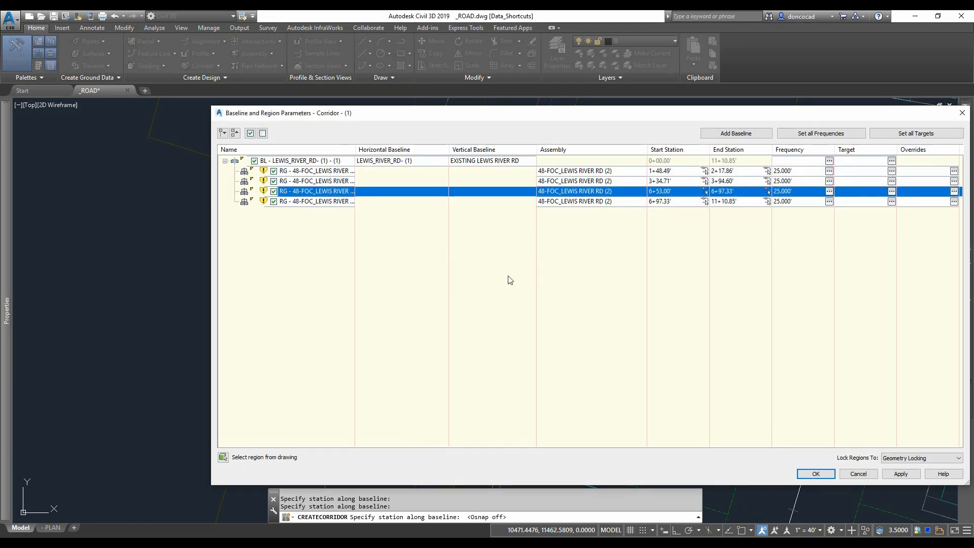
- Set the fourth region's stations to 8+03.24' and 8+90.19' by picking them on the alignment
left_click(705, 202)
middle_click_drag(563, 112, 498, 279)
left_click(513, 227)
left_click(767, 201)
left_click(495, 272)
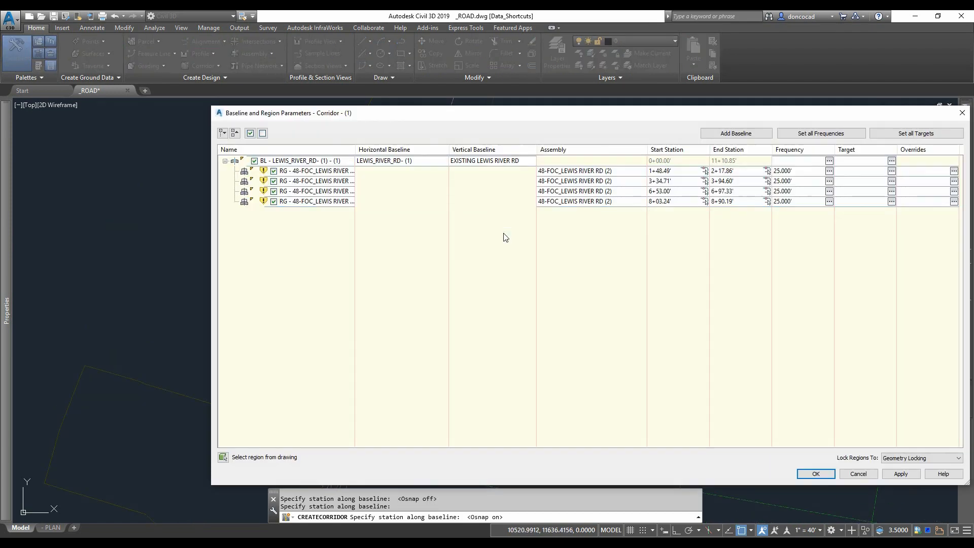
- Add a new corridor baseline along the CENTERLINE_STREET-A alignment
left_click(711, 134)
left_click(550, 361)
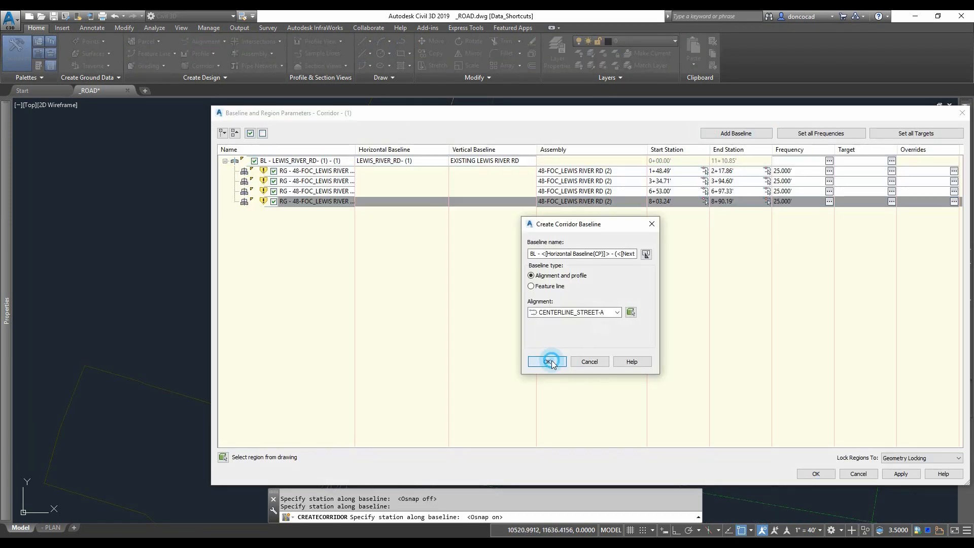
- Set the street regions' assembly frequency to 5' along tangents with a 1' curve increment
right_click(303, 213)
left_click(314, 219)
left_click(478, 294)
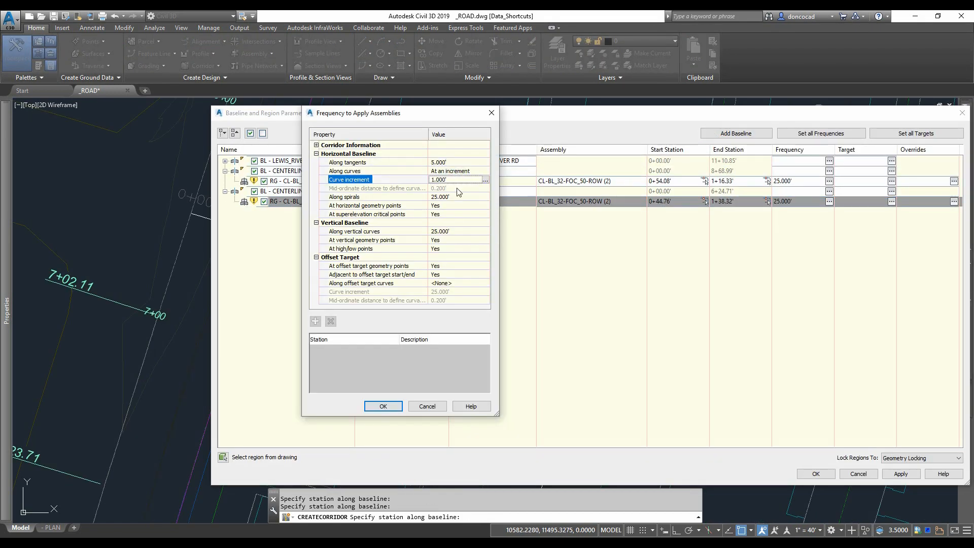
left_click(388, 406)
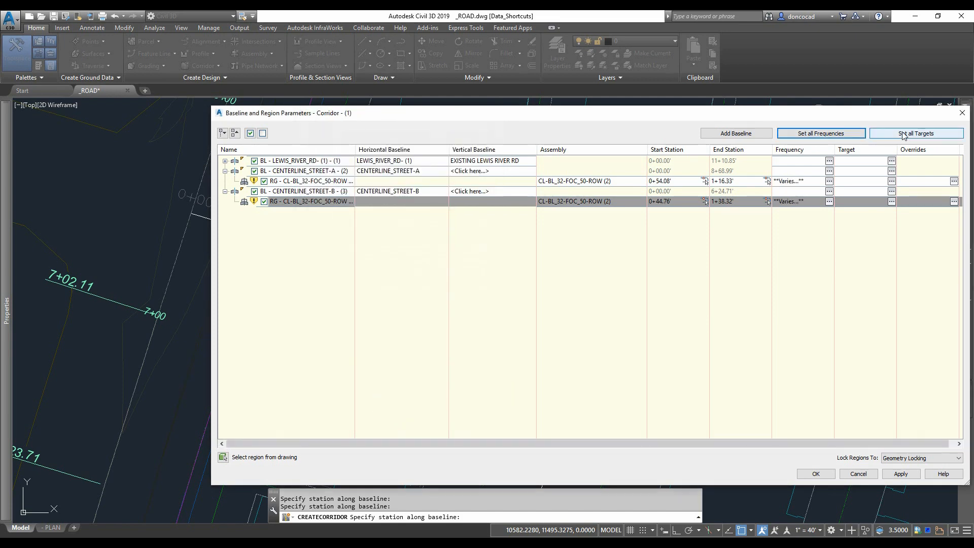
- Set the targets for all corridor regions
left_click(904, 133)
left_click(457, 141)
left_click(399, 257)
left_click(486, 337)
scroll(485, 240, "down", 8)
- Assign the CENTERLINE_STREET-A profile as the vertical baseline of the STREET-A baseline
left_click(544, 305)
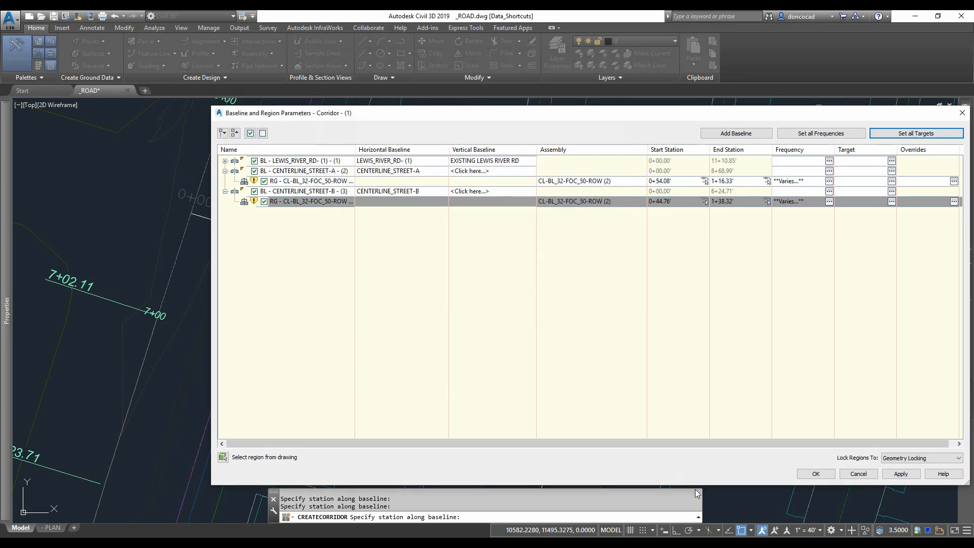
left_click(555, 307)
left_click(555, 329)
- Assign the CENTERLINE_STREET-B profile to the STREET-B baseline and close the corridor parameters
left_click(472, 192)
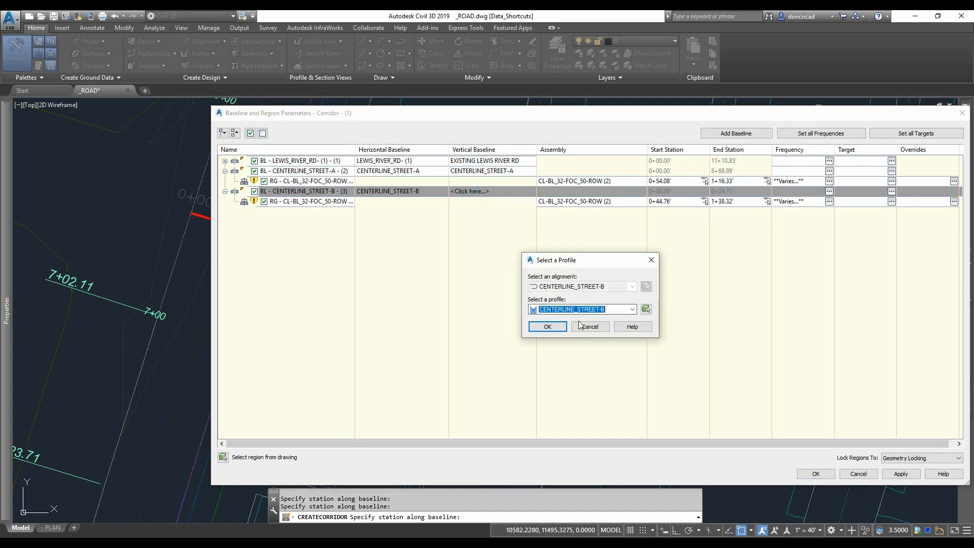
left_click(554, 328)
left_click(823, 474)
- Switch the isometric viewport's visual style to Conceptual
left_click(406, 256)
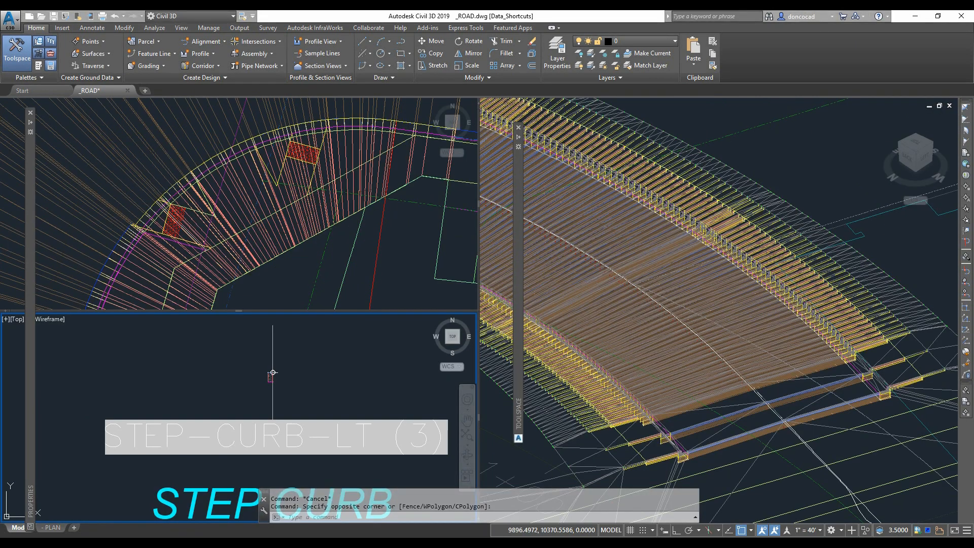
middle_click_drag(385, 371, 394, 369)
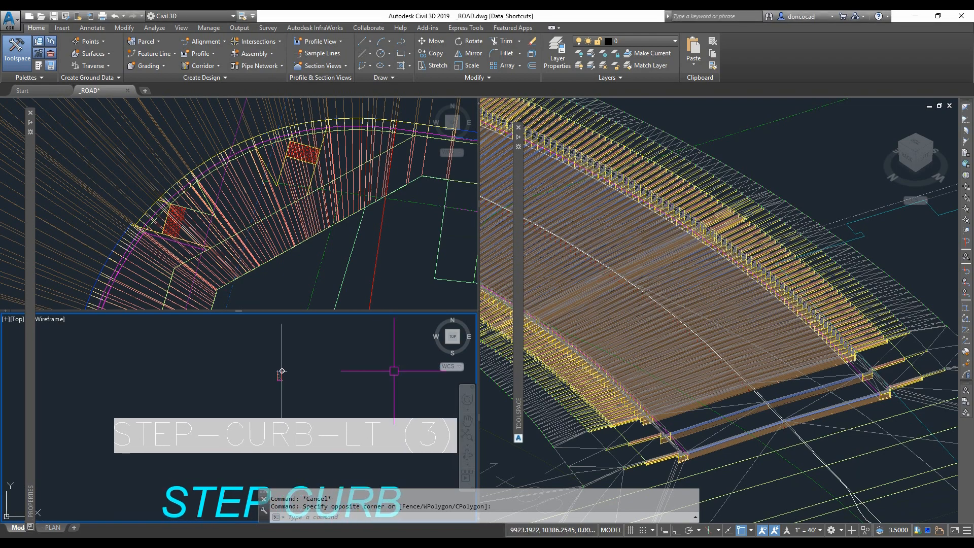
key("Escape")
key("Escape")
left_click(402, 282)
scroll(402, 282, "down", 2)
middle_click_drag(412, 293, 400, 277)
left_click(638, 350)
scroll(639, 350, "down", 5)
middle_click_drag(660, 350, 813, 352)
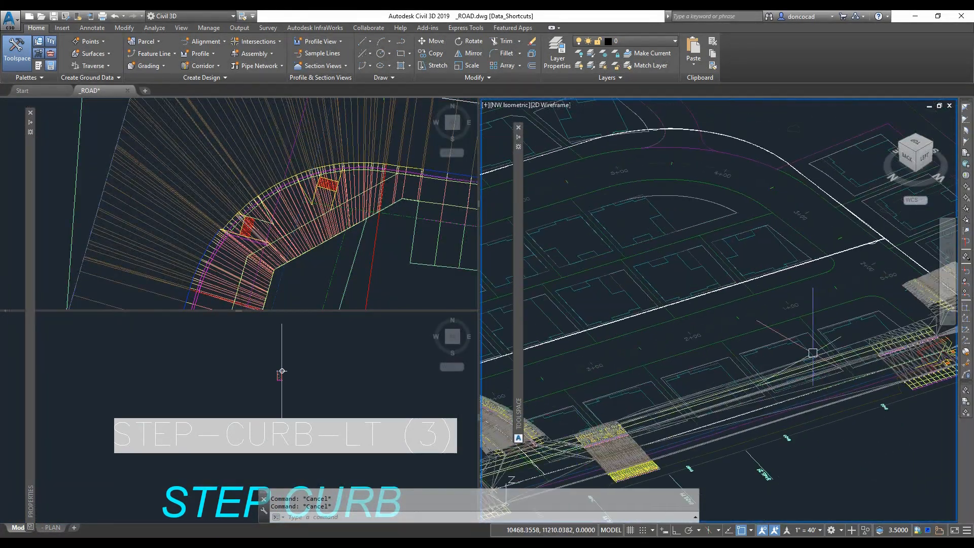
scroll(822, 385, "up", 6)
middle_click_drag(683, 406, 695, 353)
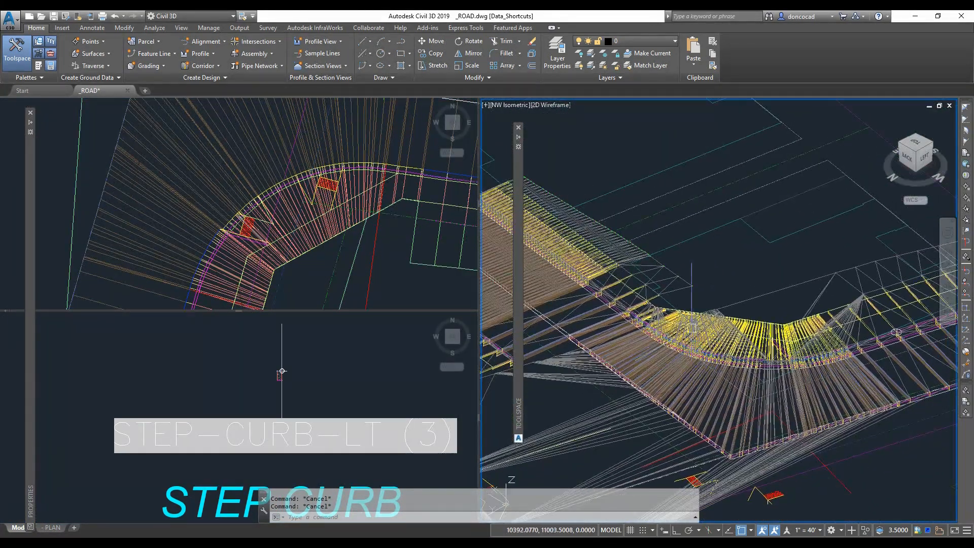
left_click(546, 107)
left_click(576, 141)
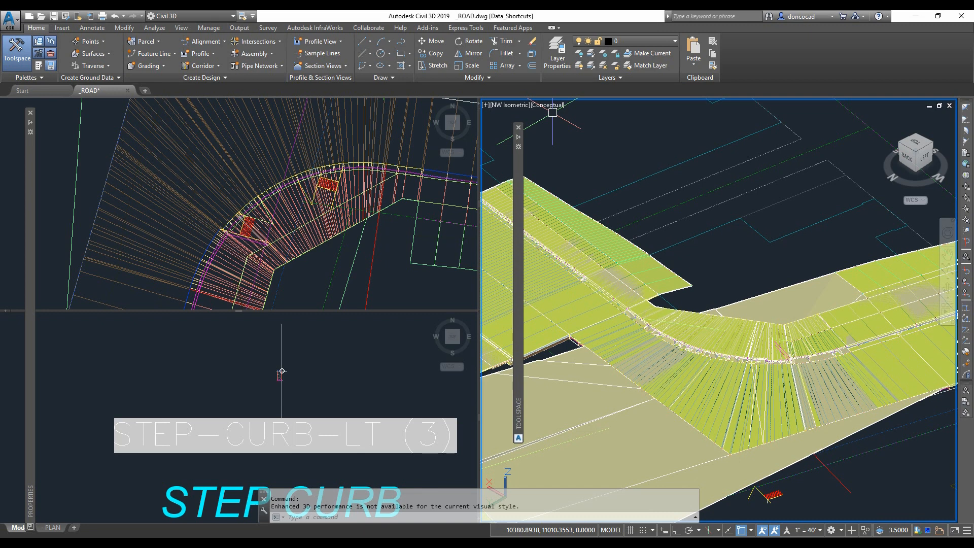
key("Escape")
scroll(720, 274, "up", 2)
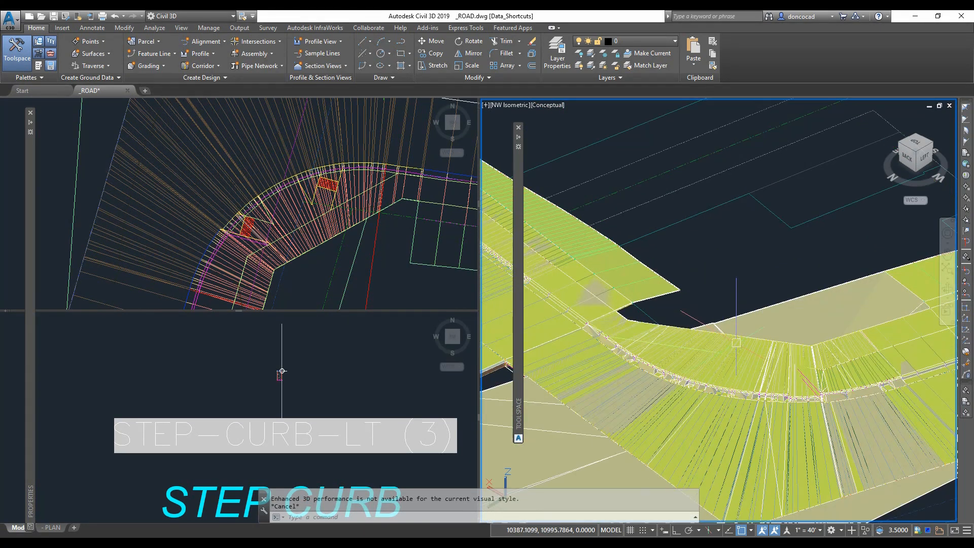
middle_click_drag(732, 397, 732, 387)
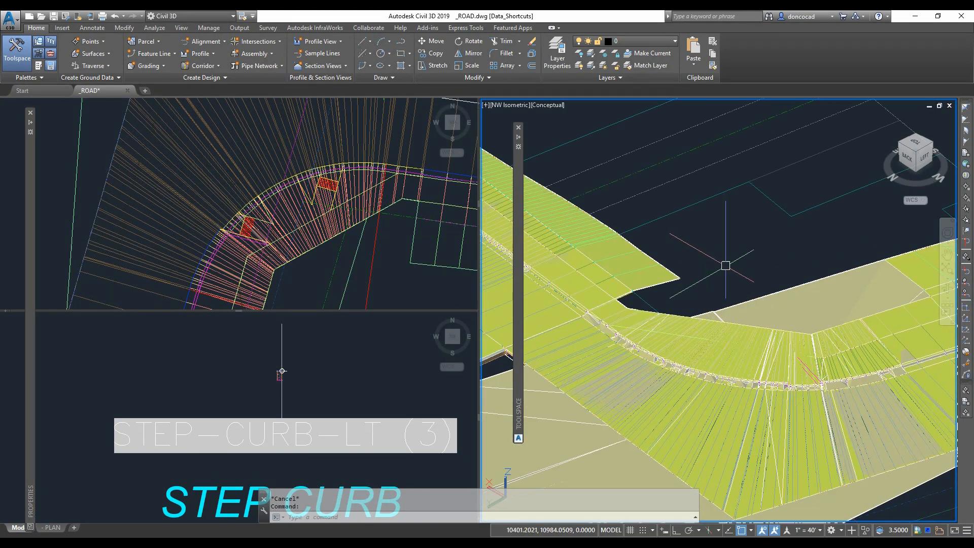
- Open the corridor in the Object Viewer and inspect it from several angles
mouse_move(518, 359)
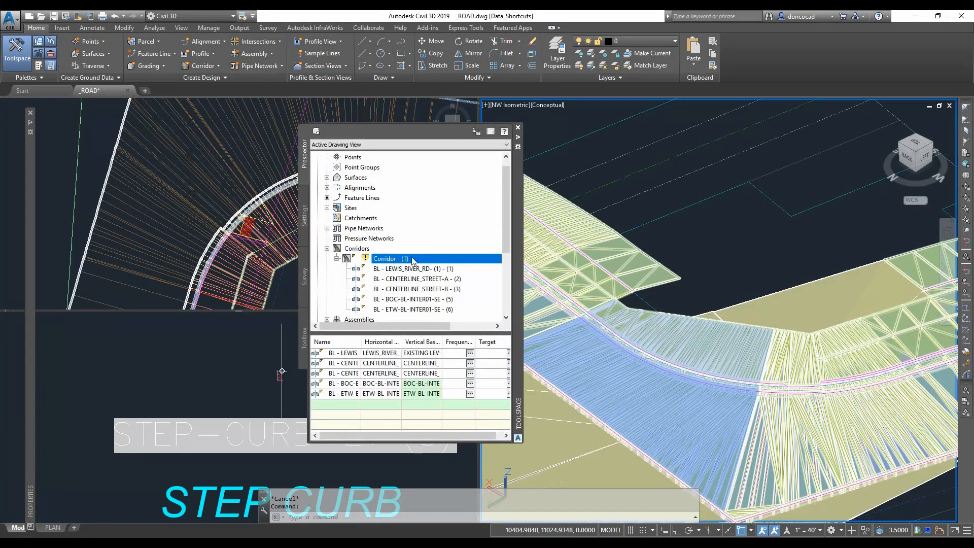
right_click(410, 259)
left_click(447, 289)
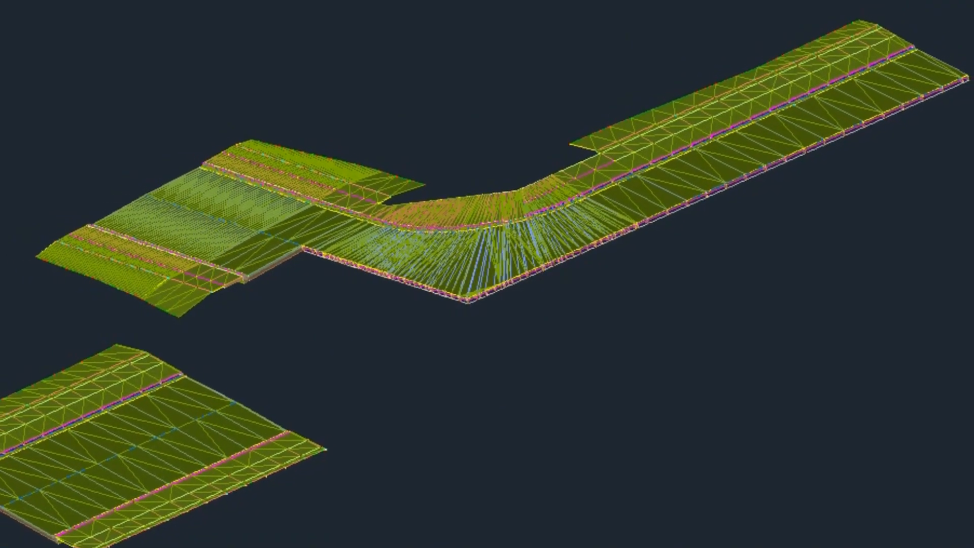
right_click(498, 84)
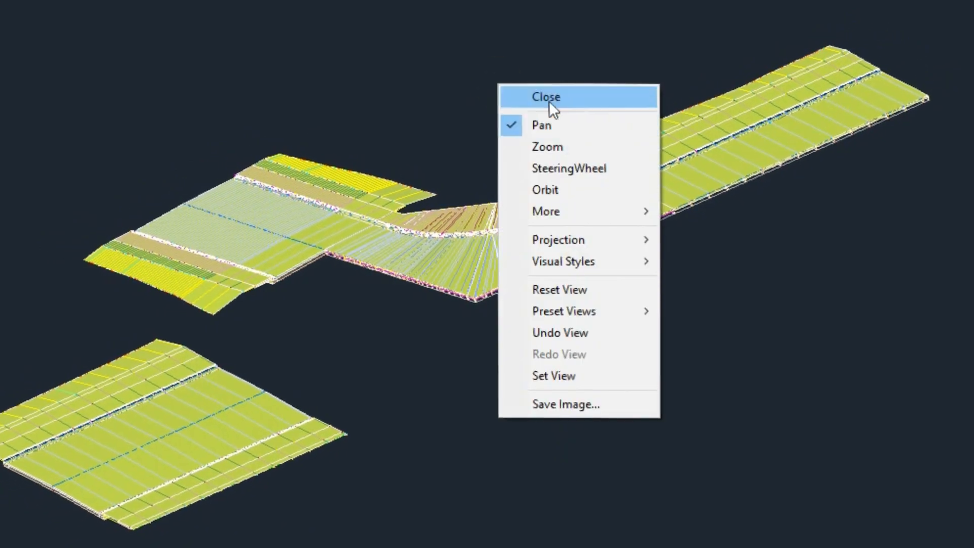
left_click(549, 147)
left_click_drag(502, 217, 687, 202)
right_click(761, 192)
left_click(790, 234)
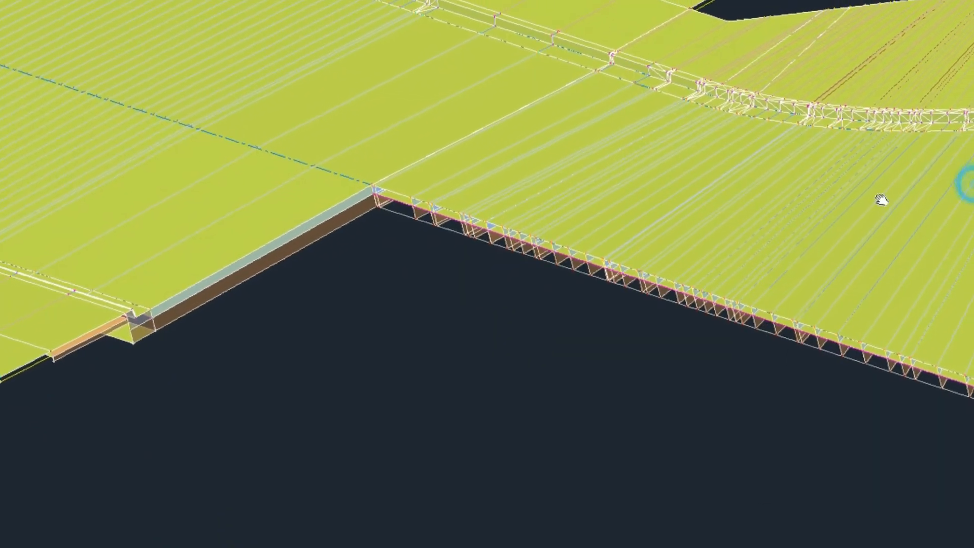
left_click_drag(880, 199, 372, 283)
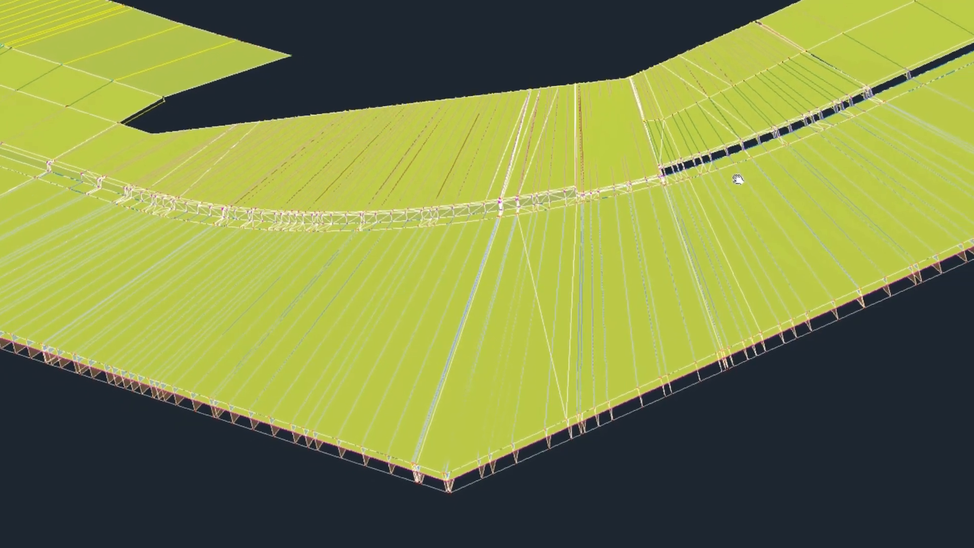
scroll(739, 180, "up", 5)
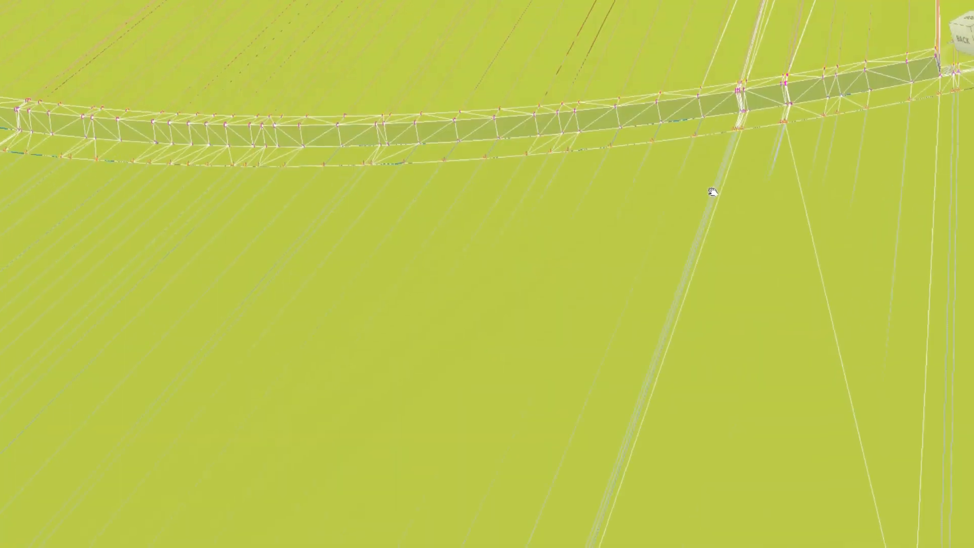
scroll(703, 196, "down", 5)
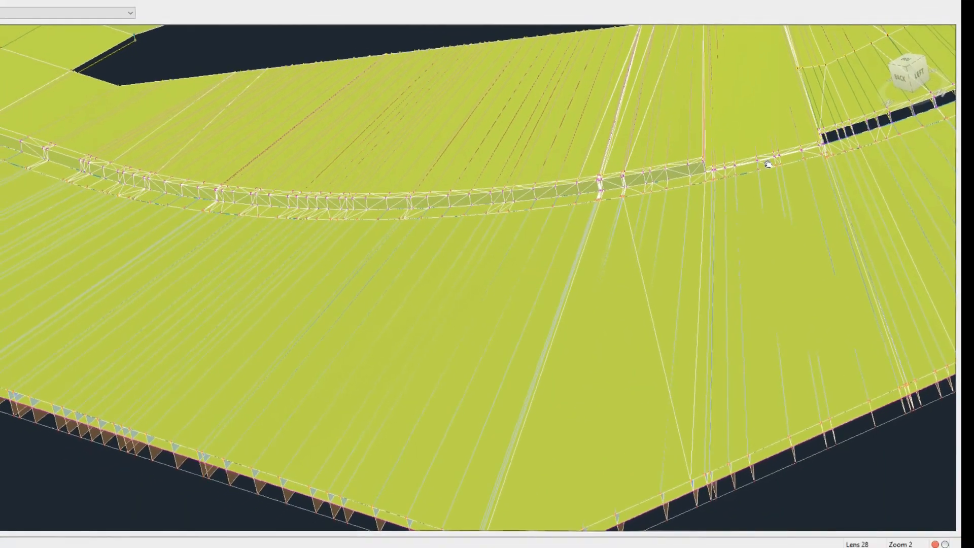
scroll(660, 236, "down", 5)
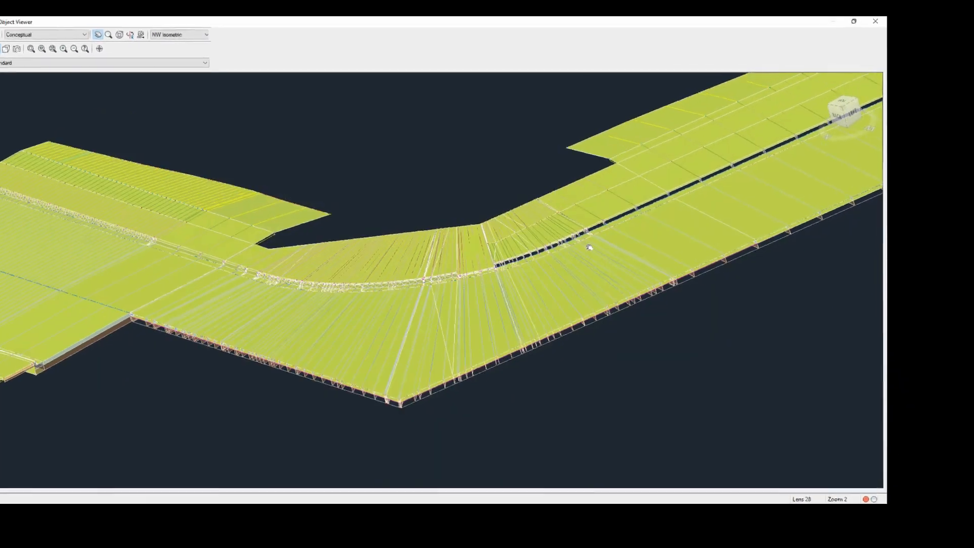
scroll(211, 259, "up", 3)
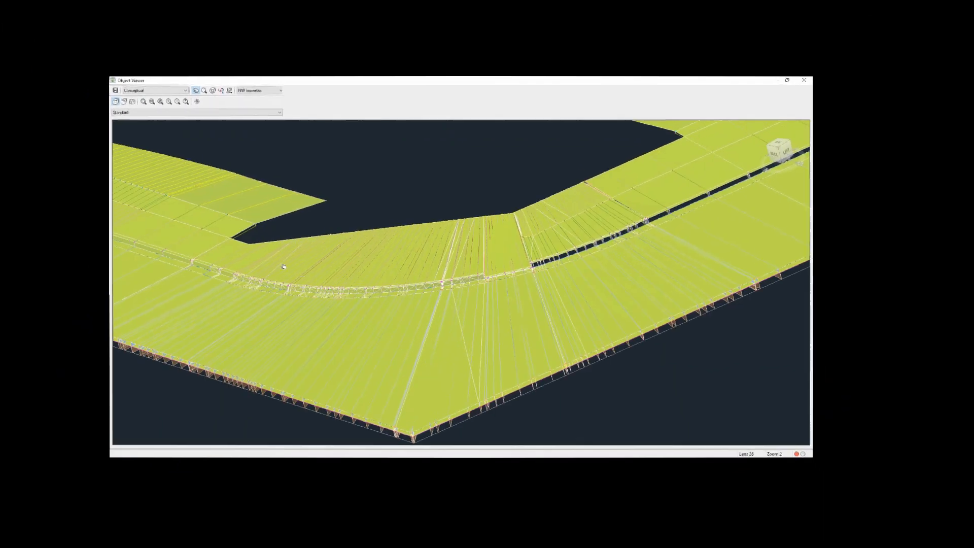
right_click(343, 161)
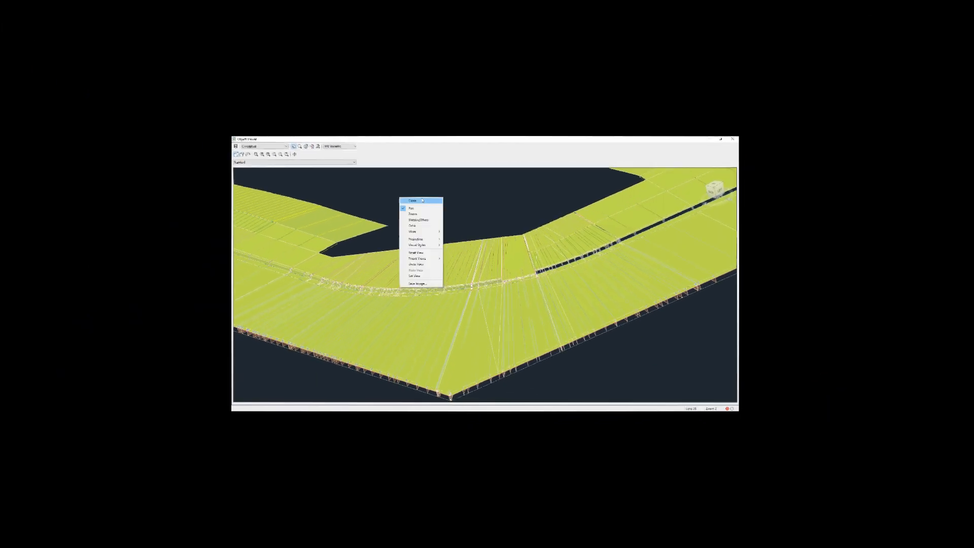
left_click(423, 200)
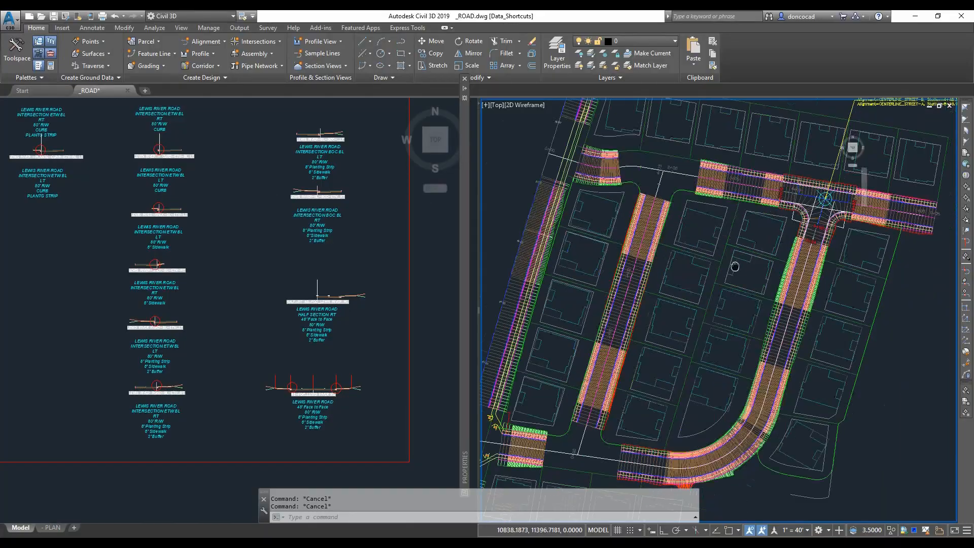
- Start an intersection at the STREET-A and STREET-C crossing and name it STREET-AC
scroll(721, 254, "up", 5)
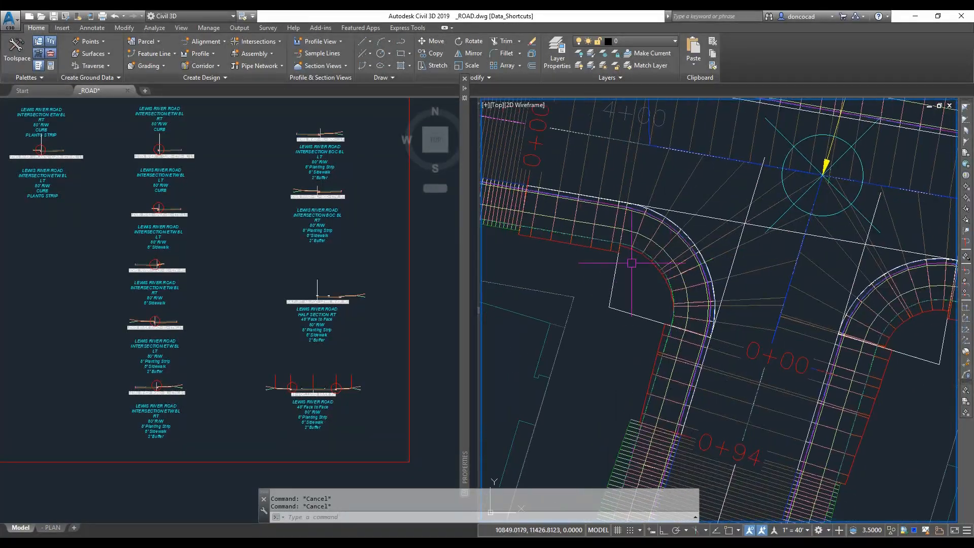
scroll(609, 314, "down", 3)
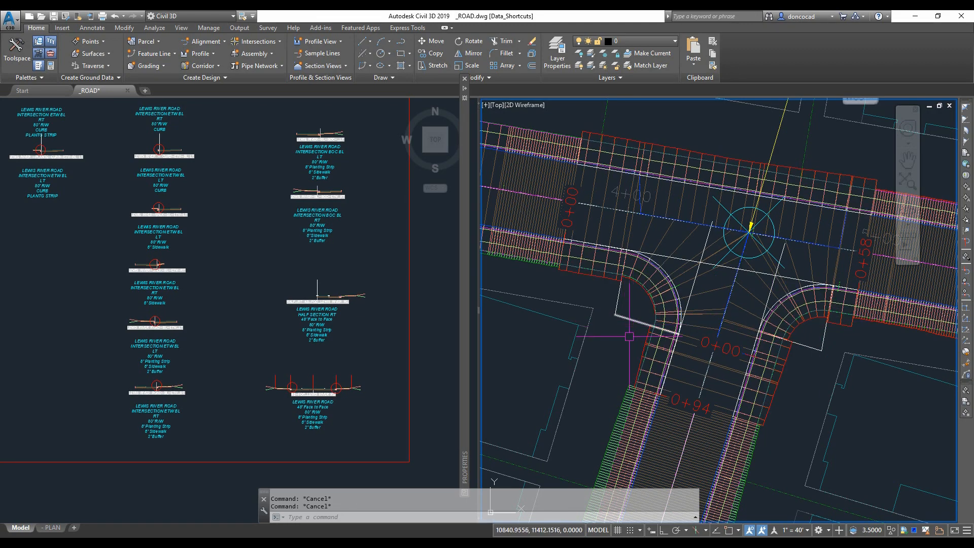
scroll(627, 339, "down", 2)
middle_click_drag(626, 352, 739, 261)
scroll(695, 412, "down", 2)
middle_click_drag(704, 412, 931, 107)
scroll(630, 348, "up", 2)
middle_click_drag(630, 348, 693, 302)
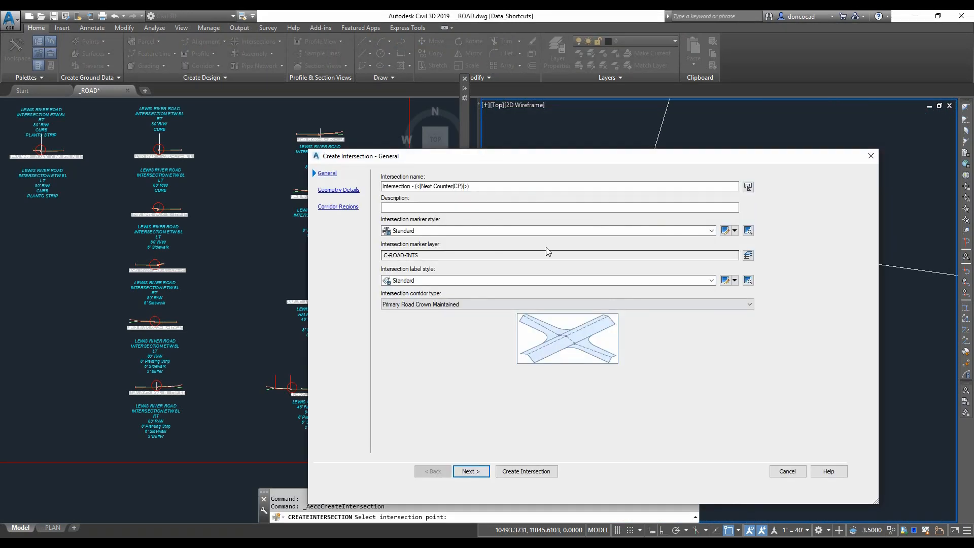
type("STREET-A-C")
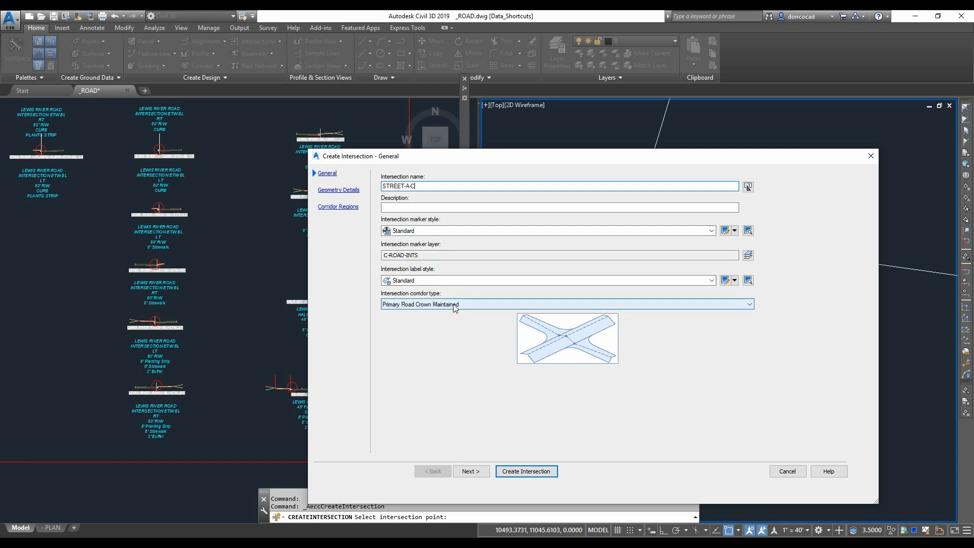
left_click(430, 304)
left_click(429, 322)
left_click(471, 471)
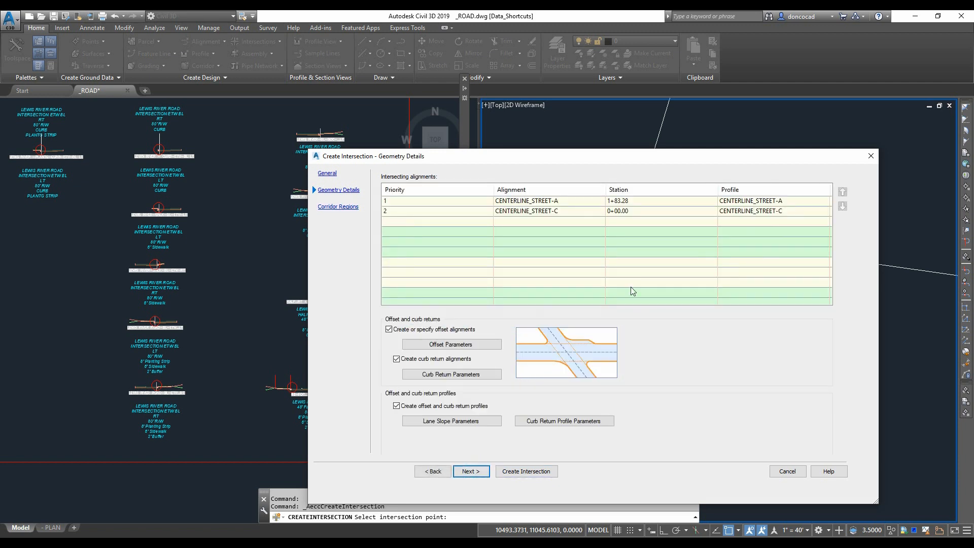
- Set the intersection's left and right offset values for both roads to 14.96'
left_click(435, 348)
left_click(454, 219)
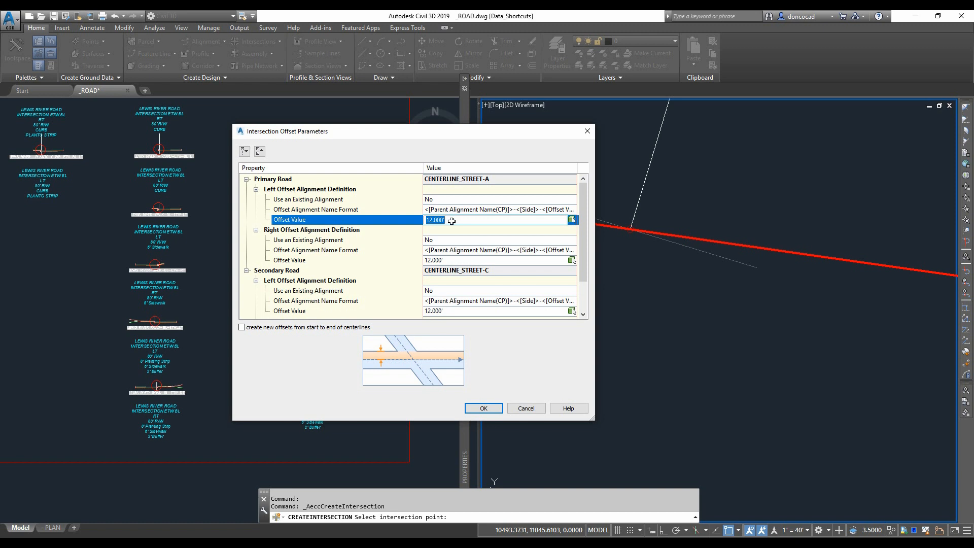
left_click(458, 260)
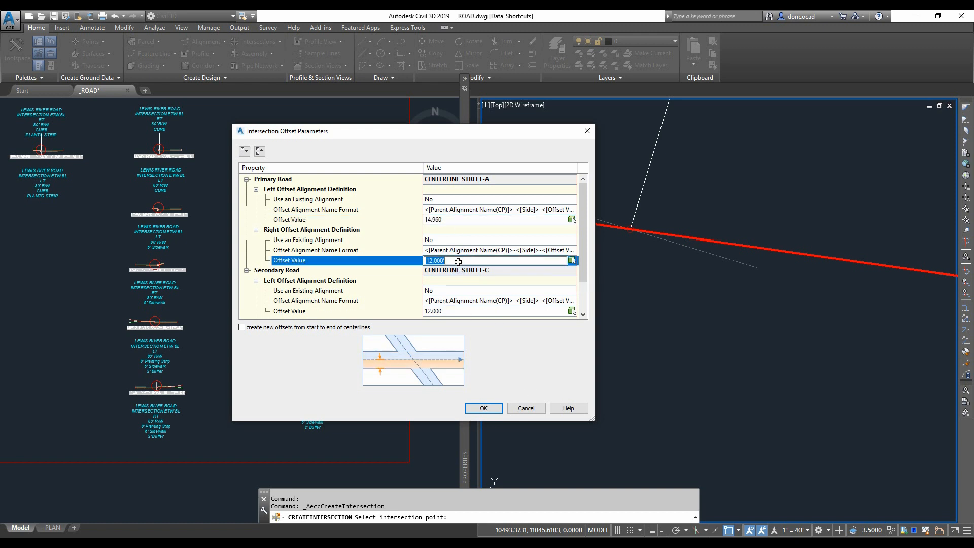
left_click(451, 311)
type("14.96")
scroll(586, 261, "down", 2)
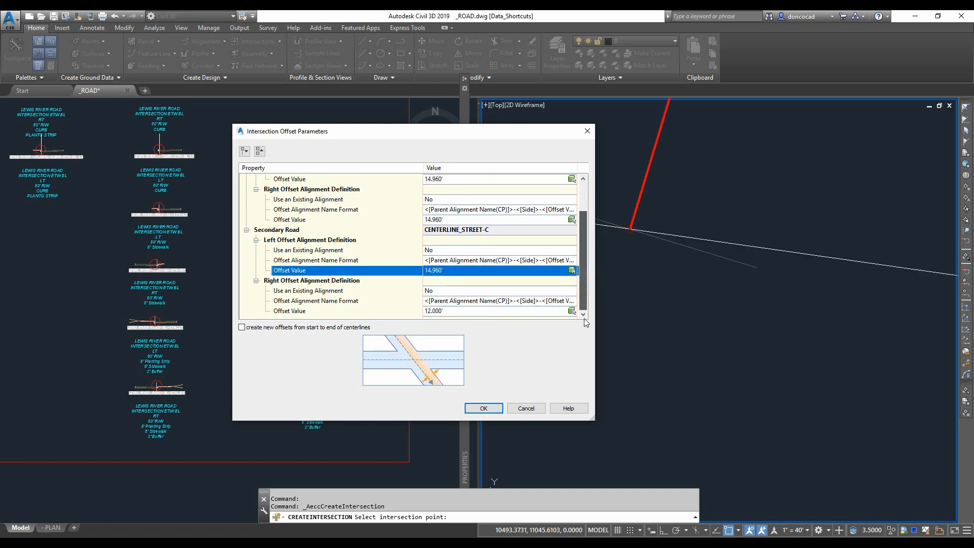
left_click(458, 311)
left_click(487, 408)
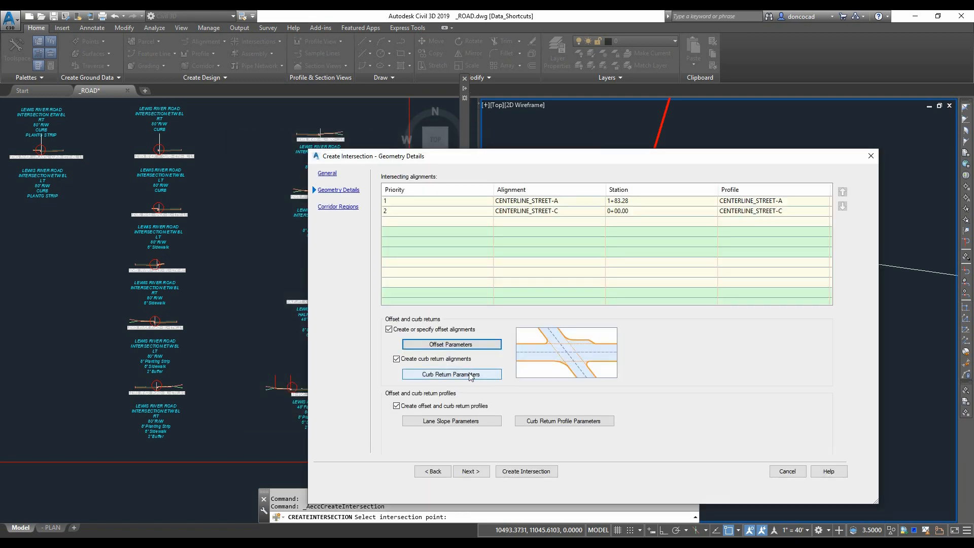
- Review the intersection's curb return and lane slope parameters
left_click(452, 376)
left_click(523, 264)
left_click(463, 429)
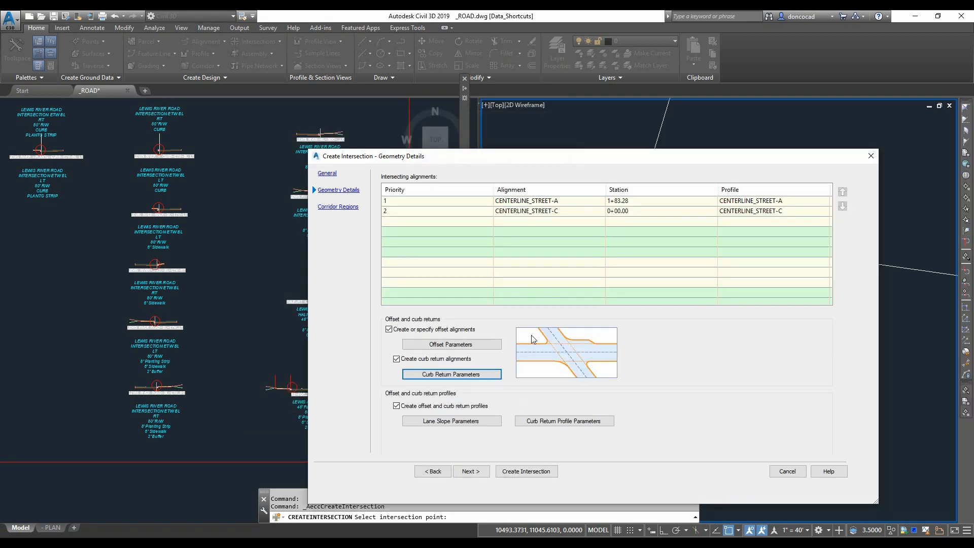
left_click(471, 375)
left_click(467, 428)
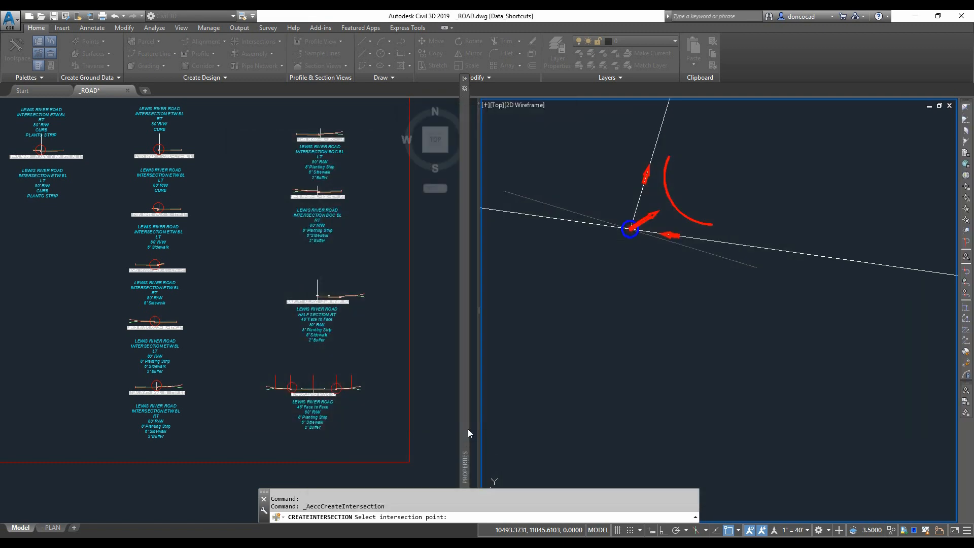
- Set the curb return profile lengths to extend along the incoming and outgoing lanes to 10'
left_click(564, 421)
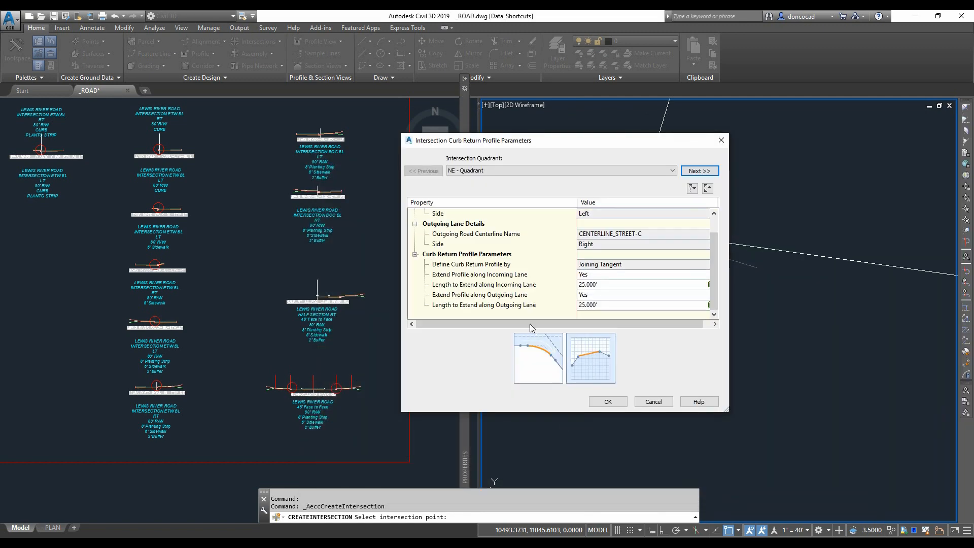
left_click(615, 289)
type("10")
left_click(612, 307)
type("1")
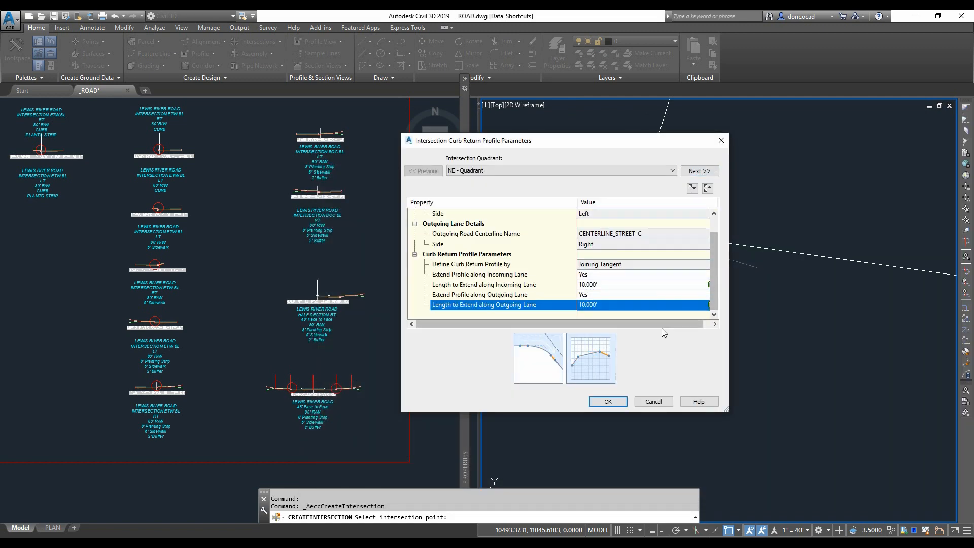
left_click(608, 401)
- Go to the corridor regions page and assign CURB RETURN FILLET-DONCO to the Curb Return Fillets region
left_click(472, 471)
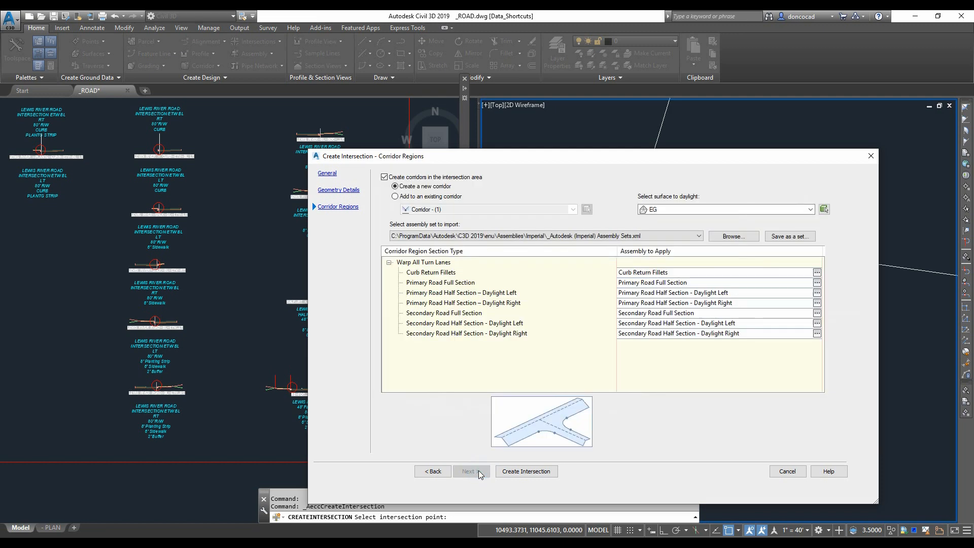
left_click(817, 273)
left_click(570, 135)
scroll(507, 193, "down", 1)
left_click(507, 193)
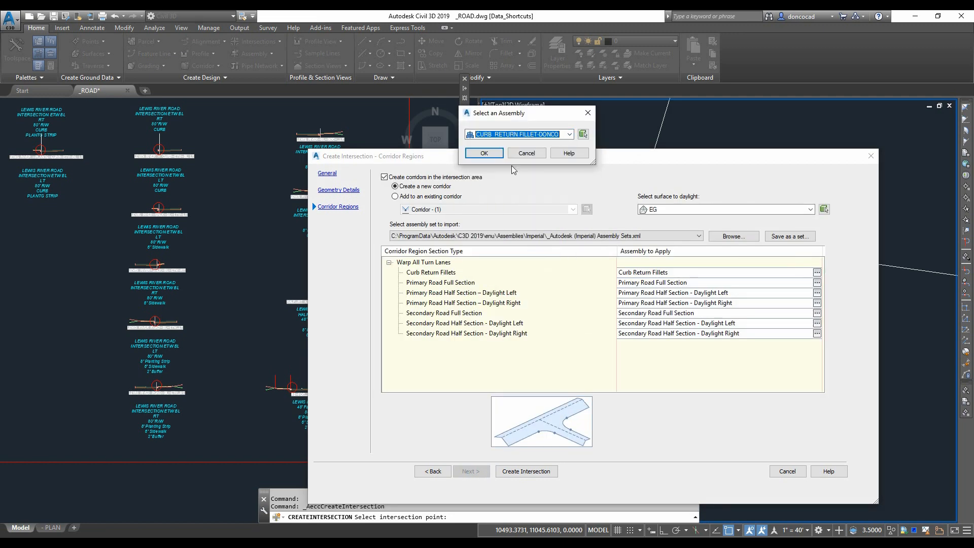
left_click(516, 153)
- Assign FULL-SECTION-CL-BL_32-FOC_50-ROW to the Primary Road Full Section region
left_click(817, 283)
left_click(569, 134)
scroll(596, 206, "down", 3)
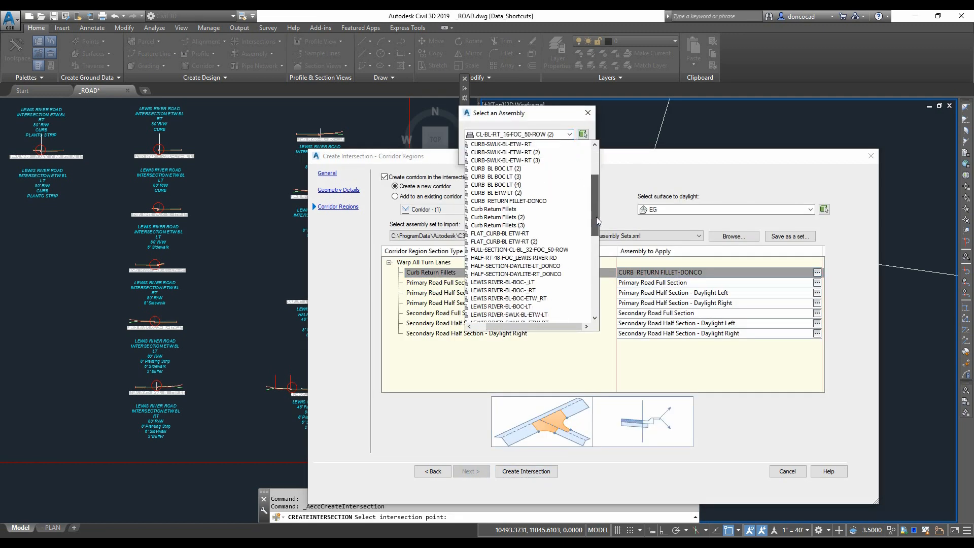
left_click(493, 250)
left_click(515, 152)
left_click(817, 292)
left_click(569, 134)
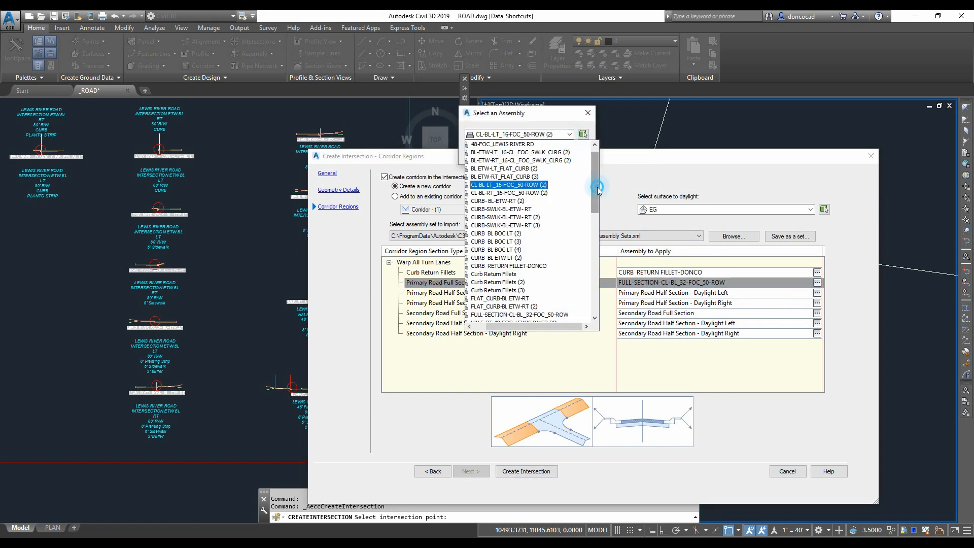
scroll(593, 222, "down", 2)
left_click(507, 217)
left_click(484, 152)
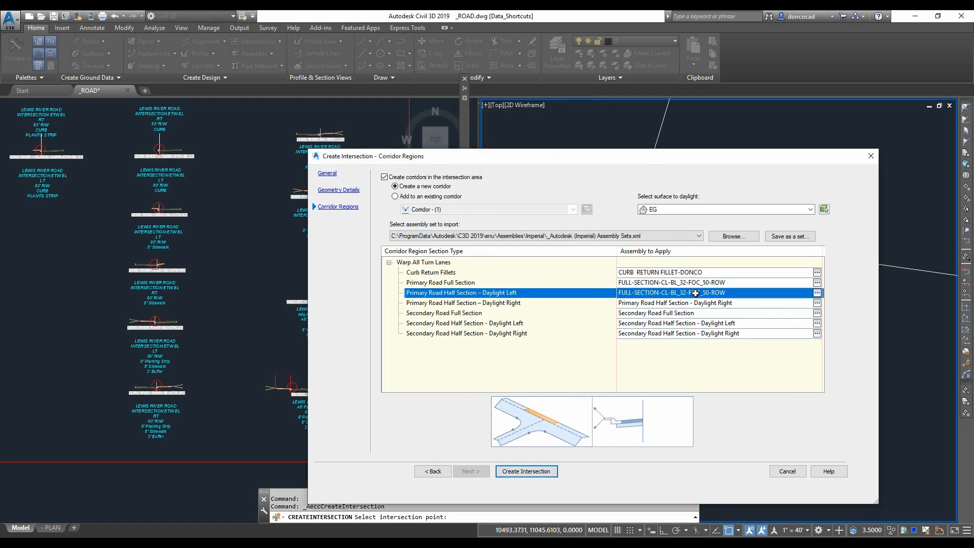
- Assign HALF-SECTION-DAYLITE-LT_DONCO to the Primary Road Half Section – Daylight Left region
left_click(817, 293)
left_click(570, 134)
left_click(590, 180)
left_click(570, 133)
scroll(591, 193, "down", 5)
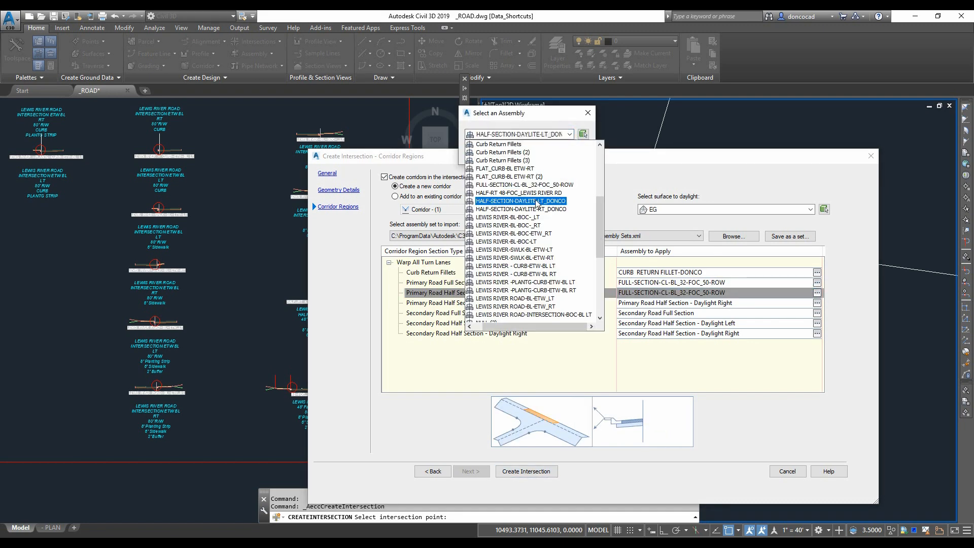
left_click(534, 201)
left_click(484, 152)
- Assign HALF-SECTION-DAYLITE-RT_DONCO to the Primary Road Half Section – Daylight Right region
left_click(817, 293)
left_click(570, 134)
scroll(538, 263, "down", 2)
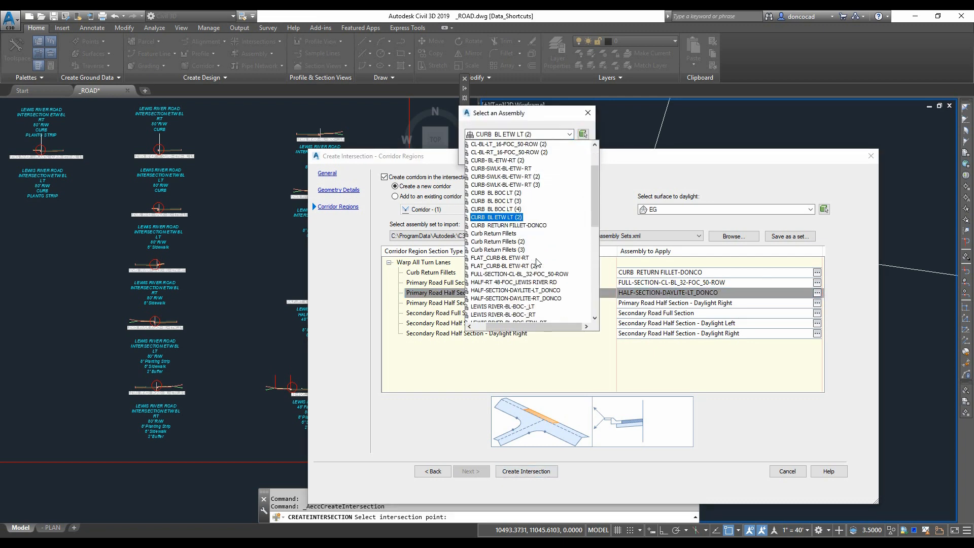
left_click(539, 300)
key("Return")
- Assign FULL-SECTION-CL-BL_32-FOC_50-ROW to the Secondary Road Full Section region
left_click(817, 313)
left_click(570, 134)
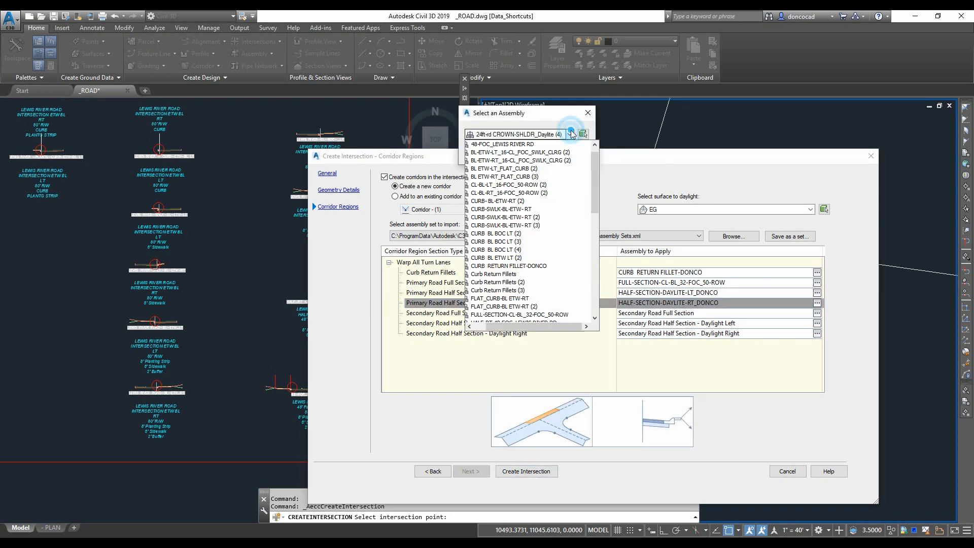
scroll(598, 199, "down", 3)
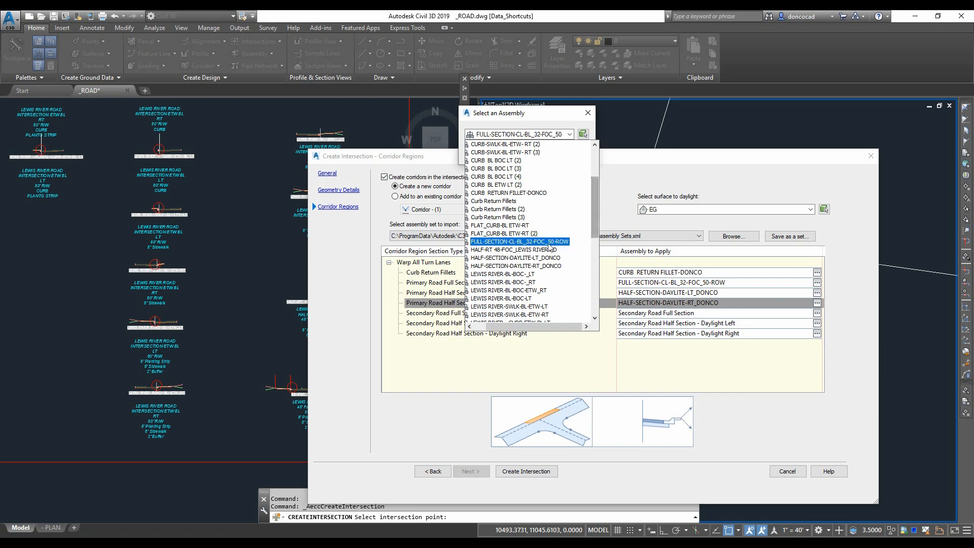
left_click(548, 243)
left_click(485, 151)
- Assign HALF-SECTION-DAYLITE-LT_DONCO to the Secondary Road Half Section – Daylight Left region
left_click(818, 323)
left_click(570, 136)
left_click_drag(594, 175, 595, 200)
left_click(515, 282)
left_click(485, 151)
- Assign HALF-SECTION-DAYLITE-RT_DONCO to the Secondary Road Half Section – Daylight Right region
left_click(817, 334)
left_click(570, 134)
left_click(515, 218)
left_click(485, 151)
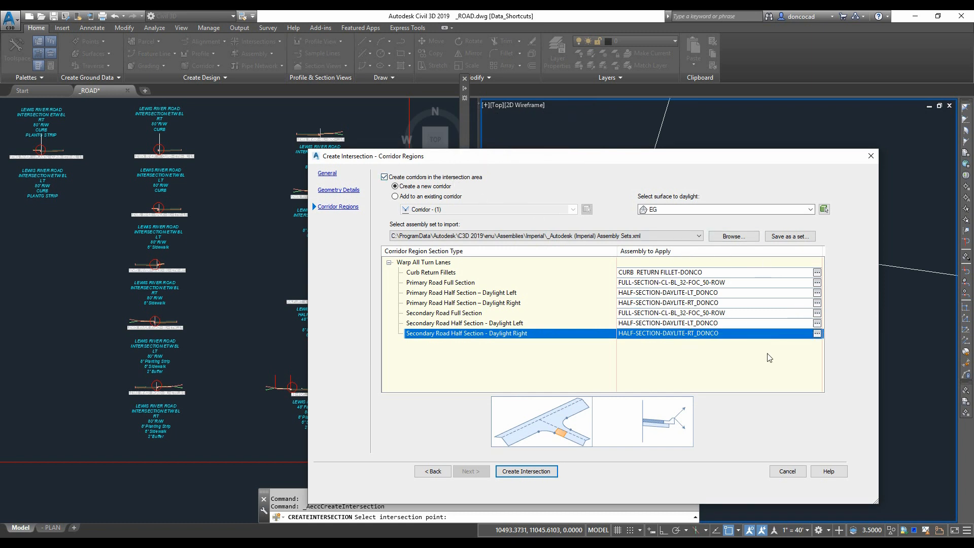
left_click(734, 236)
left_click(710, 248)
left_click(730, 443)
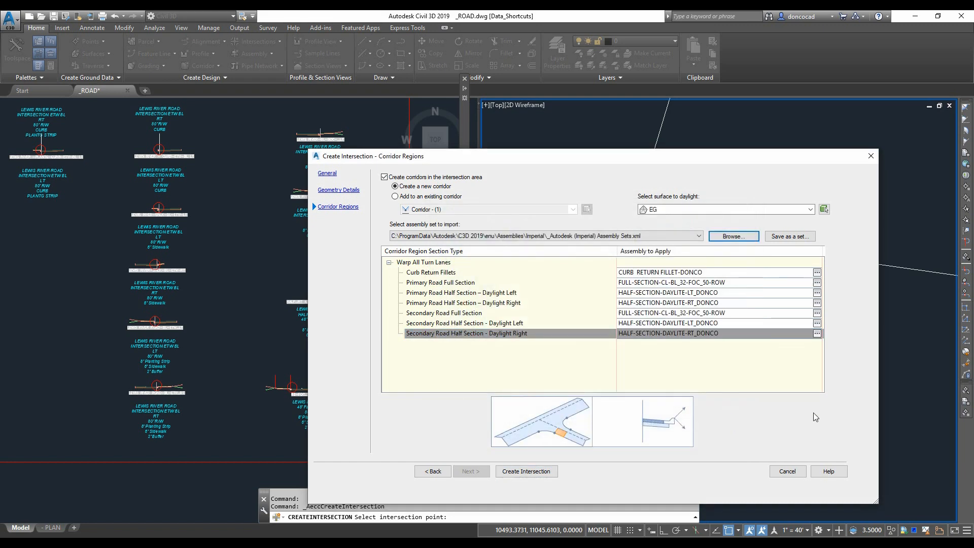
- Create the intersection, continuing with the current secondary road profiles
left_click(532, 473)
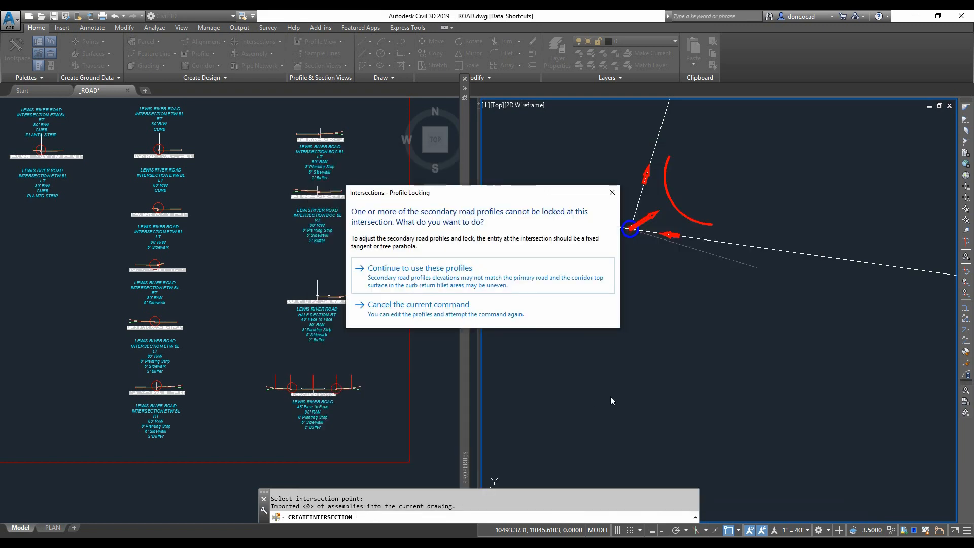
left_click(526, 329)
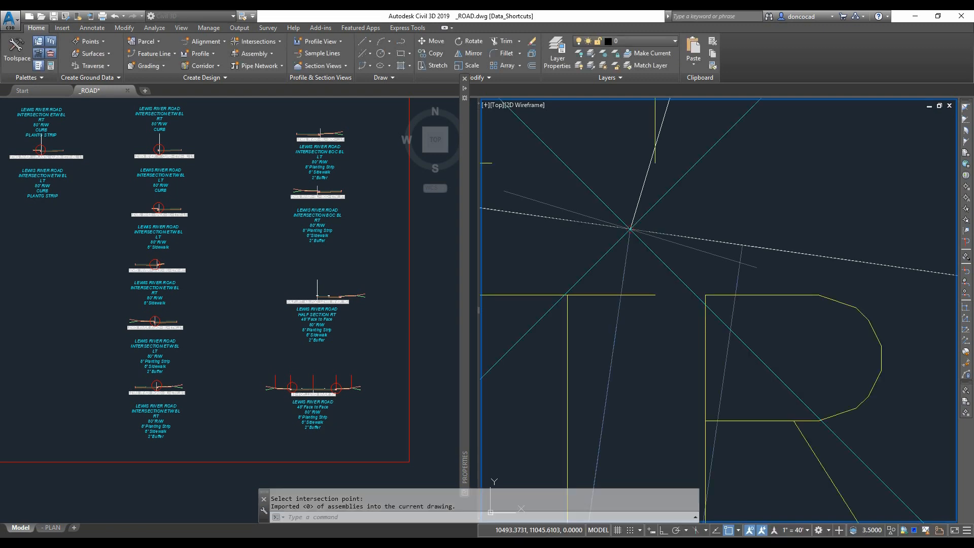
- Examine the new intersection corridor in the plan viewport and save the drawing
scroll(801, 340, "down", 9)
scroll(800, 358, "down", 2)
middle_click_drag(801, 358, 744, 313)
scroll(718, 318, "down", 1)
scroll(590, 356, "up", 3)
middle_click_drag(590, 356, 640, 372)
left_click(637, 352)
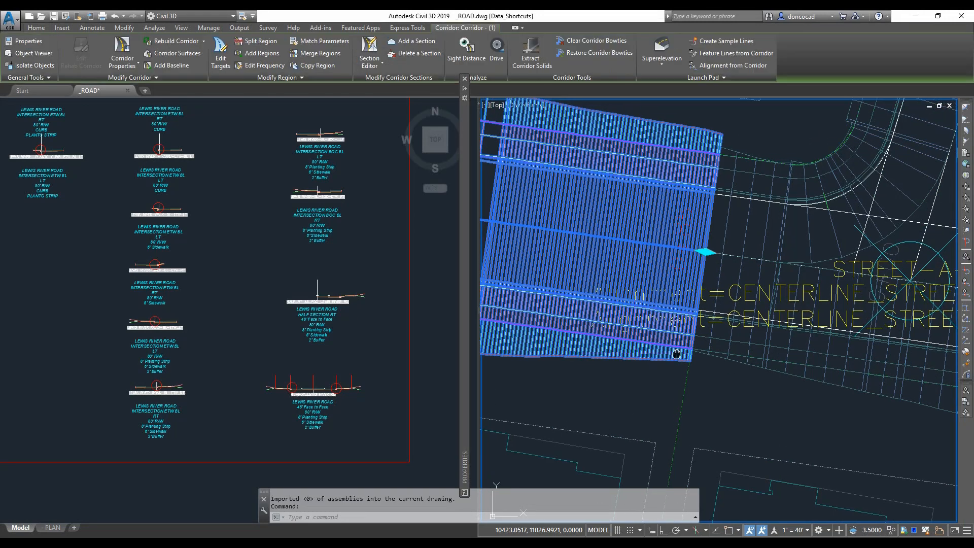
key("Escape")
key("Escape")
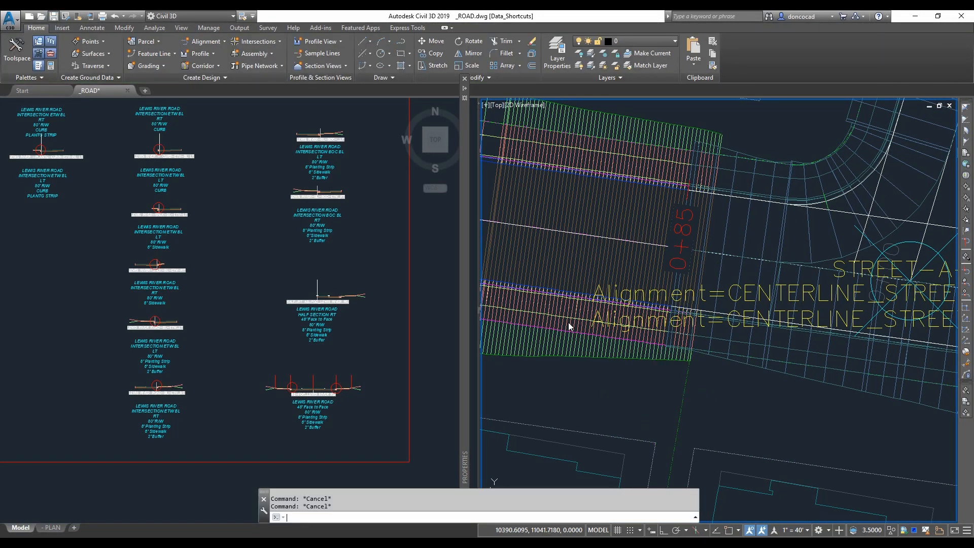
key("ctrl+s")
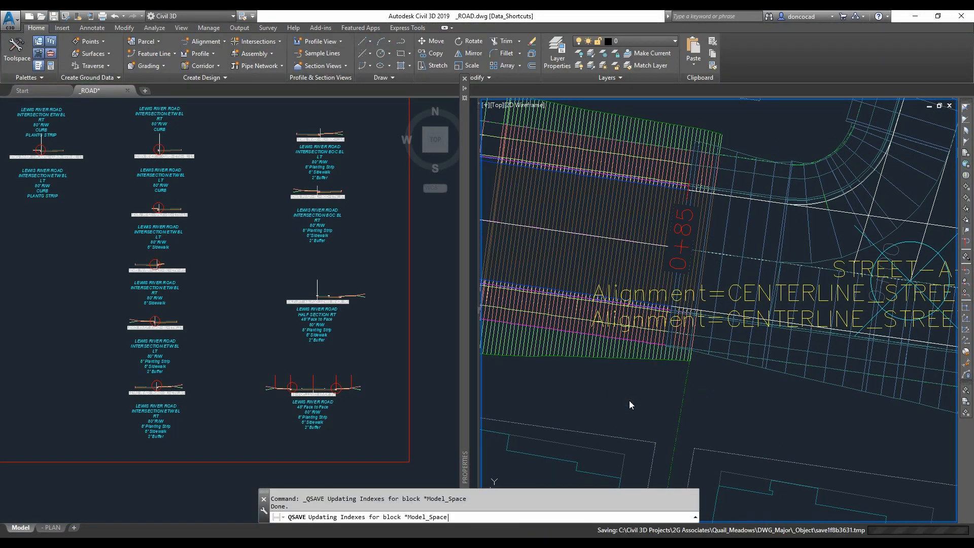
- Inspect the corridor edge west of the STREET-A-C intersection up close
left_click(607, 396)
key("Escape")
key("Escape")
scroll(609, 395, "down", 2)
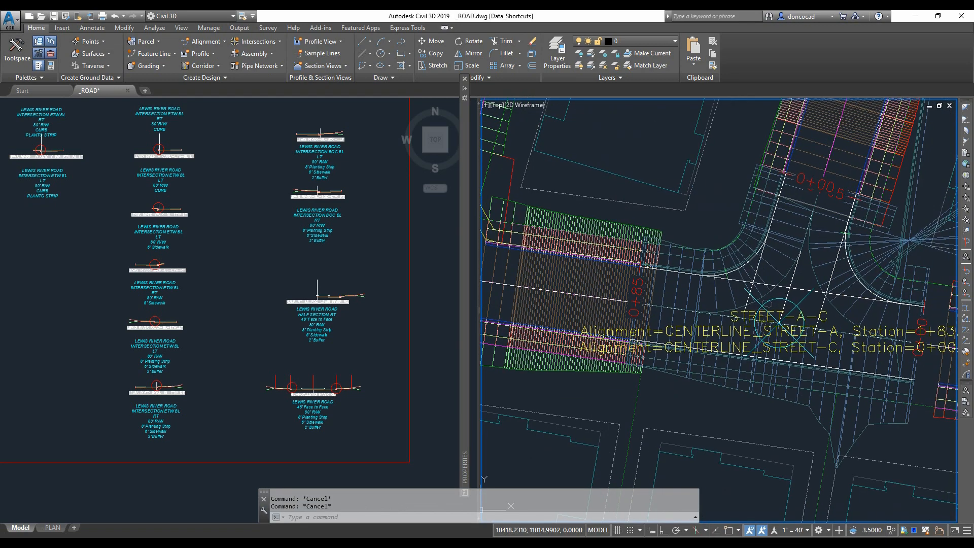
left_click(606, 369)
scroll(634, 307, "up", 6)
scroll(703, 315, "down", 4)
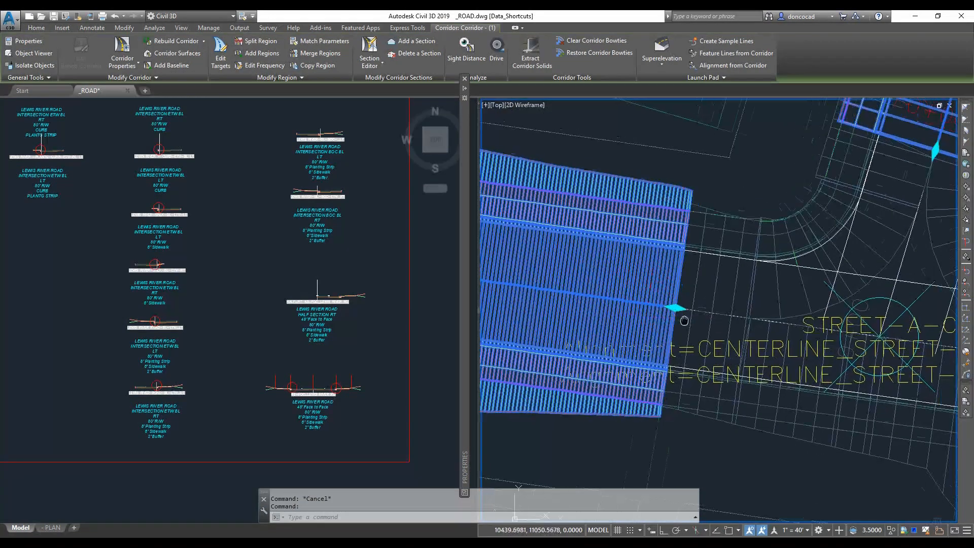
scroll(703, 312, "up", 4)
left_click(718, 299)
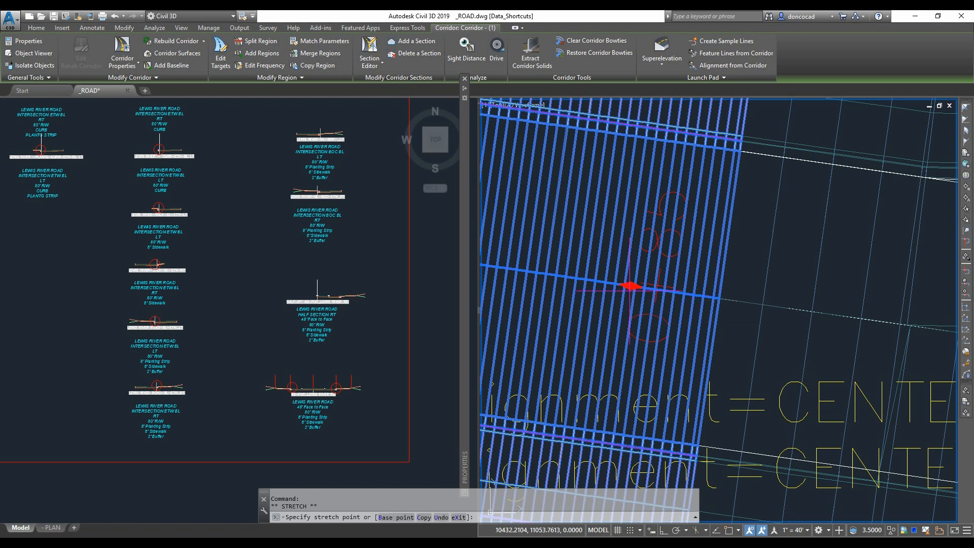
scroll(631, 286, "down", 1)
key("F3")
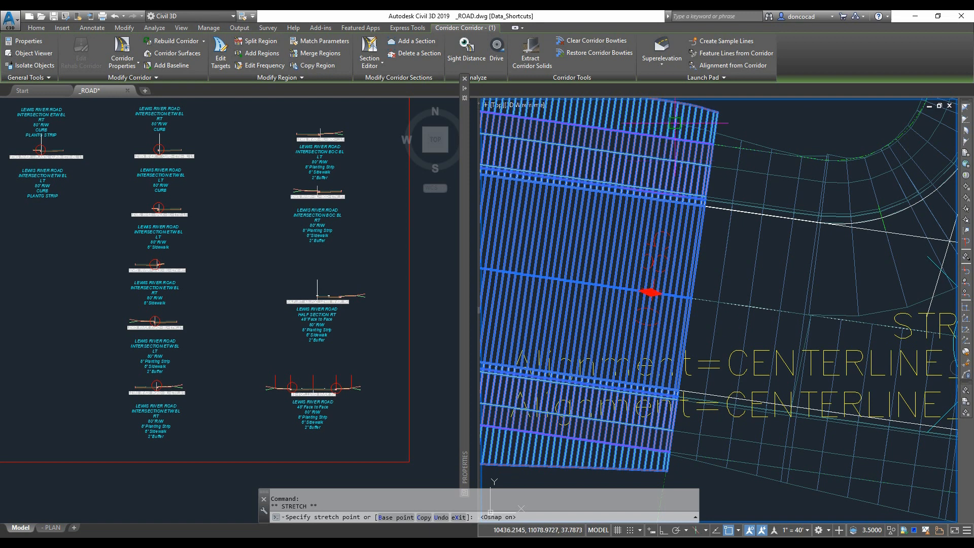
- Open the intersection corridor's properties and change its code set style
right_click(560, 247)
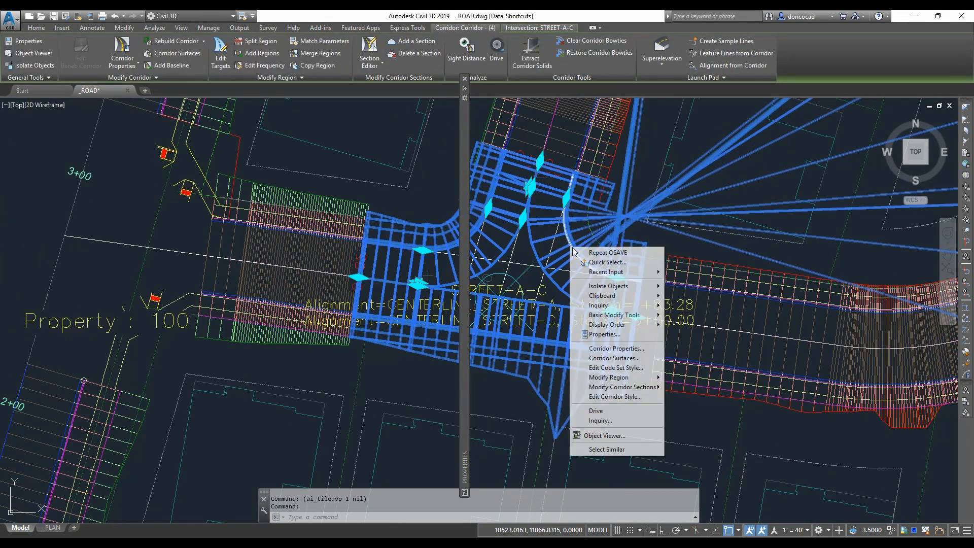
left_click(624, 346)
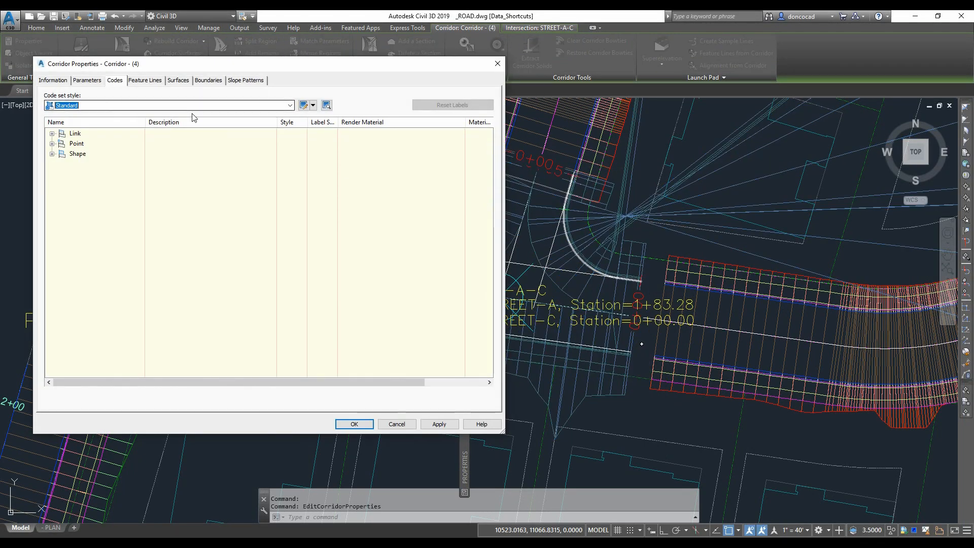
left_click(192, 105)
left_click(112, 166)
left_click(354, 424)
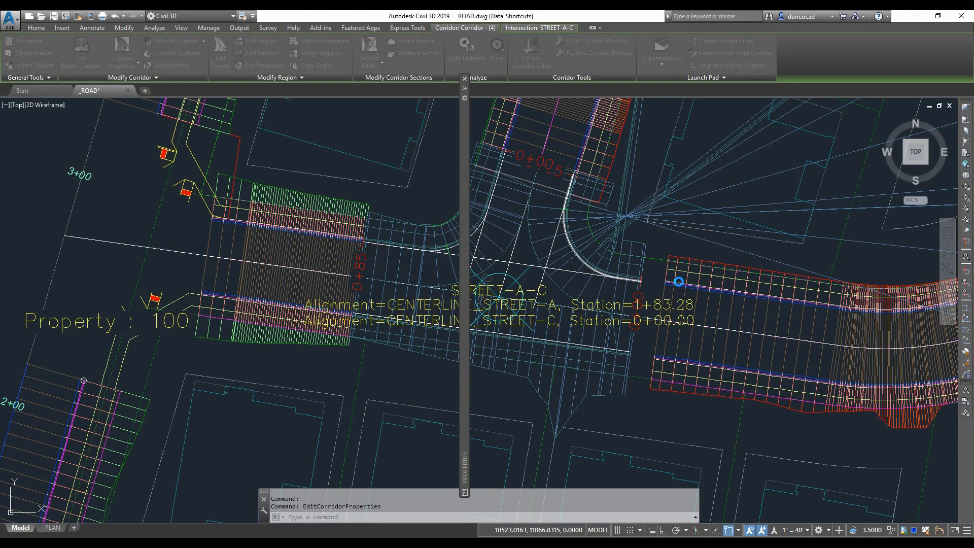
- Open target mapping for the intersection's curb return regions and review their width targets
middle_click_drag(562, 262, 571, 273)
left_click(569, 274)
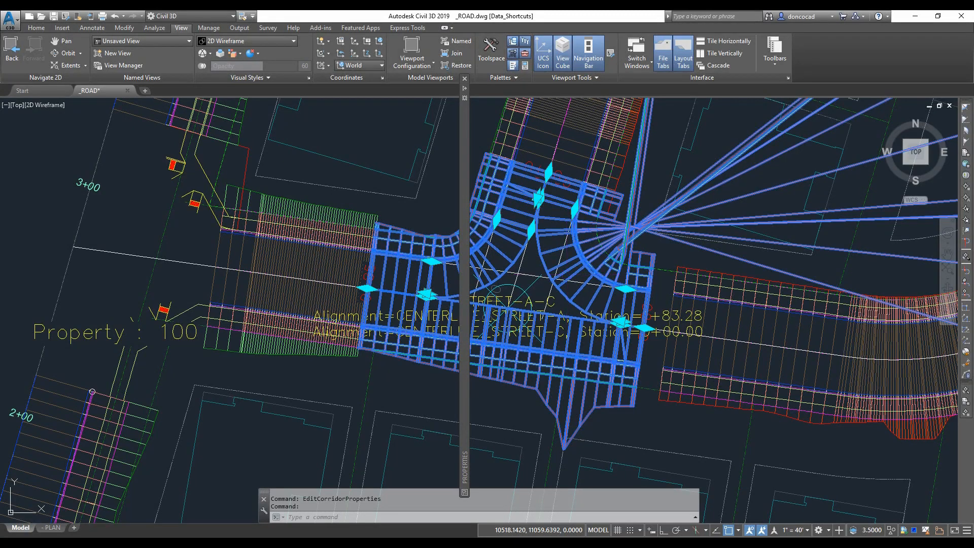
right_click(580, 273)
mouse_move(690, 402)
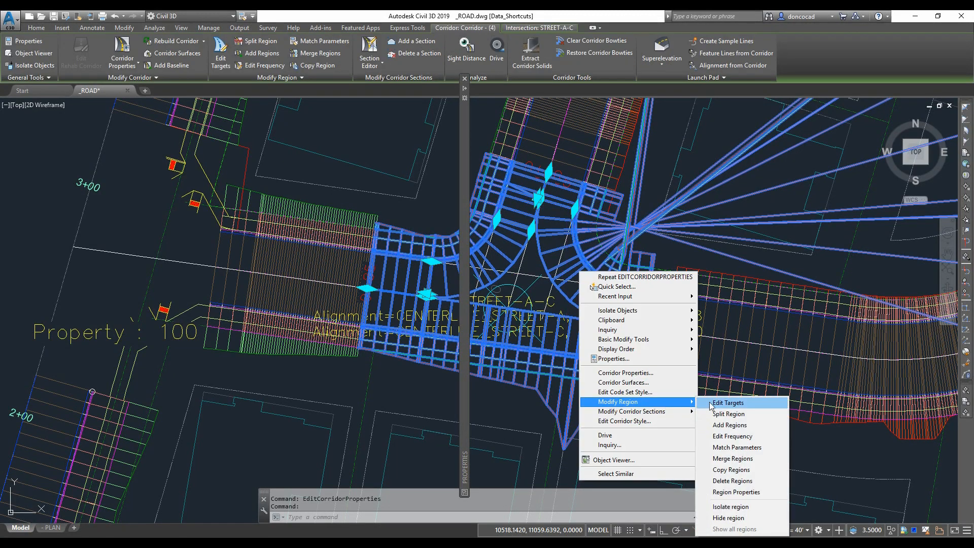
left_click(727, 403)
left_click(576, 254)
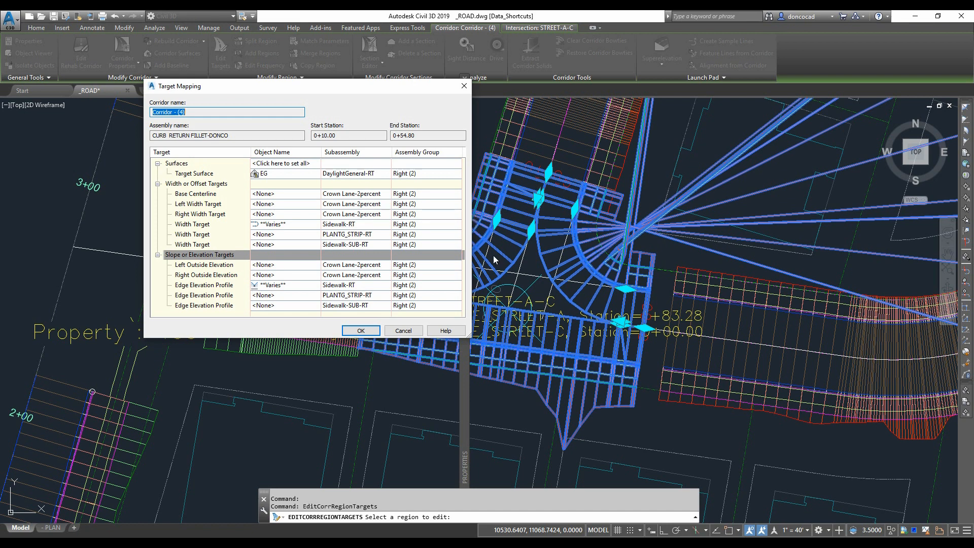
left_click(264, 203)
left_click_drag(514, 178, 507, 94)
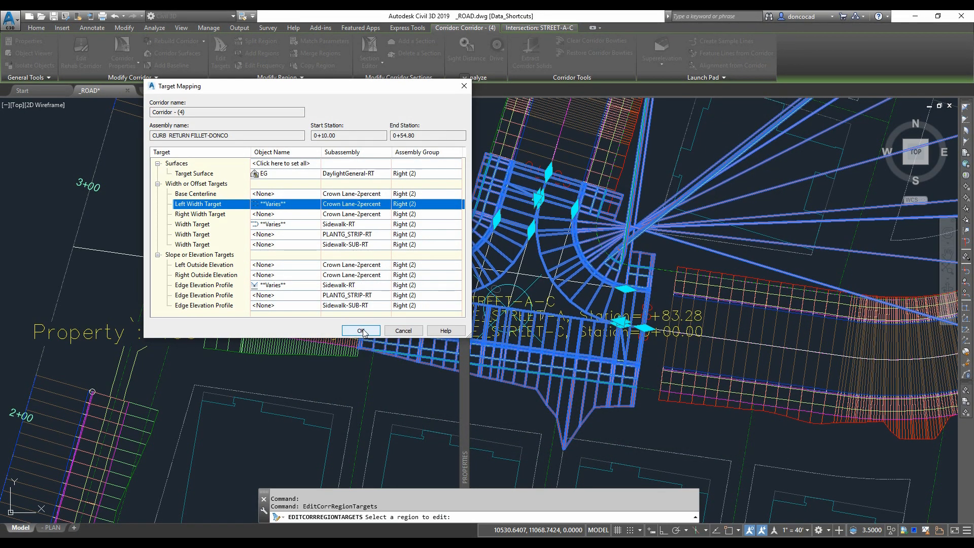
left_click(361, 330)
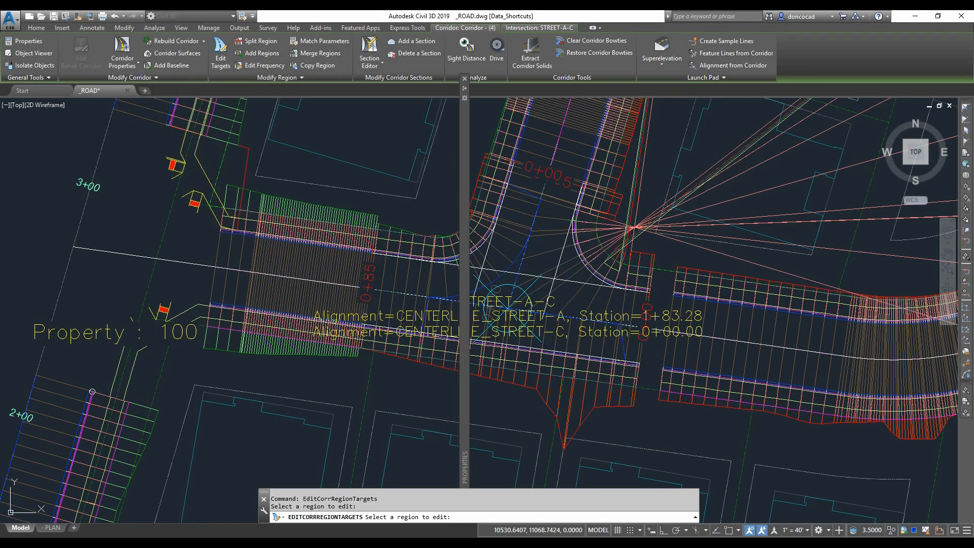
left_click(560, 257)
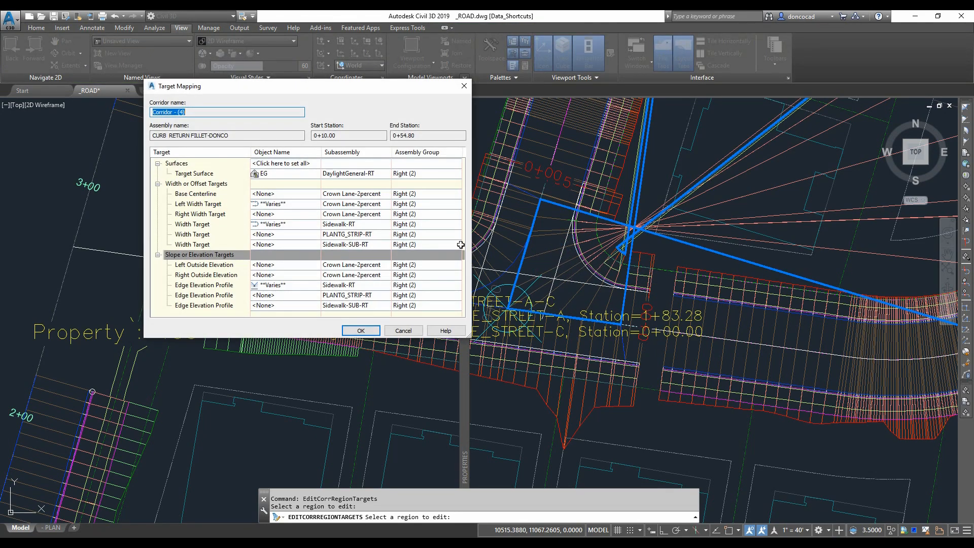
left_click(361, 331)
- Add CENTERLINE_STREET-A and a second alignment as left width targets for the curb return region from 0+25.00 to 0+60.46, then exit the command
middle_click_drag(605, 300, 658, 292)
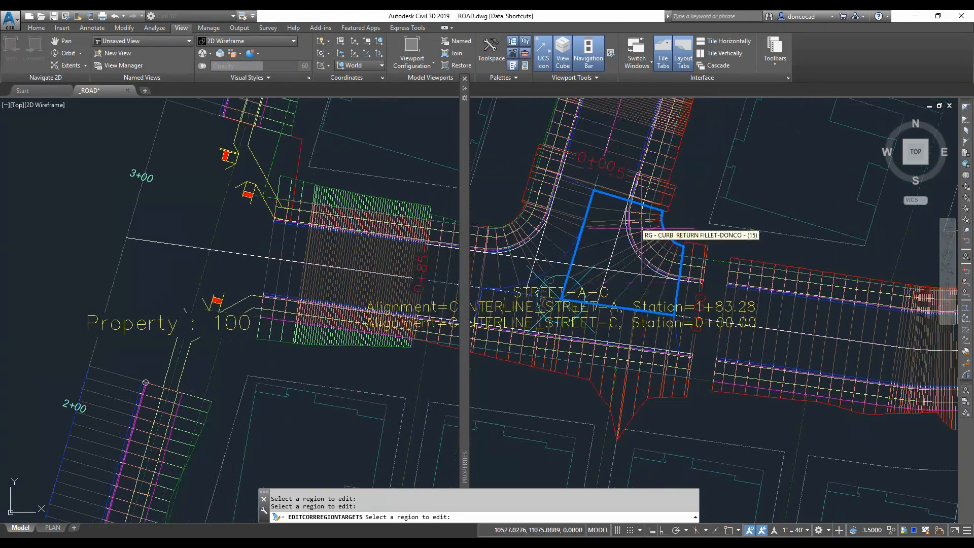
middle_click_drag(565, 248, 600, 253)
left_click(597, 252)
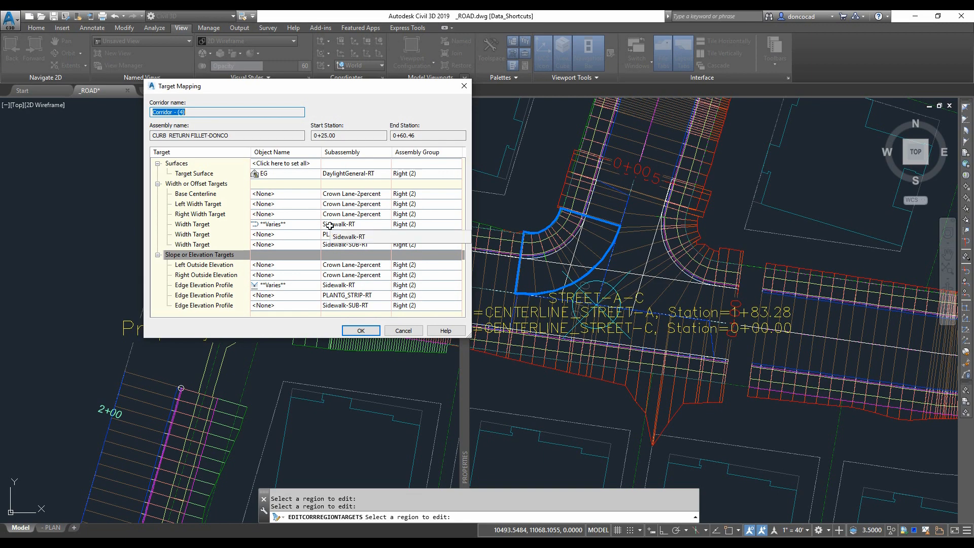
left_click(304, 203)
left_click_drag(745, 184, 746, 195)
left_click(512, 201)
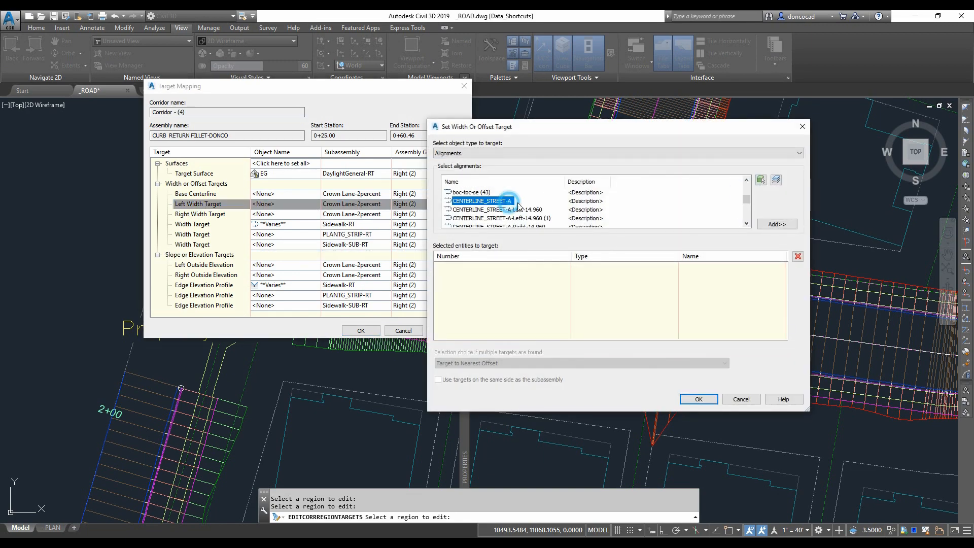
left_click(777, 224)
left_click(746, 223)
left_click(500, 201)
left_click(777, 224)
left_click(698, 399)
left_click(361, 330)
mouse_move(577, 285)
middle_mouse_down()
mouse_move(614, 307)
mouse_move(736, 322)
mouse_move(675, 309)
middle_mouse_up()
key("Escape")
key("Escape")
key("Escape")
- Zoom in on the corridor edge near the STREET-A-C intersection and select the corridor
middle_click_drag(590, 415, 588, 414)
scroll(812, 379, "up", 2)
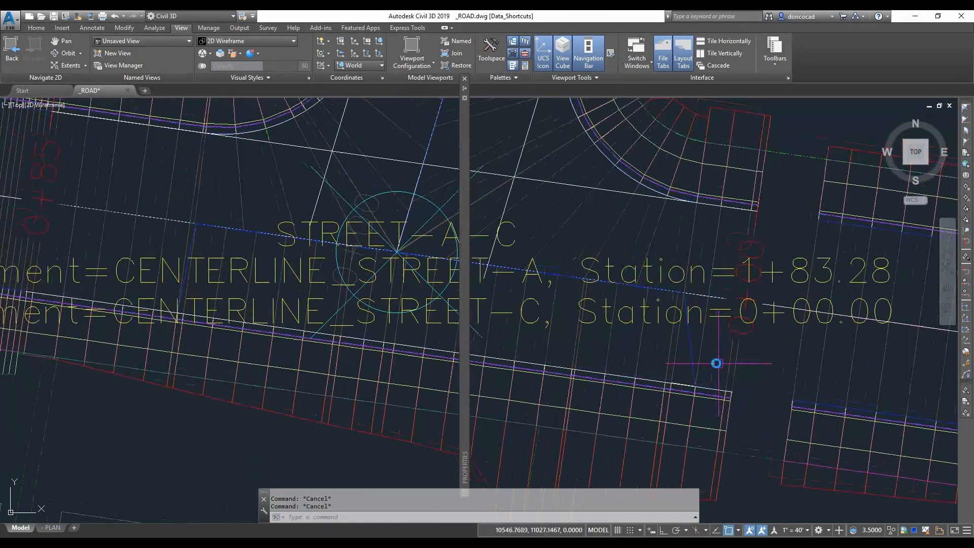
middle_click_drag(717, 363, 753, 393)
scroll(735, 390, "down", 1)
scroll(830, 333, "up", 2)
left_click(792, 230)
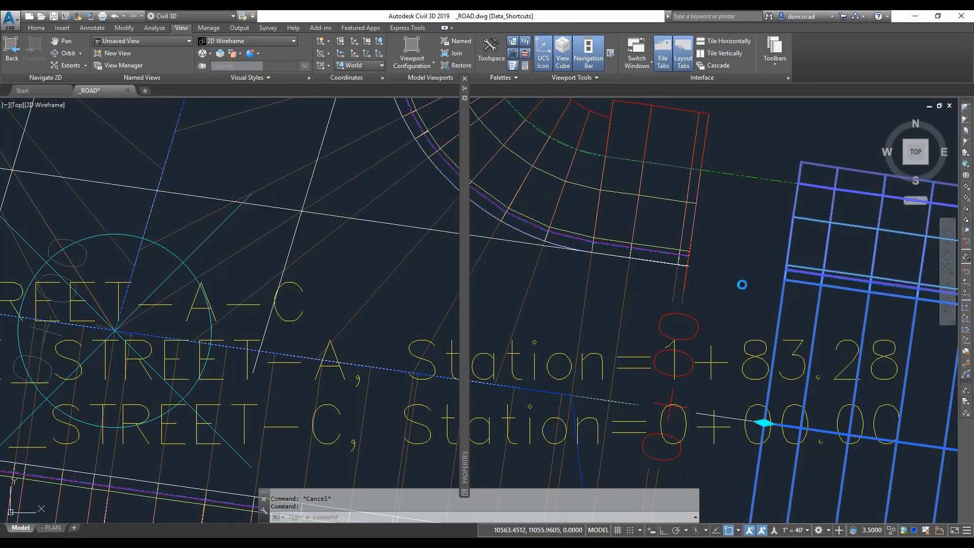
middle_click_drag(726, 428, 735, 321)
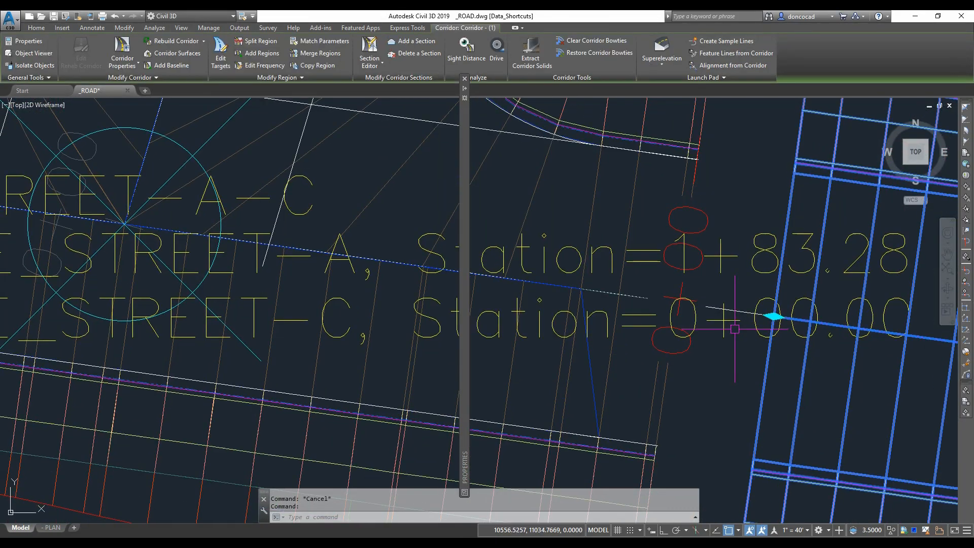
left_click(773, 316)
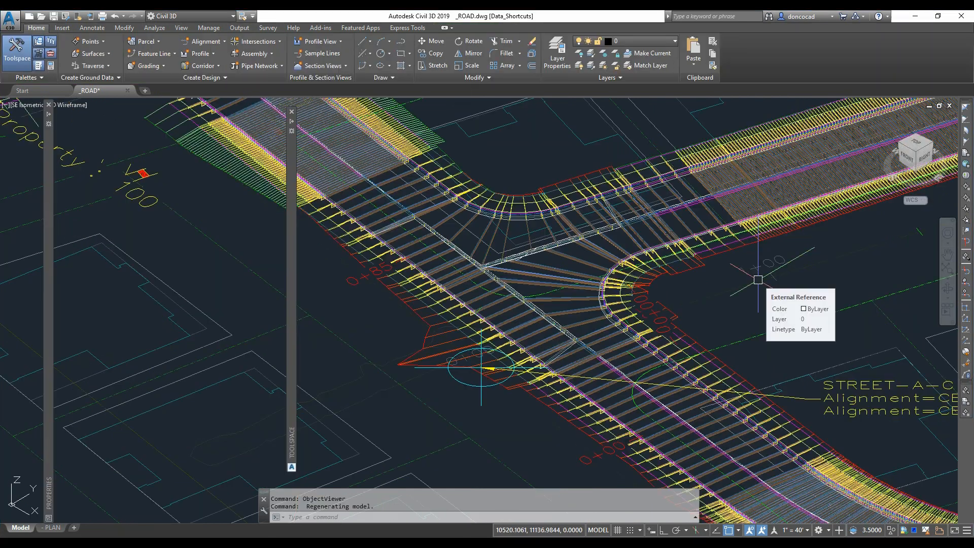
- Orbit and examine the intersection corridor in 3D in the Object Viewer with realistic shading
scroll(672, 315, "up", 10)
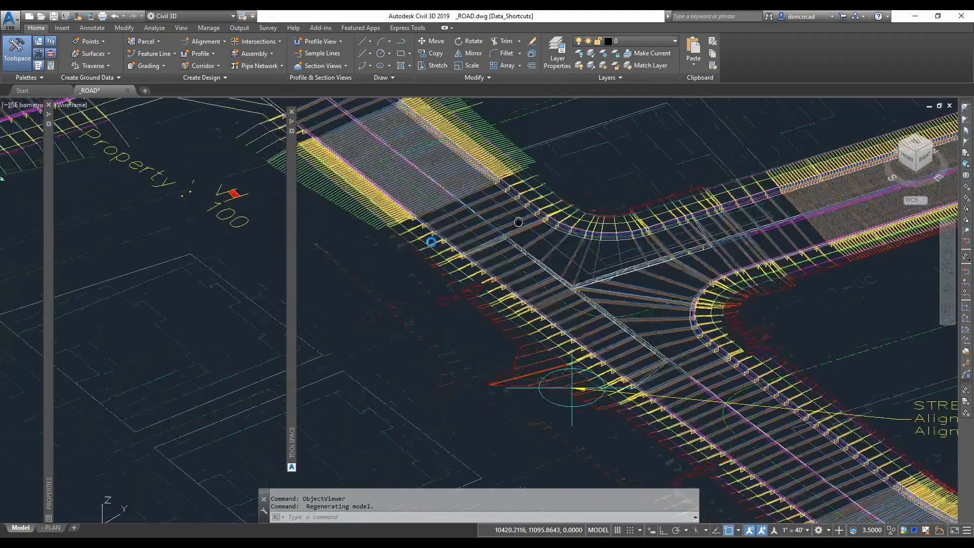
scroll(604, 218, "down", 3)
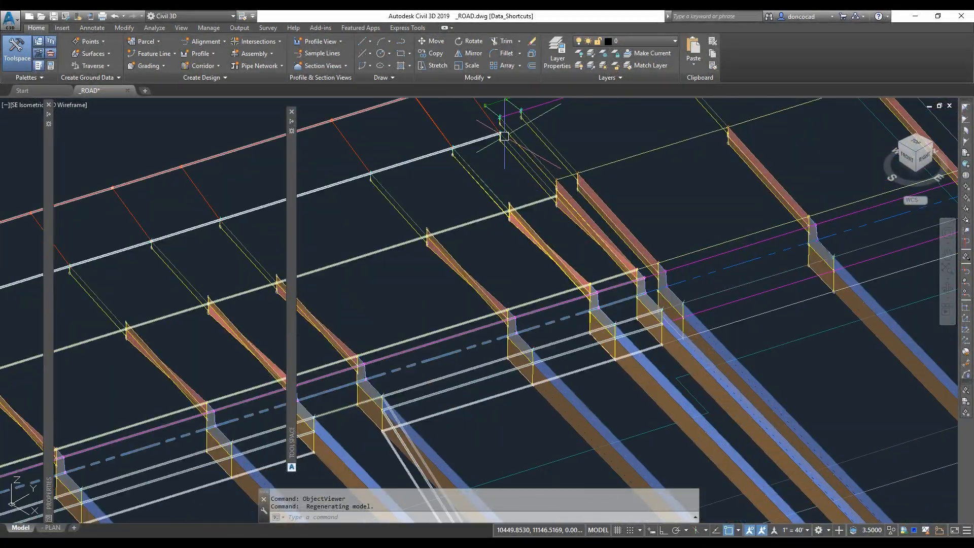
scroll(553, 221, "up", 4)
middle_click_drag(545, 228, 496, 242)
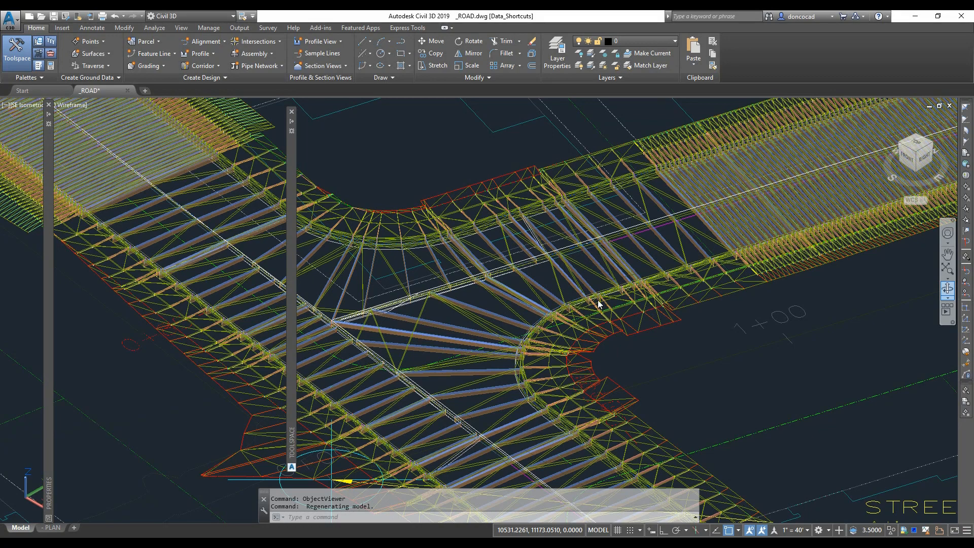
middle_click_drag(598, 304, 683, 319, "shift")
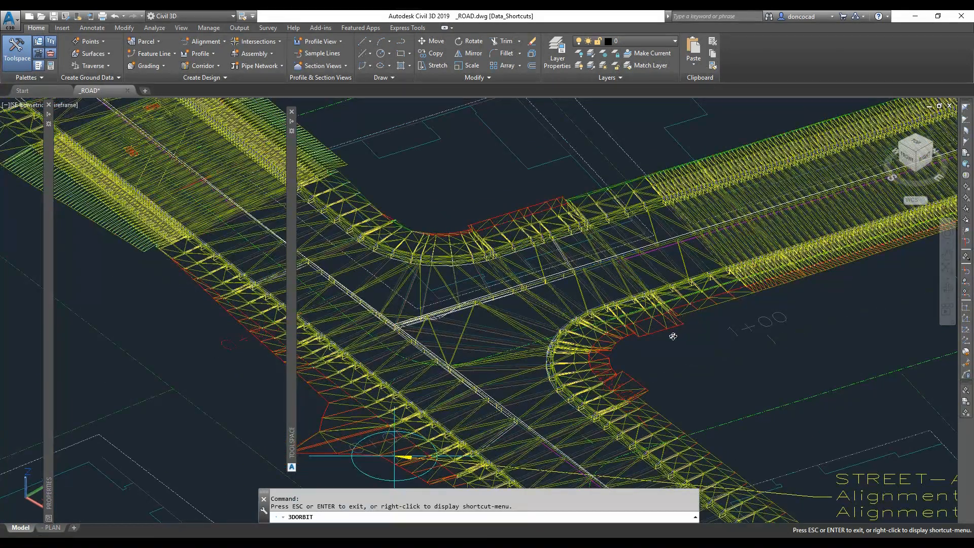
key("Escape")
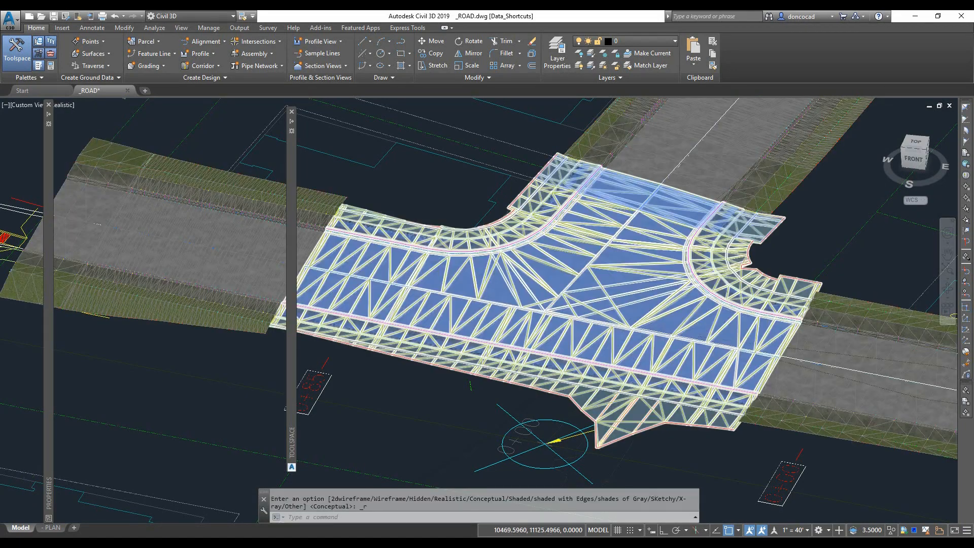
scroll(392, 336, "up", 4)
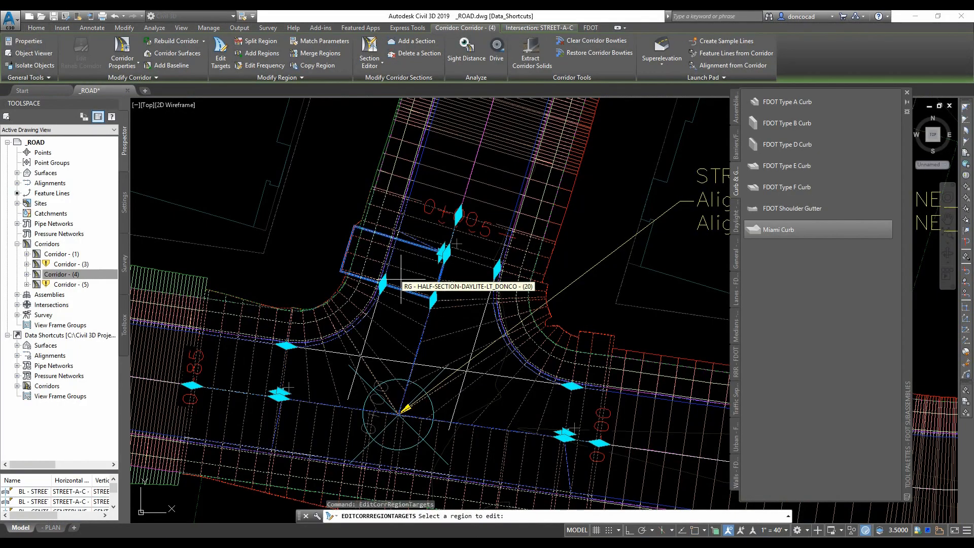
- Remove all width targets of the Sidewalk-LT subassembly in the HALF-SECTION-DAYLITE-LT region from 0+34.30 to 0+47.72
left_click(406, 276)
left_click(496, 286)
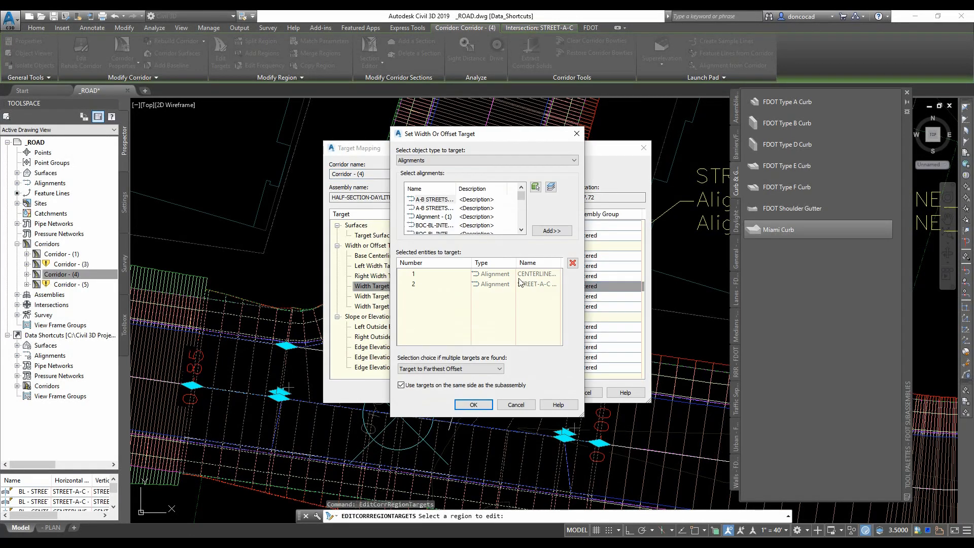
left_click(522, 284)
left_click(573, 263)
left_click(550, 274)
left_click(573, 263)
left_click(476, 404)
- Remove the Sidewalk-LT edge elevation profile targets in that region and close target mapping
left_click(477, 345)
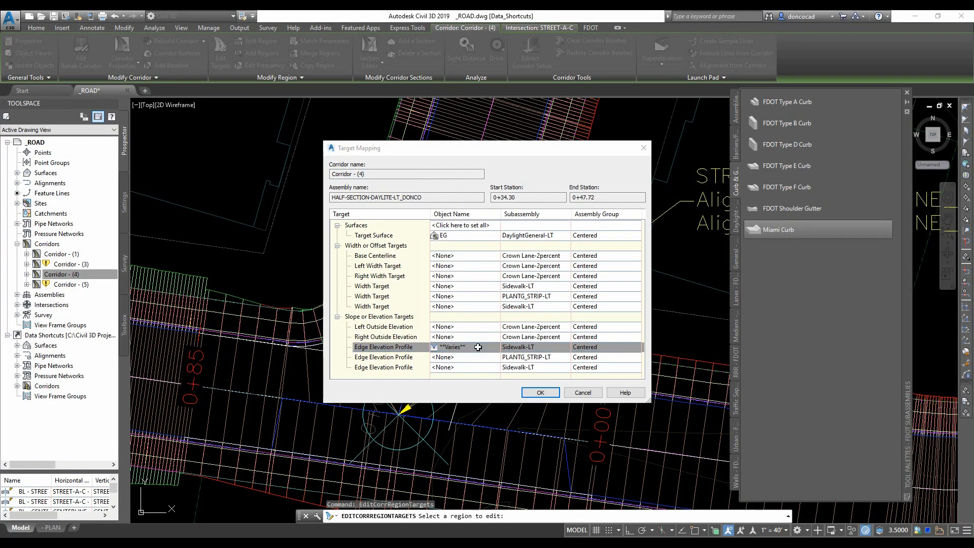
left_click(486, 309)
left_click(569, 284)
left_click(495, 406)
left_click(540, 393)
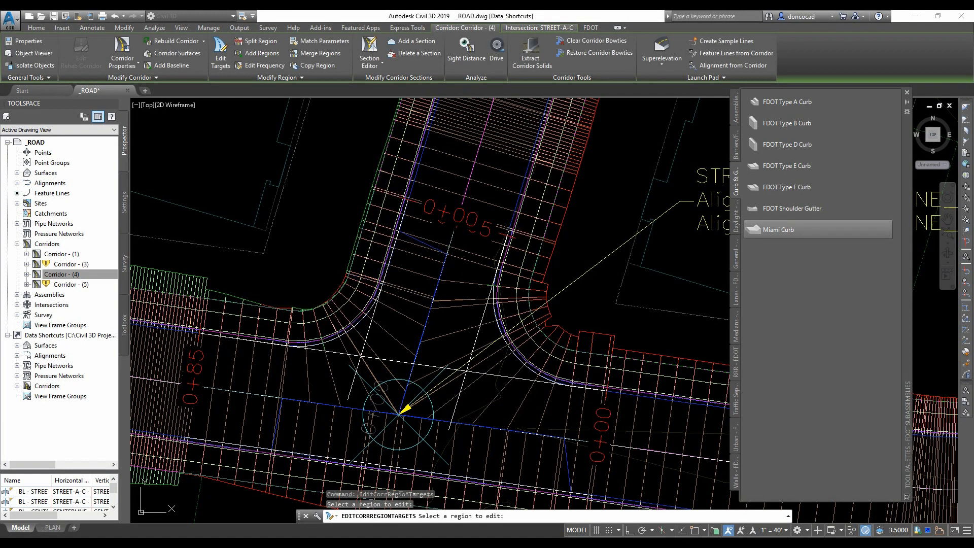
- Remove the Sidewalk-RT width targets of the curb return region from 0+25.00 to 0+60.46
left_click(455, 285)
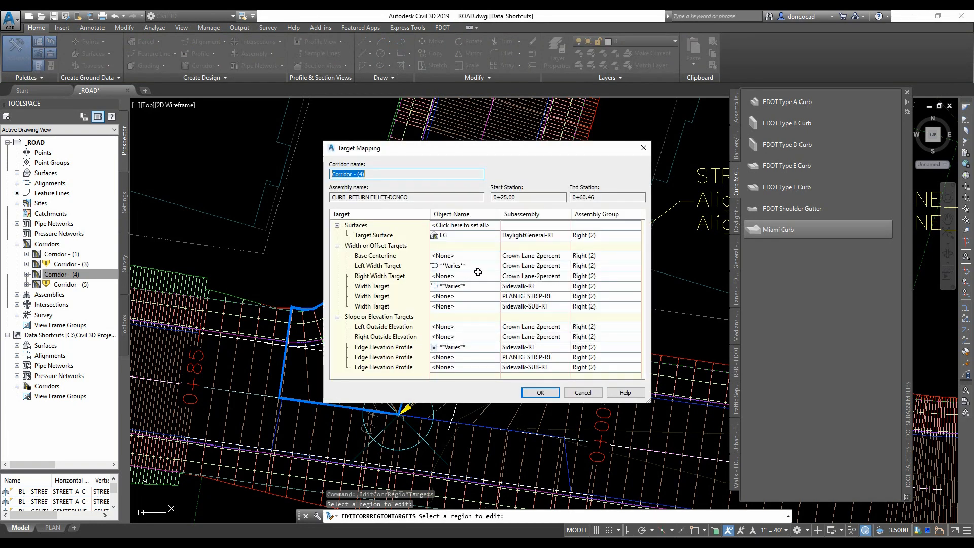
left_click(490, 288)
left_click(574, 259)
left_click(473, 405)
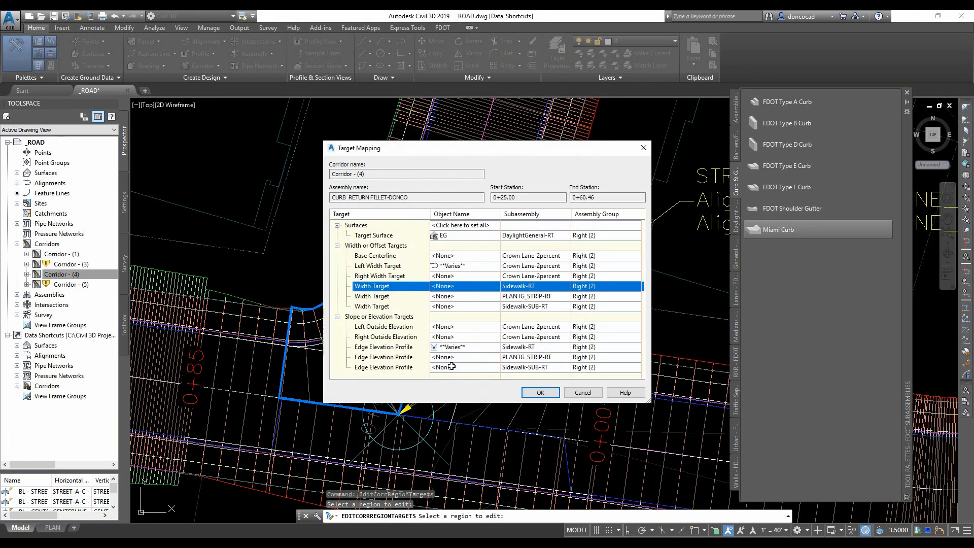
- Remove the Sidewalk-RT edge elevation profile targets of that curb return region and close target mapping
left_click(486, 347)
left_click(487, 312)
left_click(573, 290)
left_click(573, 290)
left_click(474, 416)
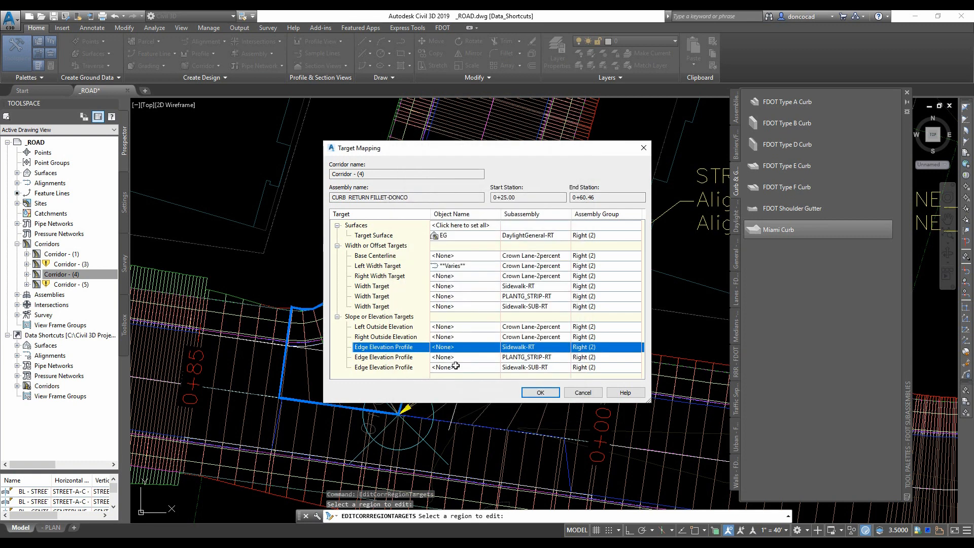
left_click(539, 393)
- Remove the Sidewalk-LT width targets of the FULL-SECTION-CL-BL_32-FOC_50-ROW region from 1+23.98 to 1+48.98
left_click(263, 332)
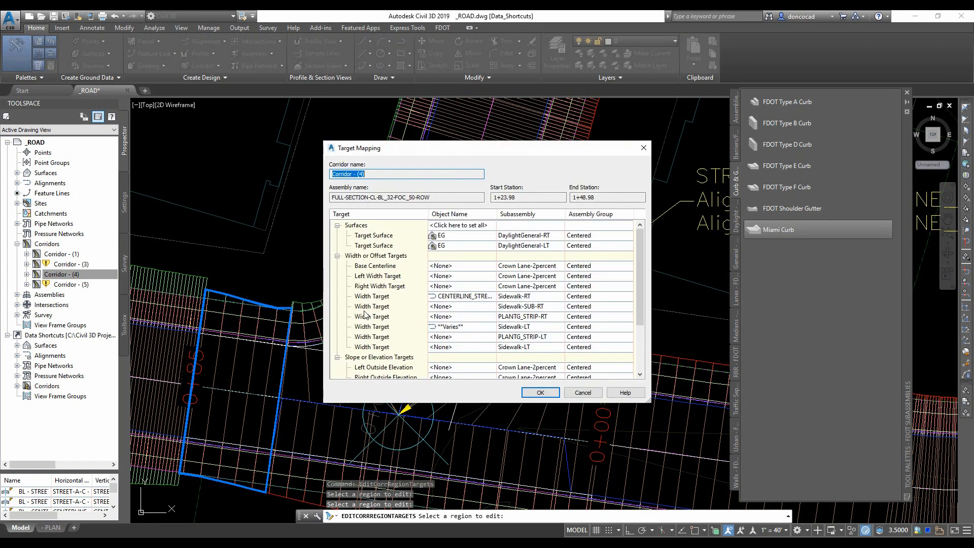
left_click(474, 331)
left_click(573, 262)
left_click(573, 262)
left_click(473, 405)
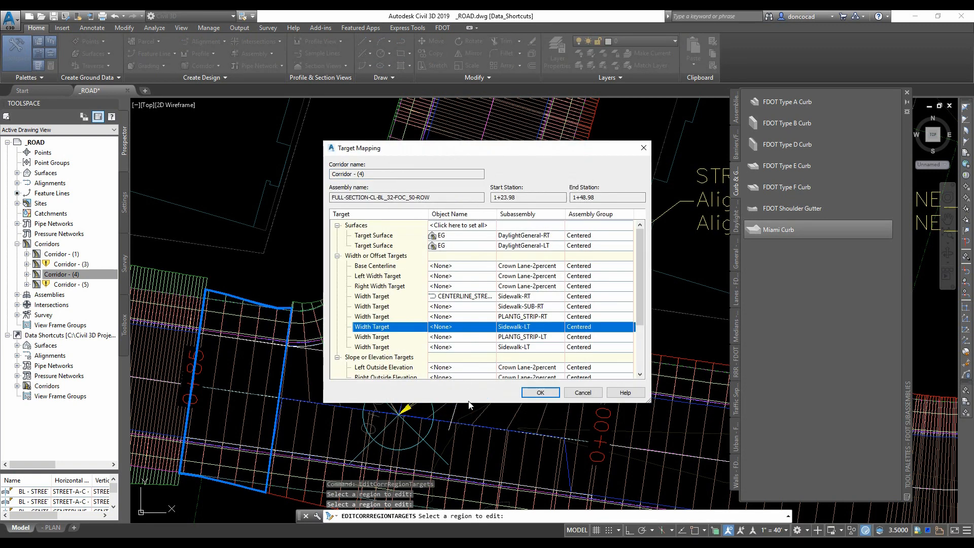
- Remove the Sidewalk-LT edge elevation profile target of that full-section region and close target mapping
scroll(491, 346, "down", 2)
scroll(491, 346, "down", 1)
left_click(491, 347)
left_click(571, 286)
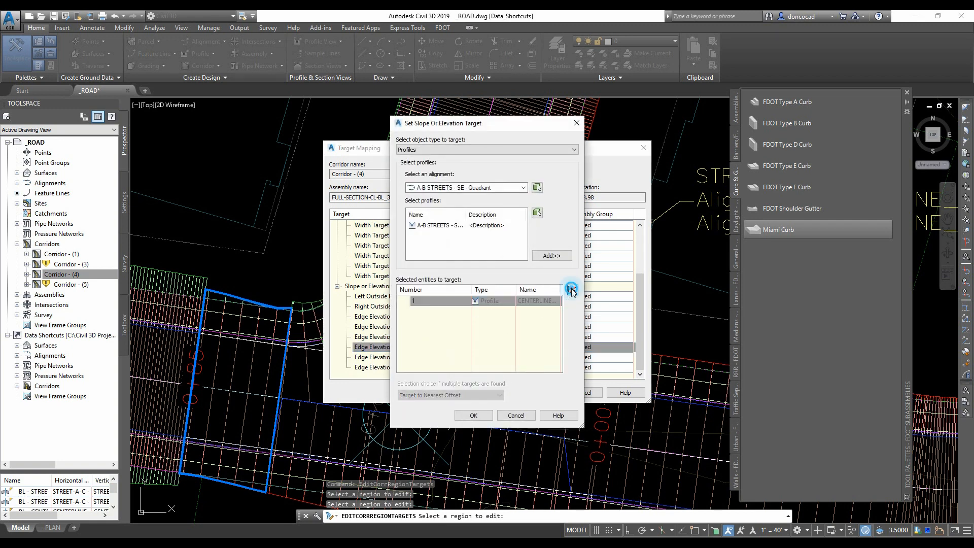
left_click(474, 412)
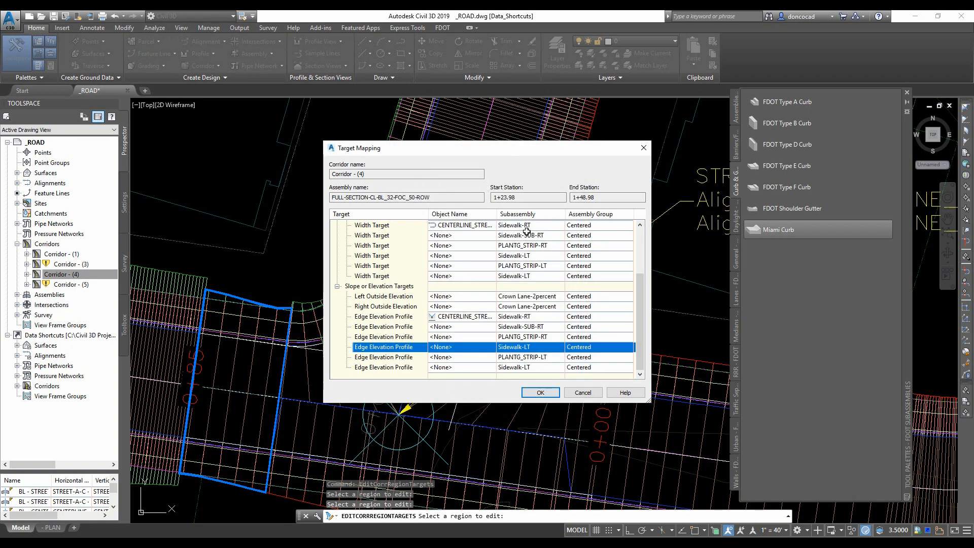
left_click(541, 393)
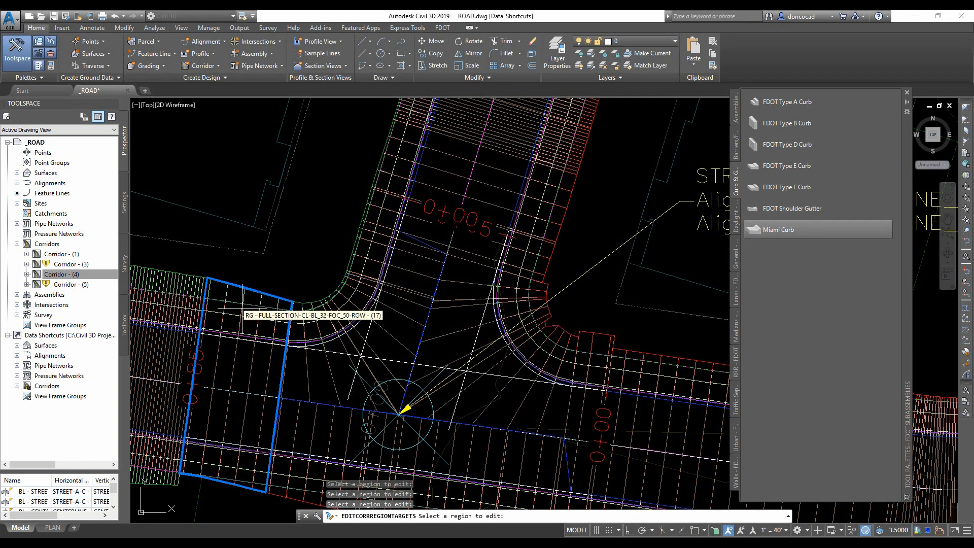
- Remove the Sidewalk-RT width target of the HALF-SECTION-DAYLITE-RT region from 1+48.98 to 2+31.00
middle_click_drag(307, 471, 259, 345)
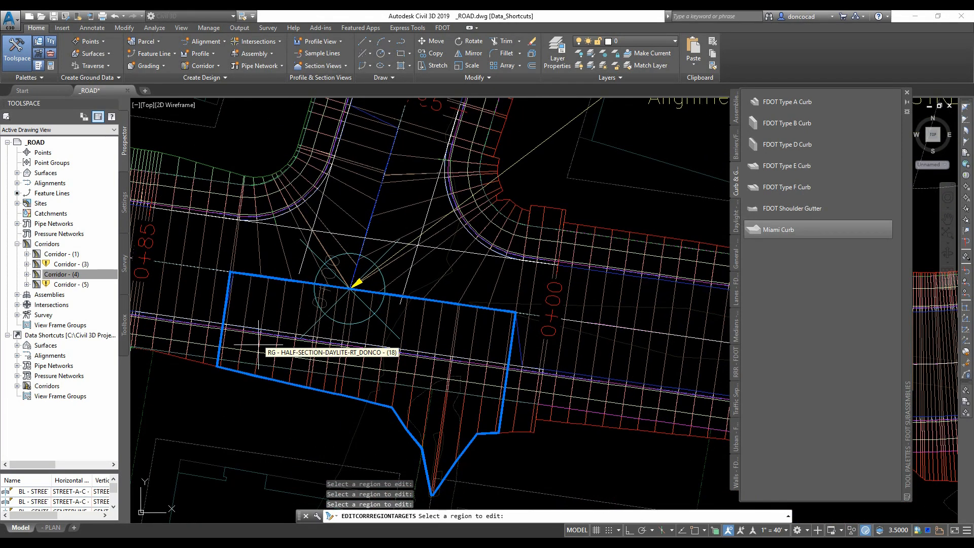
left_click(428, 352)
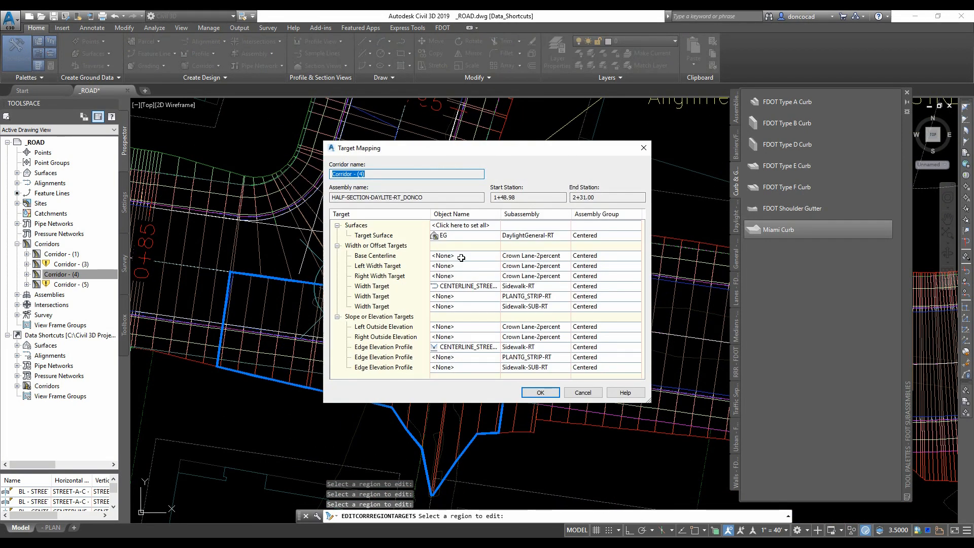
left_click(472, 287)
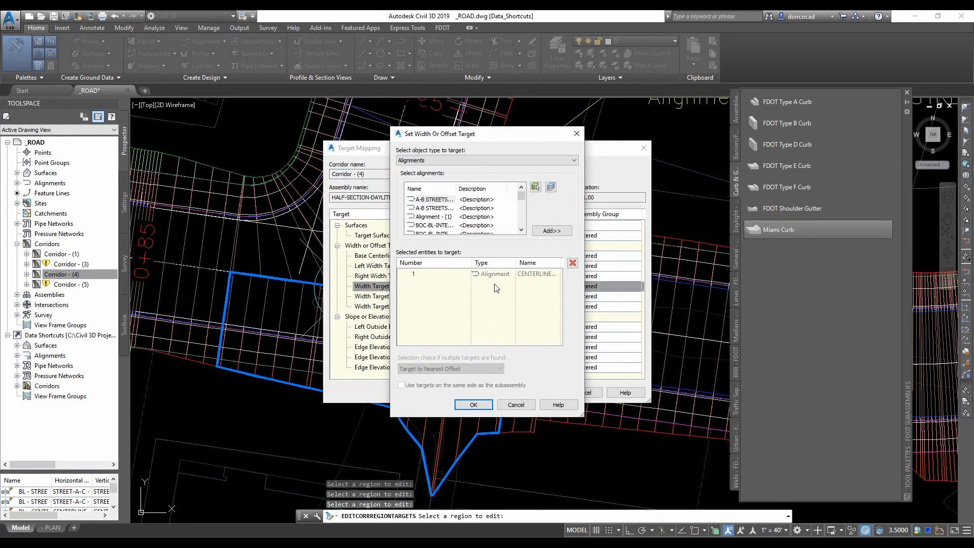
left_click(572, 263)
left_click(464, 405)
- Remove the Sidewalk-RT edge elevation profile target of that half-section region and close target mapping
left_click(472, 347)
left_click(572, 291)
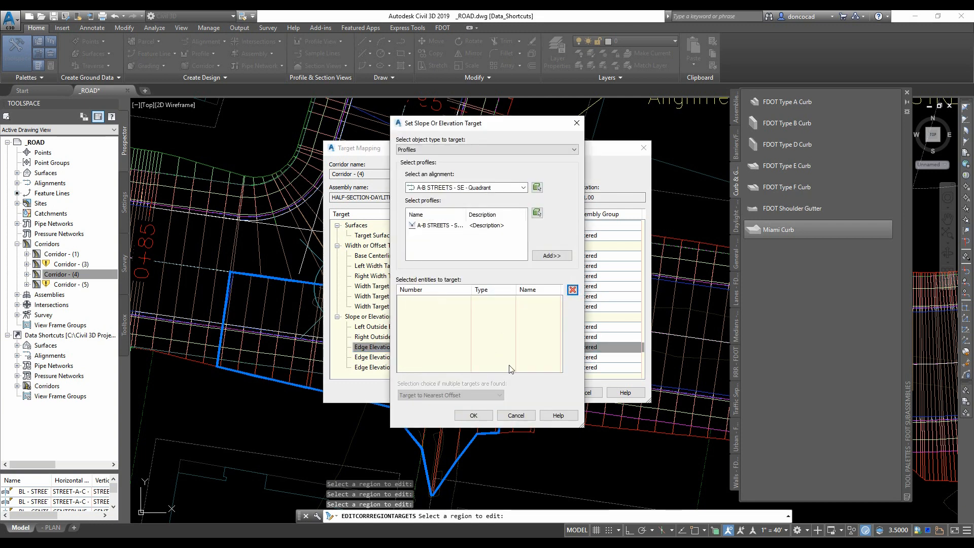
left_click(475, 415)
left_click(539, 393)
- Remove the Sidewalk-RT width target of the full-section region from 2+31.00 to 2+41.00
left_click(516, 395)
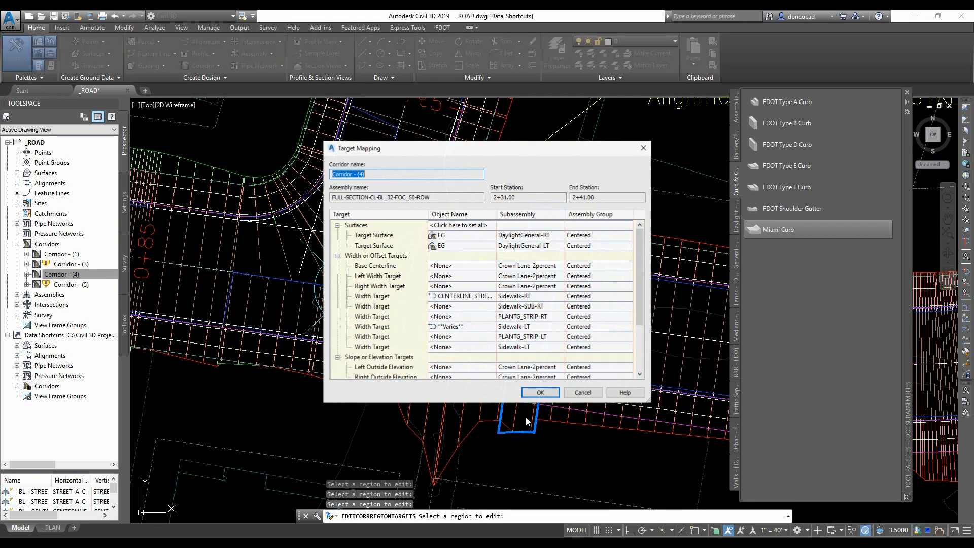
left_click(487, 296)
left_click(573, 262)
left_click(464, 404)
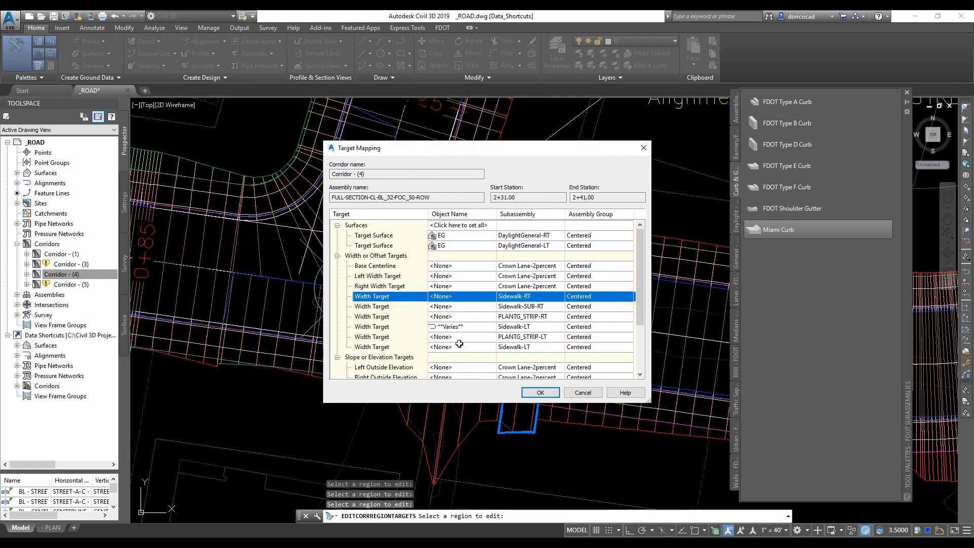
- Remove both Sidewalk-LT width targets of the 2+31.00 to 2+41.00 full-section region
left_click(459, 345)
left_click(513, 406)
left_click(477, 328)
left_click(573, 262)
left_click(573, 262)
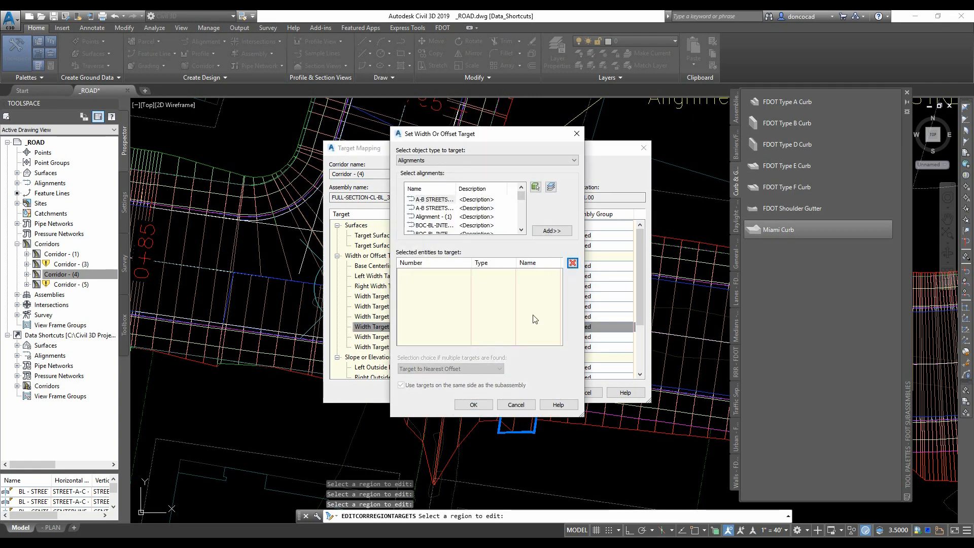
left_click(473, 405)
- Remove the Sidewalk-RT edge elevation profile target of the 2+31.00 to 2+41.00 region
left_click(487, 316)
left_click(552, 303)
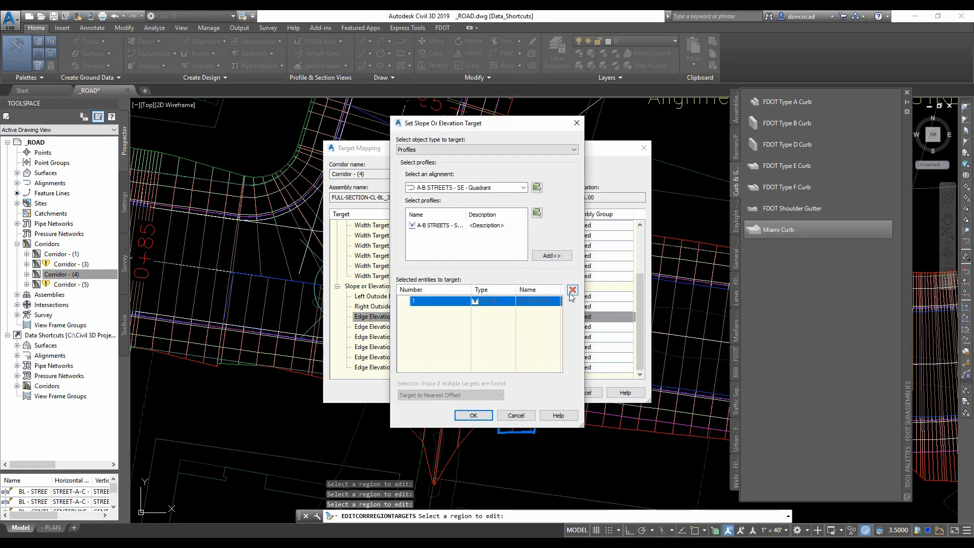
left_click(573, 299)
left_click(474, 410)
- Remove both Sidewalk-LT edge elevation profile targets of that region and close target mapping
left_click(476, 347)
left_click(498, 312)
left_click(574, 292)
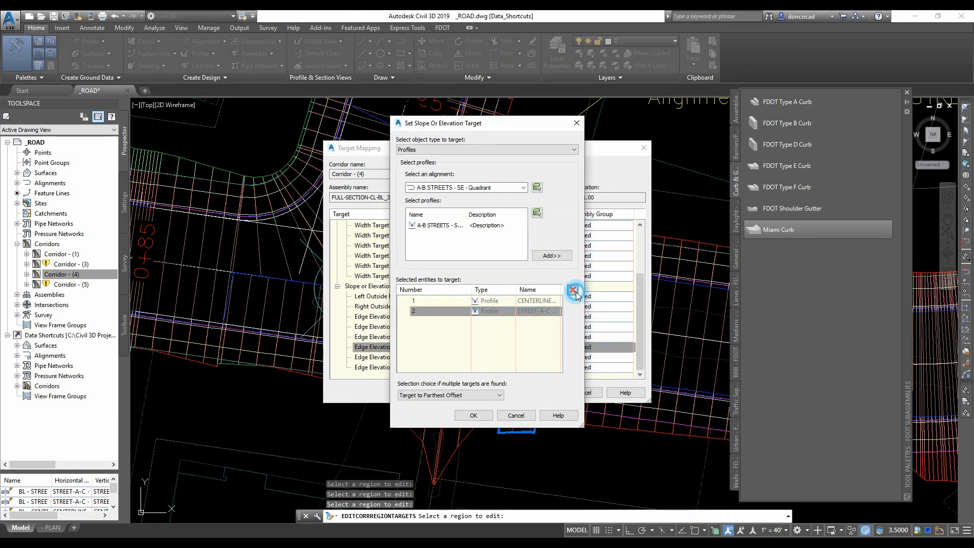
left_click(574, 291)
left_click(476, 414)
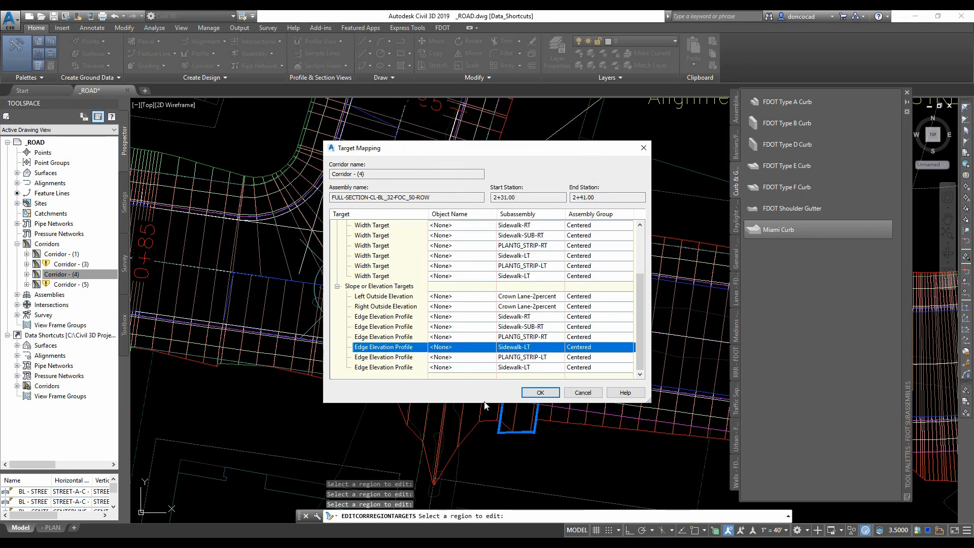
left_click(539, 393)
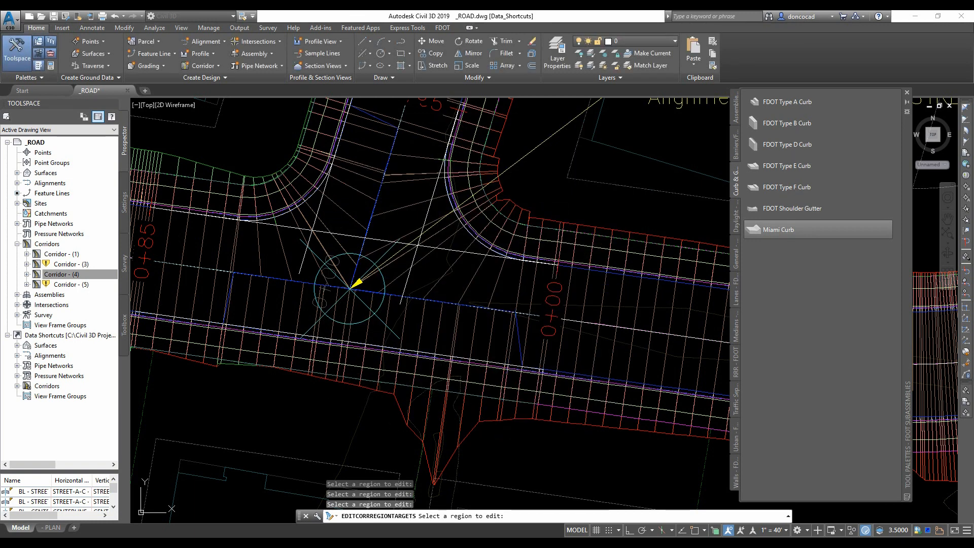
- Remove the Sidewalk-RT edge elevation profile target of the curb return fillet region from 0+10.00 to 0+54.80 and close target mapping
left_click(487, 269)
left_click(489, 268)
left_click(514, 404)
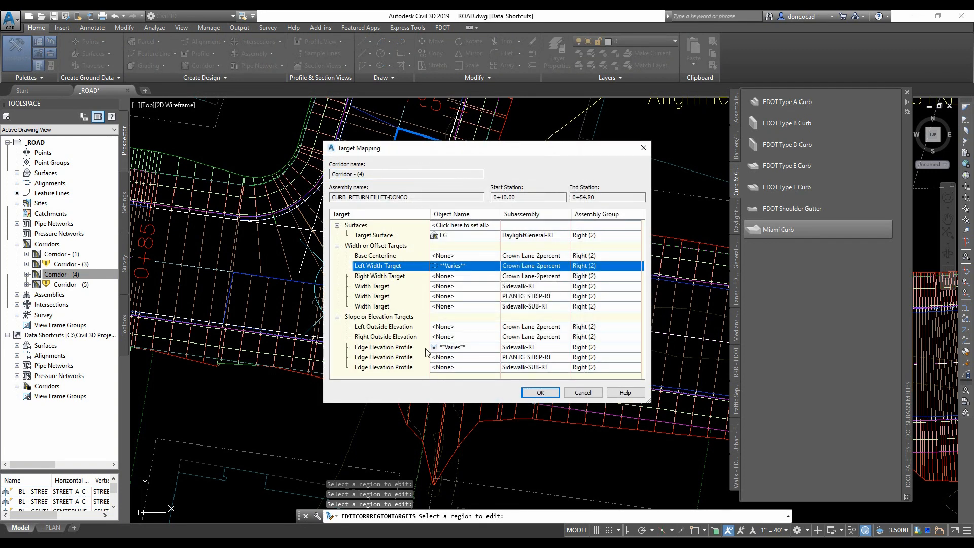
left_click(479, 350)
left_click(553, 312)
left_click(573, 291)
left_click(573, 291)
left_click(474, 414)
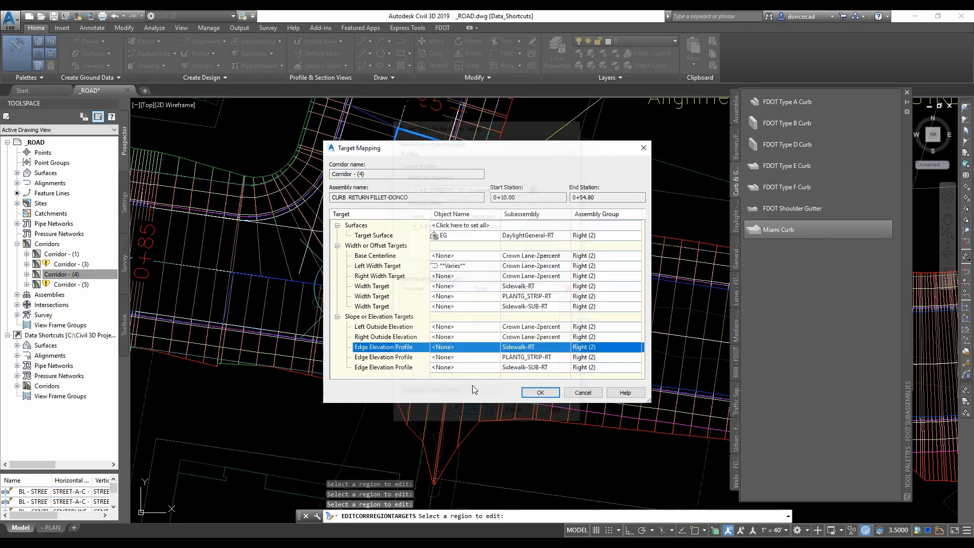
left_click(539, 393)
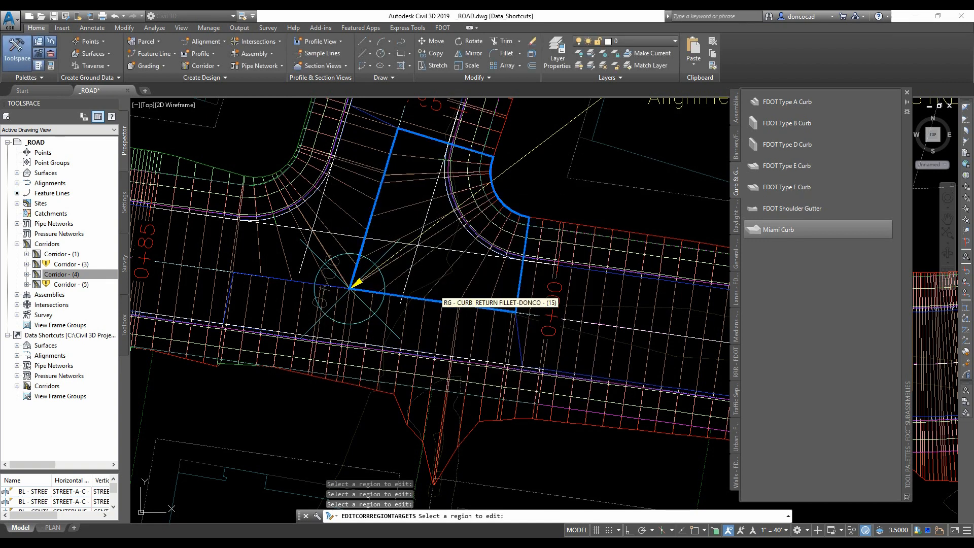
key("Escape")
- Select Corridor - (4) and save the drawing
left_click(71, 274)
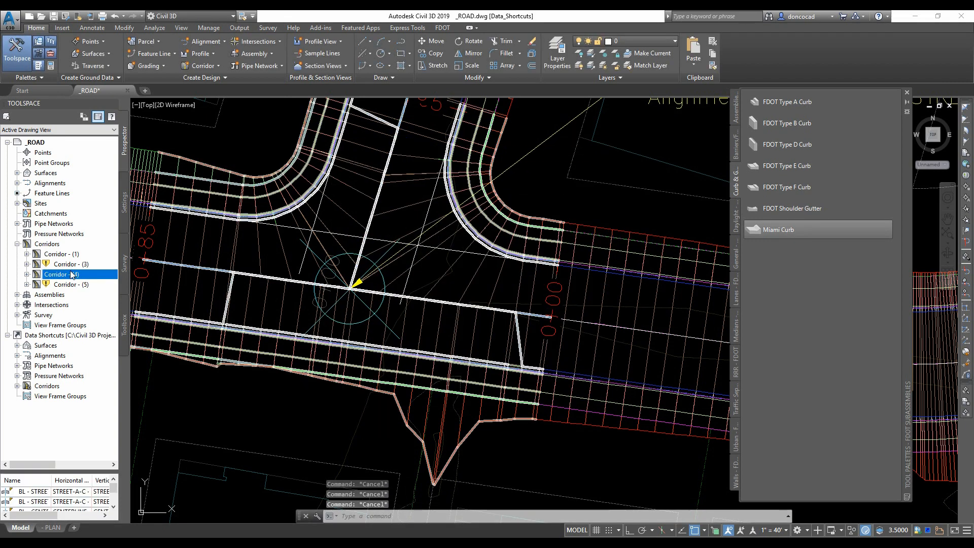
key("ctrl+s")
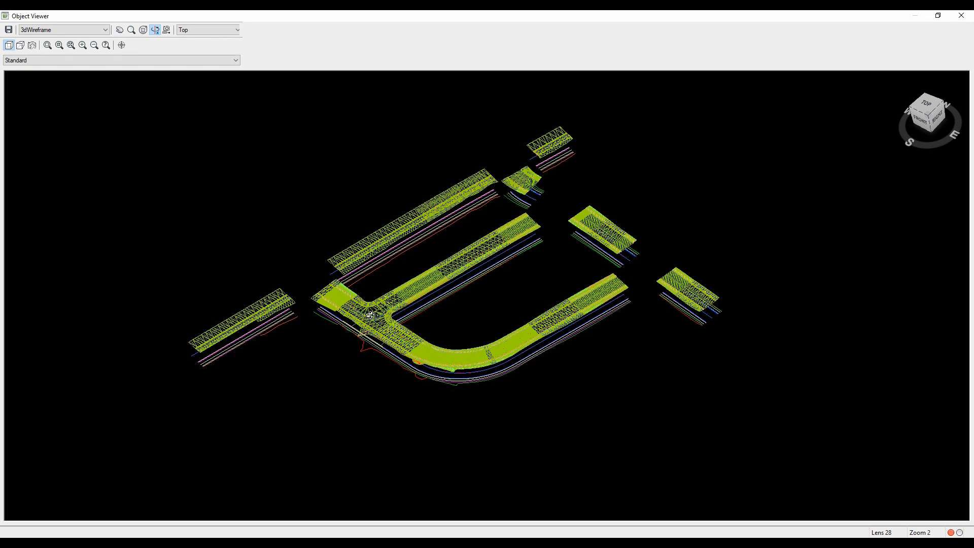
- Examine the corridor intersection in the Object Viewer using the Realistic visual style, zooming and orbiting around it
scroll(370, 314, "up", 5)
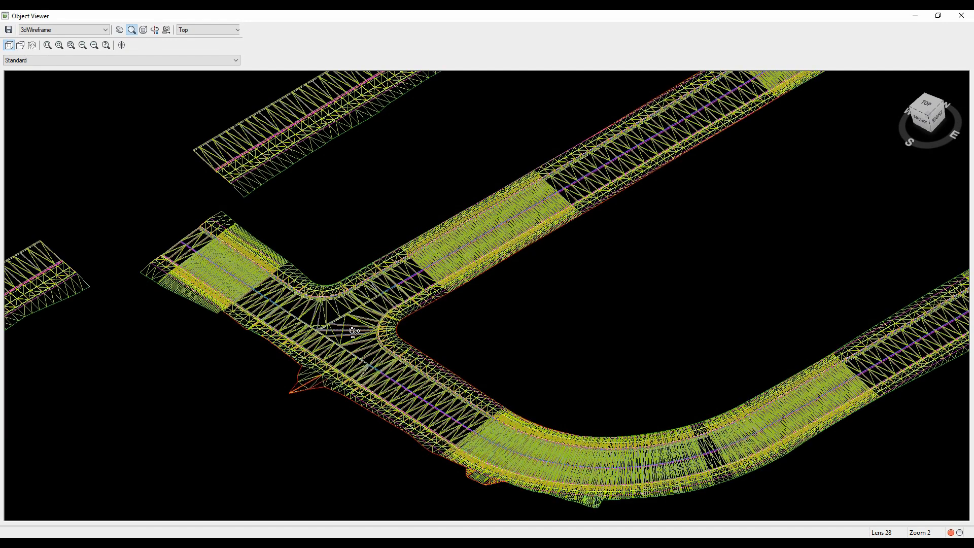
scroll(346, 323, "up", 2)
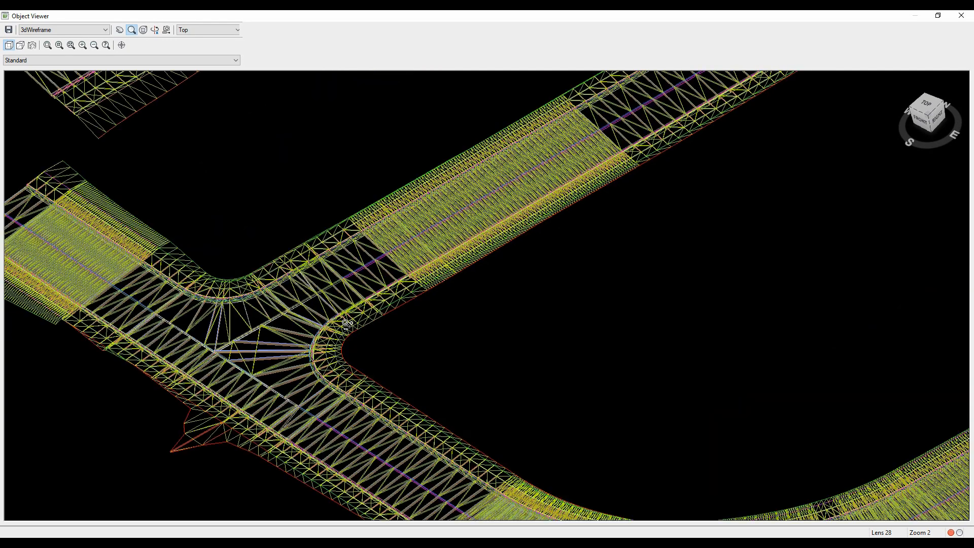
scroll(193, 99, "up", 2)
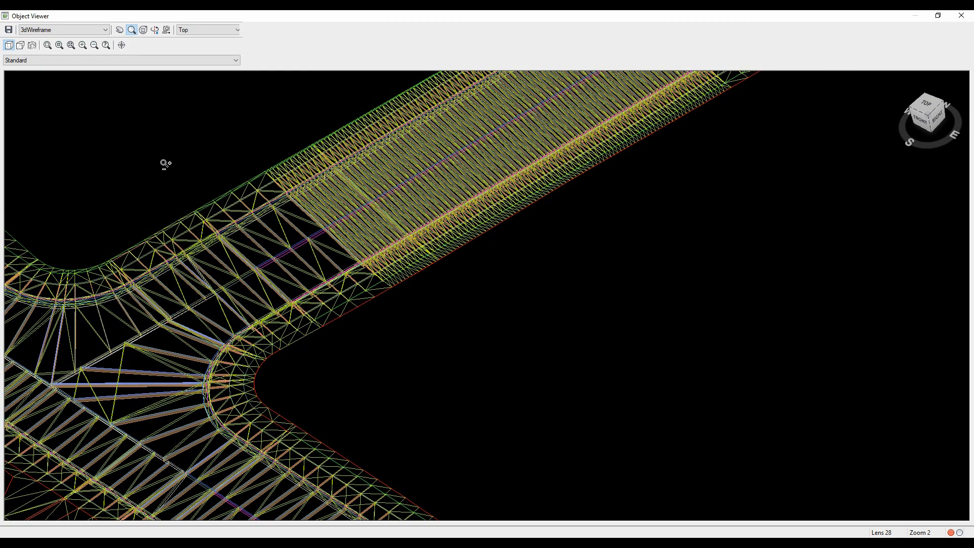
left_click(104, 32)
left_click(97, 66)
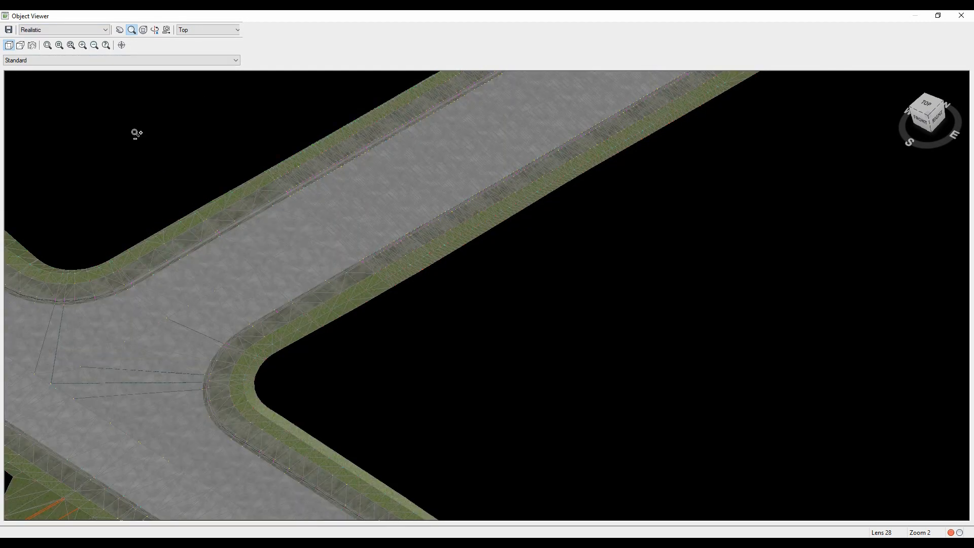
right_click(344, 231)
left_click(368, 254)
left_click_drag(273, 339, 274, 339)
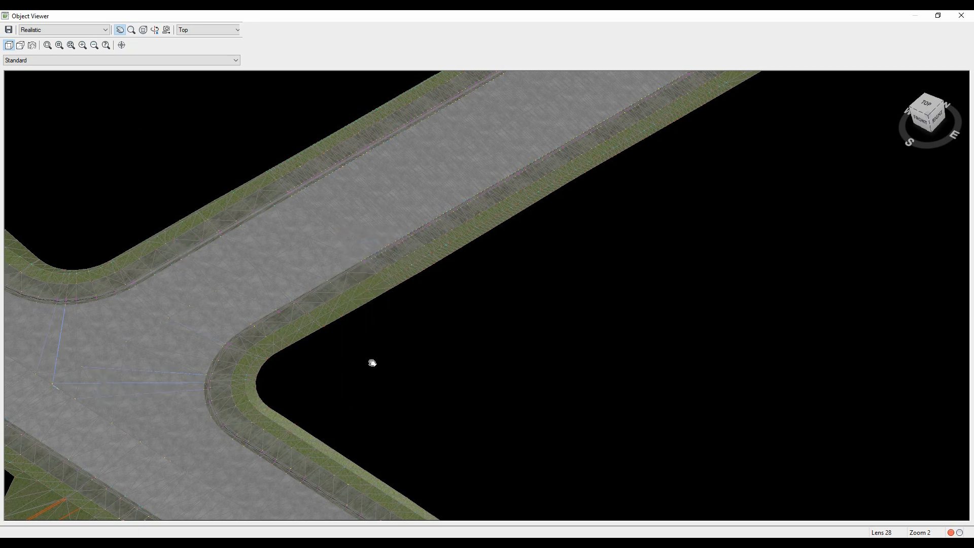
left_click_drag(211, 408, 373, 363)
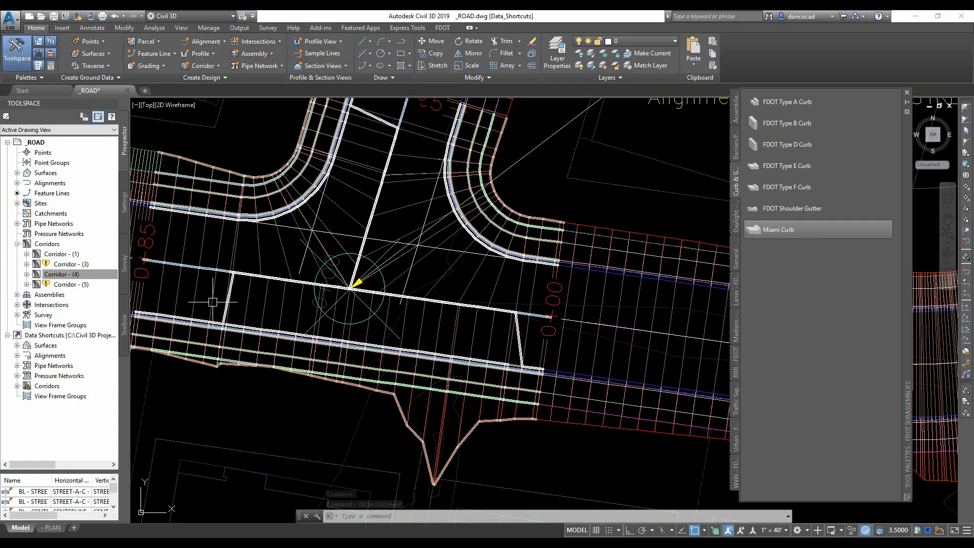
- Remove a width target and an edge elevation profile target from the full-section region of Corridor - (4), then save the drawing
scroll(406, 314, "up", 3)
right_click(394, 311)
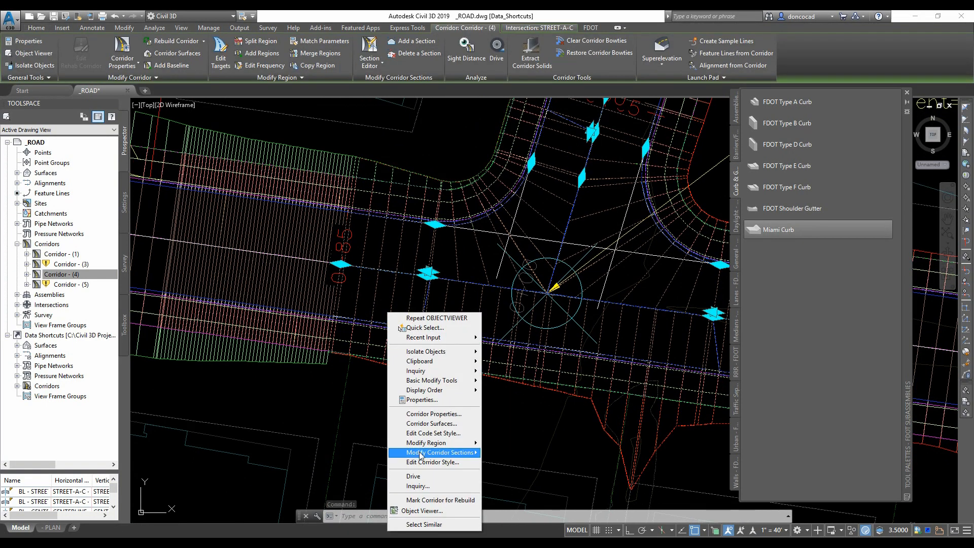
left_click(435, 454)
left_click(496, 317)
left_click(493, 275)
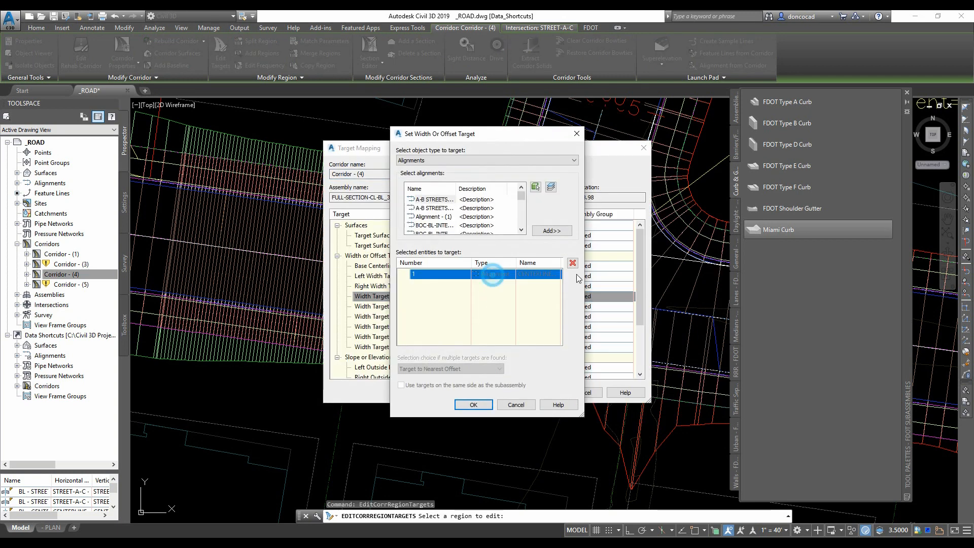
left_click(573, 264)
left_click(476, 405)
scroll(458, 335, "down", 2)
left_click(458, 336)
left_click(572, 290)
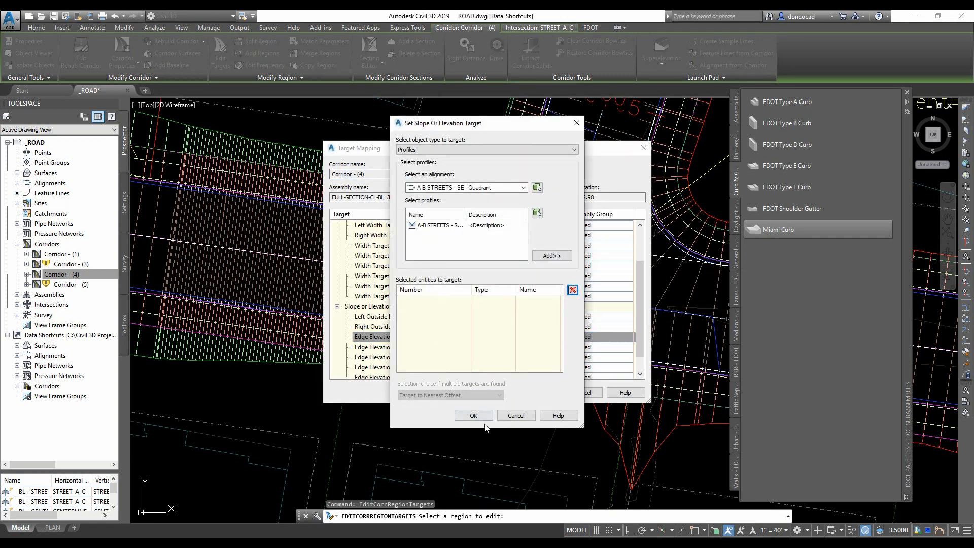
left_click(473, 415)
left_click(541, 394)
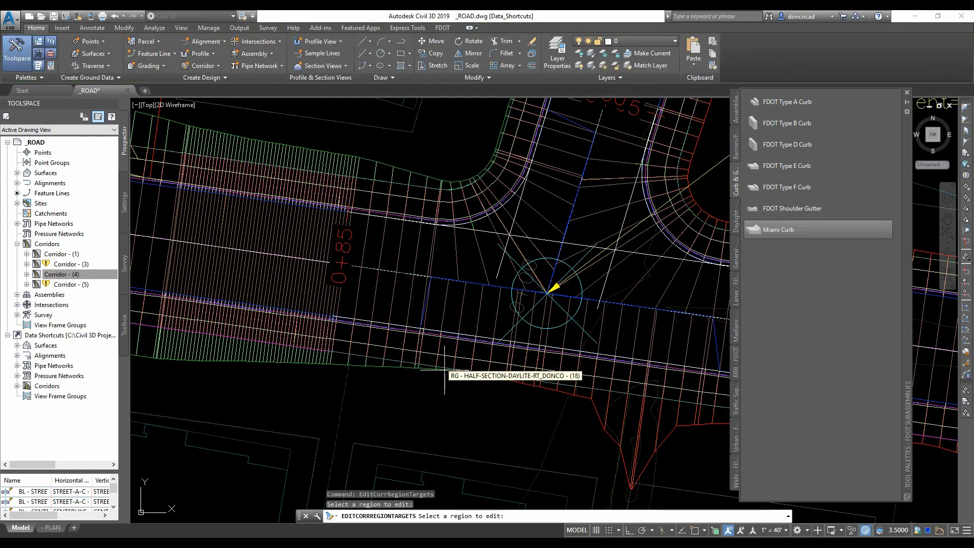
left_click(55, 16)
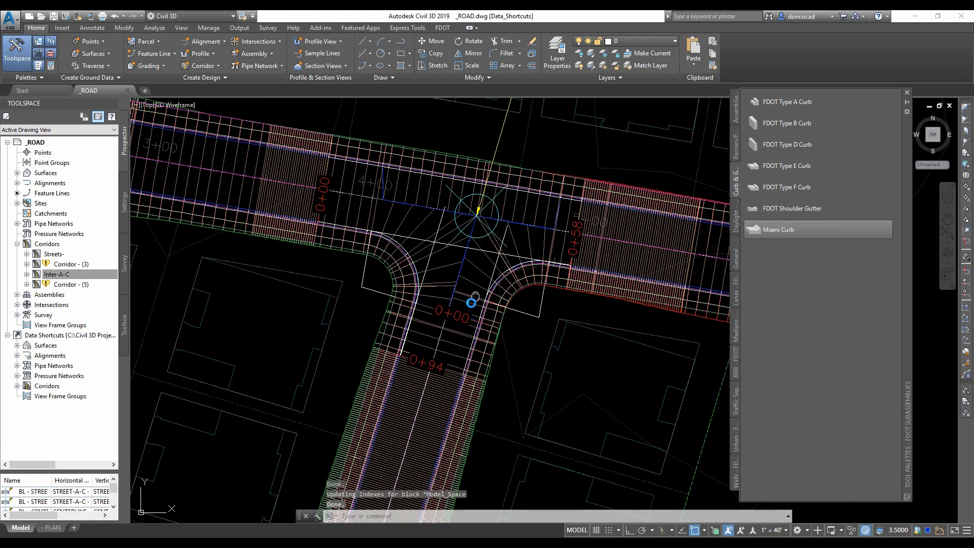
- Inspect the Inter-A-C intersection in the Realistic visual style
scroll(472, 300, "up", 2)
middle_click_drag(478, 277, 461, 343)
left_click(173, 105)
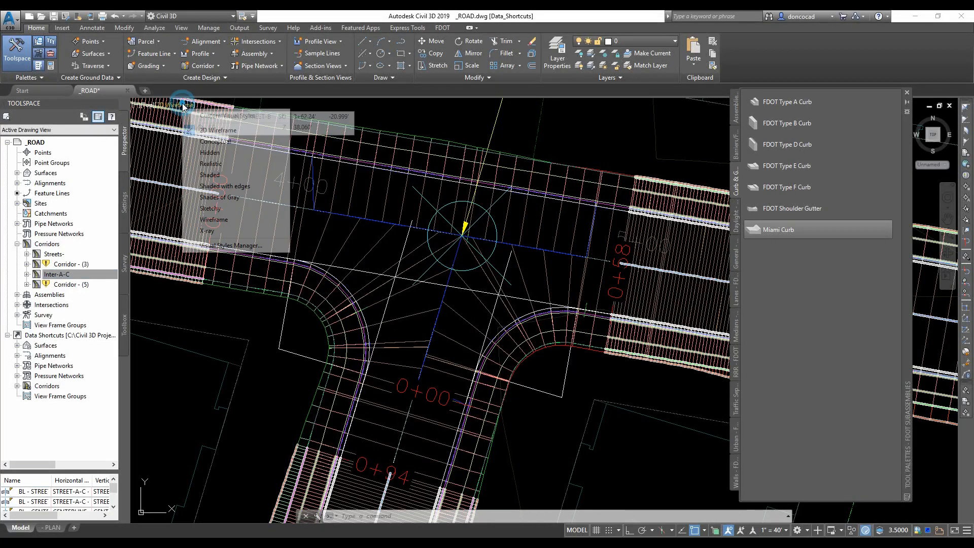
left_click(205, 161)
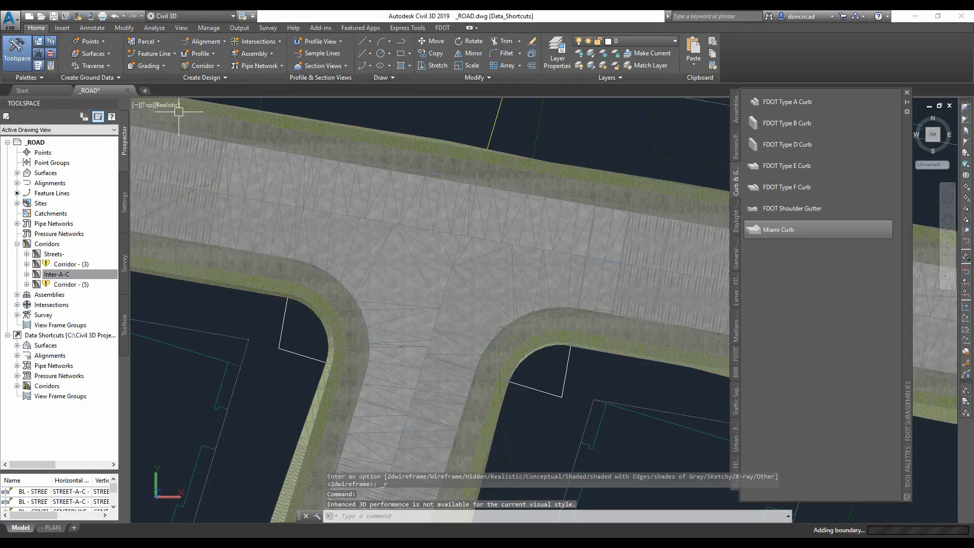
key("Escape")
key("Escape")
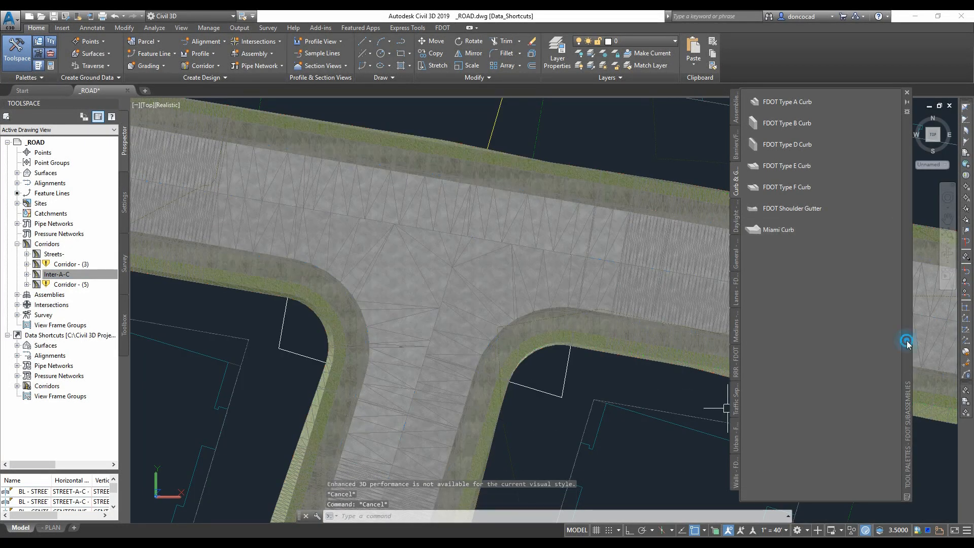
mouse_move(906, 336)
left_mouse_down()
mouse_move(65, 357)
mouse_move(769, 342)
left_mouse_up()
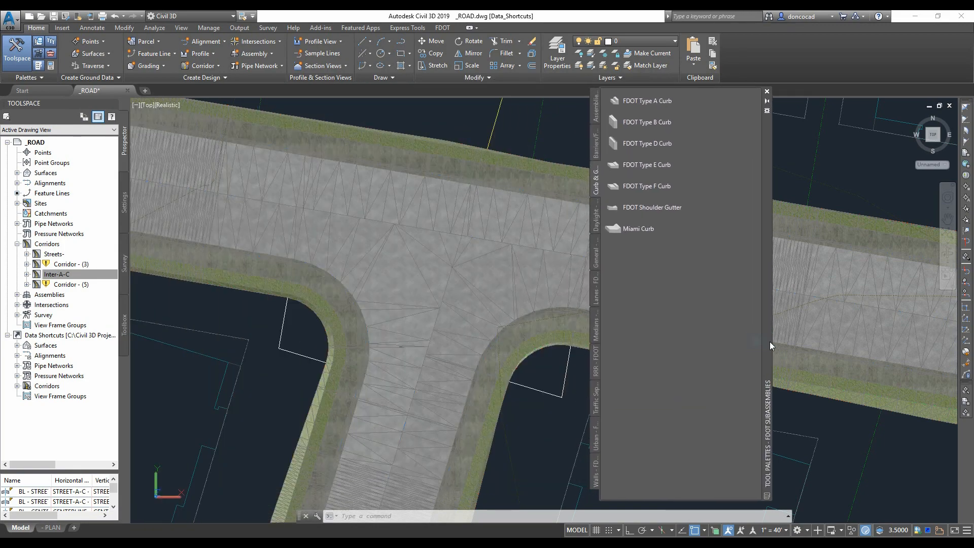
left_click(113, 321)
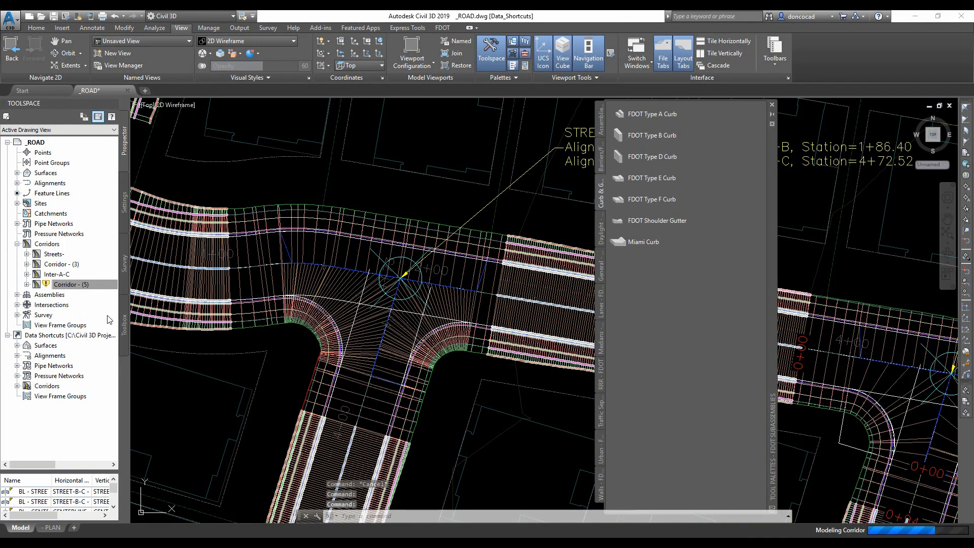
- Rename Corridor - (3) to Inter-A-B in its corridor properties
right_click(79, 266)
left_click(115, 298)
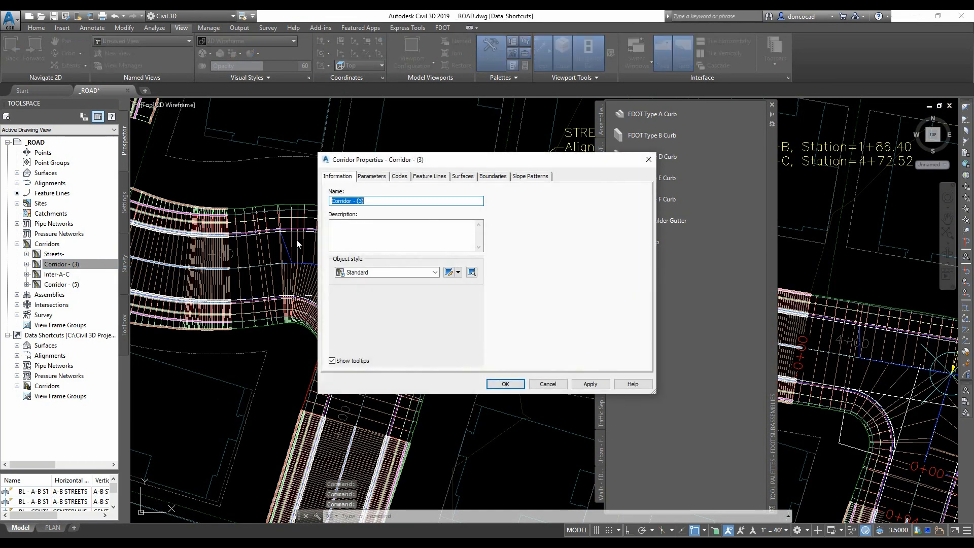
type("Inter-A")
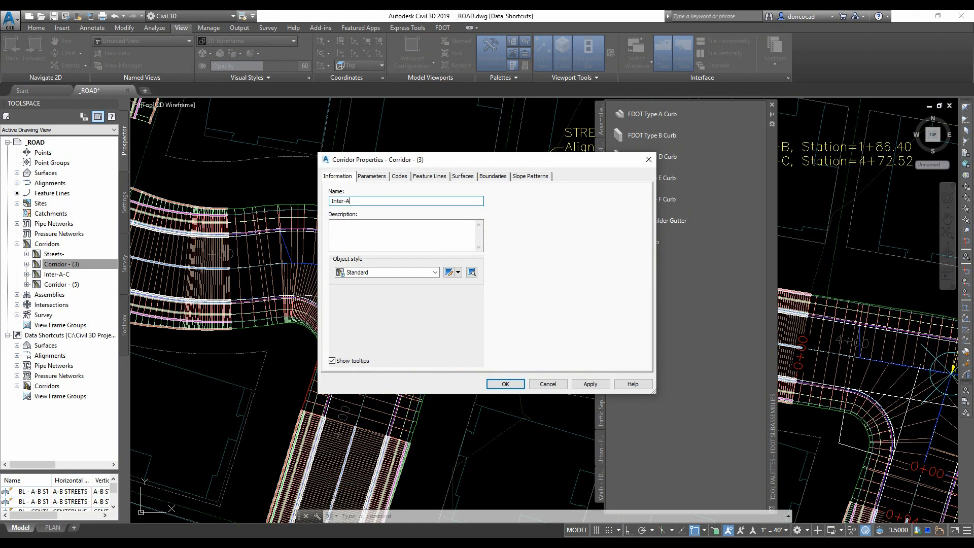
type("-B")
left_click(504, 384)
- Rename Corridor - (5) to Inter-B-C in its corridor properties and save the drawing
right_click(76, 284)
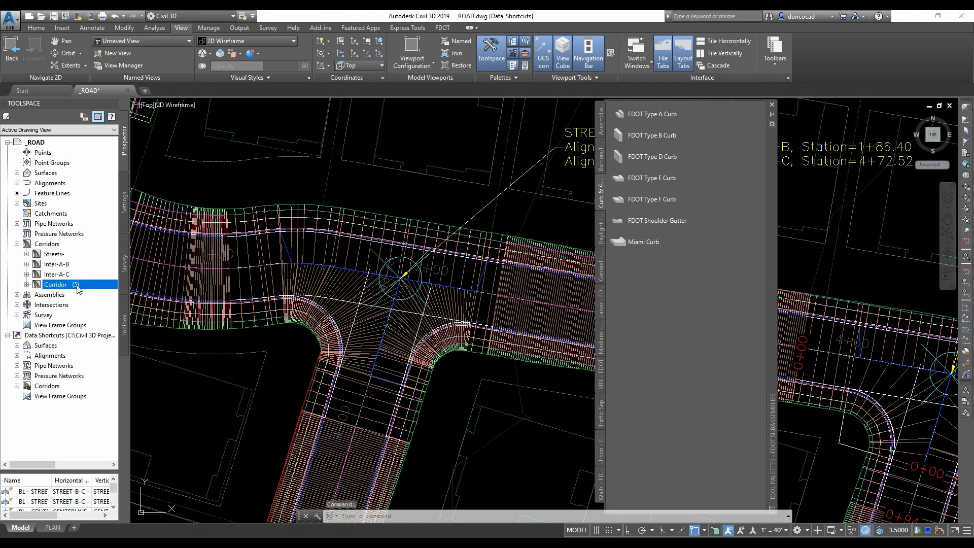
left_click(104, 291)
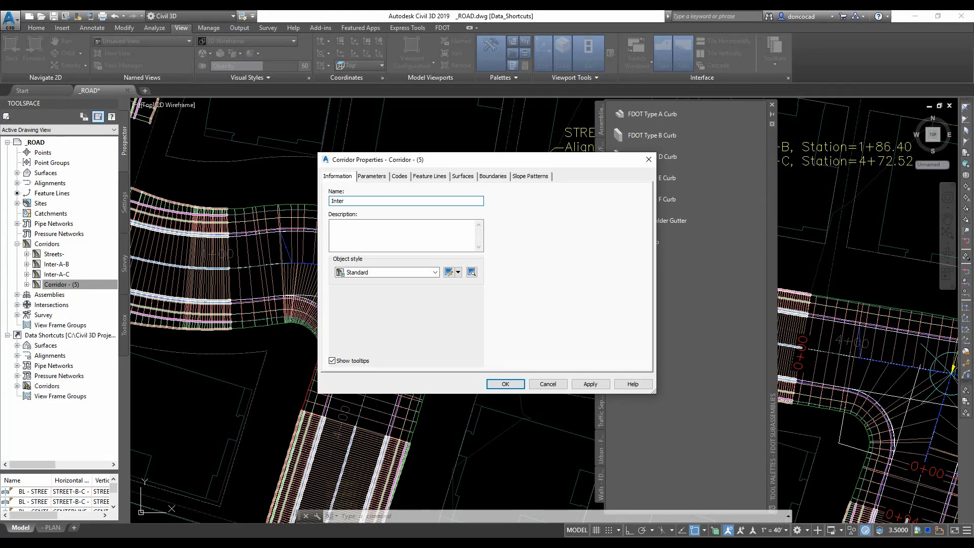
left_click(505, 384)
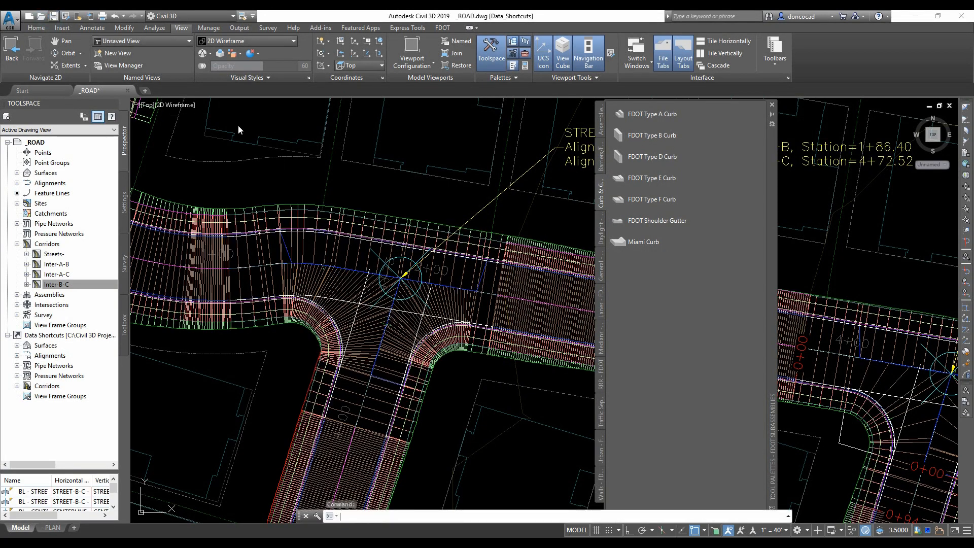
key("ctrl+s")
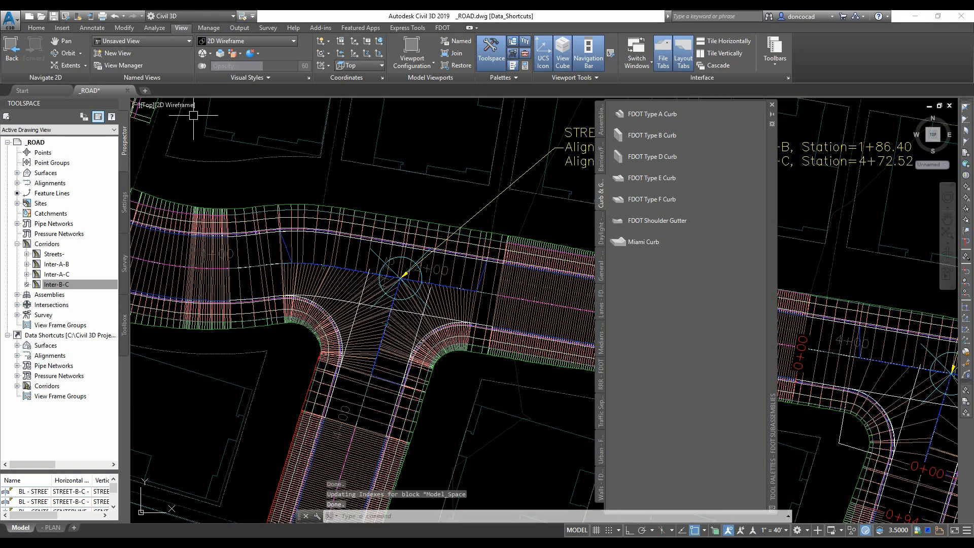
- Switch the viewport to the Realistic visual style
left_click(293, 42)
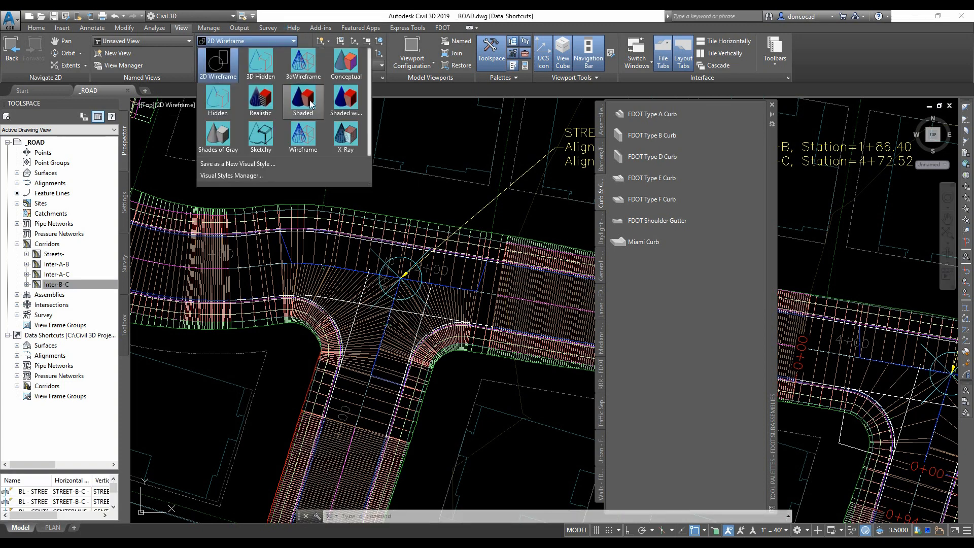
left_click(263, 101)
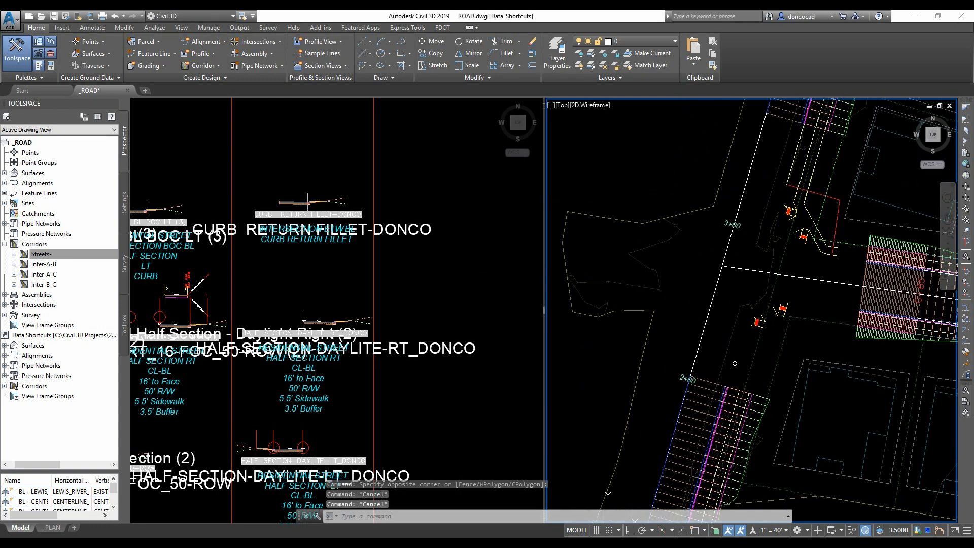
- Create an intersection at the Lewis River Rd and Centerline Street crossing named Intersection-Lewis-A, and advance to geometry details
scroll(780, 314, "up", 2)
middle_click_drag(780, 314, 763, 379)
left_click(260, 44)
left_click(260, 58)
scroll(674, 295, "up", 6)
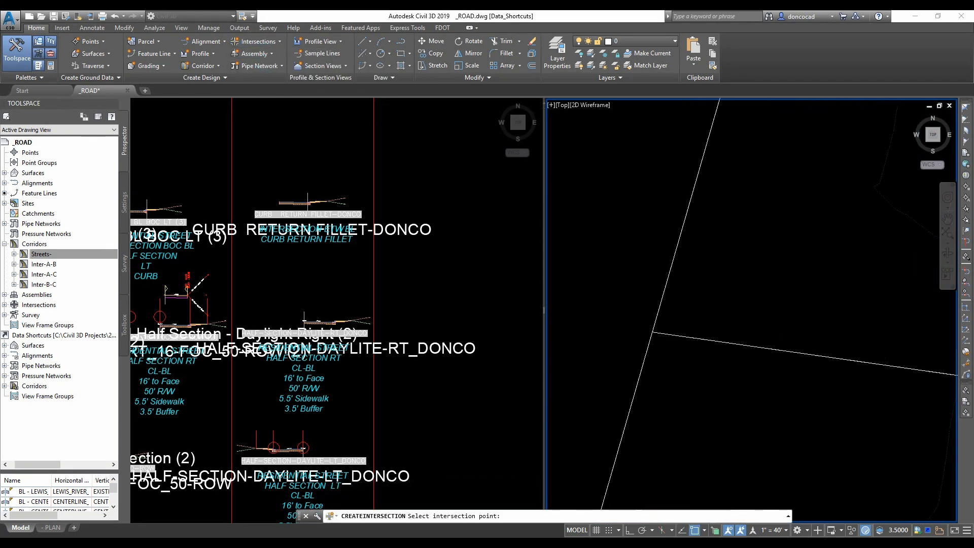
left_click(636, 351)
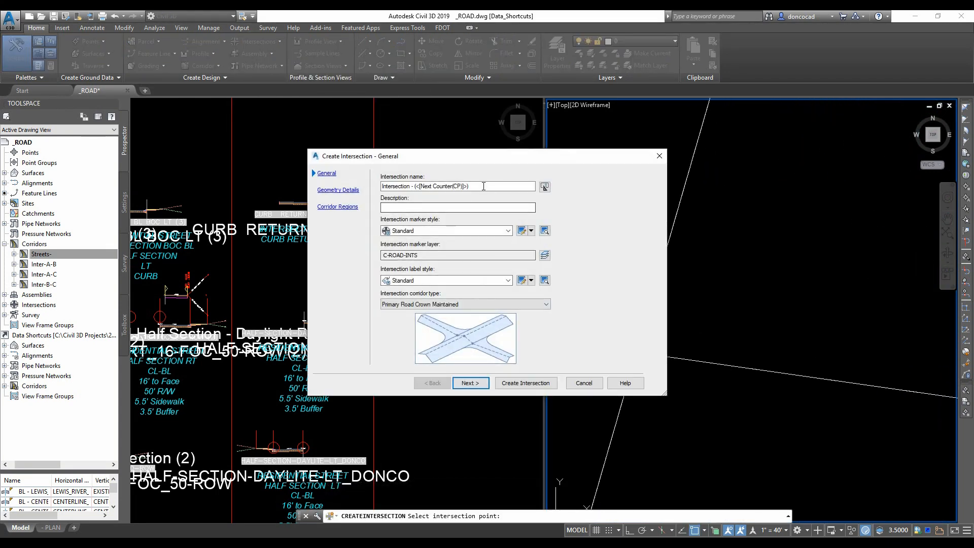
type("Intersection-Lewis-A")
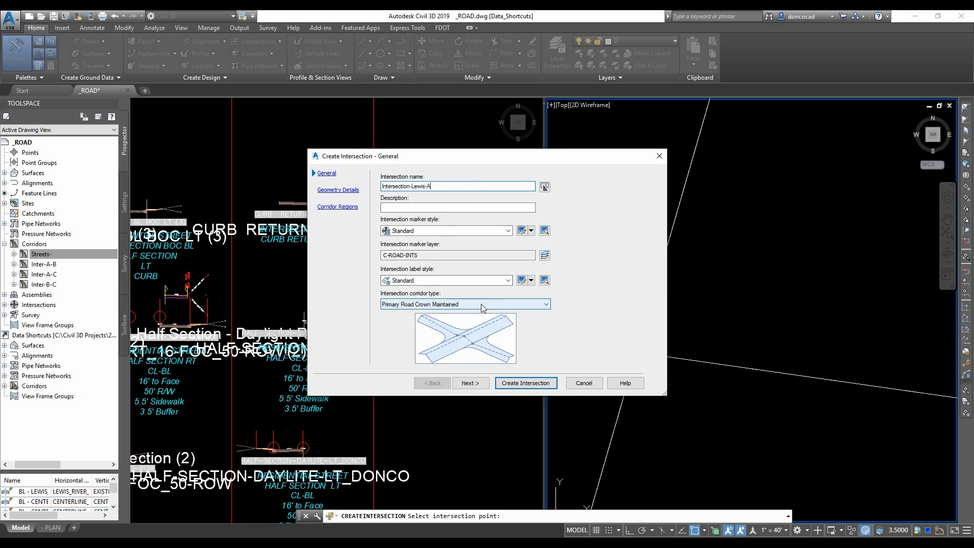
left_click(469, 382)
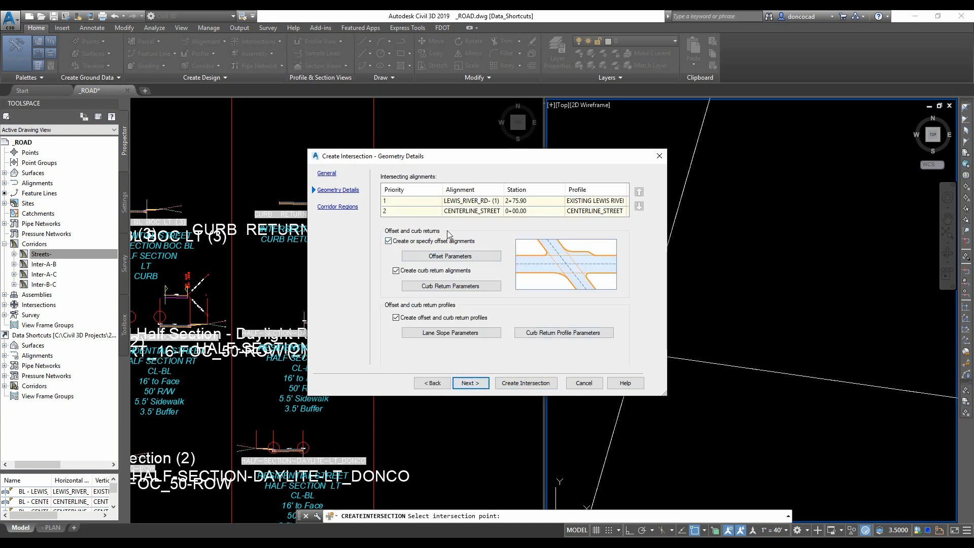
- Review the intersection offset parameters for the Lewis River Rd and Centerline Street offsets
left_click(456, 256)
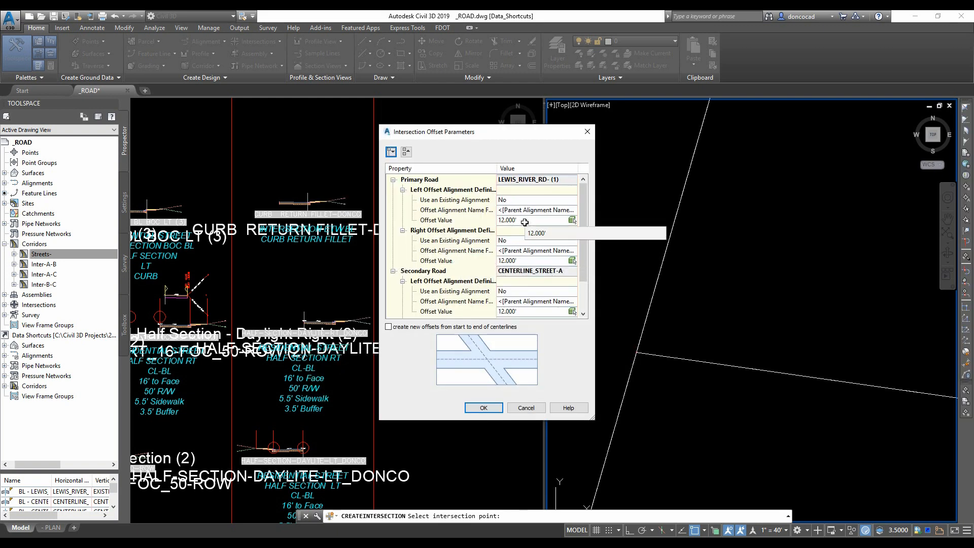
left_click(531, 222)
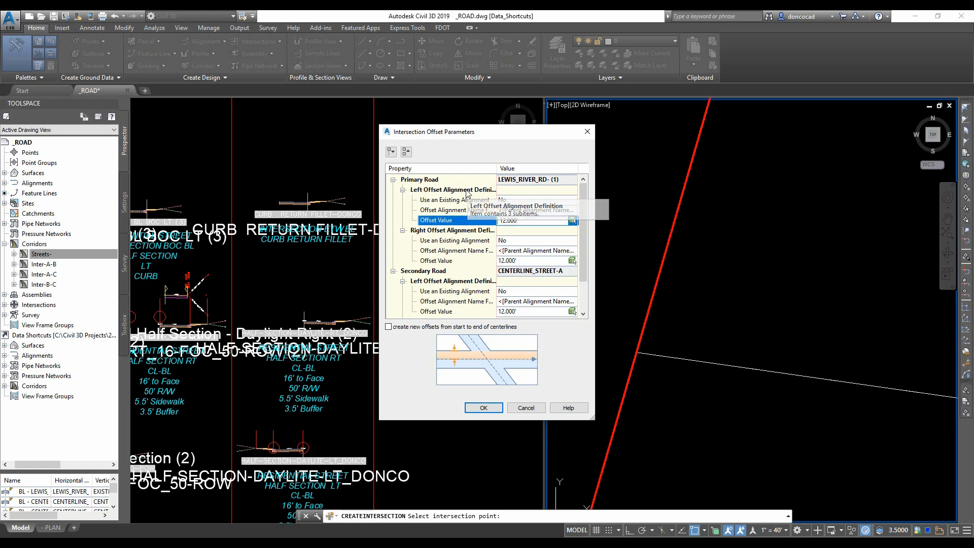
left_click(483, 408)
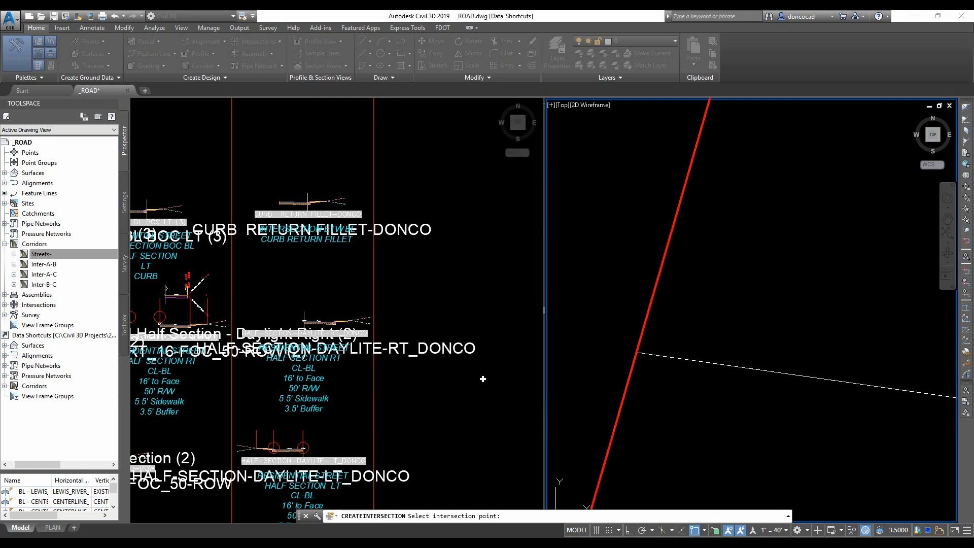
- Set the curb return radius to 35 in the intersection curb return parameters and step through the quadrants
left_click(461, 285)
left_click(524, 264)
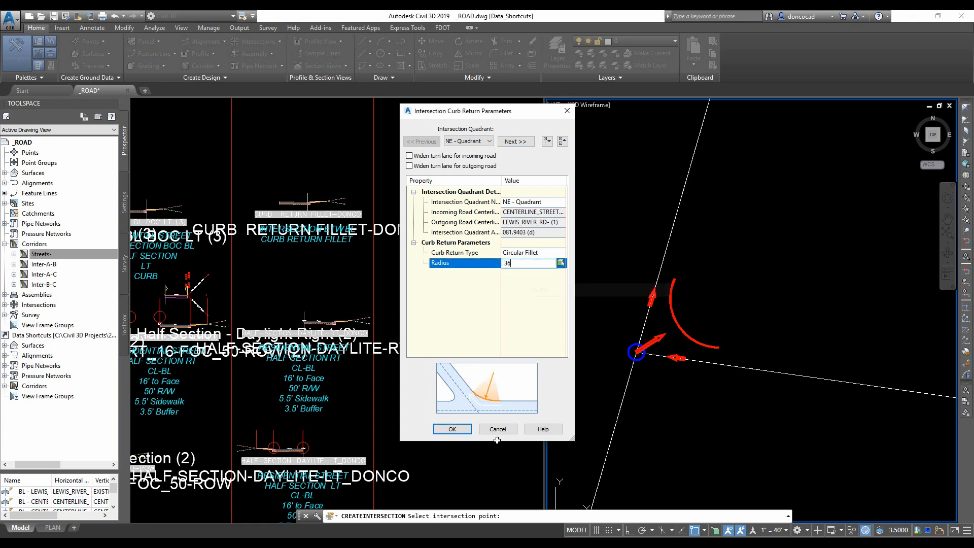
left_click(515, 141)
left_click(529, 264)
left_click(453, 429)
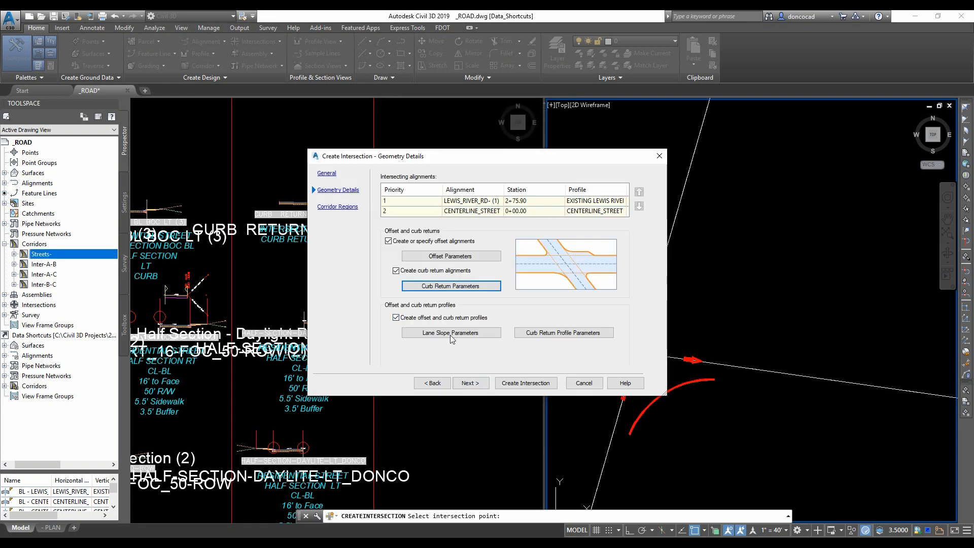
- Review the lane slope parameters for the primary and secondary roads
left_click(451, 334)
scroll(690, 282, "down", 1)
scroll(690, 282, "up", 1)
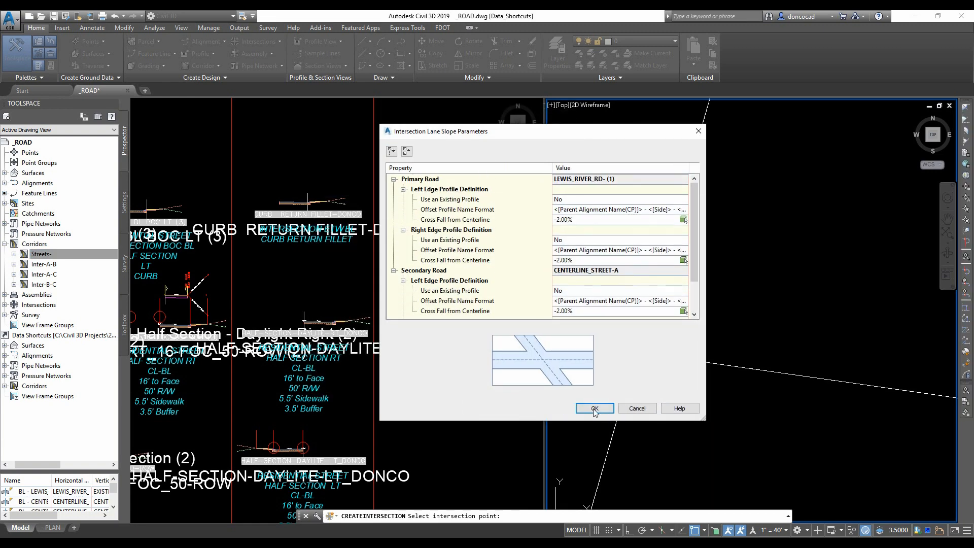
left_click(595, 409)
- Set the curb return profile lengths to extend along incoming and outgoing lanes to 10 feet
left_click(549, 335)
left_click(533, 285)
type("10")
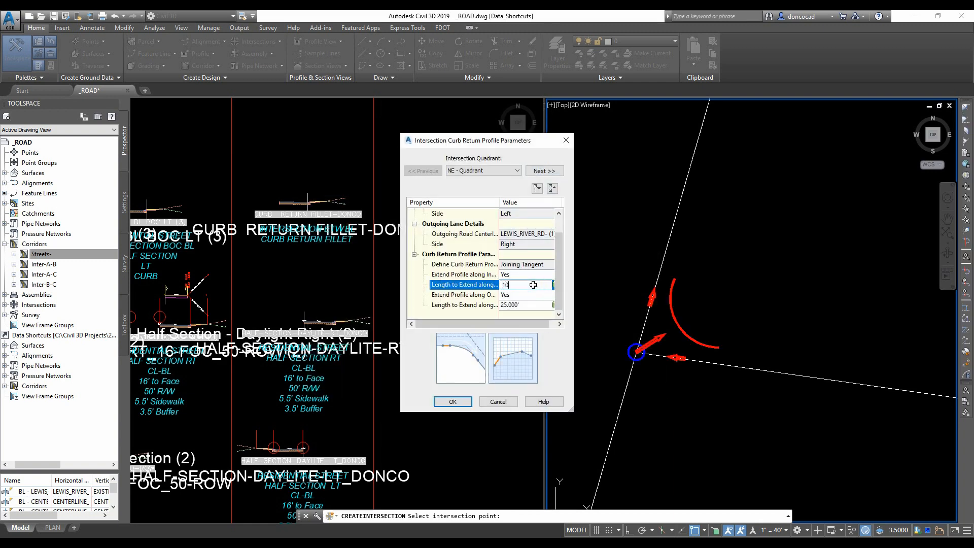
left_click(533, 304)
type("10")
key("Return")
left_click_drag(572, 410, 973, 538)
left_click_drag(726, 140, 487, 70)
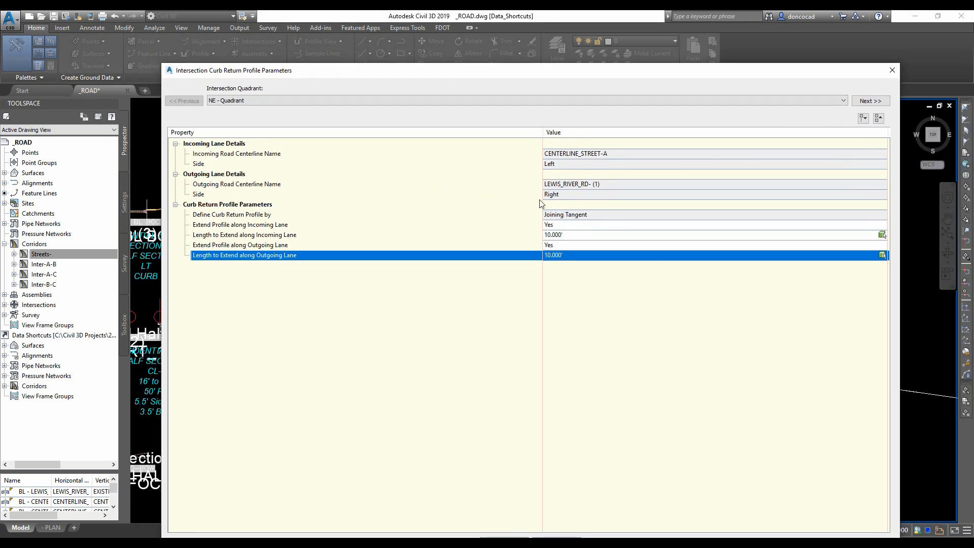
left_click(870, 101)
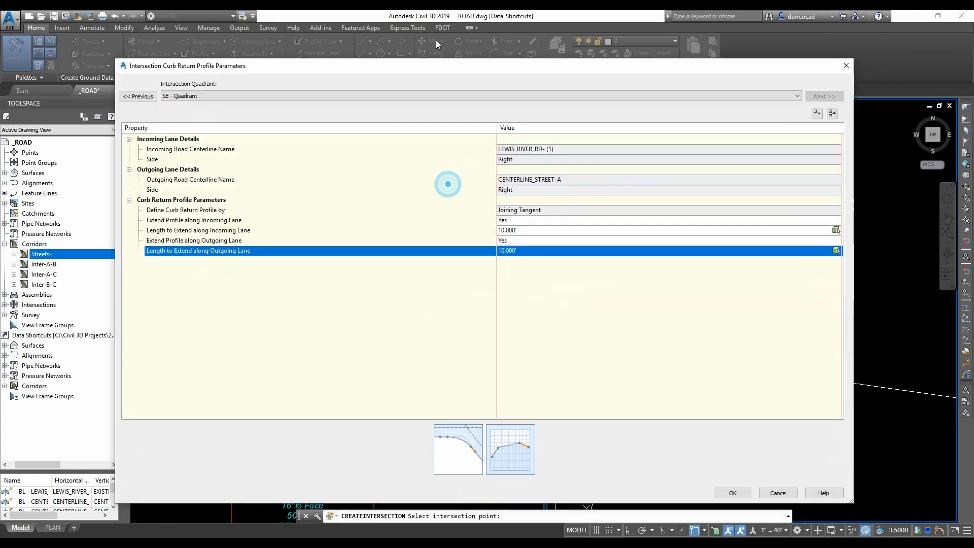
left_click(731, 473)
- Advance to corridor regions and assign the CURB RETURN FILLET-DONCO (2) assembly to the Curb Return Fillets region
left_click(470, 383)
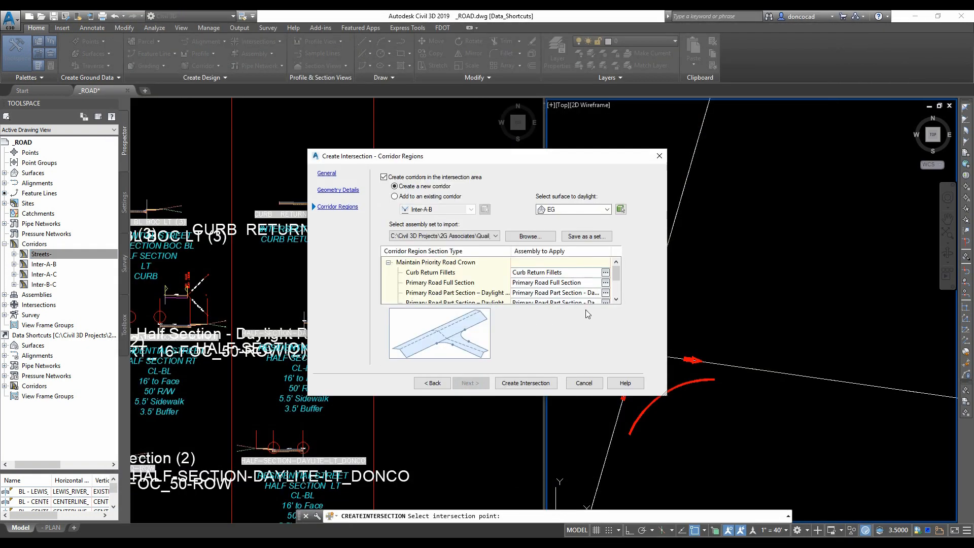
left_click(528, 239)
double_click(515, 198)
left_click_drag(523, 155, 481, 110)
left_click_drag(625, 350, 691, 441)
left_click(577, 228)
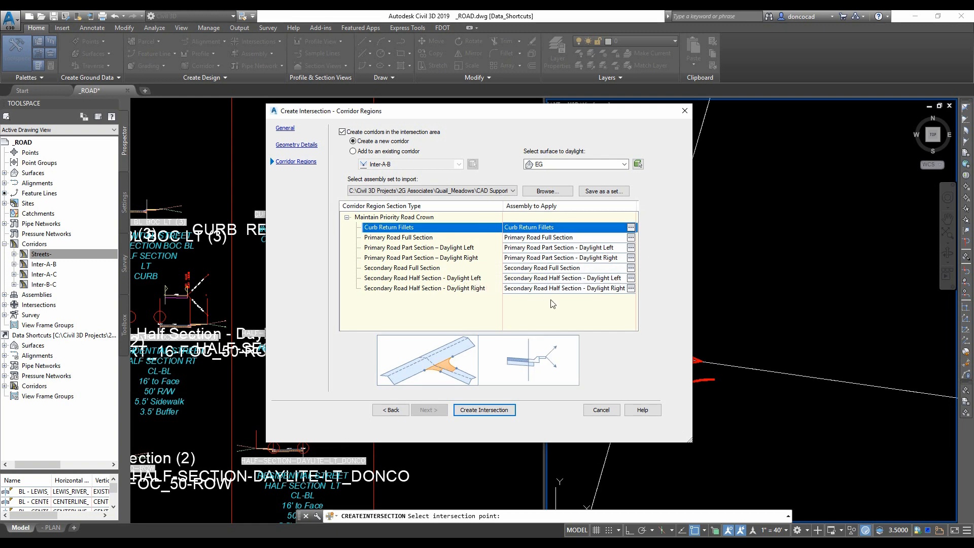
left_click(631, 227)
left_click(530, 271)
left_click(476, 412)
left_click(488, 293)
- Assign the 48-FOC_LEWIS RIVER RD assembly to the Primary Road Full Section by picking it in the drawing
left_click(583, 237)
left_click(631, 238)
left_click(531, 272)
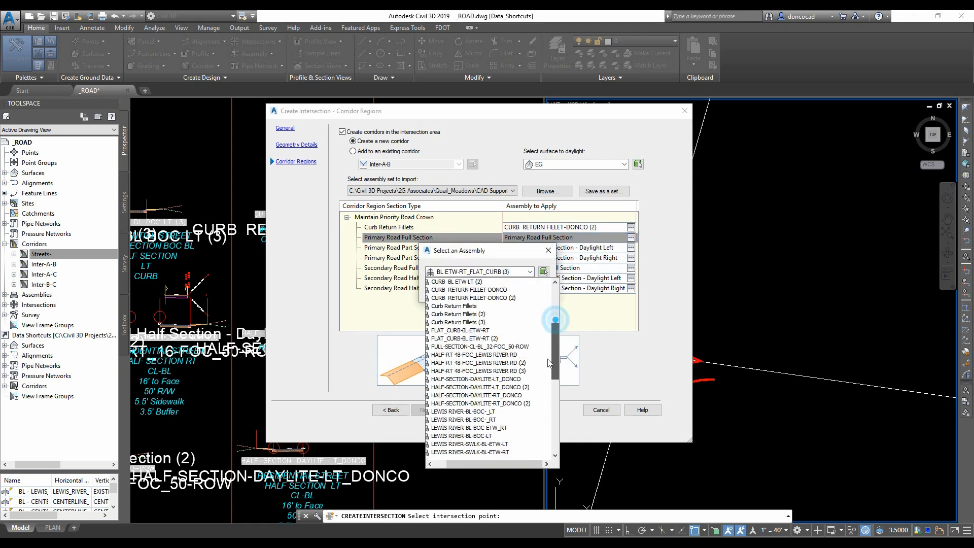
left_click(543, 272)
left_click(408, 271)
scroll(409, 272, "down", 6)
scroll(352, 360, "up", 10)
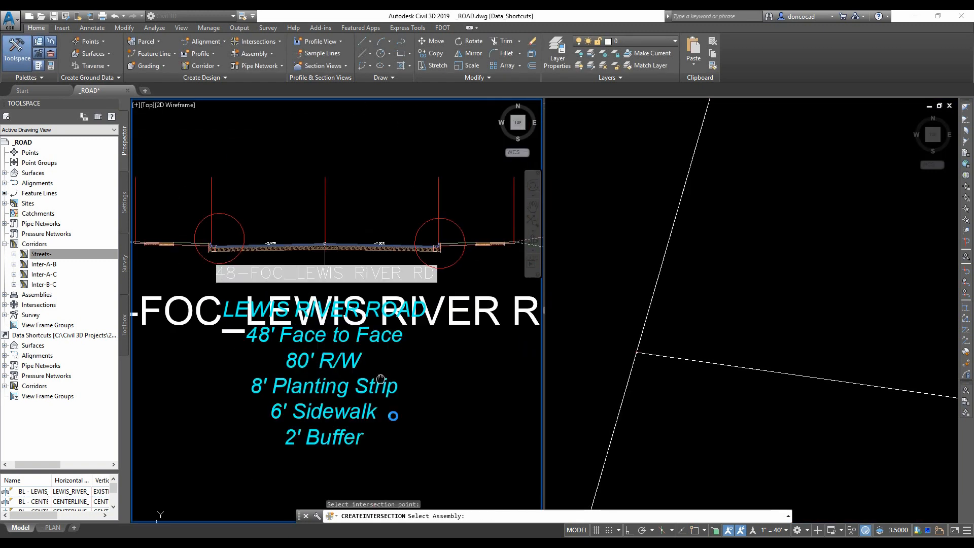
scroll(320, 213, "up", 2)
left_click(327, 282)
left_click(445, 291)
- Assign HALF-RT 48-FOC_LEWIS RIVER RD (3) to the Primary Road Part Section – Daylight Left region
left_click(630, 248)
left_click(543, 272)
key("Escape")
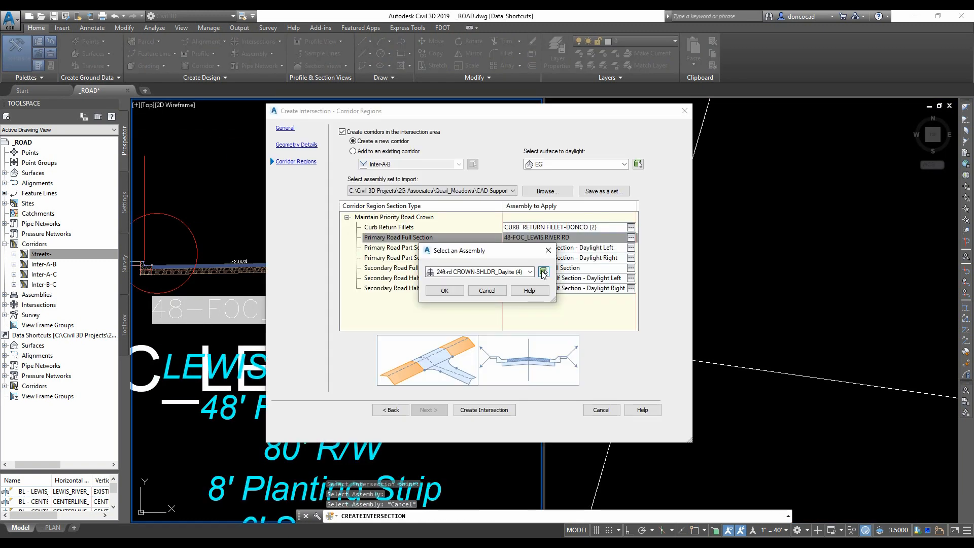
left_click(532, 300)
scroll(416, 258, "down", 8)
scroll(341, 340, "up", 10)
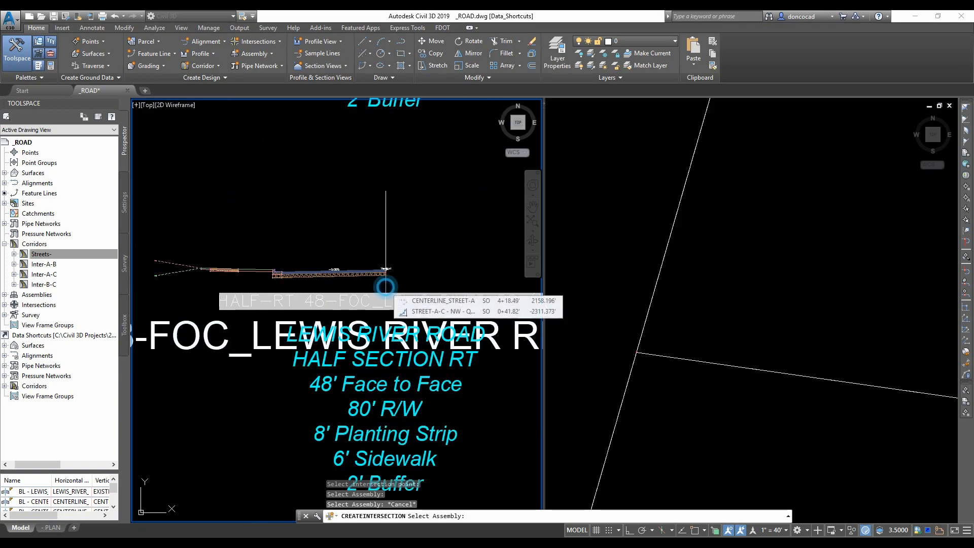
left_click(386, 289)
left_click(433, 319)
- Assign HALF-RT 48-FOC_LEWIS RIVER RD (2) to the Primary Road Part Section – Daylight Right region
left_click(631, 258)
left_click(532, 300)
scroll(417, 279, "down", 8)
scroll(355, 300, "up", 8)
left_click(374, 239)
left_click(435, 318)
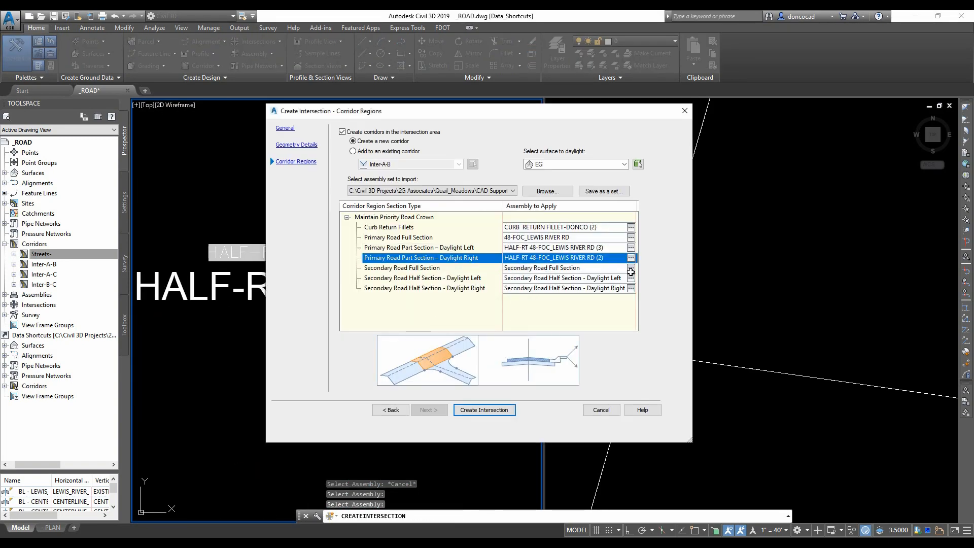
- Assign FULL-SECTION-CL-BL_32-FOC_50-ROW to the Secondary Road Full Section region
left_click(631, 268)
left_click(531, 299)
scroll(417, 305, "down", 8)
scroll(339, 302, "up", 10)
left_click(329, 300)
left_click(434, 318)
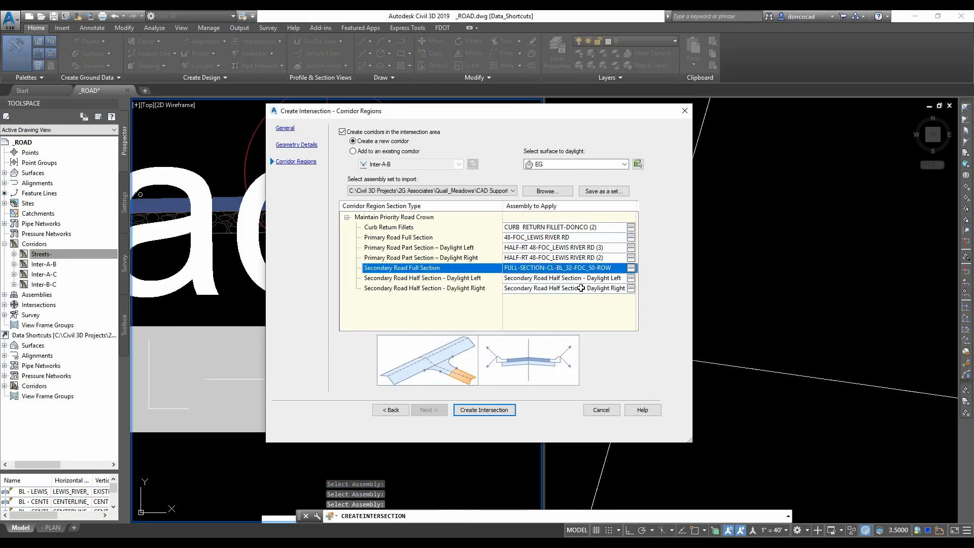
- Assign HALF-SECTION-DAYLITE-LT_DONCO to the Secondary Road Half Section – Daylight Left region
left_click(532, 300)
scroll(416, 279, "down", 8)
scroll(345, 304, "up", 10)
left_click(192, 319)
left_click(437, 318)
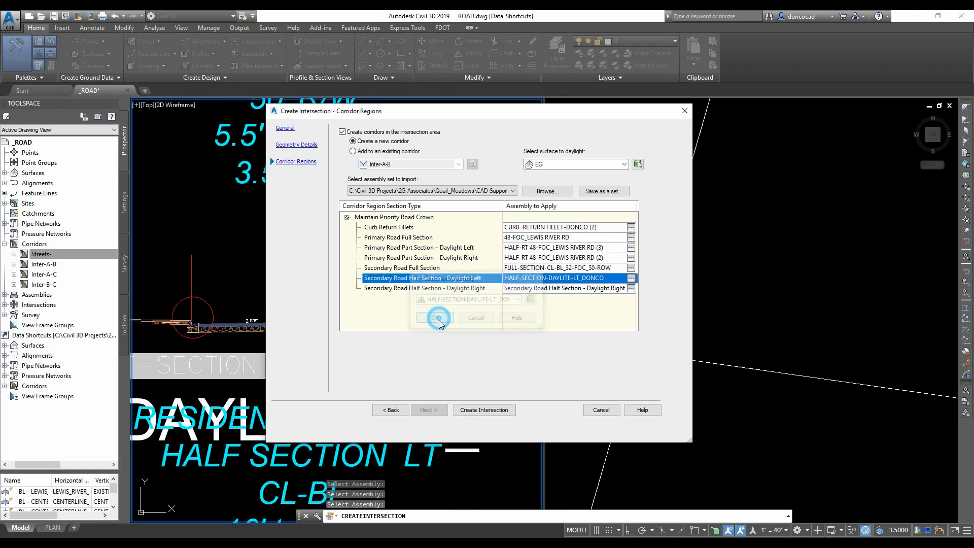
- Assign HALF-SECTION-DAYLITE-RT_DONCO to the Secondary Road Half Section – Daylight Right region and create the intersection
left_click(532, 300)
scroll(429, 437, "down", 5)
scroll(367, 219, "up", 8)
left_click(405, 216)
left_click(439, 319)
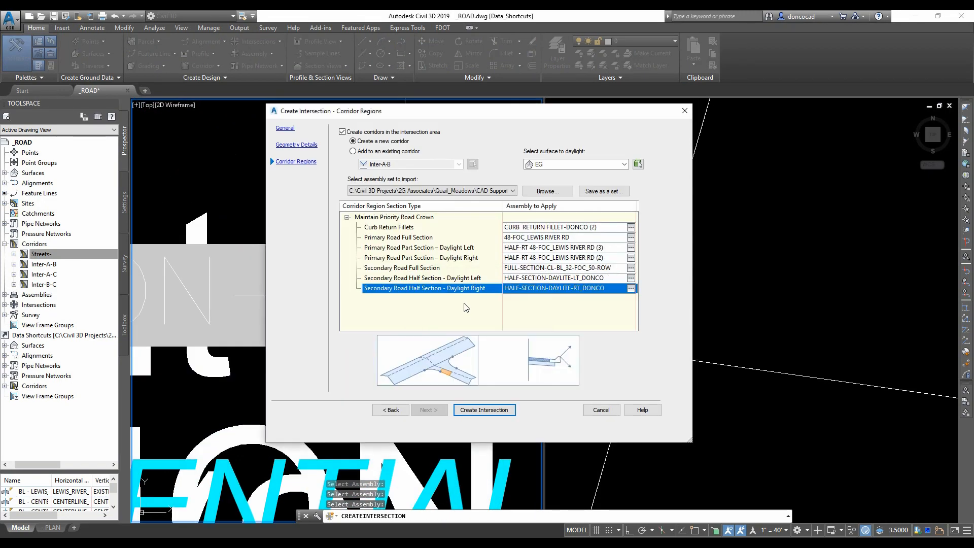
left_click(484, 410)
left_click(426, 273)
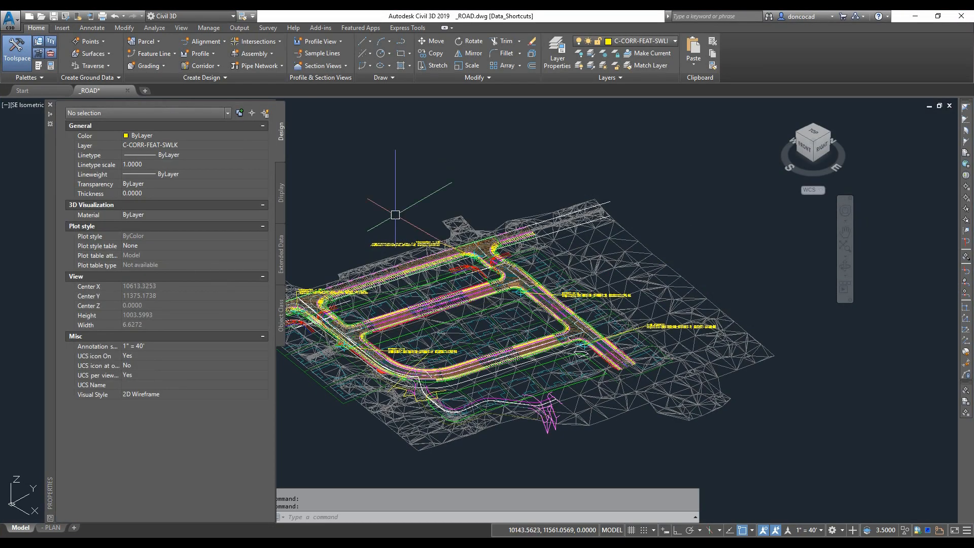
- Inspect the new intersection corridor, curb returns and feature lines in the drawing
scroll(418, 375, "up", 6)
scroll(420, 355, "down", 2)
scroll(421, 340, "up", 4)
scroll(422, 325, "up", 3)
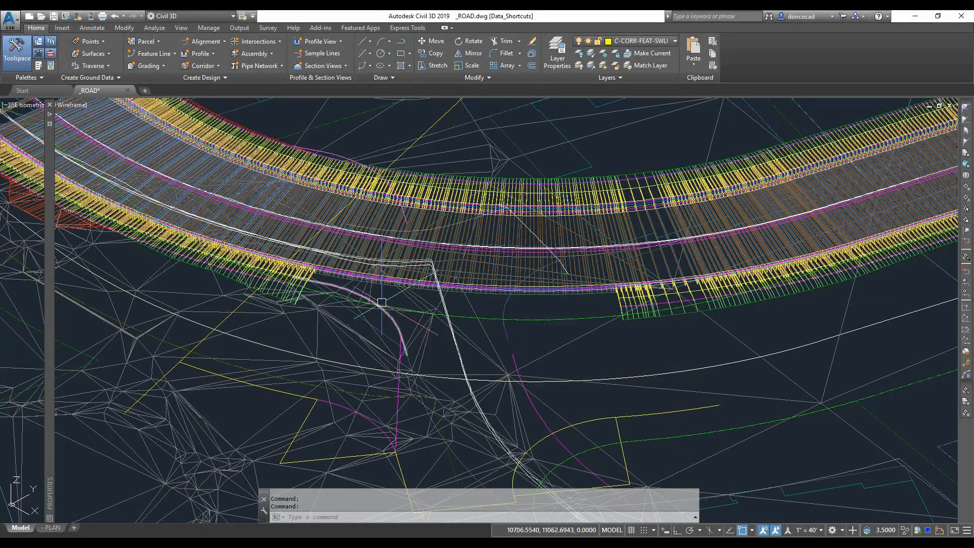
scroll(382, 302, "up", 1)
scroll(381, 303, "up", 1)
left_click(181, 27)
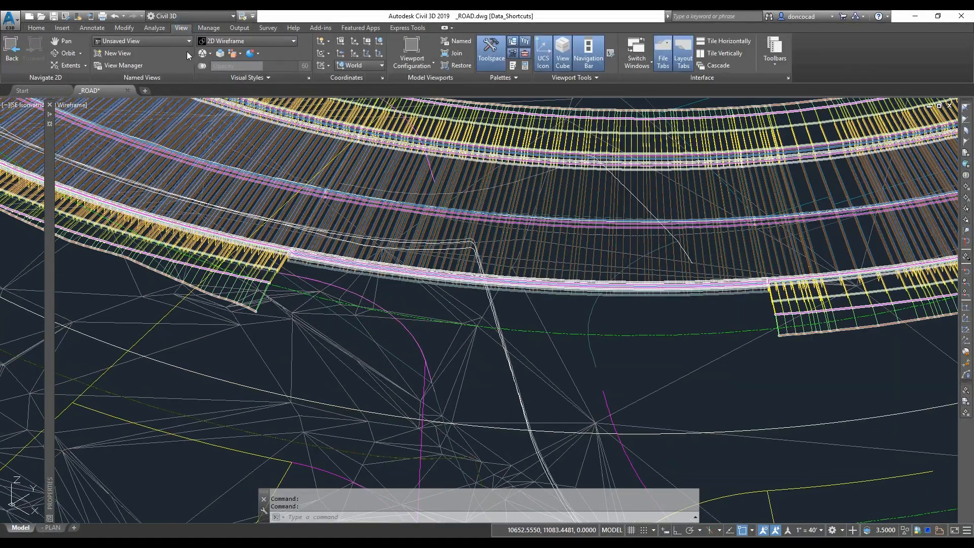
left_click(152, 50)
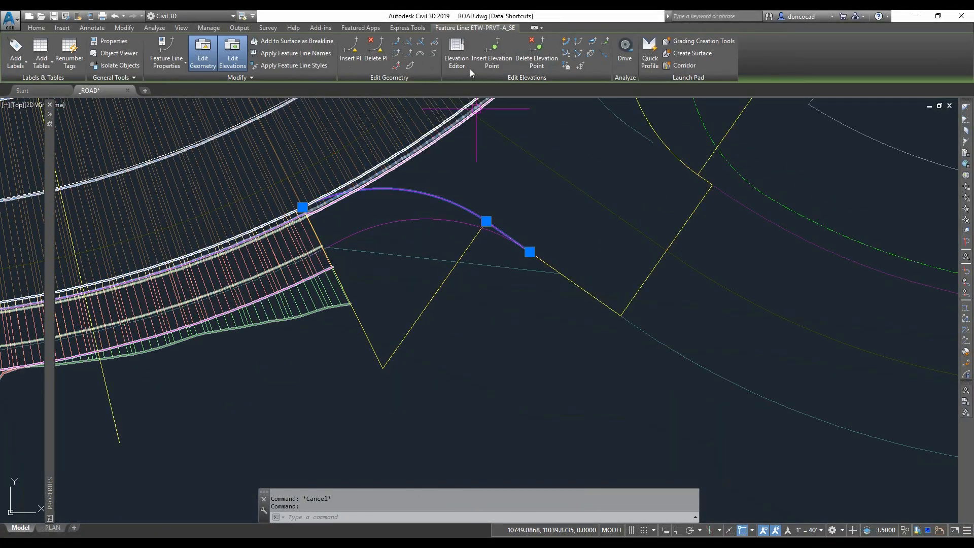
scroll(520, 205, "down", 4)
left_click(521, 206)
key("Escape")
key("Escape")
middle_click_drag(522, 207, 512, 222)
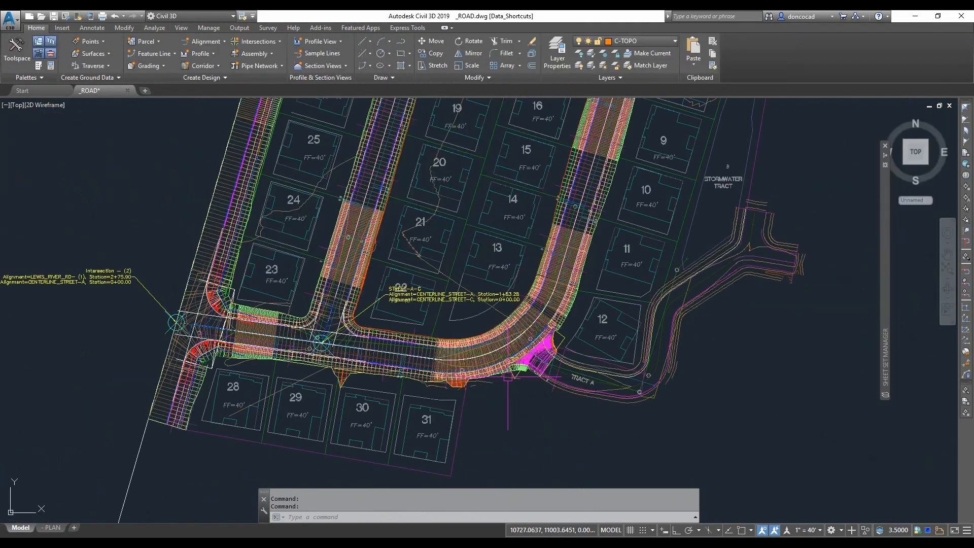
scroll(507, 379, "down", 2)
middle_click_drag(497, 378, 491, 408)
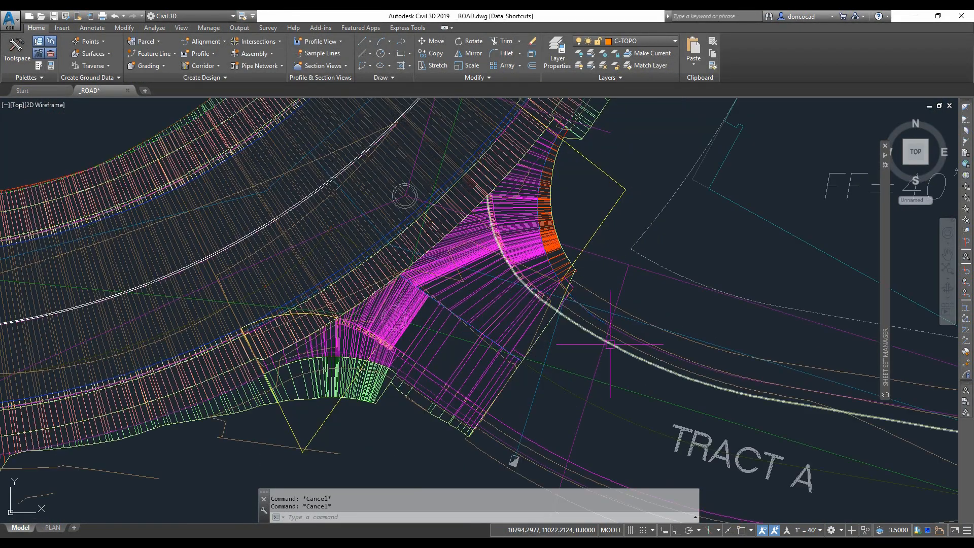
middle_click_drag(620, 352, 538, 325)
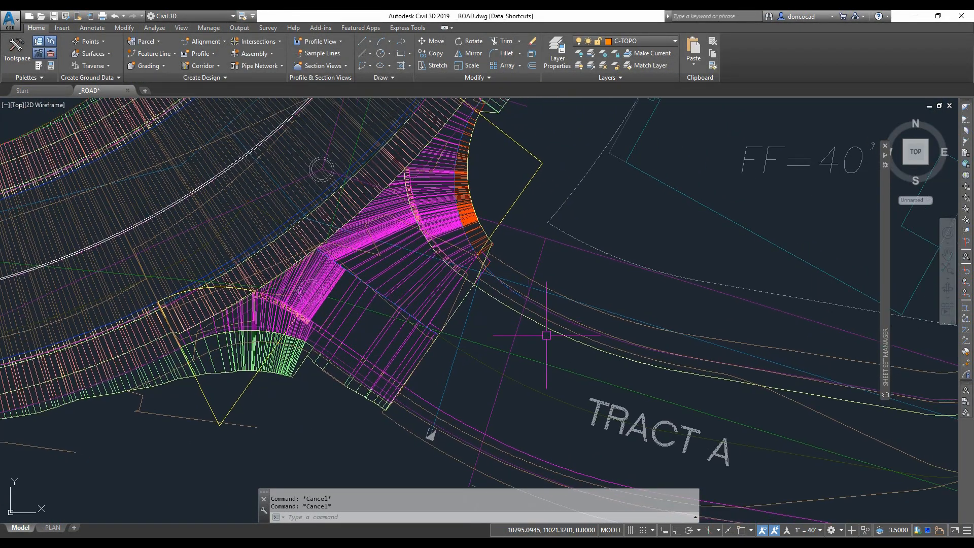
left_click(670, 401)
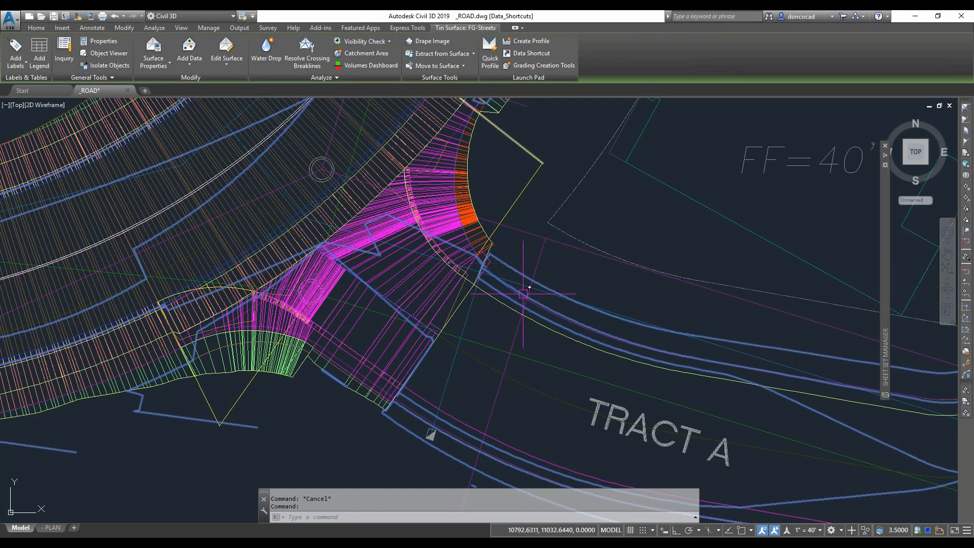
scroll(514, 306, "down", 4)
key("Escape")
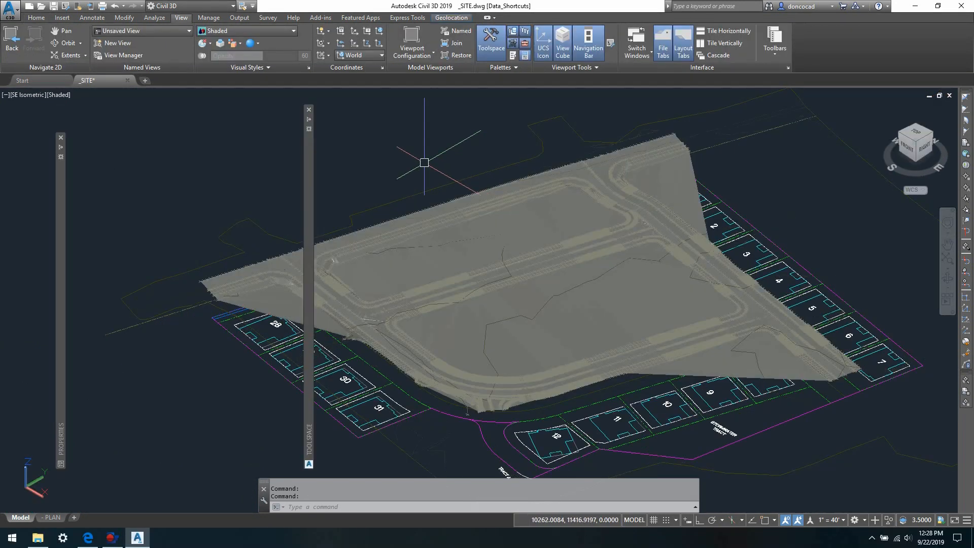
- Examine the finished-grade surface in 3D in the site drawing and the Lewis River Rd intersection in plan
scroll(197, 322, "up", 6)
middle_click_drag(197, 322, 164, 335)
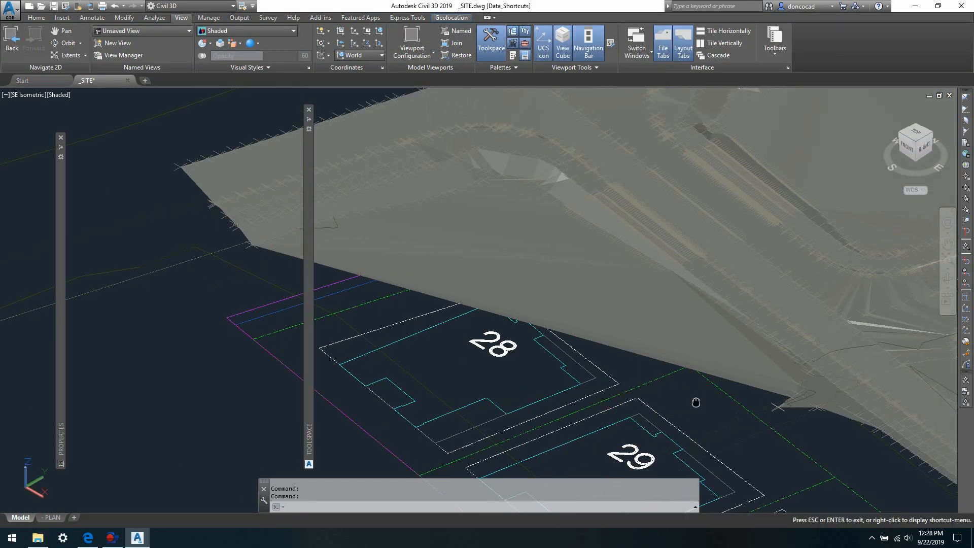
middle_click_drag(700, 402, 551, 506)
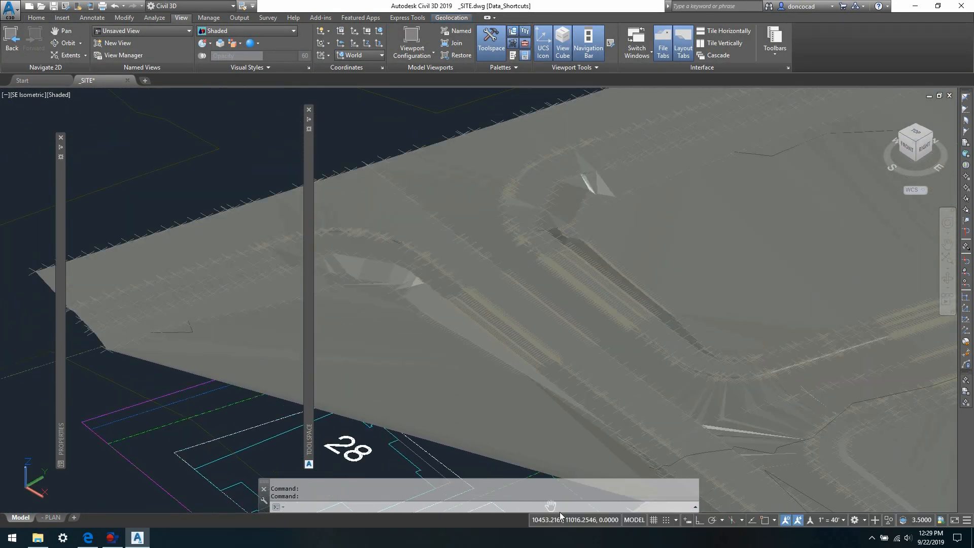
middle_click_drag(346, 121, 425, 155)
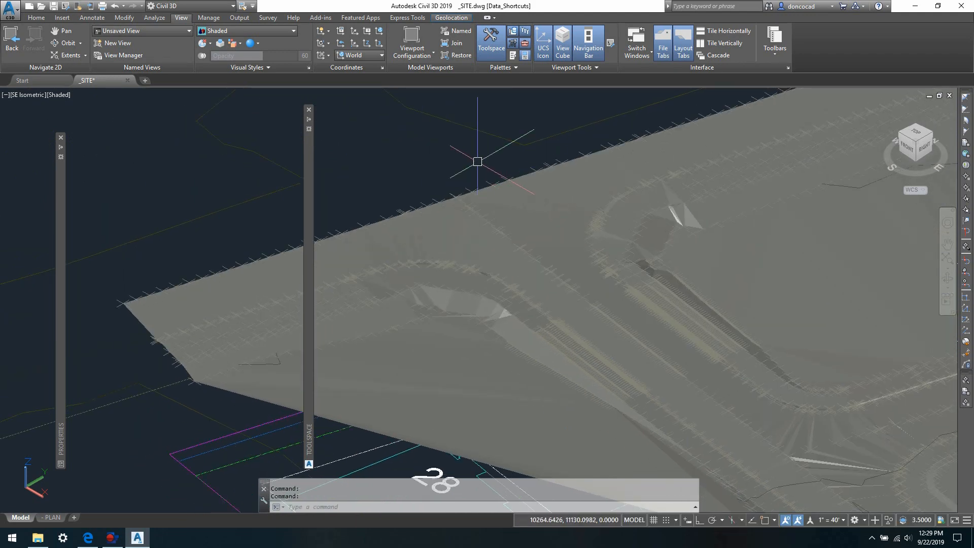
scroll(478, 161, "down", 6)
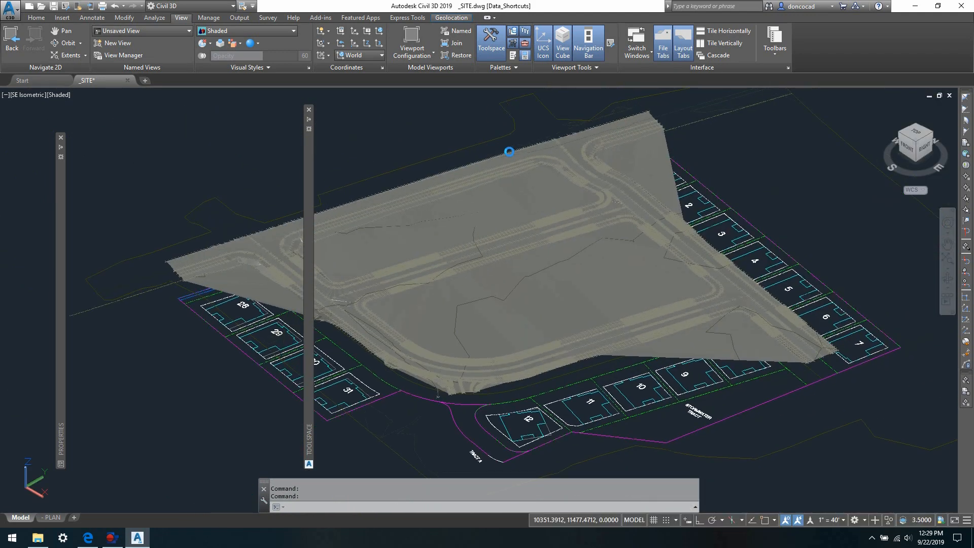
scroll(509, 152, "up", 4)
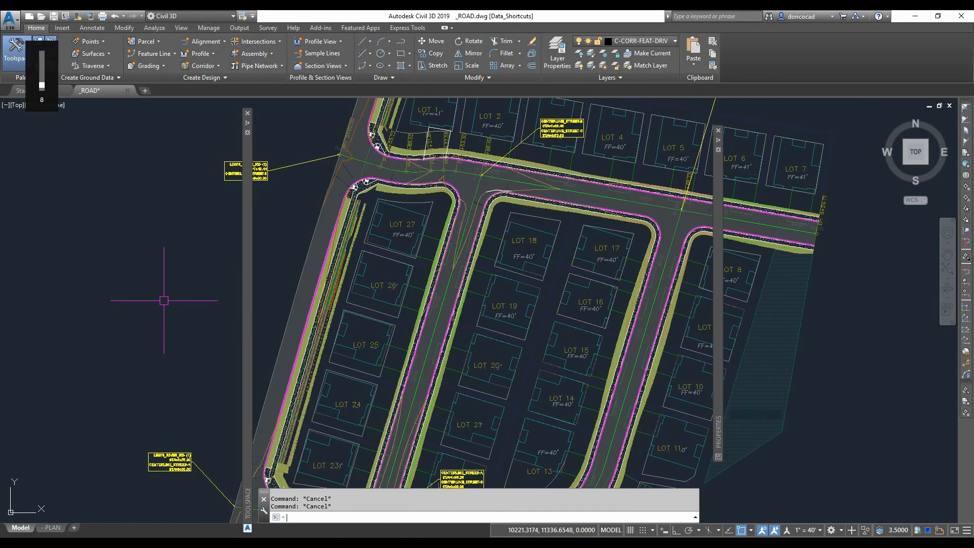
scroll(203, 284, "down", 2)
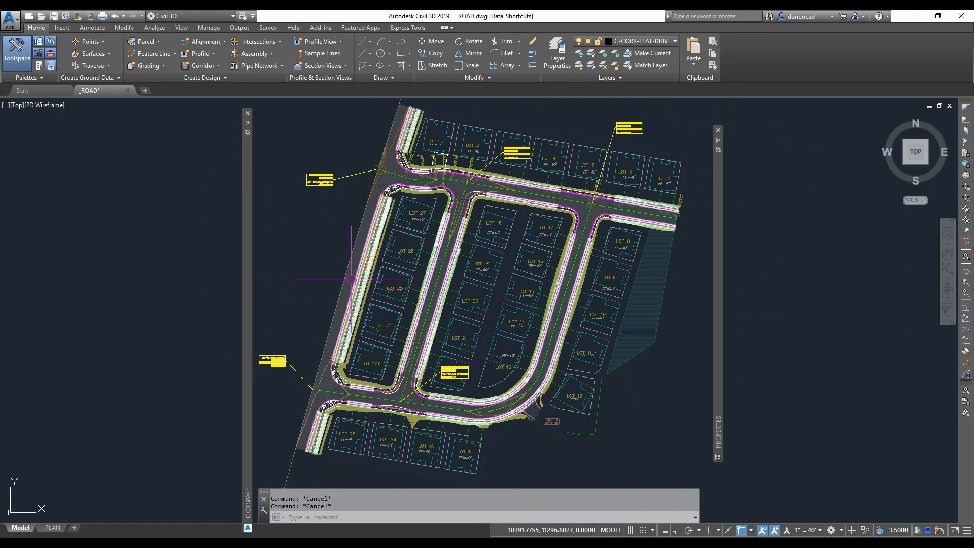
scroll(394, 373, "up", 5)
middle_click_drag(389, 372, 415, 354)
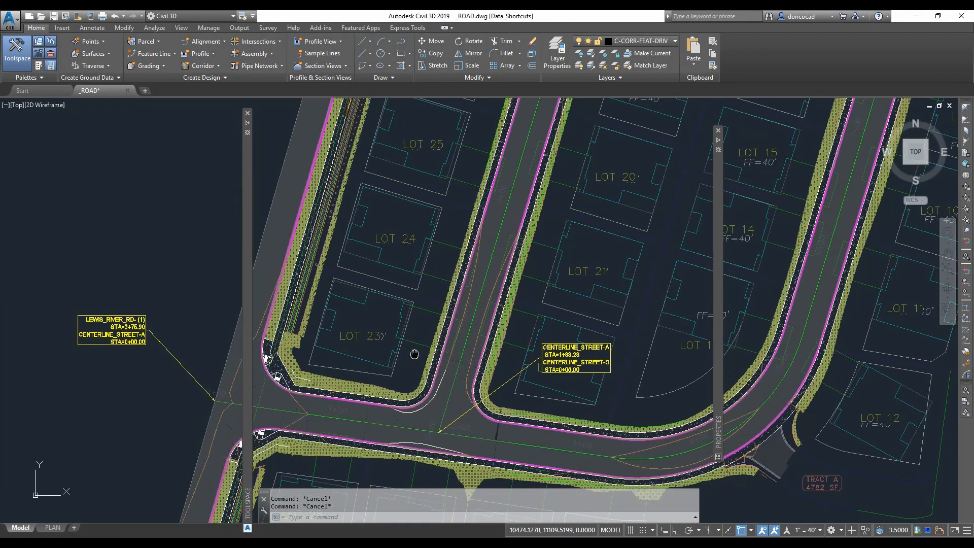
scroll(416, 344, "up", 5)
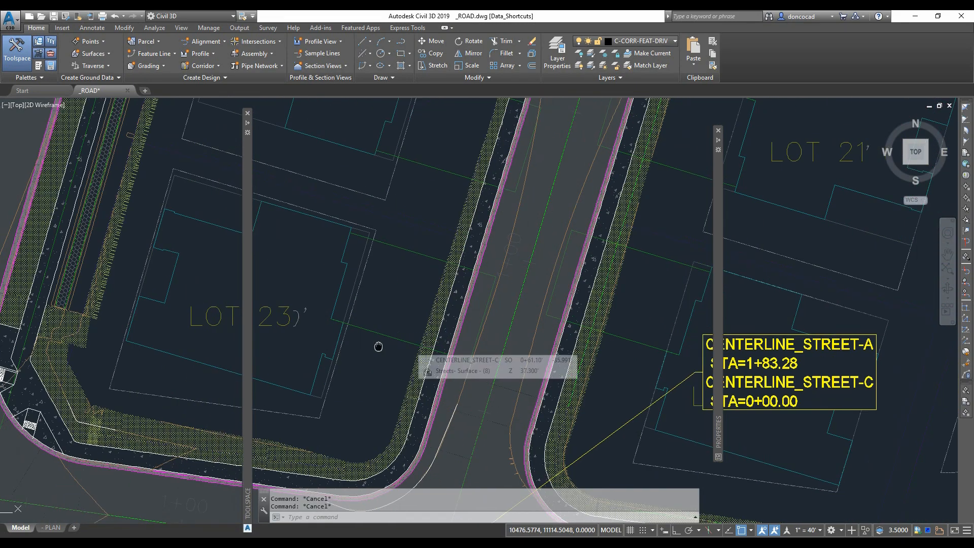
- Edit the intersection corridor region's assembly frequency, setting the curve increment to .5
middle_click_drag(378, 347, 382, 346)
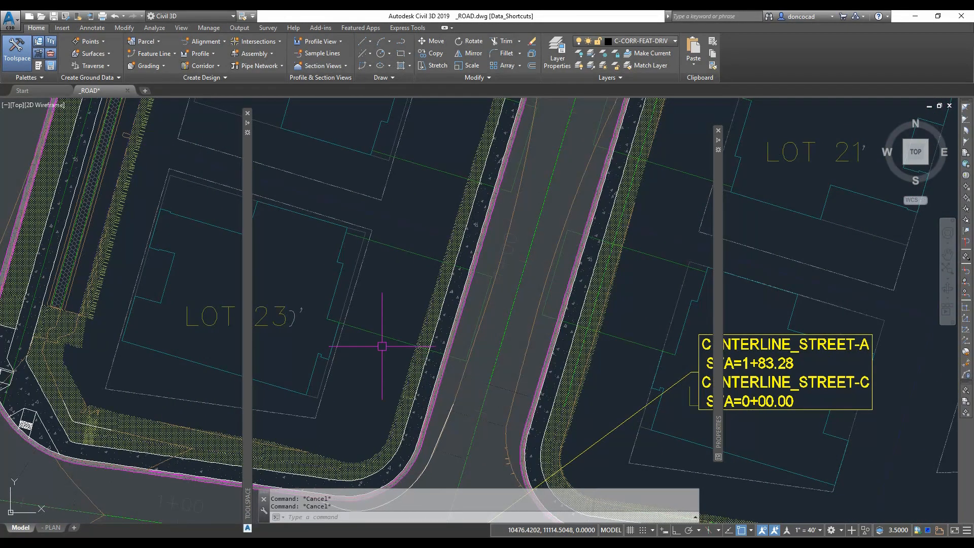
scroll(443, 318, "up", 8)
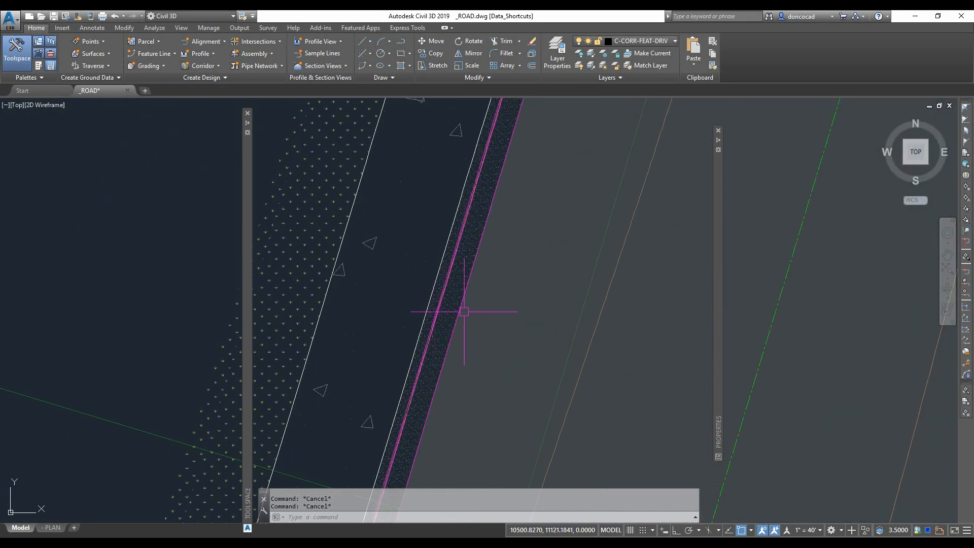
scroll(445, 313, "down", 8)
middle_click_drag(411, 324, 478, 325)
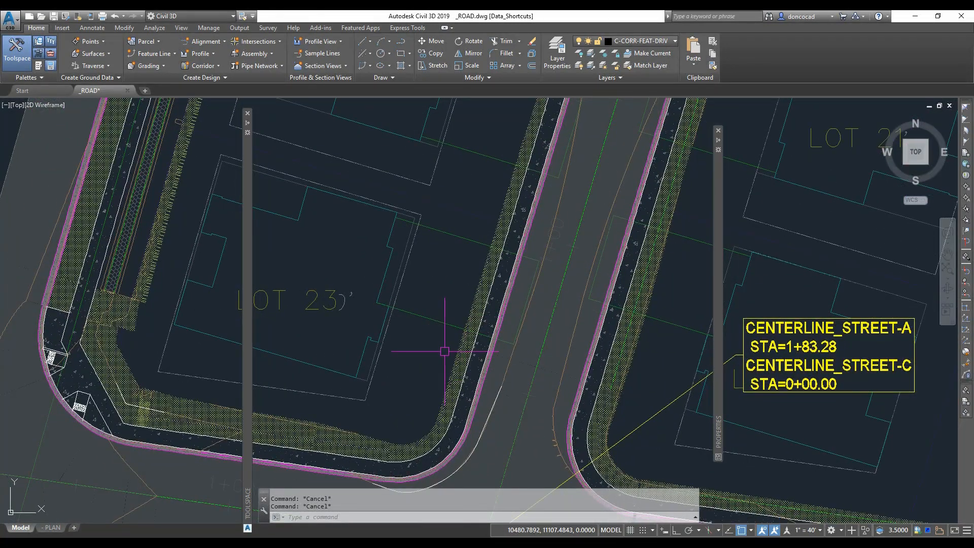
scroll(437, 361, "down", 2)
scroll(416, 342, "up", 8)
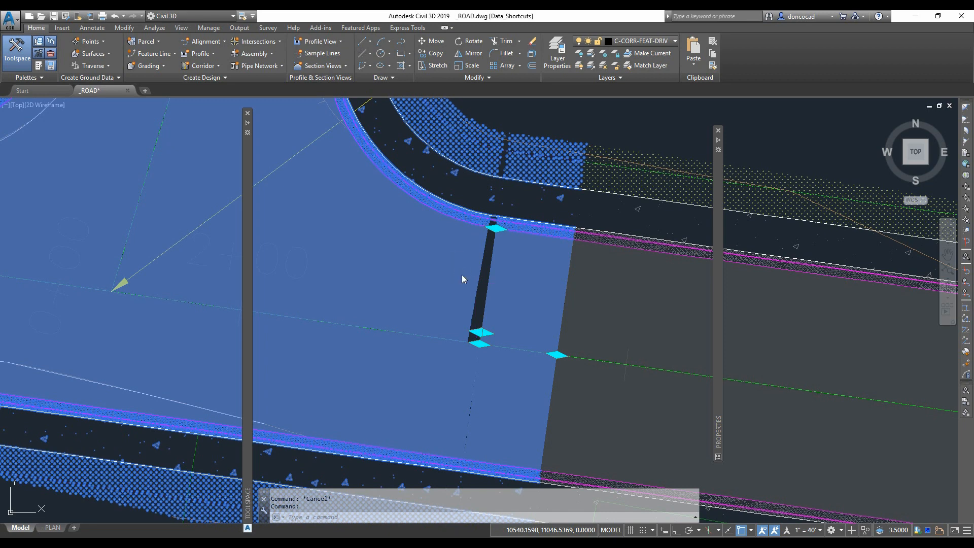
right_click(461, 278)
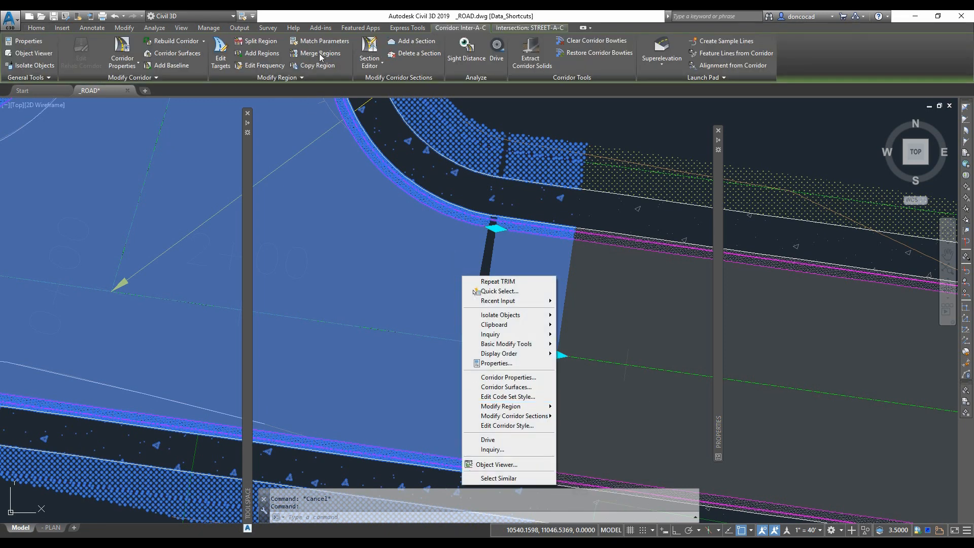
left_click(252, 65)
left_click(252, 64)
left_click(457, 264)
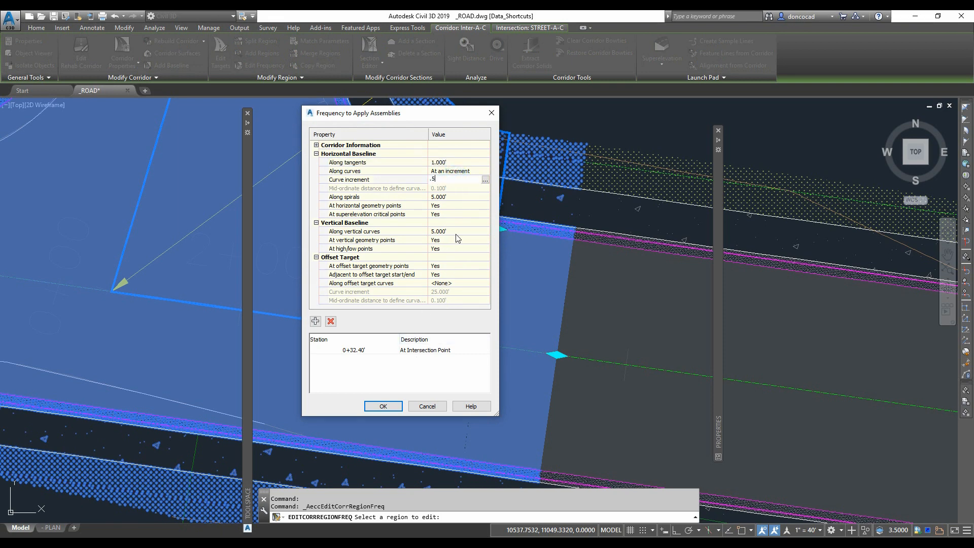
left_click(384, 406)
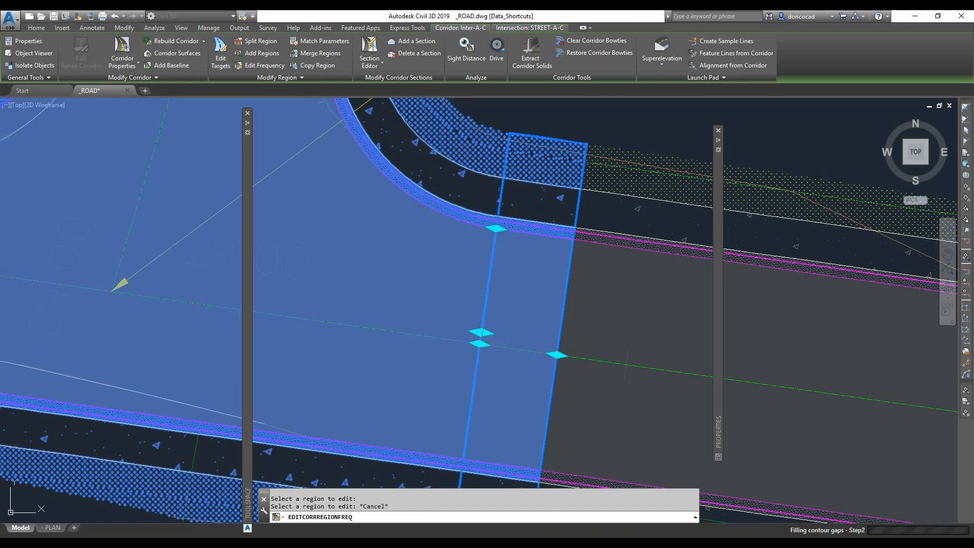
key("Escape")
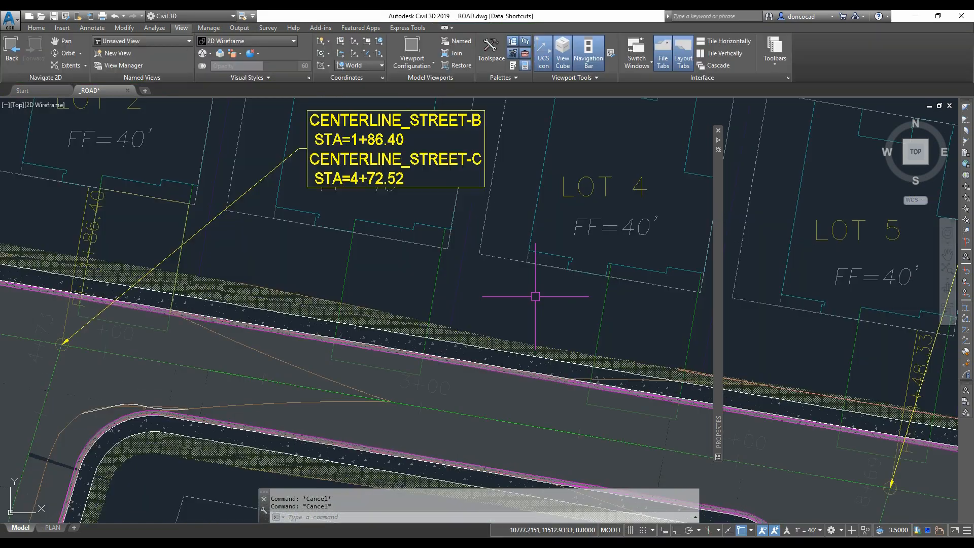
- Draw a two-point polyline along the lot frontage north of Street C
scroll(547, 297, "down", 4)
scroll(493, 285, "up", 5)
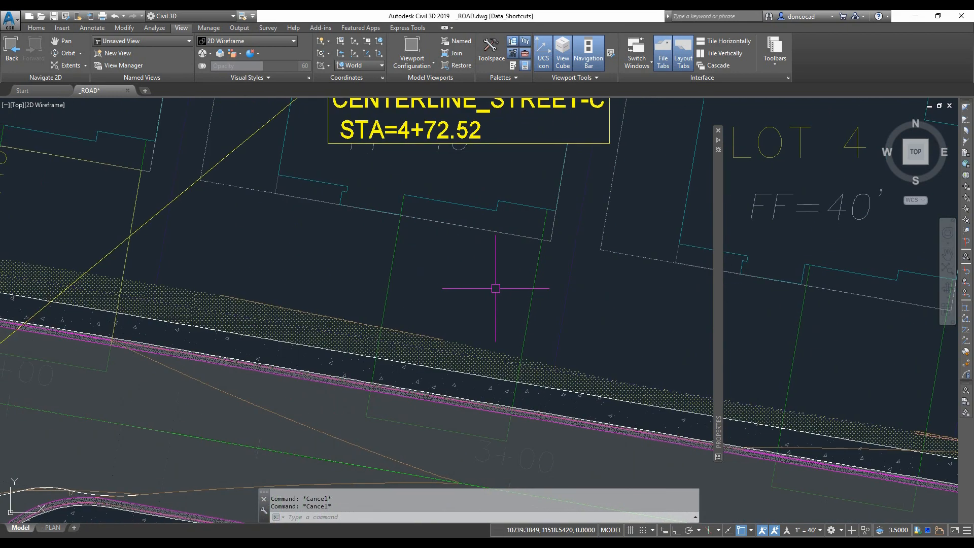
type("pl")
key("Return")
left_click(400, 214)
left_click(542, 240)
key("Return")
scroll(528, 294, "down", 2)
mouse_move(568, 303)
middle_mouse_down()
mouse_move(463, 303)
mouse_move(395, 288)
mouse_move(503, 312)
middle_mouse_up()
key("Escape")
key("Escape")
- Explode the driveway line at the lot frontage and convert it to a polyline
mouse_move(170, 224)
middle_mouse_down()
mouse_move(218, 225)
mouse_move(202, 243)
middle_mouse_up()
left_click(229, 226)
key("Escape")
key("Escape")
scroll(174, 240, "up", 2)
type("x")
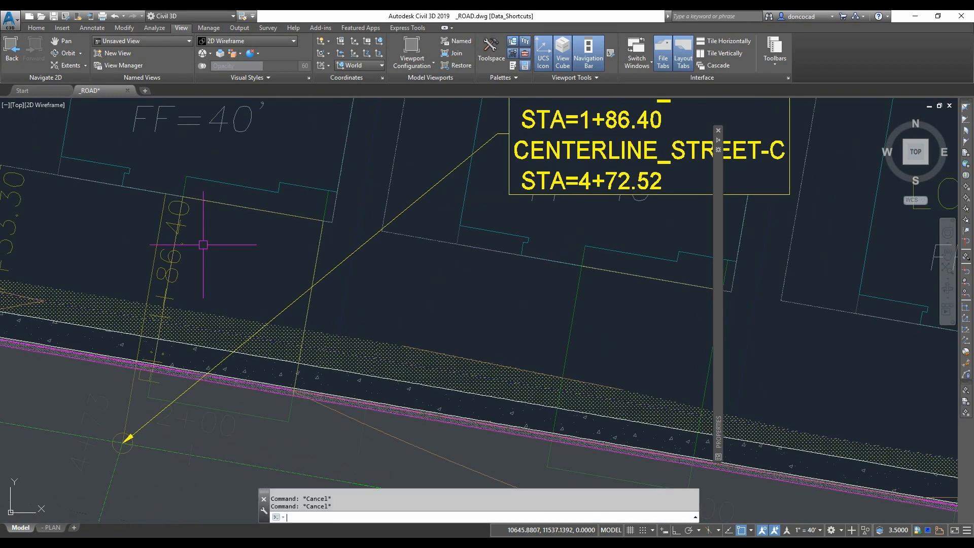
key("Return")
left_click(241, 207)
key("Return")
key("Escape")
right_click(244, 237)
left_click(276, 341)
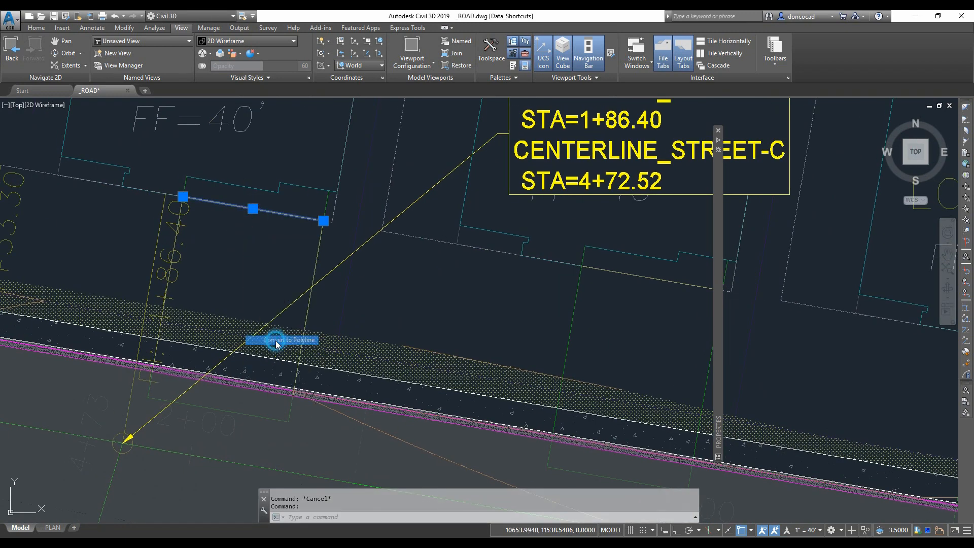
middle_click_drag(272, 283, 274, 285)
left_click(278, 219)
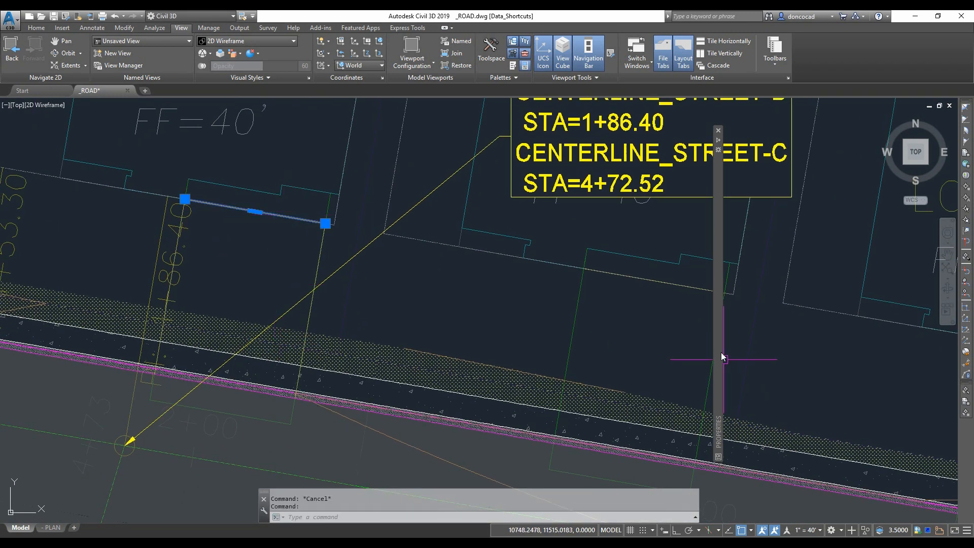
- Set the elevation of two driveway polylines along Street C to 39.1
mouse_move(720, 352)
left_click(878, 340)
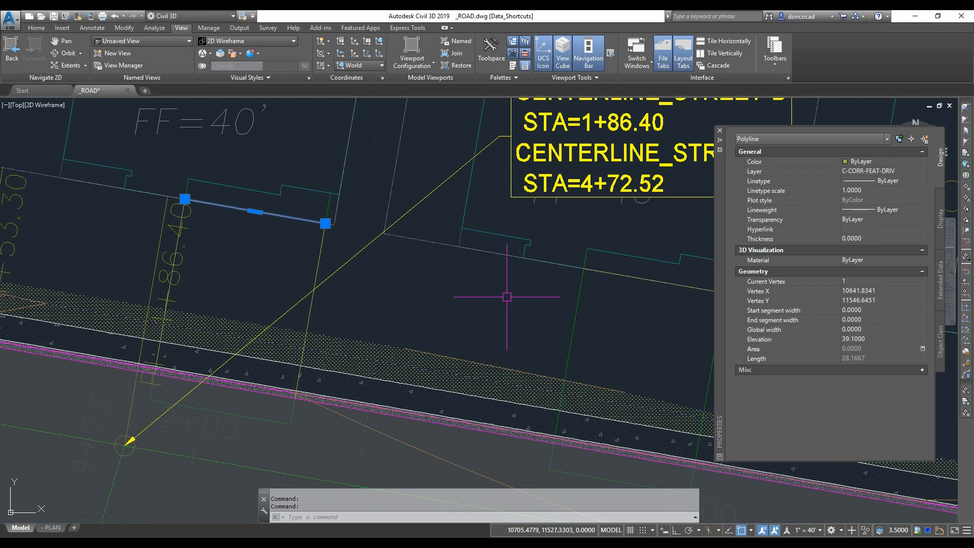
key("Escape")
key("Escape")
middle_click_drag(609, 277, 523, 253)
mouse_move(715, 345)
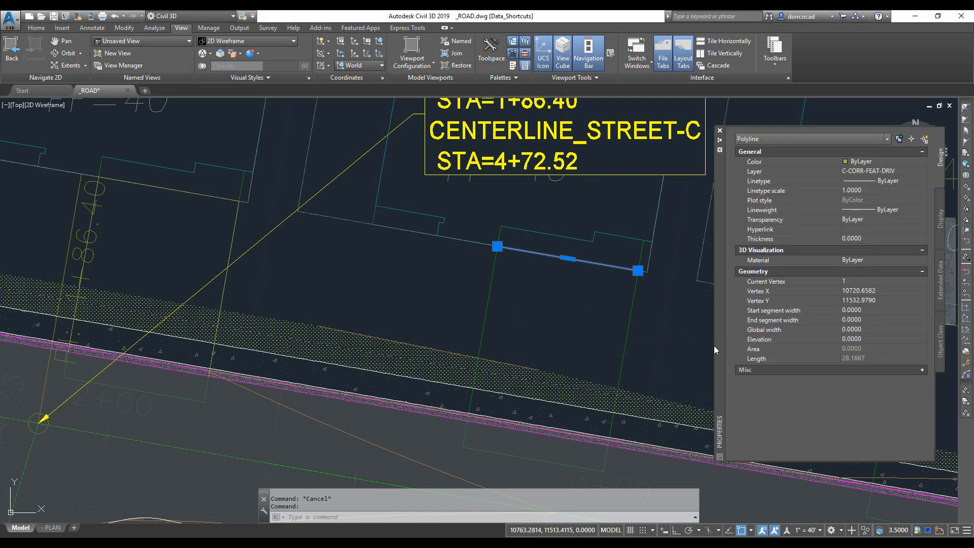
left_click(873, 339)
type("39")
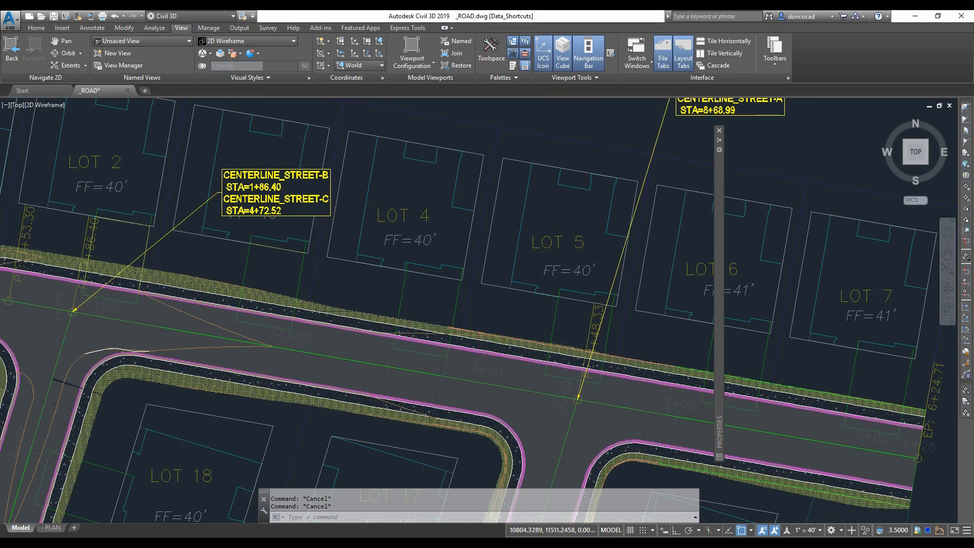
- Try to start a polyline at the LOT 7 frontage corner and check the long frontage polyline's properties
middle_click_drag(484, 299, 452, 281)
right_click(387, 274)
mouse_move(425, 290)
left_click(509, 312)
scroll(391, 254, "up", 5)
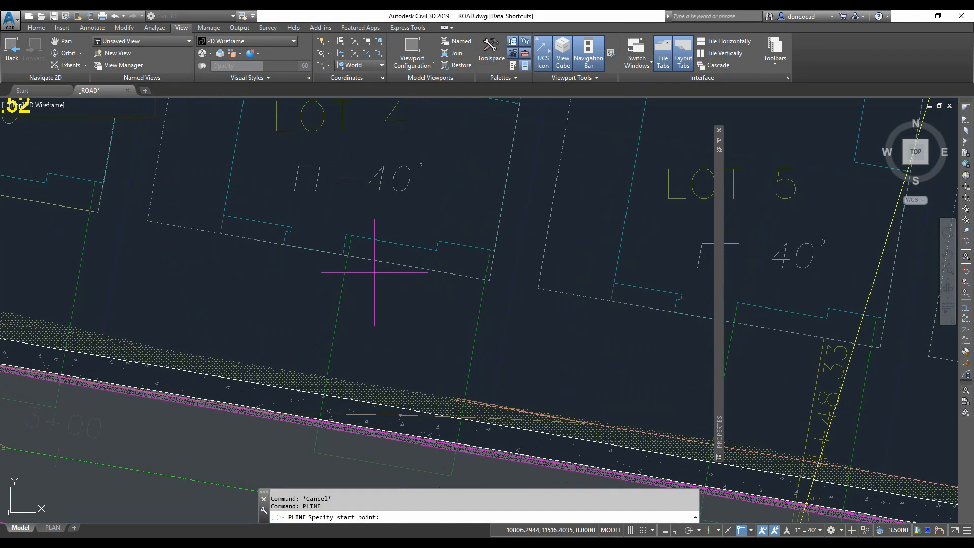
scroll(365, 266, "down", 5)
scroll(630, 325, "up", 6)
left_click(616, 305)
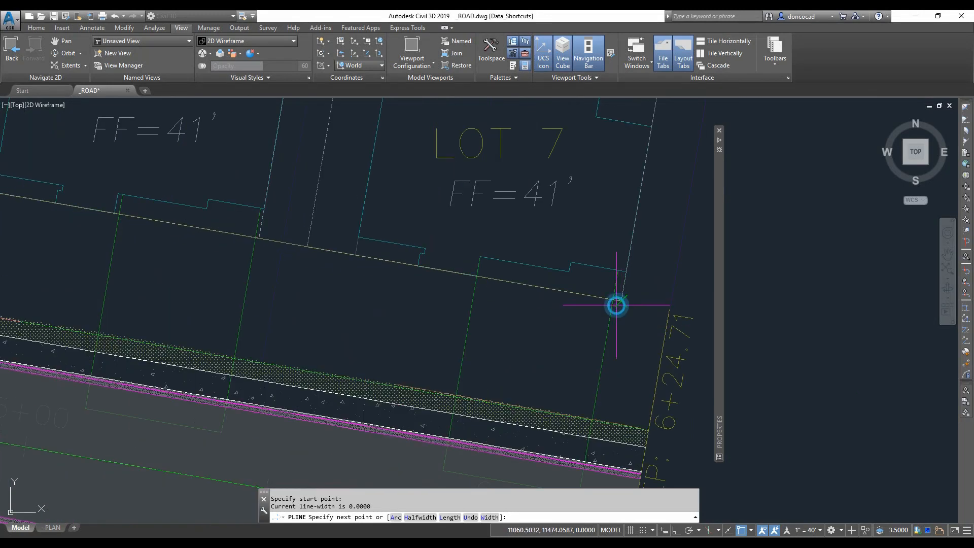
left_click(616, 305)
key("Return")
left_click(370, 257)
mouse_move(719, 330)
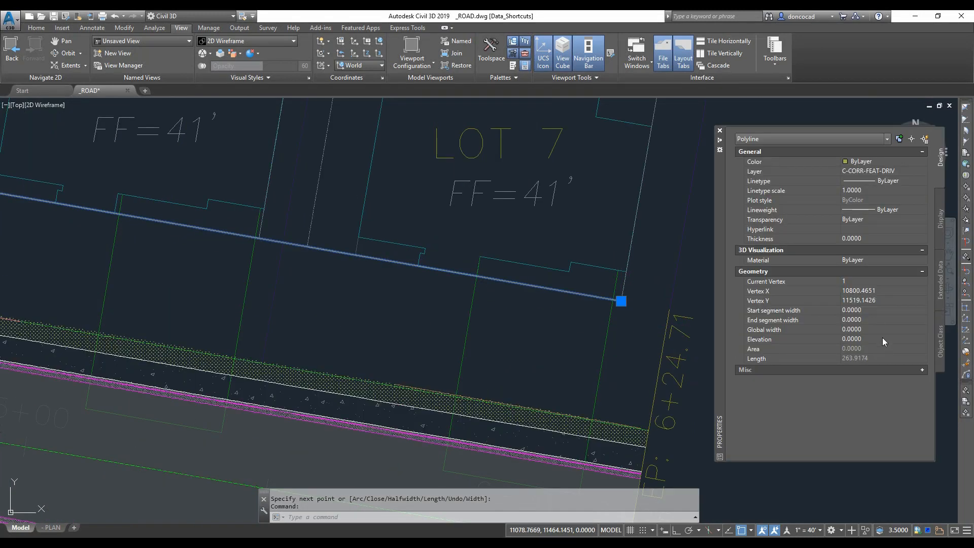
scroll(413, 315, "down", 2)
key("Escape")
right_click(435, 319)
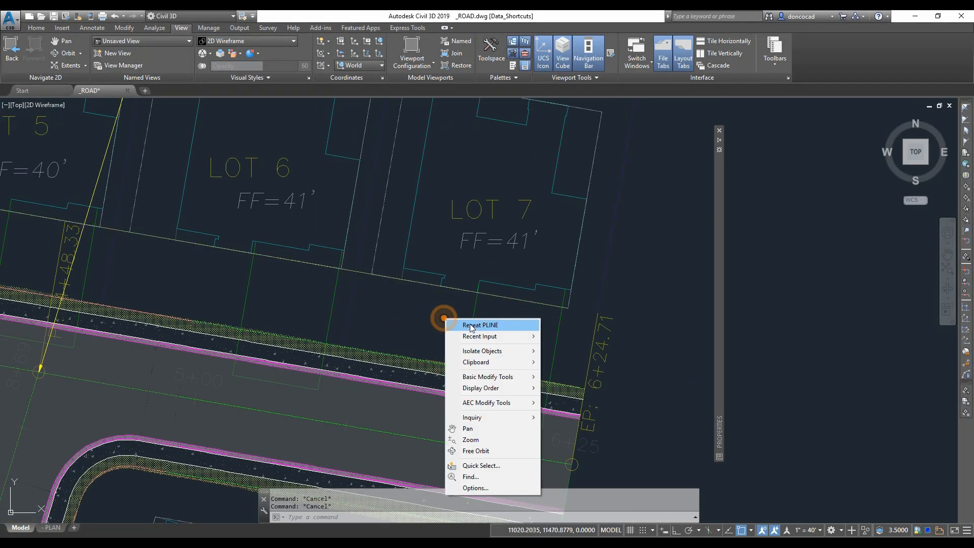
mouse_move(474, 332)
left_click(570, 344)
key("Escape")
scroll(442, 300, "down", 3)
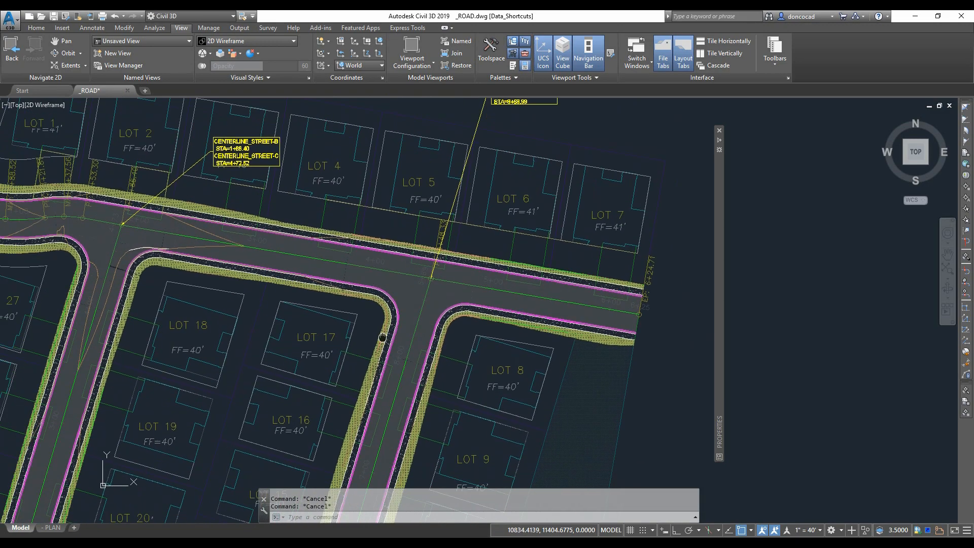
- Draw a polyline across the LOT 11 frontage beside the curved street, turning ortho off
scroll(489, 278, "up", 4)
right_click(441, 219)
mouse_move(477, 245)
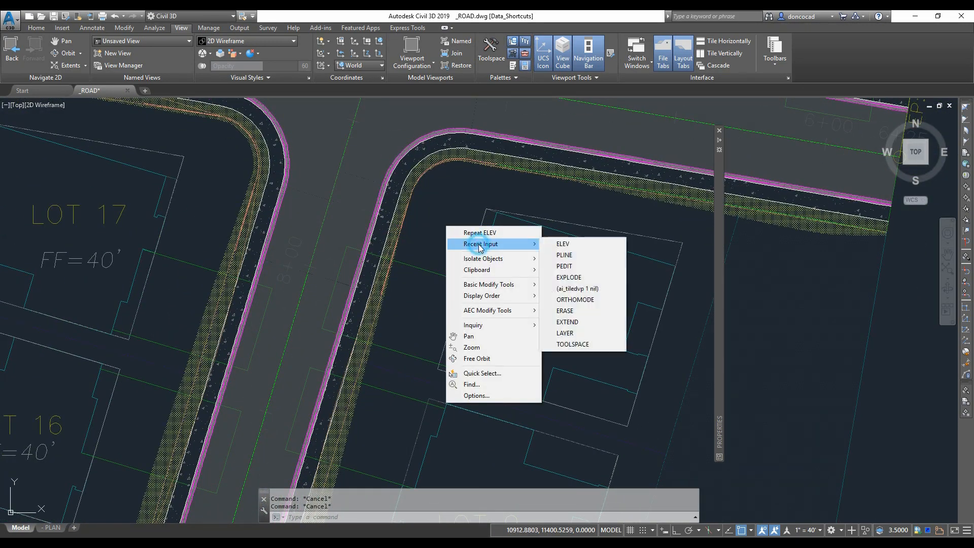
left_click(563, 259)
scroll(490, 212, "up", 3)
left_click(473, 189)
scroll(473, 190, "down", 8)
scroll(445, 308, "up", 5)
middle_click_drag(443, 312, 454, 306)
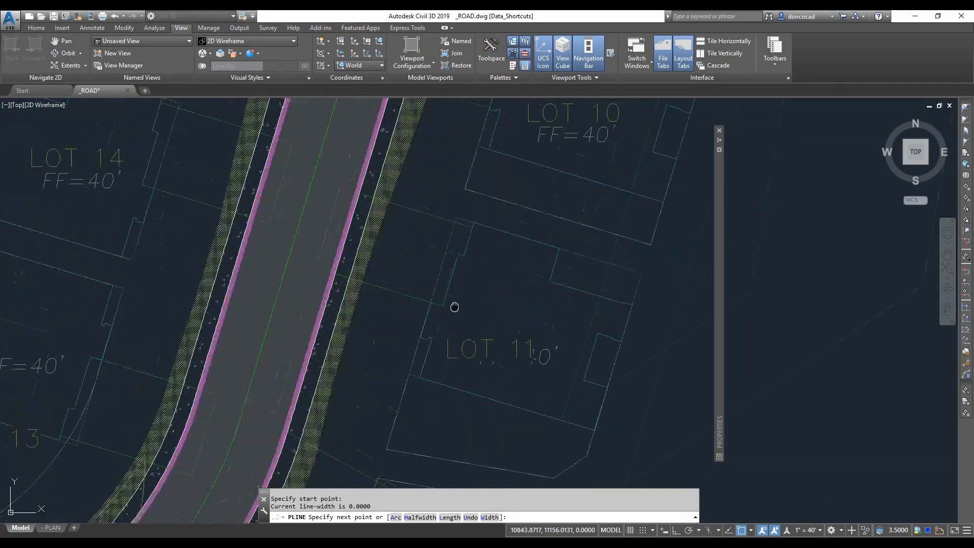
scroll(457, 319, "up", 3)
left_click(460, 324)
scroll(461, 324, "down", 3)
middle_click_drag(453, 363, 516, 237)
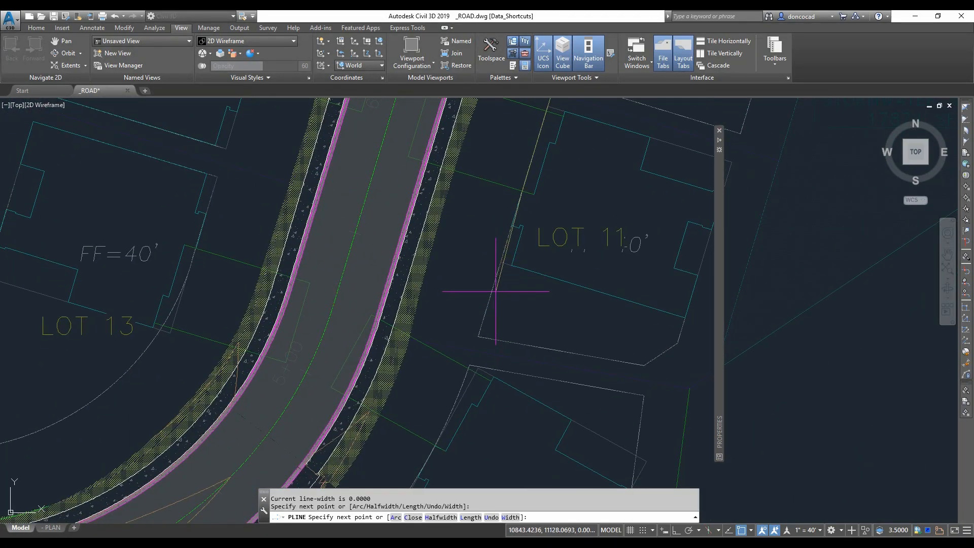
right_click(504, 291, "shift")
left_click(524, 296)
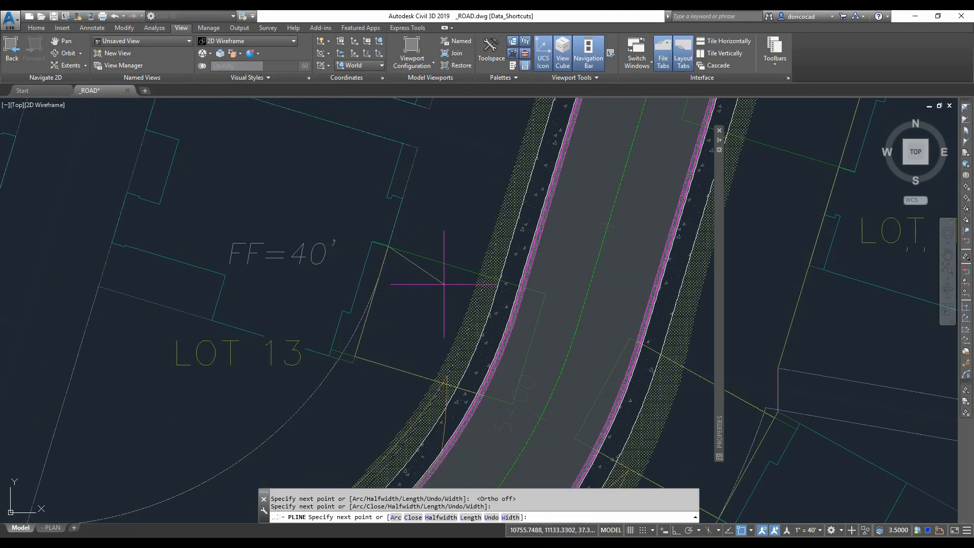
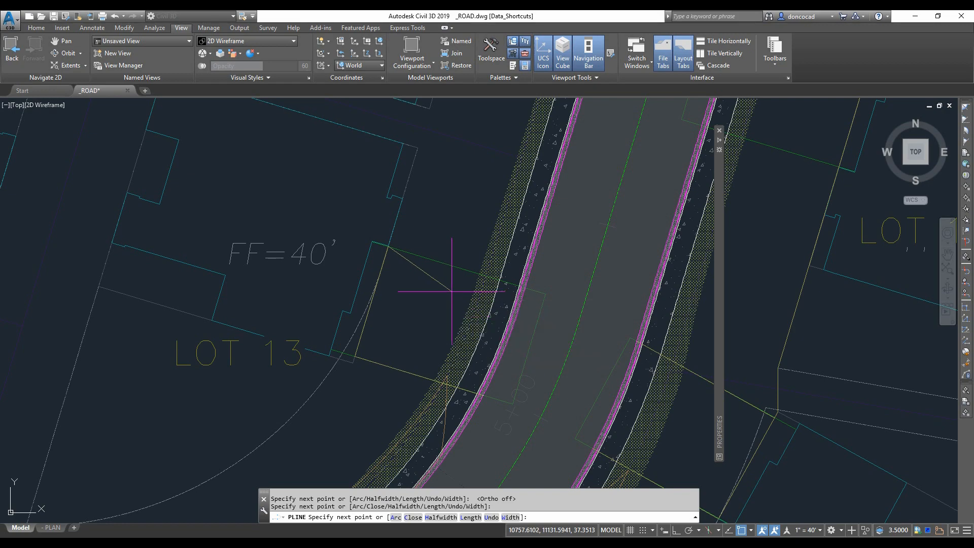
- Draw a driveway polyline from the LOT 13 frontage up to the LOT 17 frontage corner
key("Return")
scroll(456, 275, "down", 2)
middle_click_drag(432, 226, 389, 358)
key("Return")
left_click(396, 307)
scroll(401, 307, "down", 2)
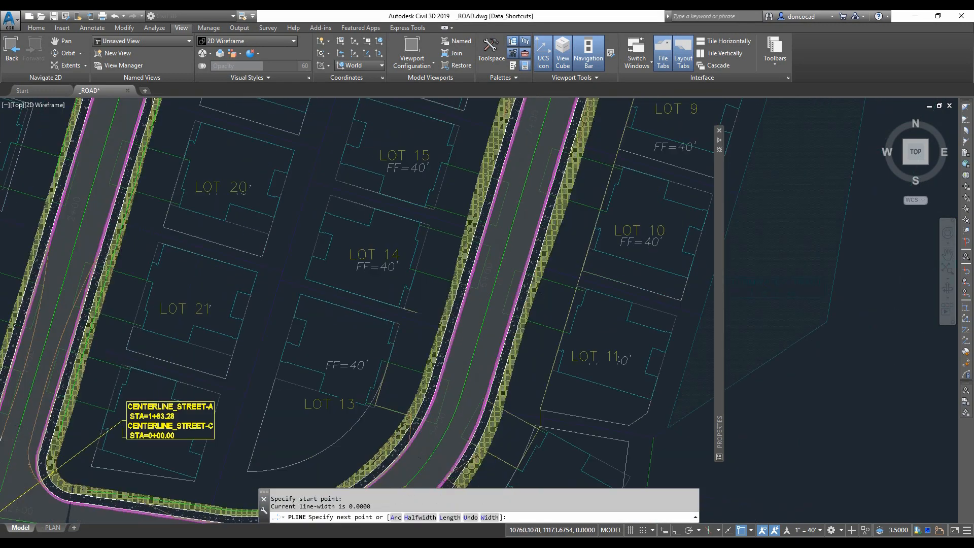
middle_click_drag(428, 193, 338, 457)
left_click(424, 182)
left_click(419, 192)
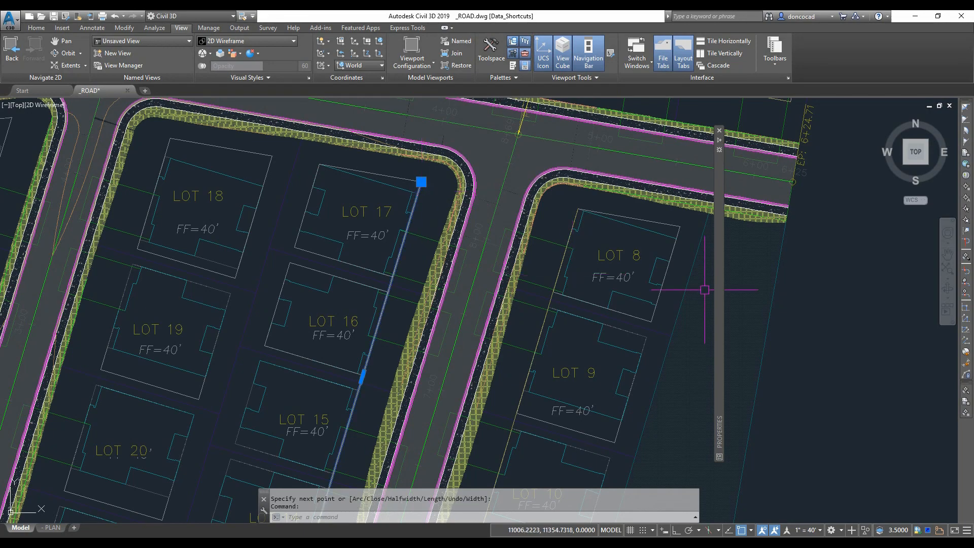
- Set the new polyline's elevation to 39.1
mouse_move(719, 294)
type("39.5")
key("Return")
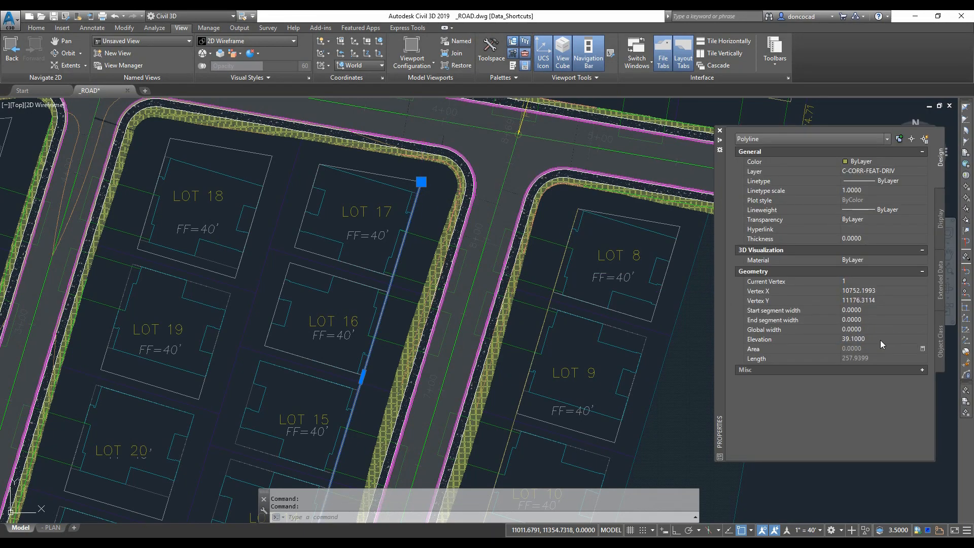
key("Escape")
key("Escape")
- Select the driveway polyline at the LOT 18 frontage and set its elevation to 39.1
scroll(604, 305, "down", 2)
middle_click_drag(365, 417, 447, 286)
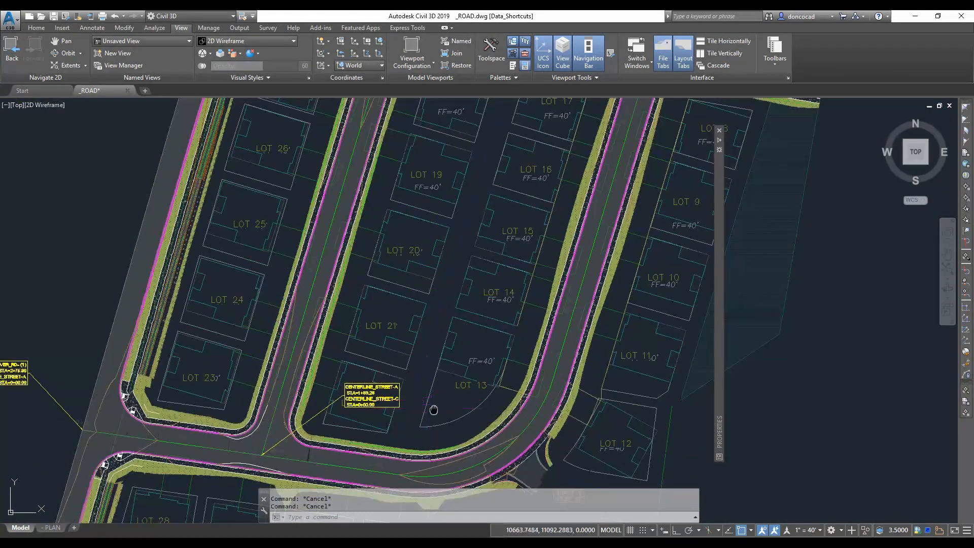
middle_click_drag(433, 409, 434, 422)
scroll(523, 364, "up", 2)
middle_click_drag(509, 363, 509, 349)
left_click(470, 422)
key("Escape")
scroll(470, 435, "up", 2)
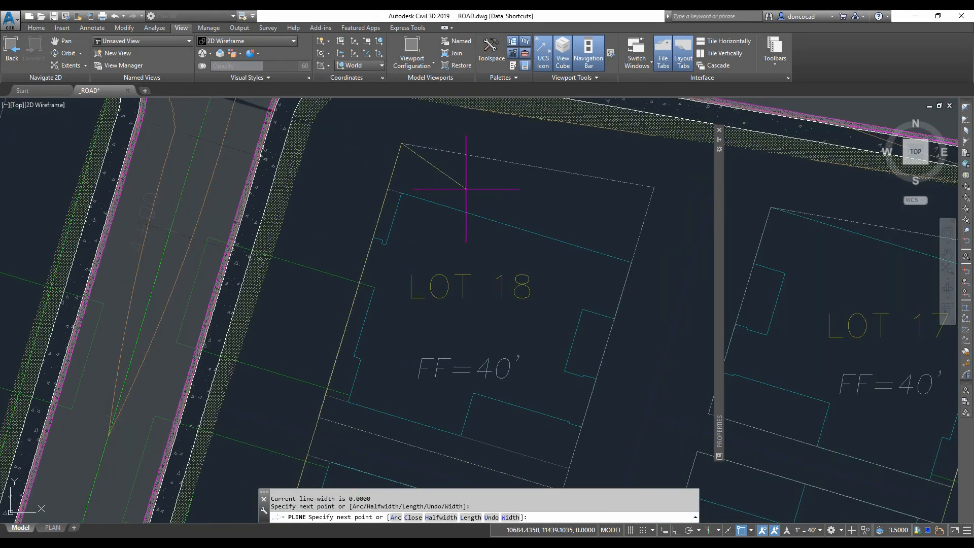
key("Escape")
left_click(395, 167)
mouse_move(720, 321)
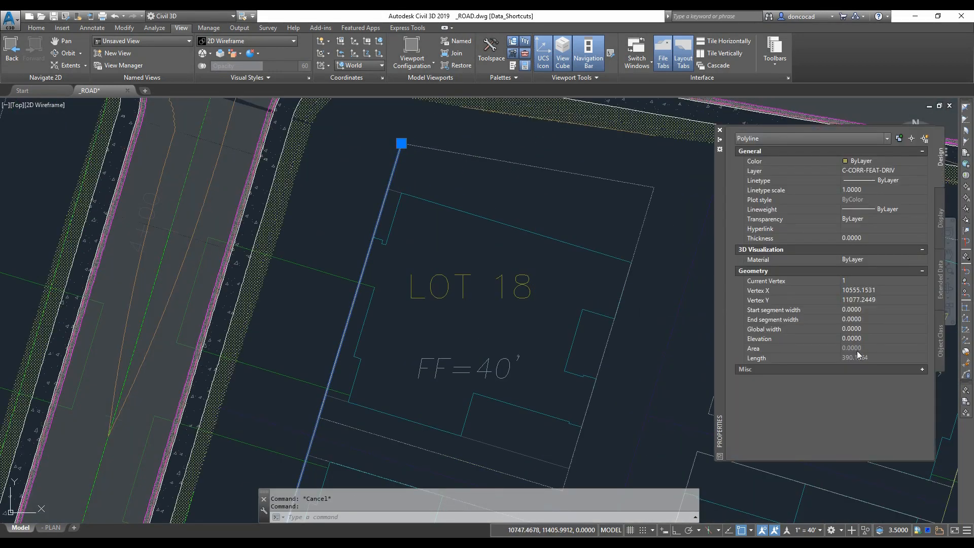
type("39.5")
key("Return")
key("Escape")
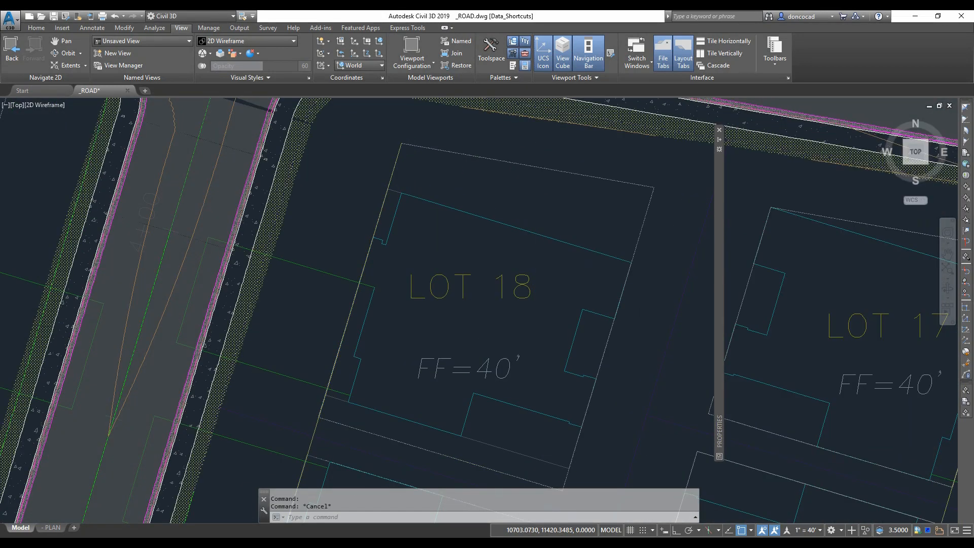
- Draw a polyline along the LOT 24 and LOT 23 frontage to the corner at Street A, and open its elevation
scroll(563, 280, "down", 4)
right_click(334, 234)
left_click(358, 240)
left_click(346, 207)
scroll(346, 207, "down", 5)
middle_click_drag(320, 388, 339, 345)
scroll(305, 391, "up", 7)
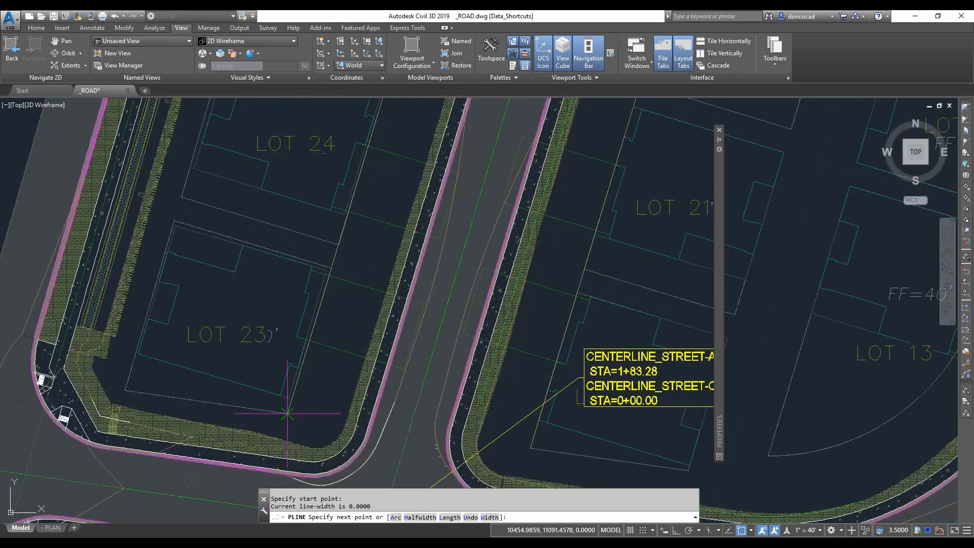
left_click(287, 413)
key("Return")
left_click(309, 337)
mouse_move(719, 338)
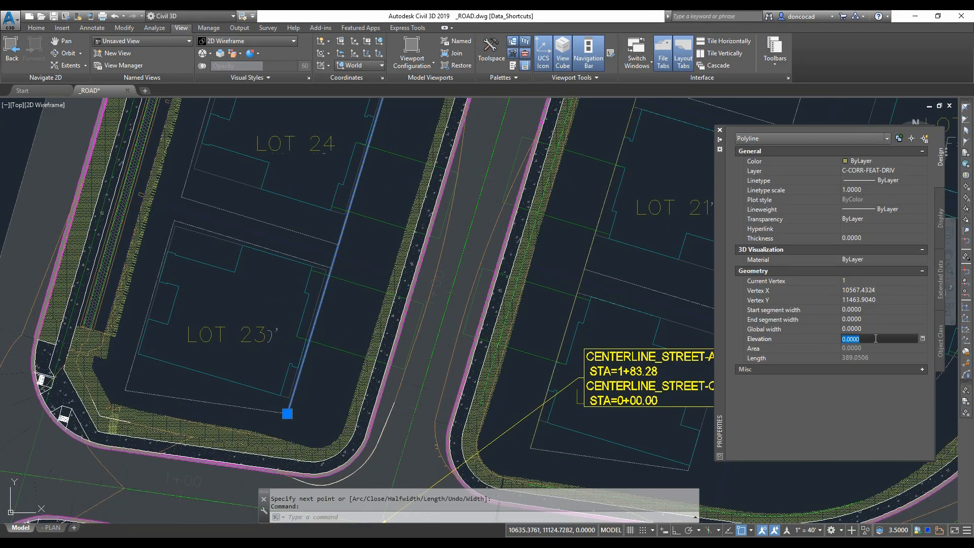
key("Return")
key("Escape")
key("Escape")
- Save the drawing
scroll(355, 299, "down", 2)
scroll(377, 345, "up", 2)
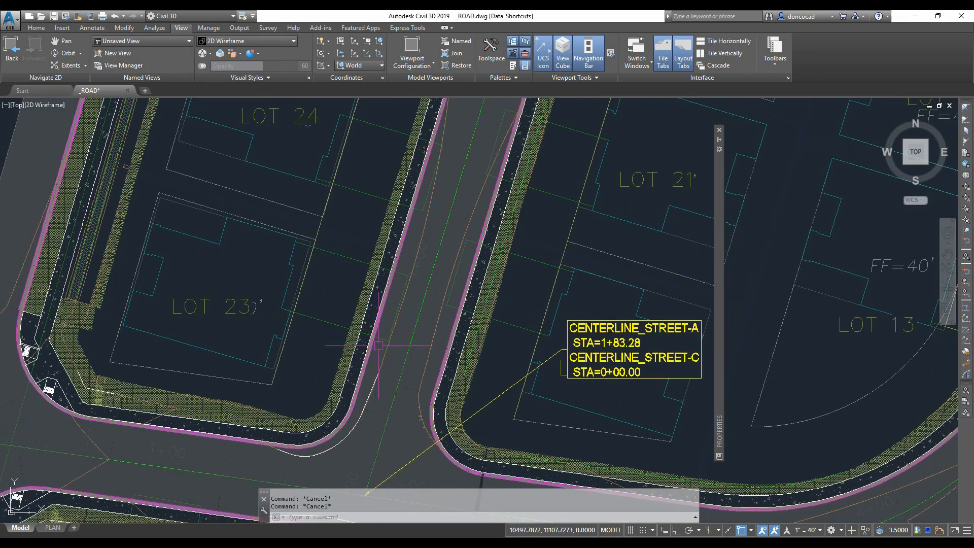
middle_click_drag(377, 346, 390, 335)
scroll(390, 336, "up", 4)
scroll(390, 336, "down", 2)
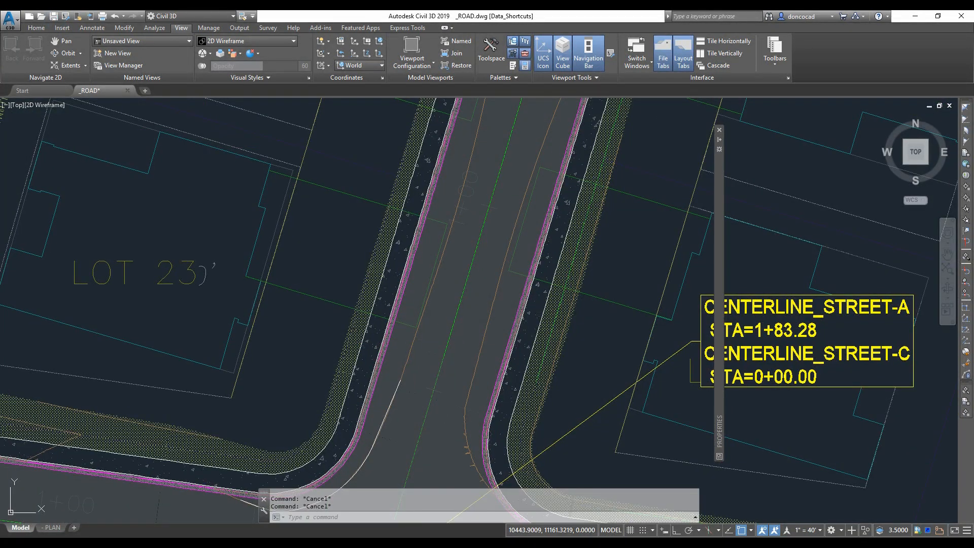
key("ctrl+s")
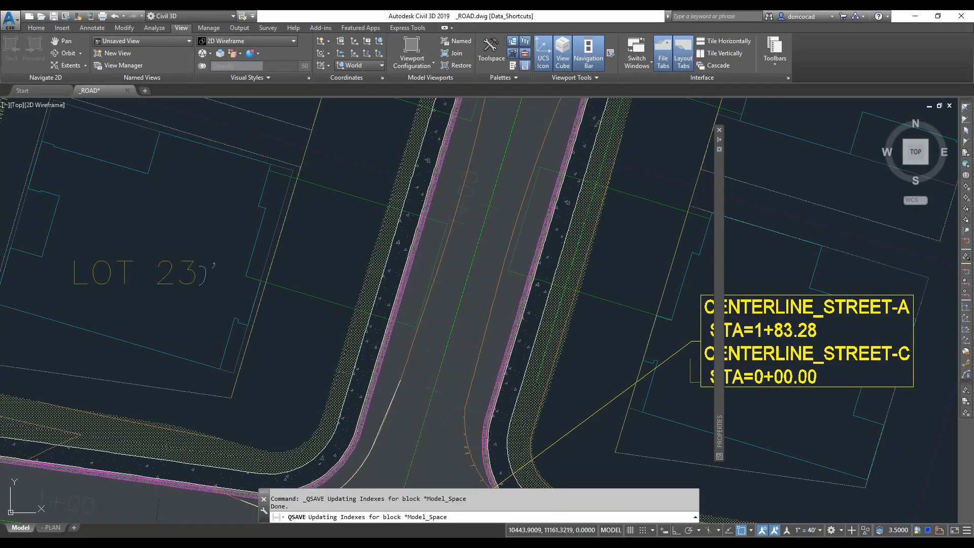
- Inspect the residential street half-section assembly and its driveway subassembly in the assembly viewport
scroll(468, 375, "down", 2)
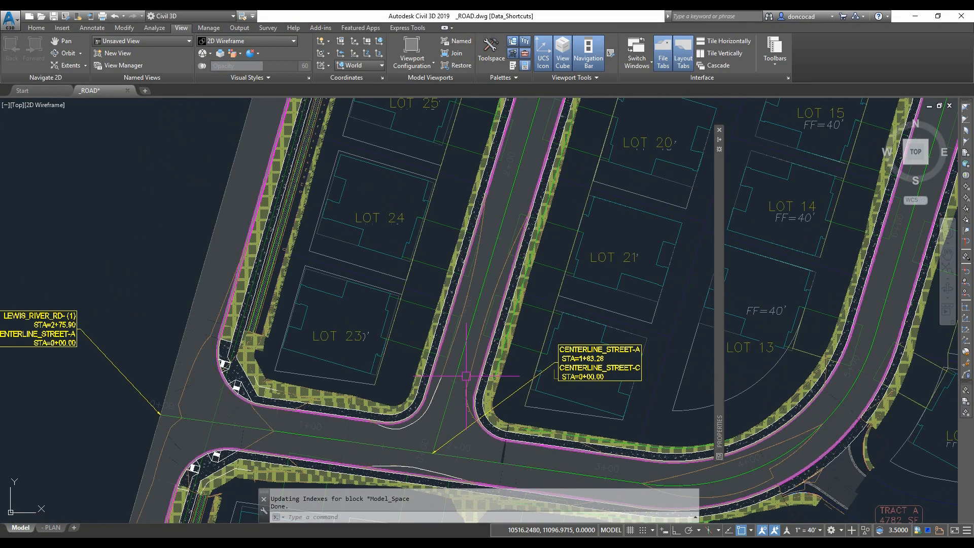
mouse_move(467, 373)
middle_mouse_down()
mouse_move(414, 398)
mouse_move(416, 366)
mouse_move(426, 385)
mouse_move(406, 395)
mouse_move(416, 398)
middle_mouse_up()
scroll(416, 386, "down", 1)
scroll(407, 394, "up", 2)
scroll(325, 400, "up", 1)
scroll(325, 400, "down", 1)
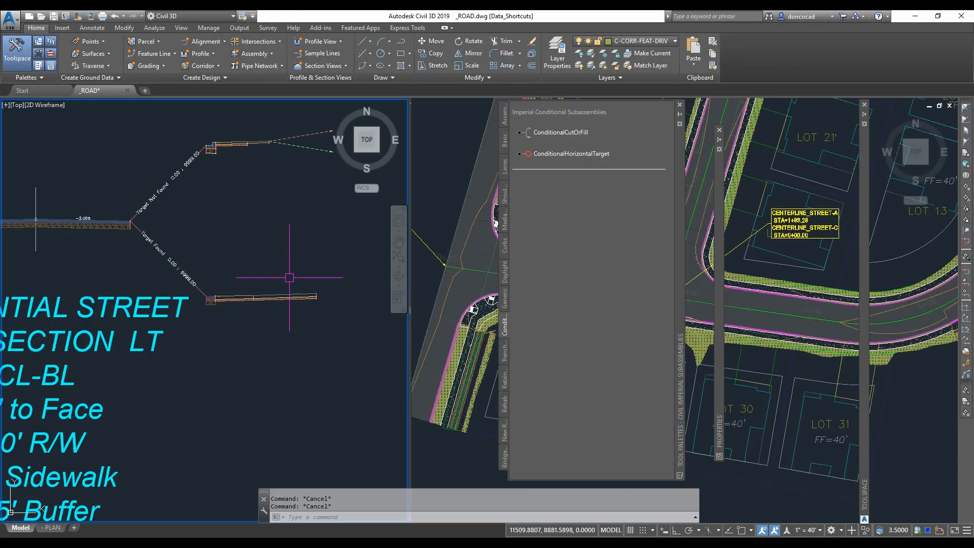
scroll(288, 279, "down", 1)
scroll(286, 279, "down", 4)
scroll(287, 292, "up", 2)
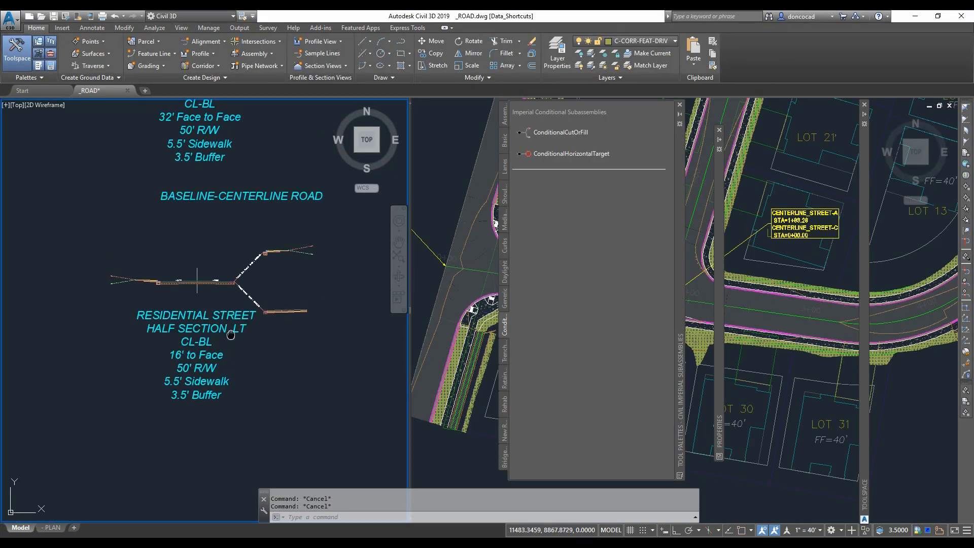
scroll(214, 330, "up", 3)
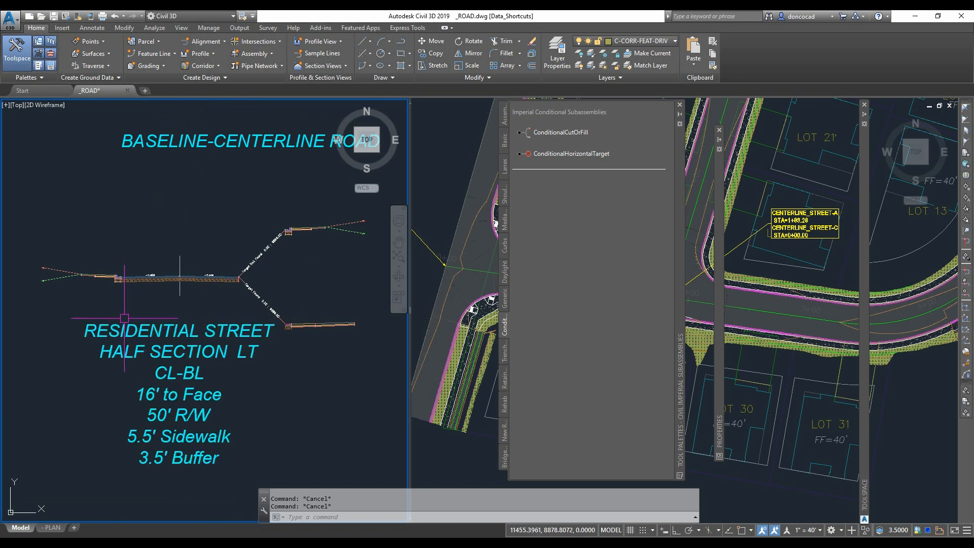
scroll(202, 290, "up", 2)
mouse_move(210, 291)
middle_mouse_down()
mouse_move(209, 278)
mouse_move(226, 274)
mouse_move(176, 271)
mouse_move(152, 313)
middle_mouse_up()
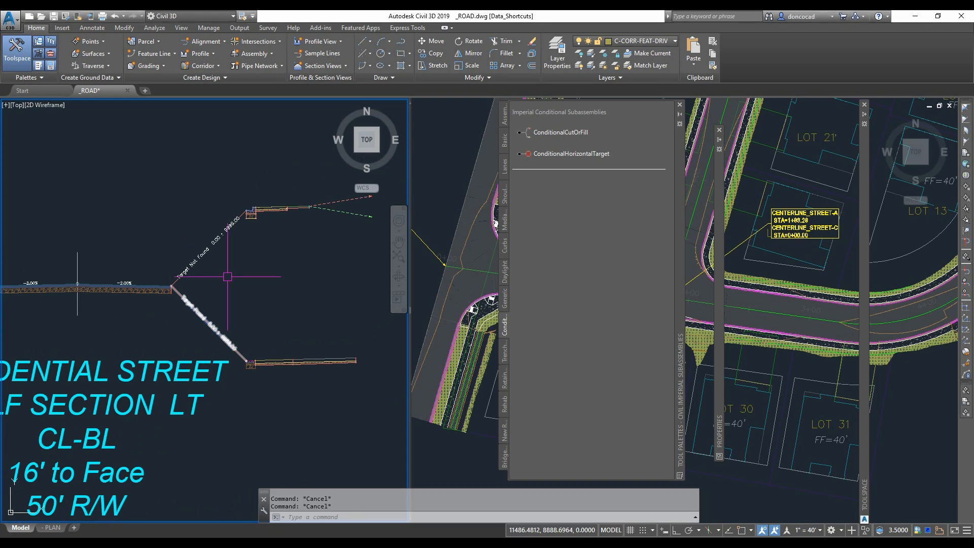
mouse_move(232, 272)
middle_mouse_down()
mouse_move(215, 257)
mouse_move(178, 284)
middle_mouse_up()
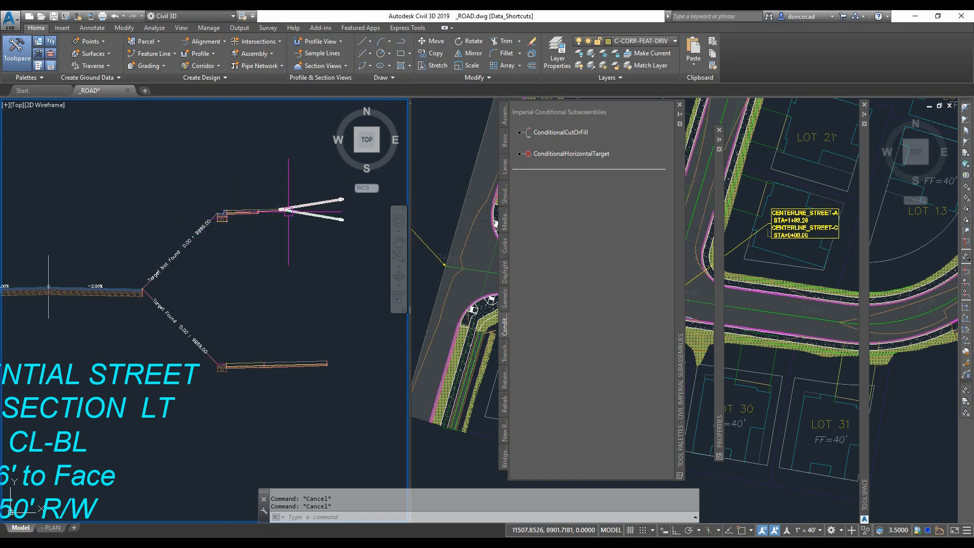
mouse_move(253, 297)
middle_mouse_down()
mouse_move(264, 269)
mouse_move(248, 274)
mouse_move(239, 254)
middle_mouse_up()
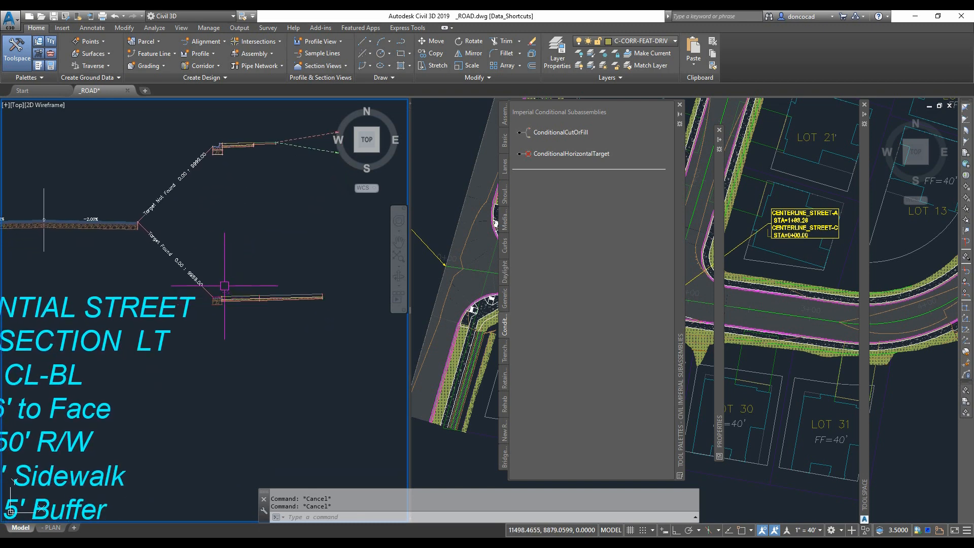
scroll(224, 286, "up", 2)
scroll(223, 314, "up", 2)
scroll(235, 335, "down", 2)
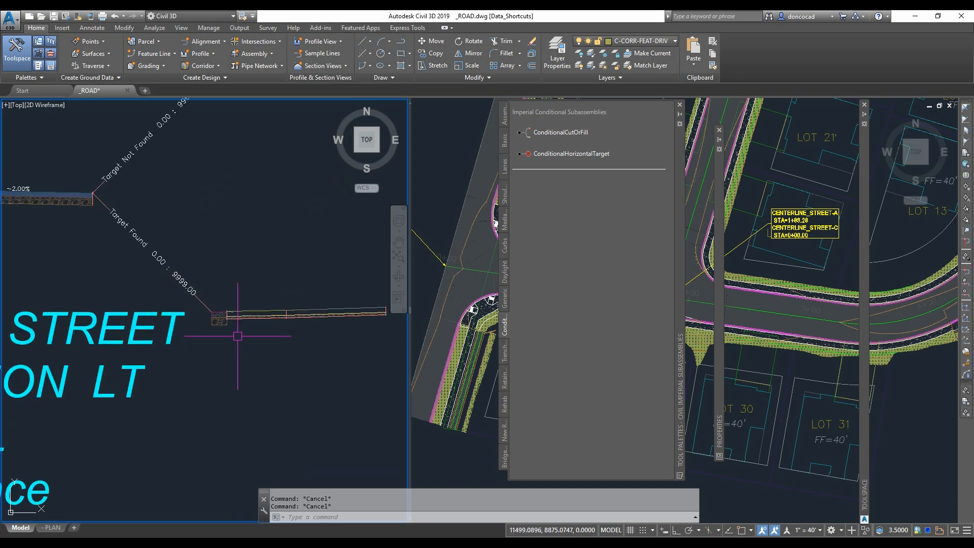
middle_click_drag(238, 337, 214, 329)
scroll(212, 322, "up", 2)
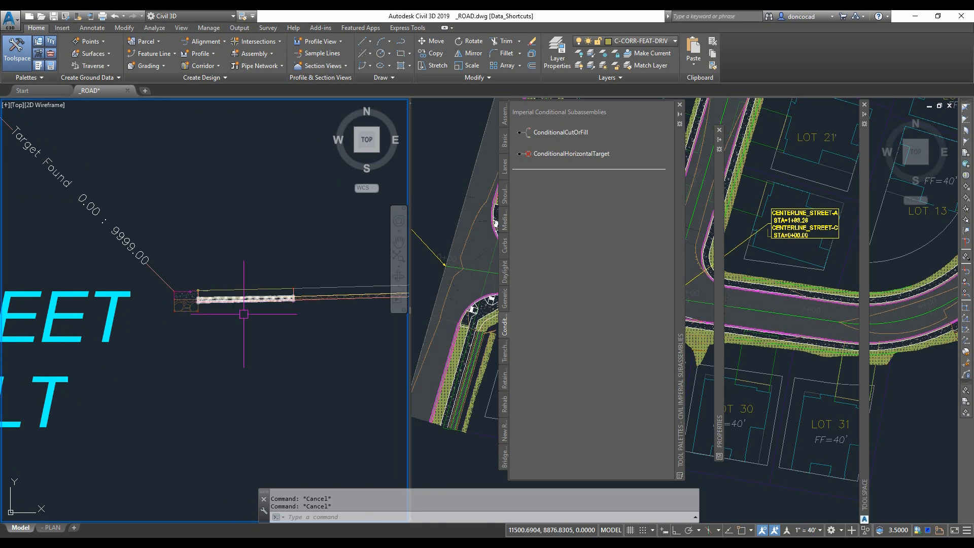
scroll(248, 302, "down", 2)
middle_click_drag(260, 340, 227, 345)
scroll(275, 303, "up", 2)
middle_click_drag(276, 315, 263, 331)
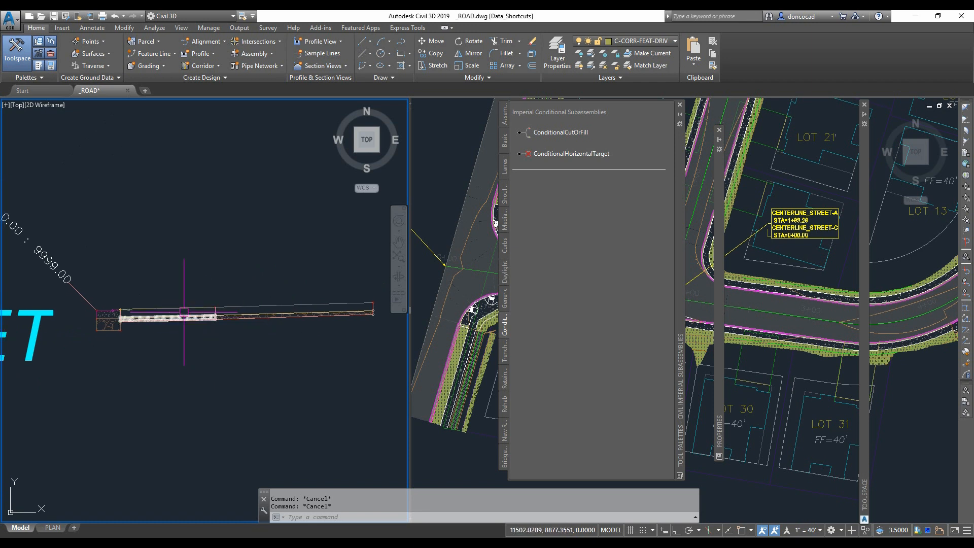
scroll(173, 315, "up", 2)
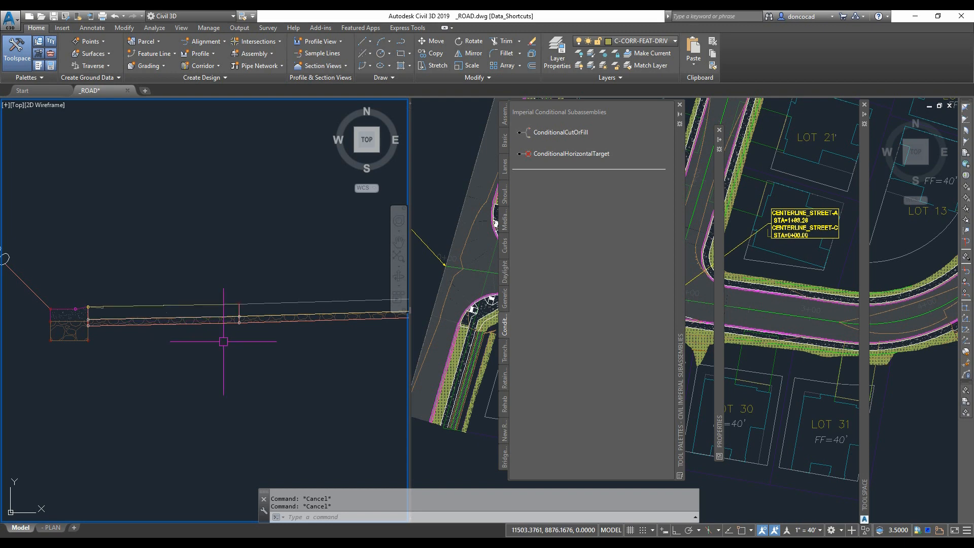
middle_click_drag(224, 342, 116, 346)
- Review the Driveway-RT subassembly's parameters in its properties
left_click(274, 304)
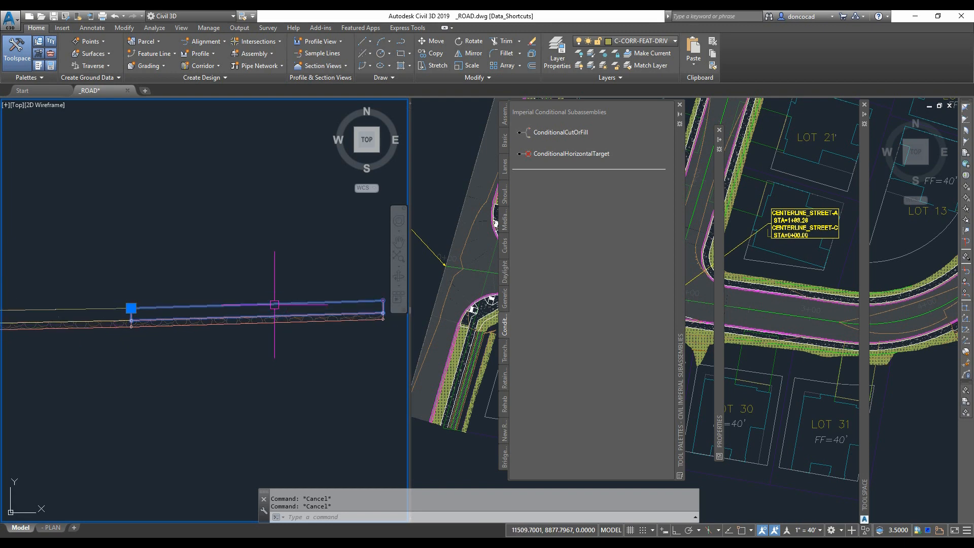
right_click(251, 259)
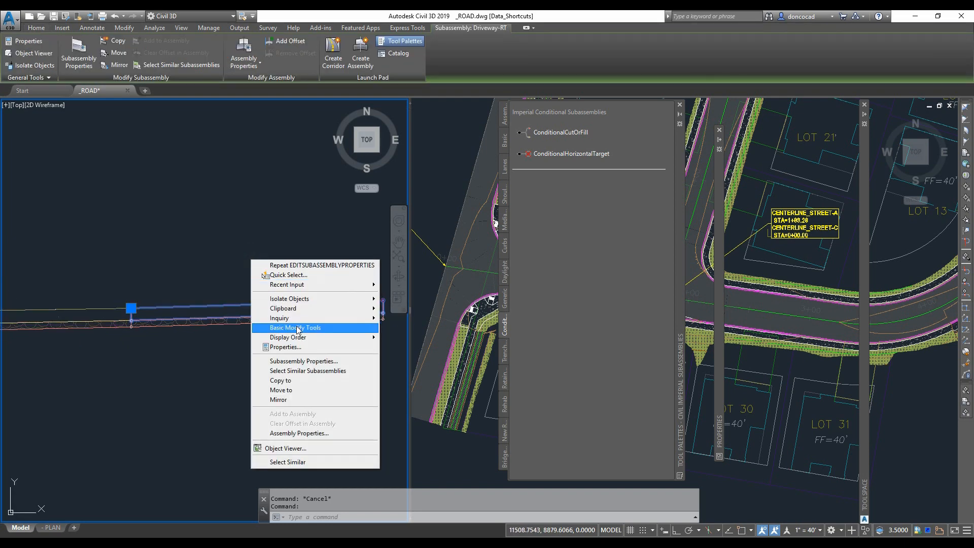
left_click(327, 361)
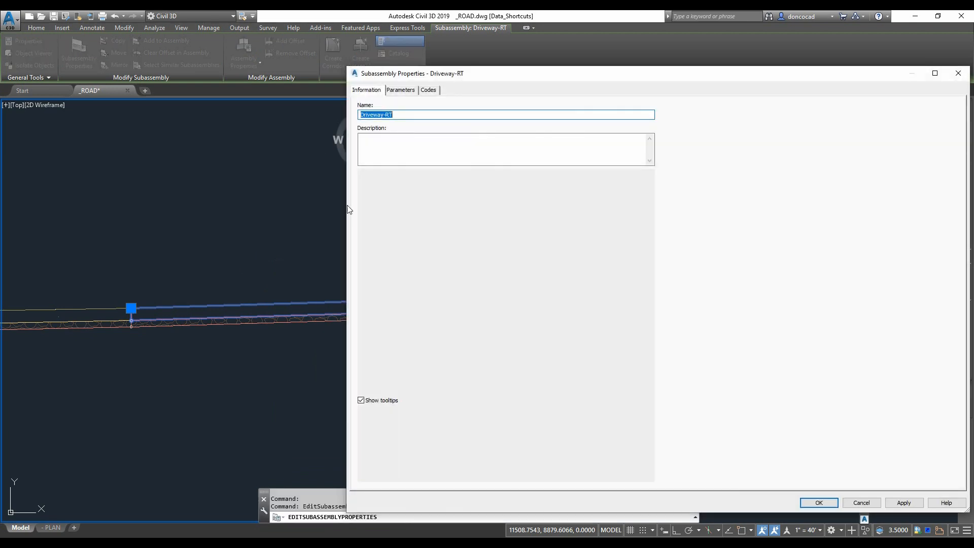
left_click(401, 90)
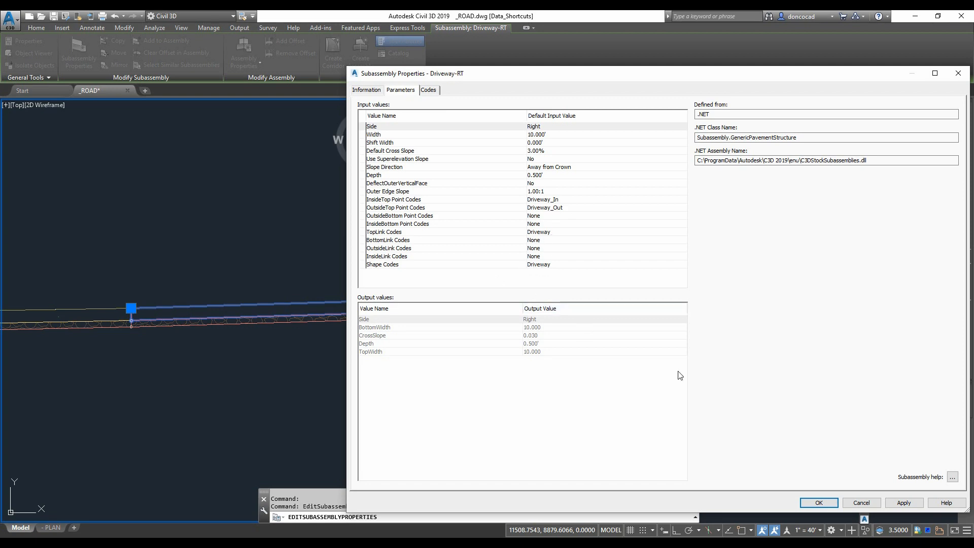
left_click(845, 507)
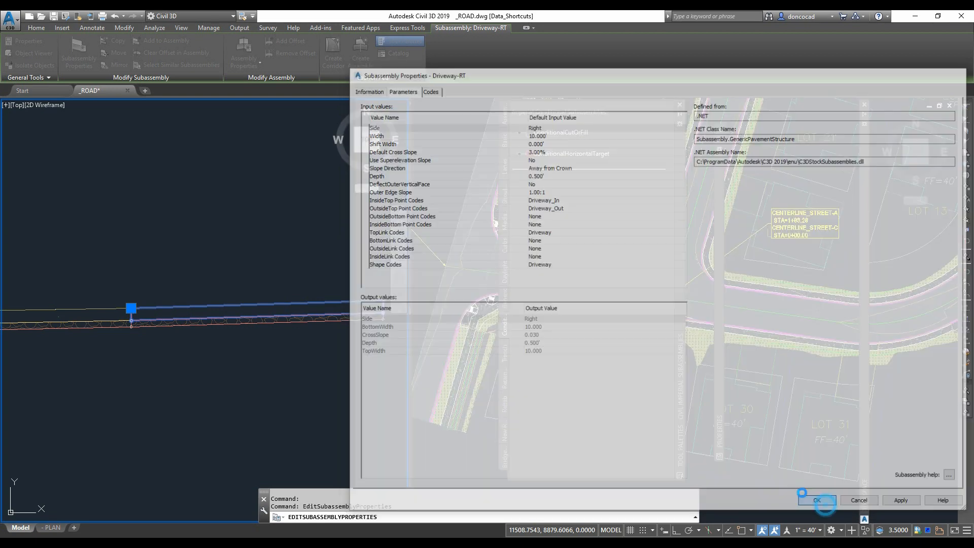
key("Escape")
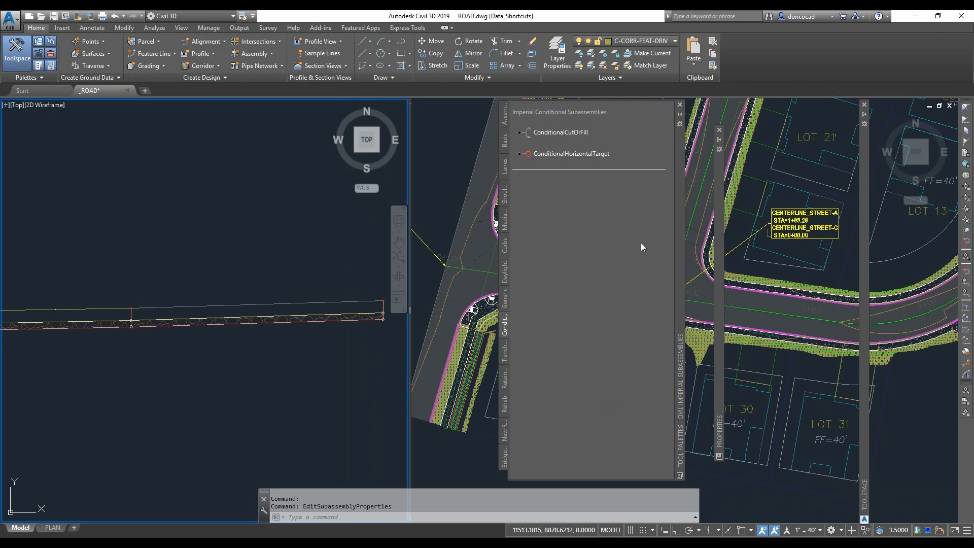
- Open the Corridor Plot-Lines and Hatch code set style for editing and expand its link codes
mouse_move(865, 115)
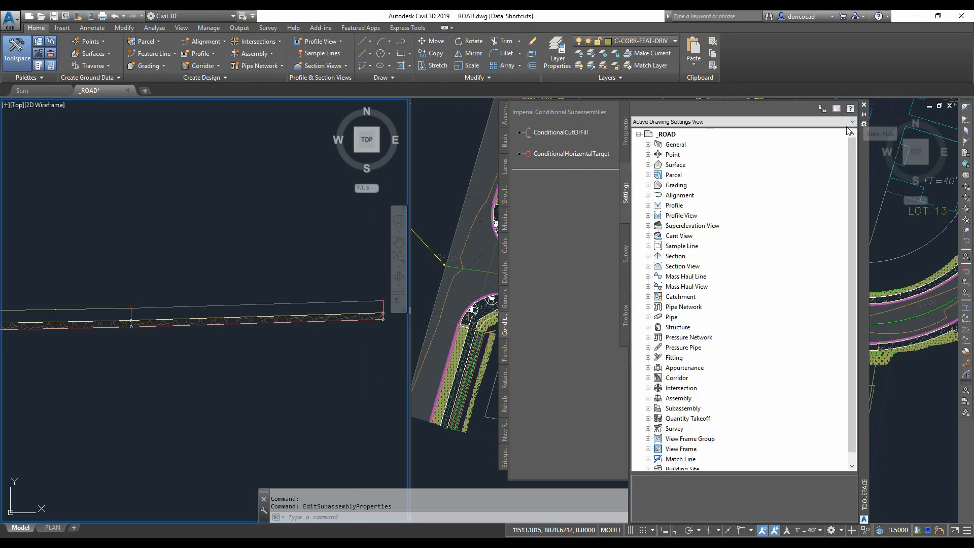
left_click(648, 144)
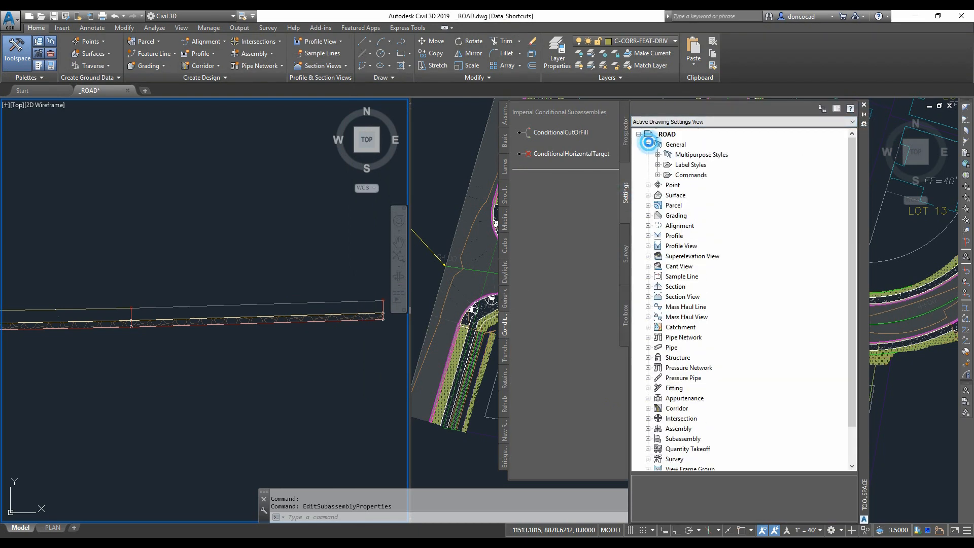
left_click(658, 155)
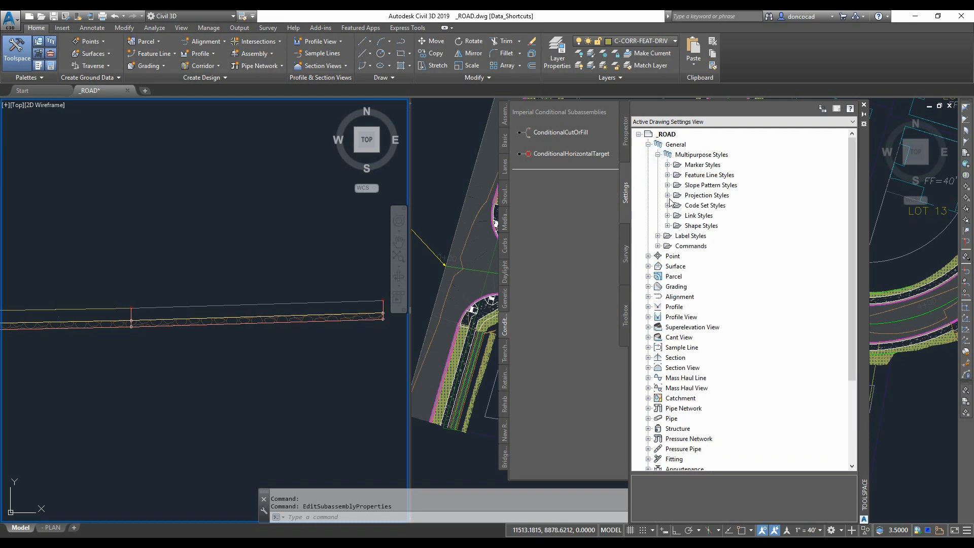
left_click(668, 205)
right_click(715, 246)
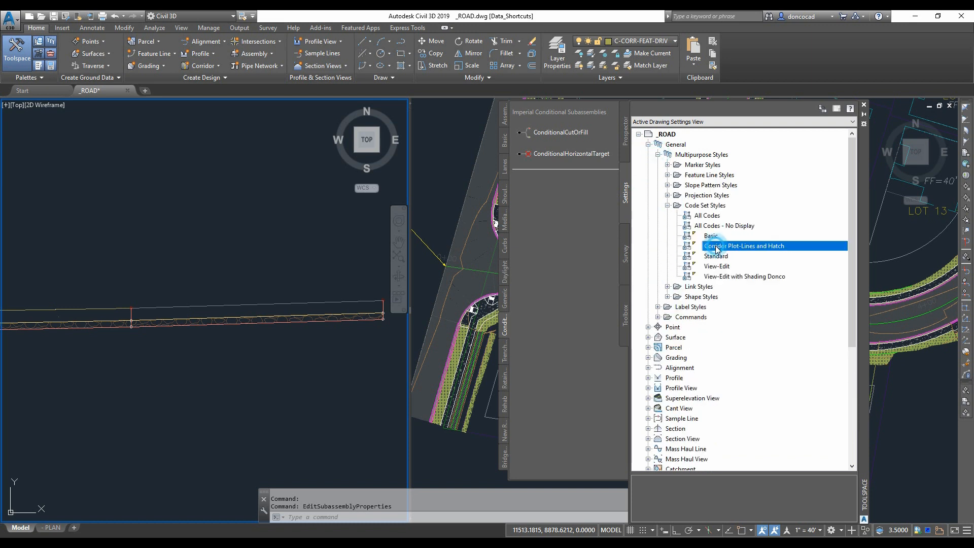
left_click(739, 257)
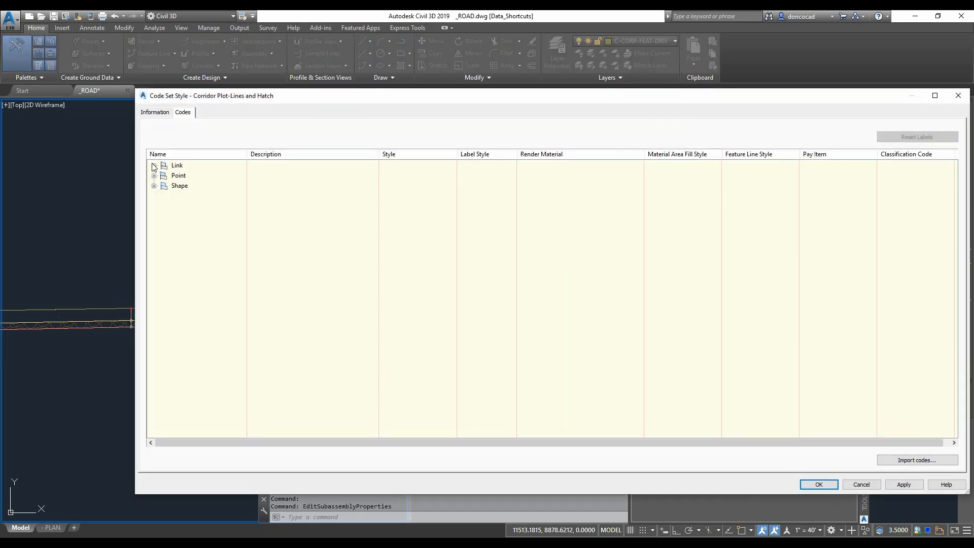
left_click(154, 165)
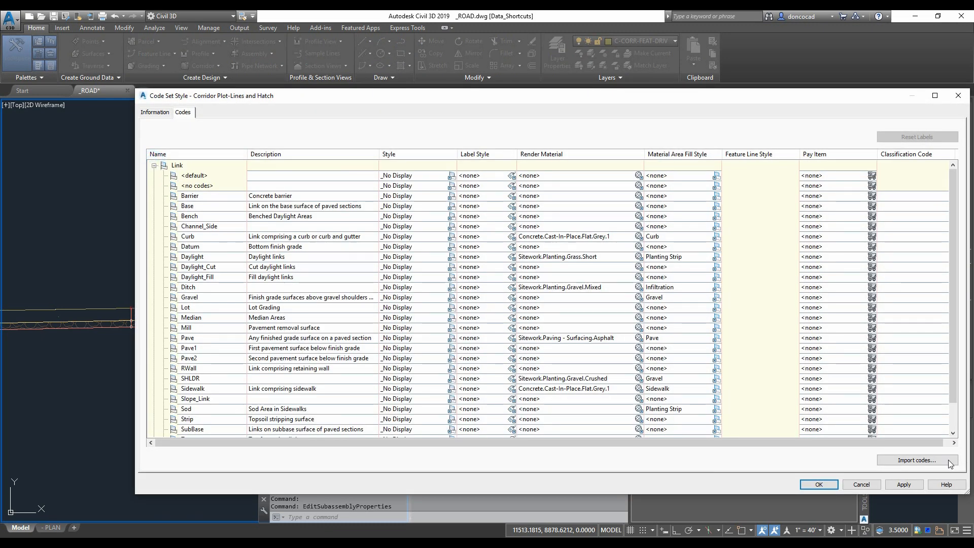
- Import codes into the code set style from the assembly selected in the drawing
left_click(893, 461)
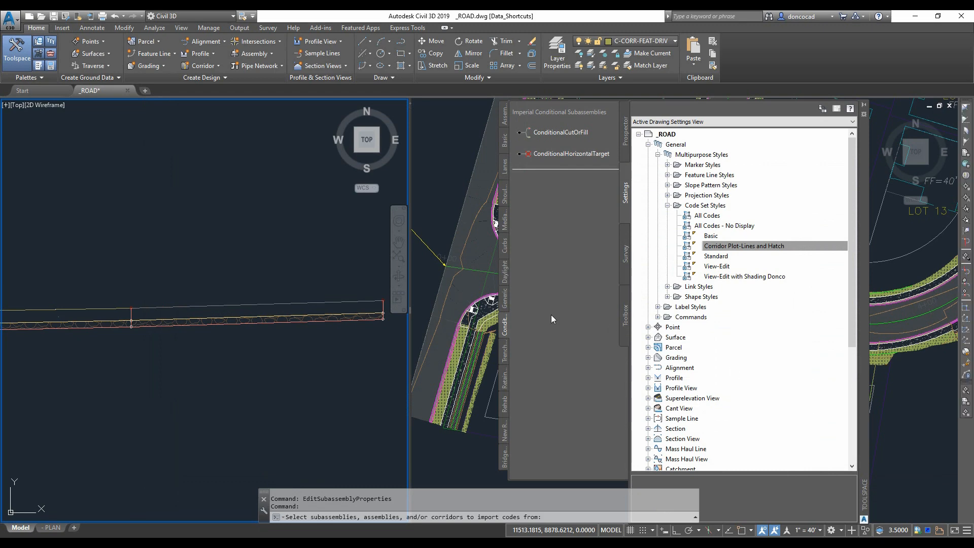
left_click(303, 282)
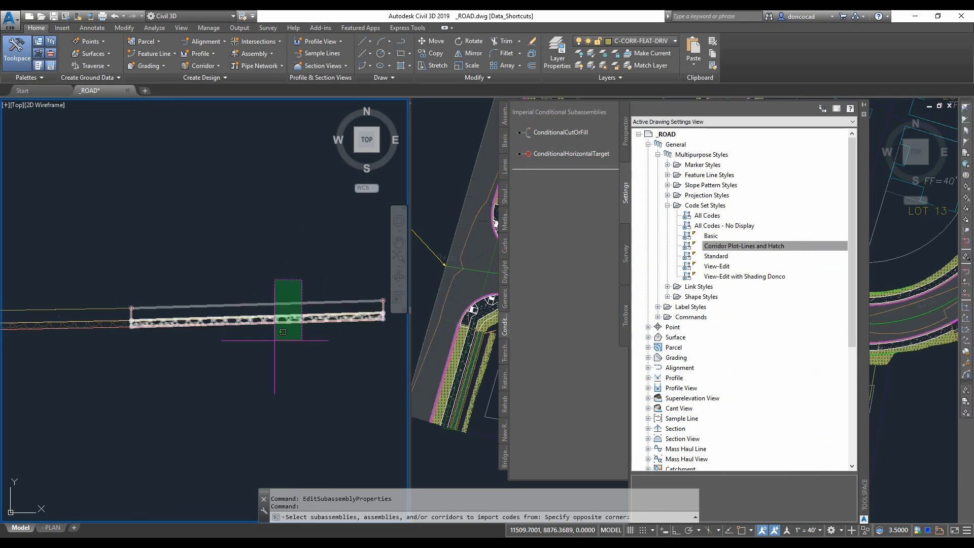
left_click(274, 340)
key("Return")
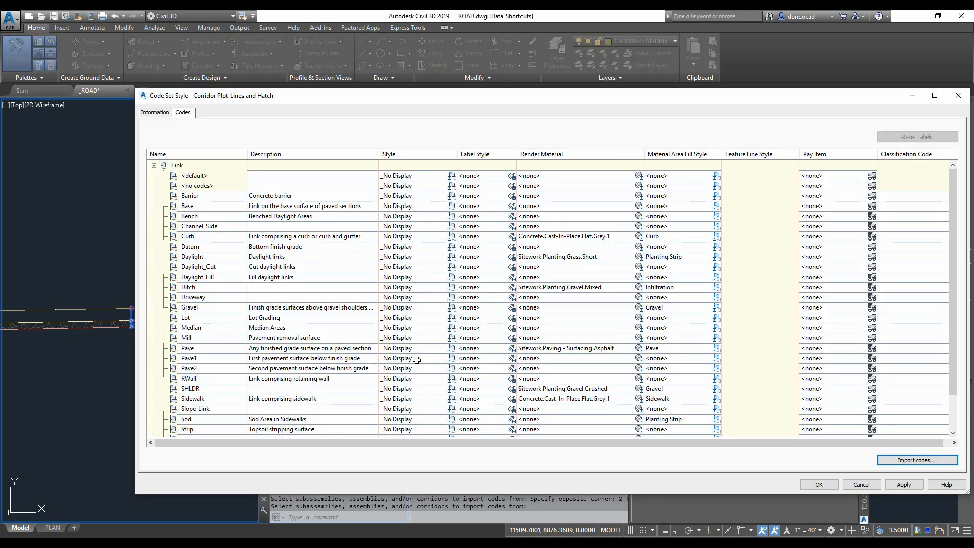
- Set the Driveway link's render material to Concrete.Cast-In-Place.Flat.Grey.1
left_click(218, 298)
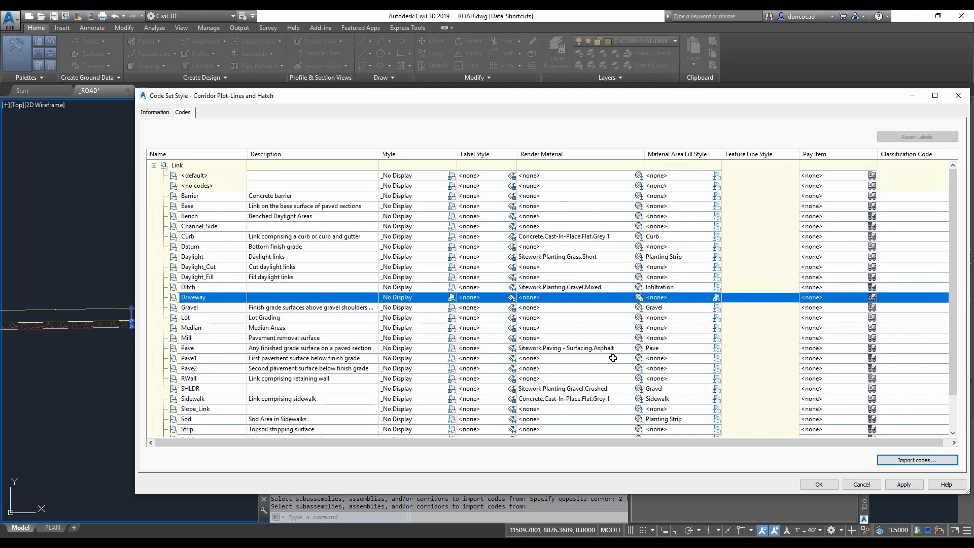
left_click(639, 298)
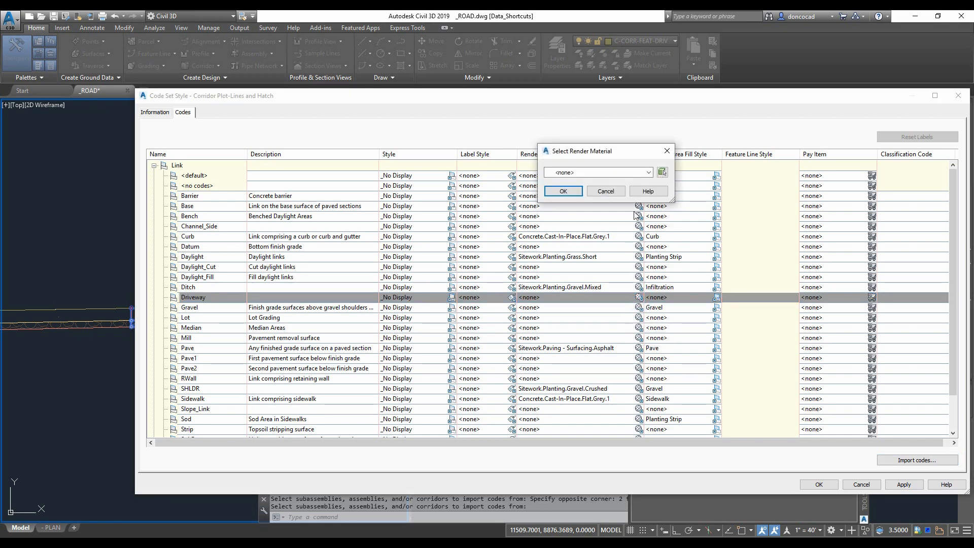
left_click(649, 173)
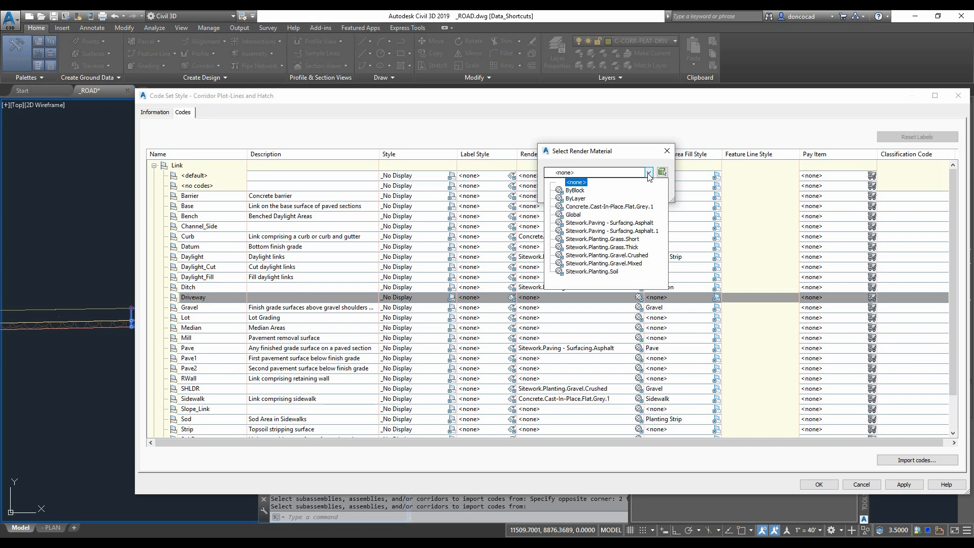
left_click(615, 207)
left_click(571, 191)
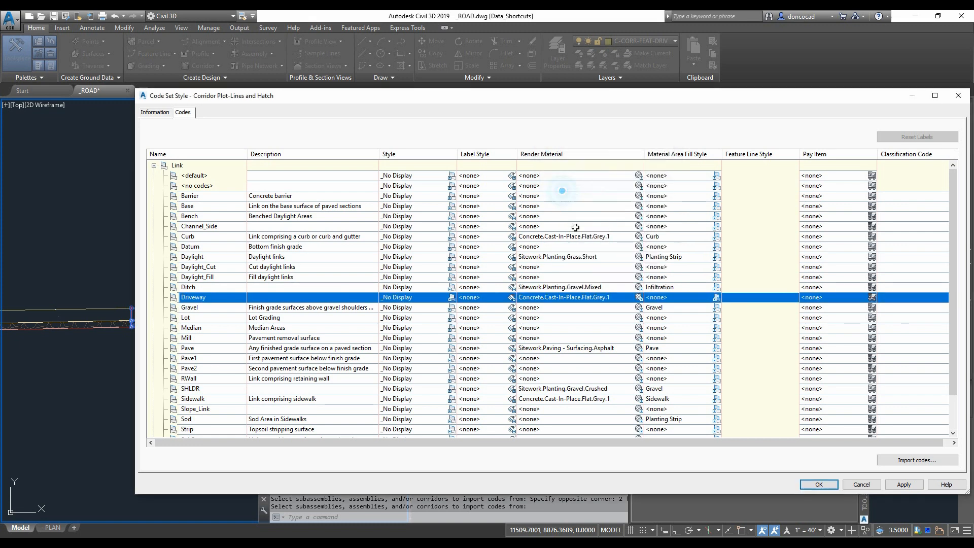
- Choose the Curb shape style for the Driveway link's area fill and make a copy of it
left_click(717, 298)
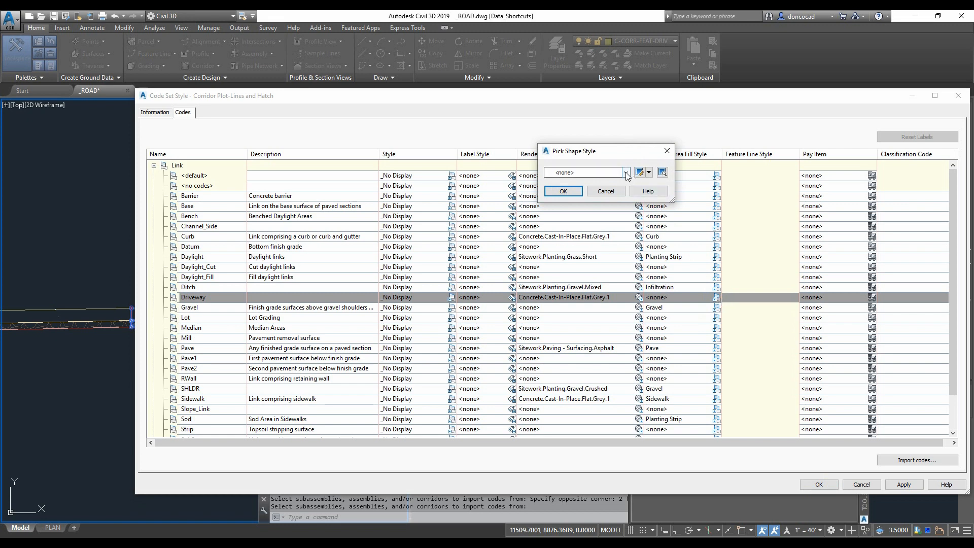
left_click(626, 173)
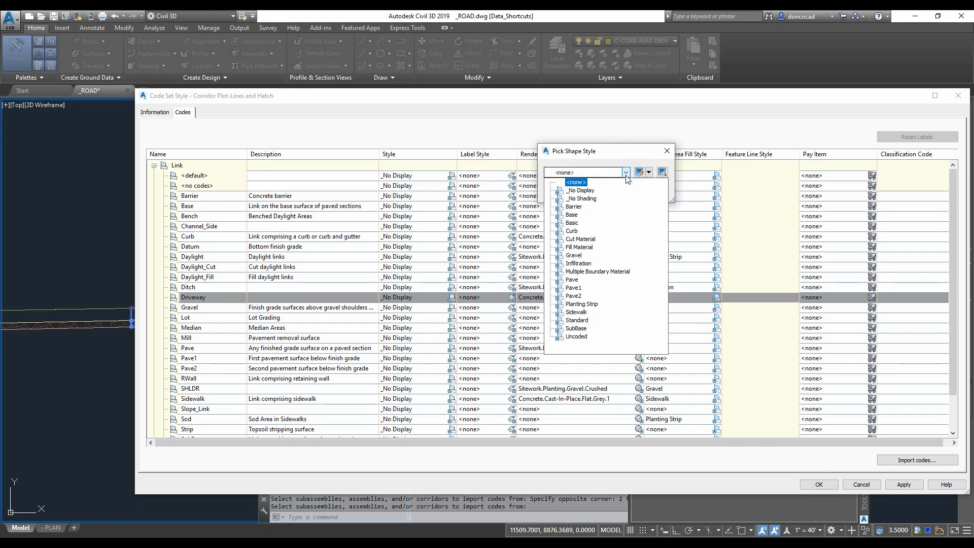
left_click(577, 239)
left_click(572, 233)
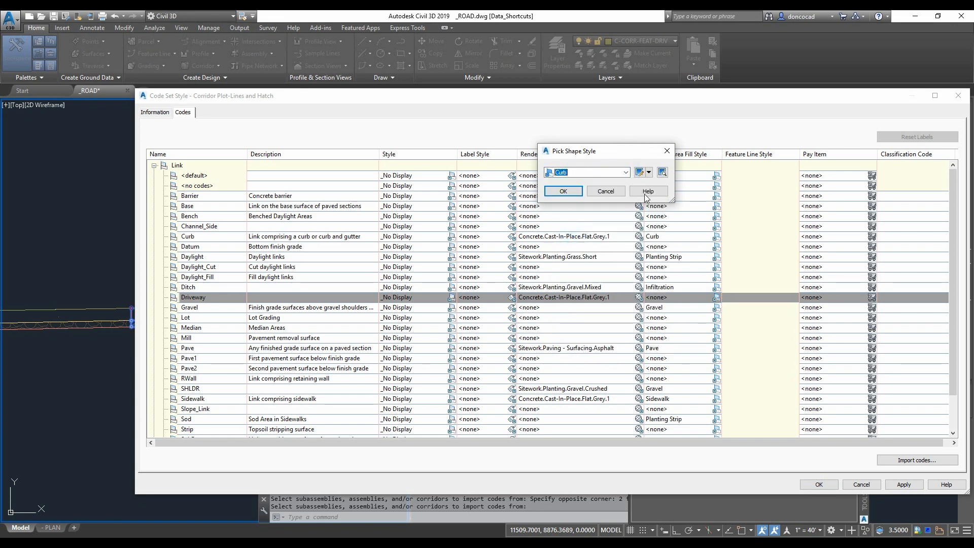
left_click(650, 174)
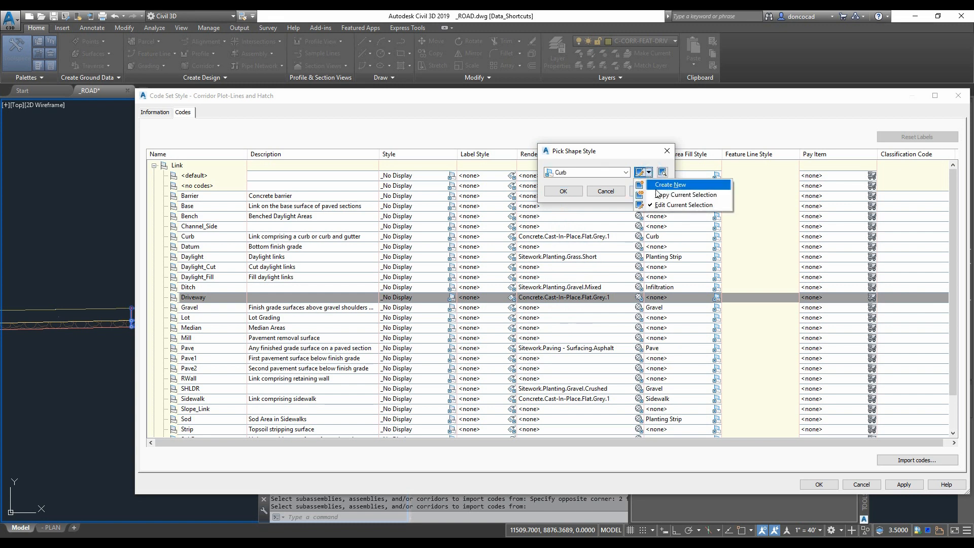
left_click(659, 191)
- Put the copied style's shape border line on a new layer named C-CORR-DRIV
left_click_drag(629, 131, 528, 131)
left_click(529, 206)
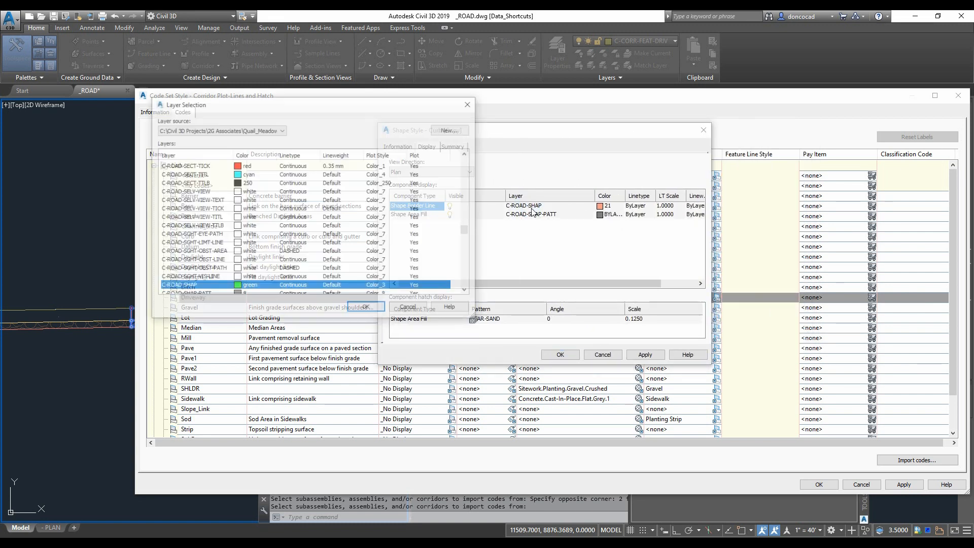
left_click_drag(467, 230, 467, 252)
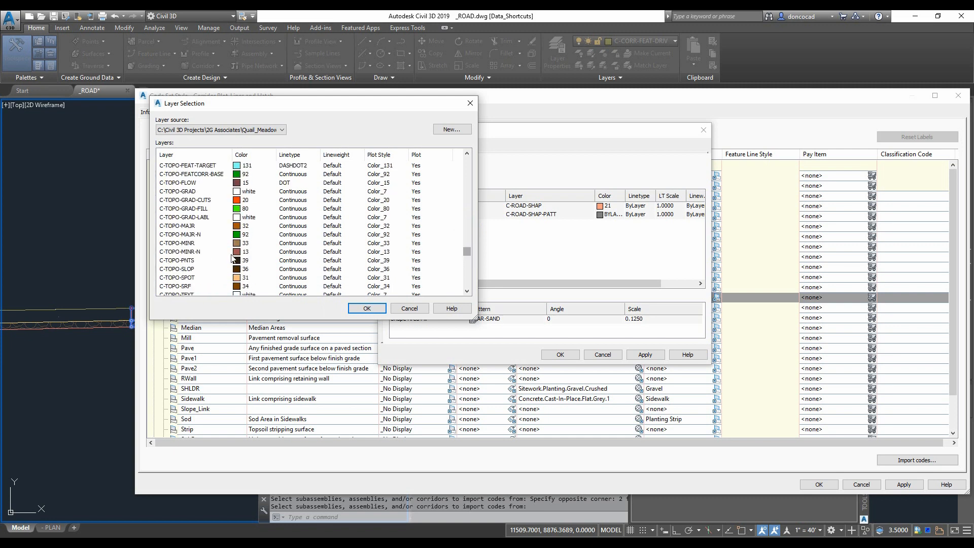
left_click(194, 217)
scroll(195, 217, "up", 1)
scroll(200, 208, "up", 20)
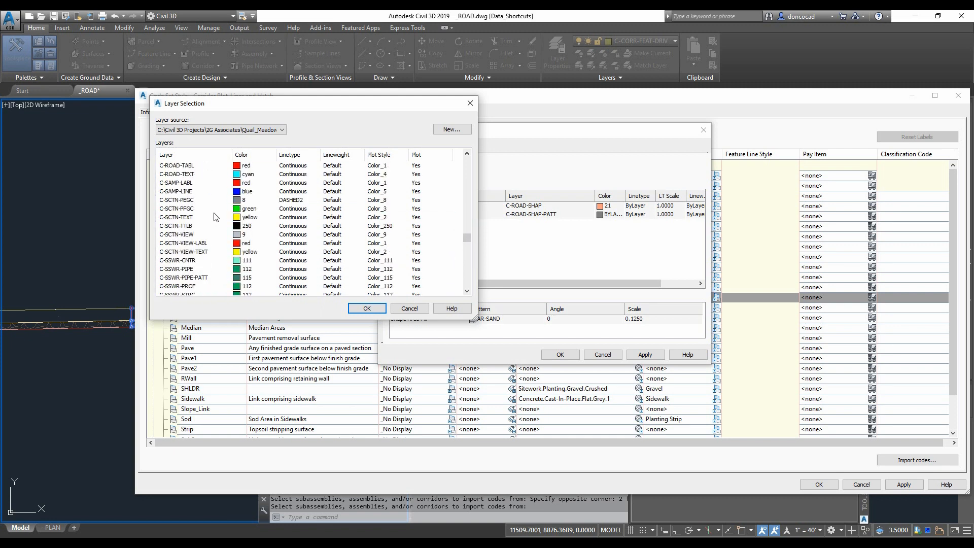
left_click(197, 174)
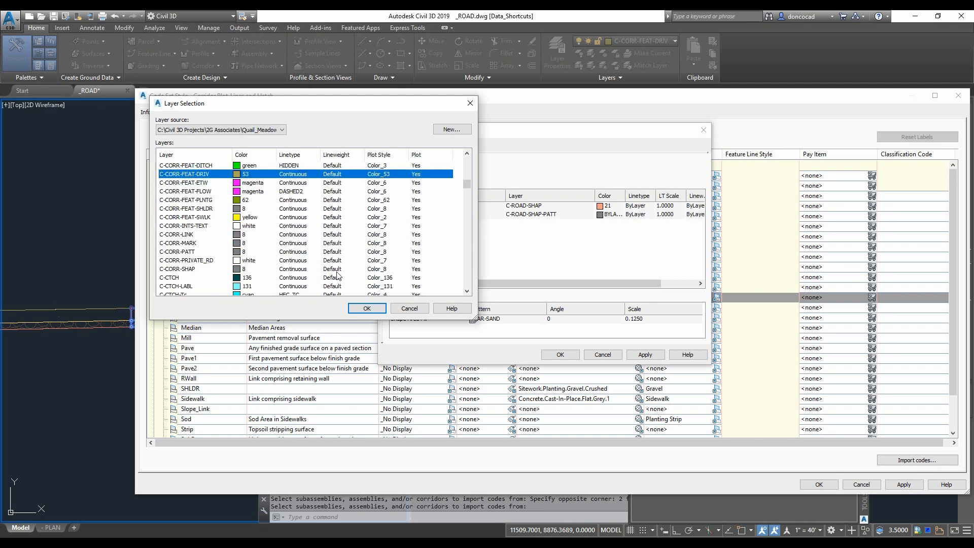
left_click_drag(327, 107, 323, 126)
left_click(448, 148)
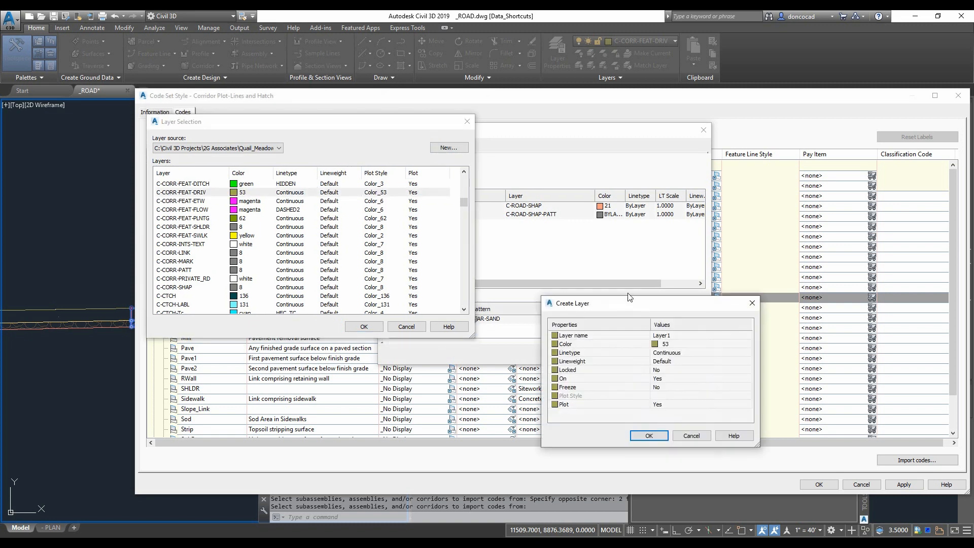
type("C-CORR-DRIV")
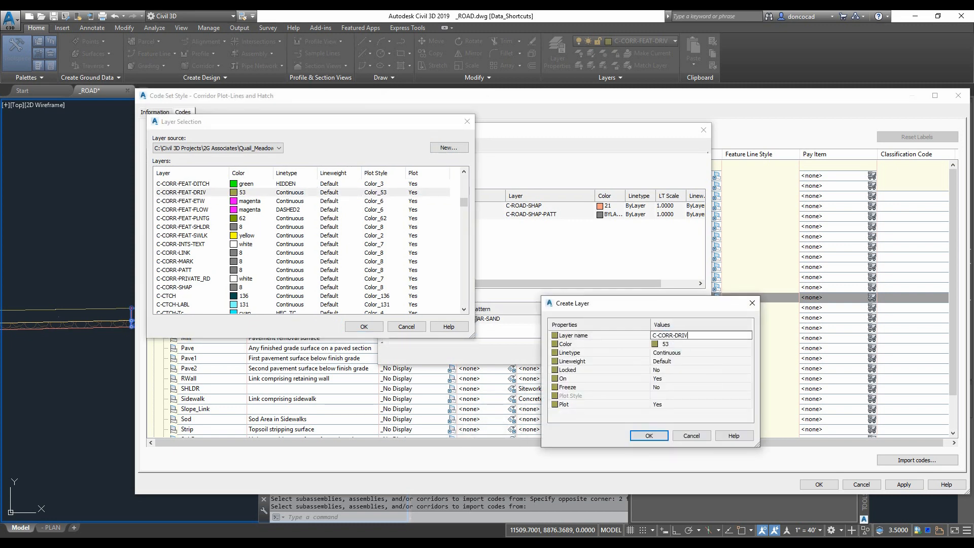
left_click(638, 435)
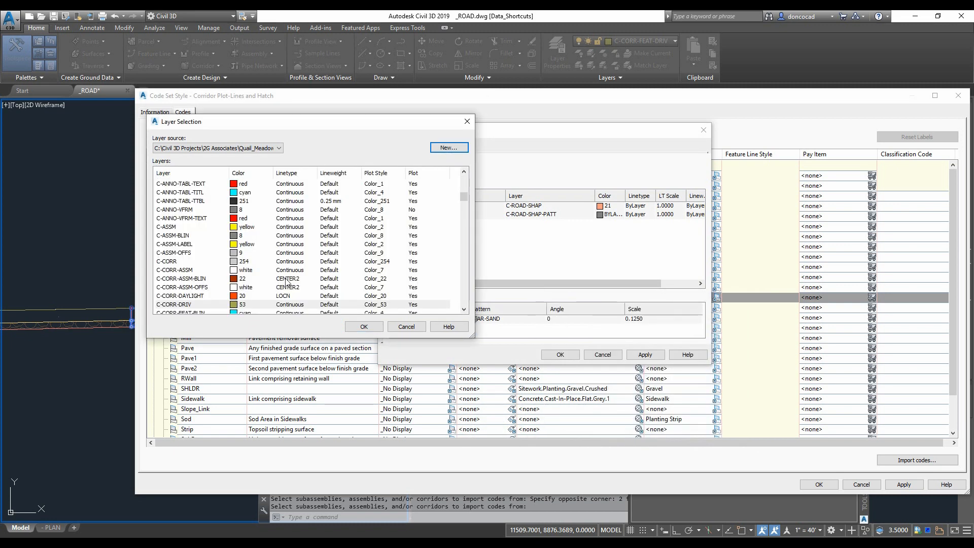
left_click(364, 326)
- Put the shape area fill on a new layer C-CORR-DRIV-PATT with color 54
left_click(530, 214)
scroll(202, 285, "up", 20)
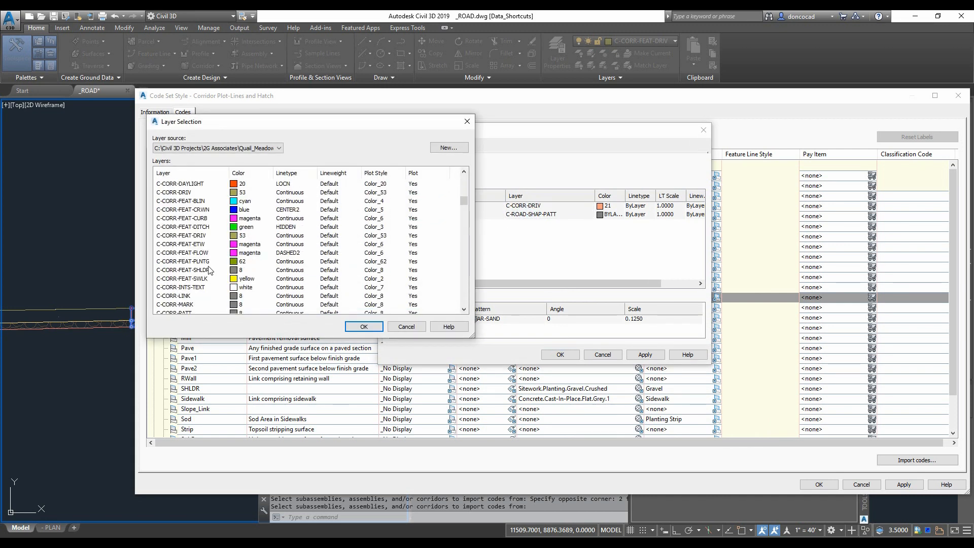
left_click(210, 236)
scroll(221, 233, "up", 2)
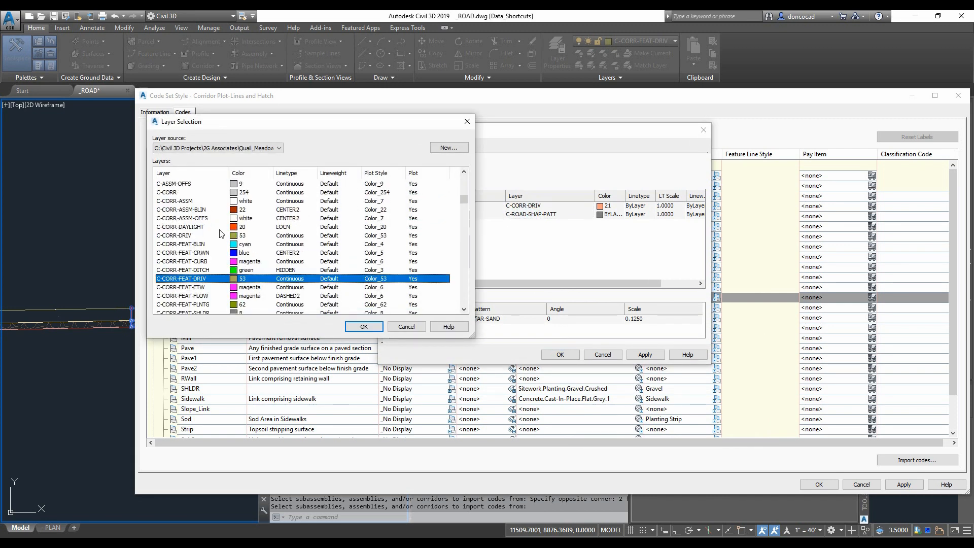
scroll(220, 233, "down", 2)
left_click(448, 147)
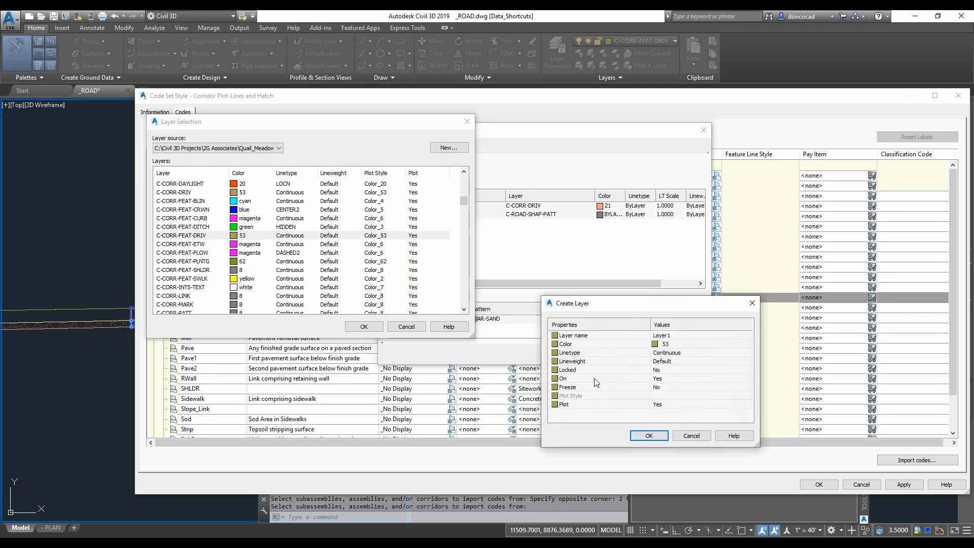
left_click(683, 336)
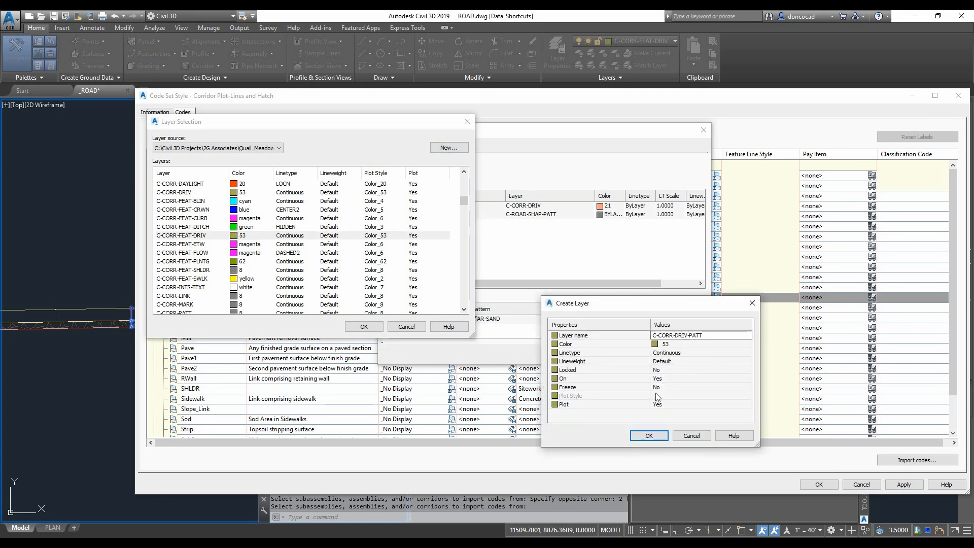
type("C-CORR-DRIV-PATT")
left_click(662, 344)
left_click(748, 344)
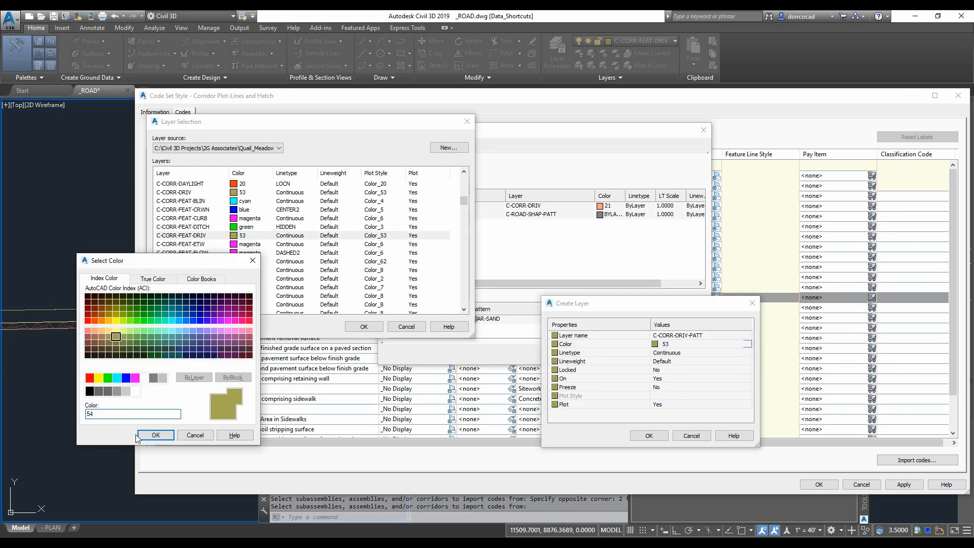
left_click(156, 434)
left_click(649, 435)
left_click(364, 327)
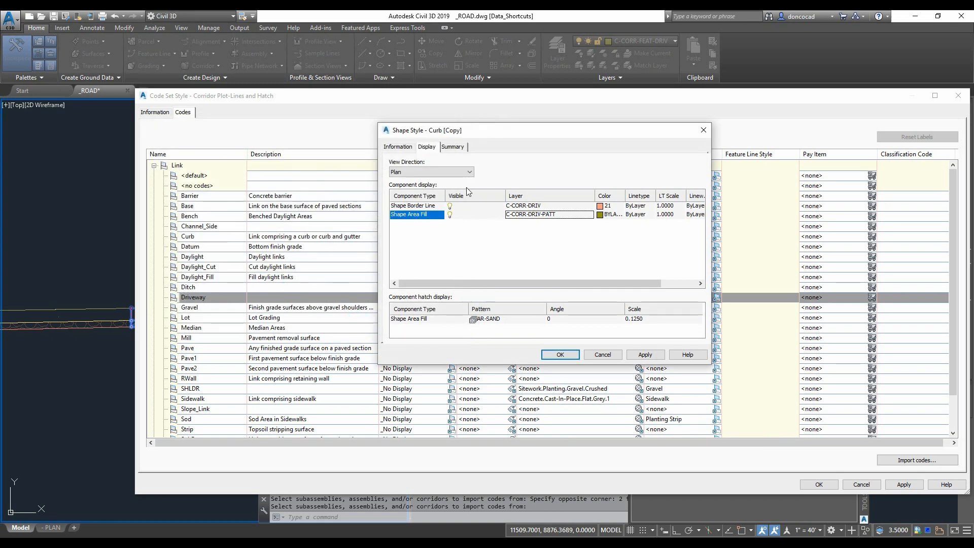
- Set the shape area fill hatch scale to 0.5 and apply the shape style
left_click(646, 319)
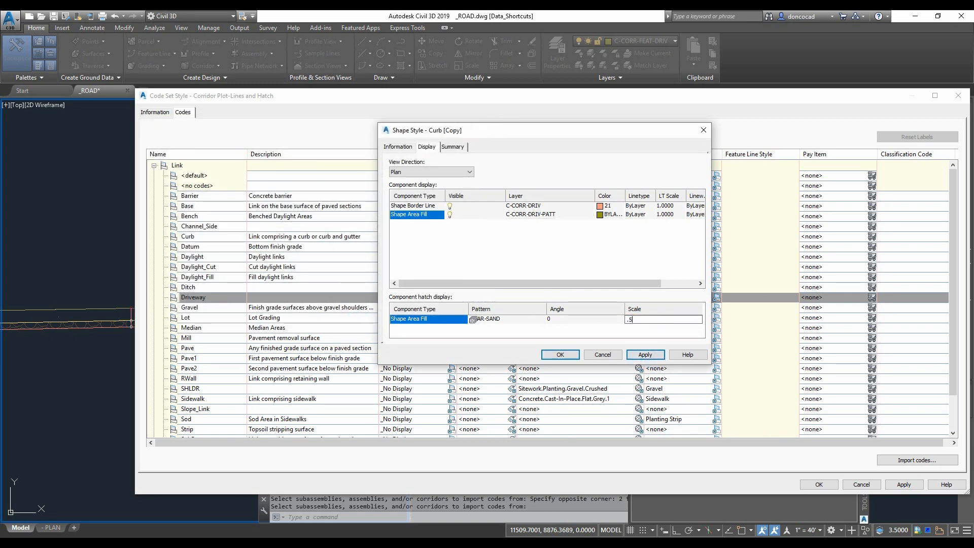
left_click(645, 355)
left_click(560, 354)
- Rename the copied shape style to Driveway and apply it to the code set style
left_click(649, 173)
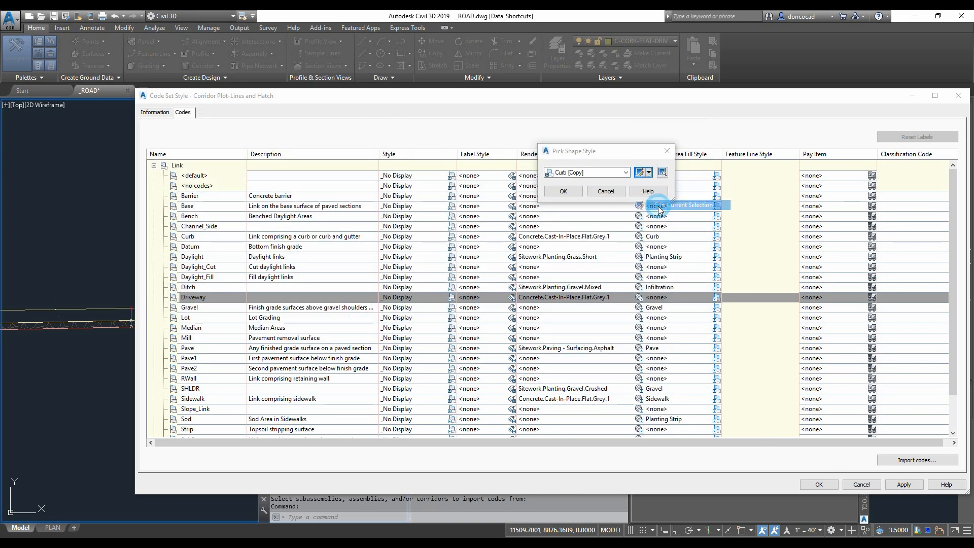
left_click(662, 214)
type("Driveway")
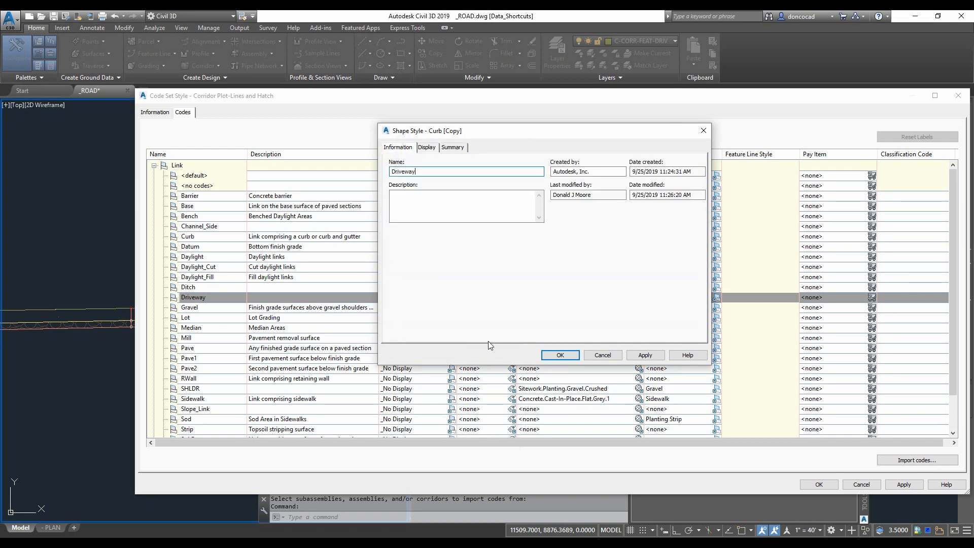
left_click(560, 355)
left_click(561, 191)
scroll(211, 301, "down", 2)
left_click(904, 484)
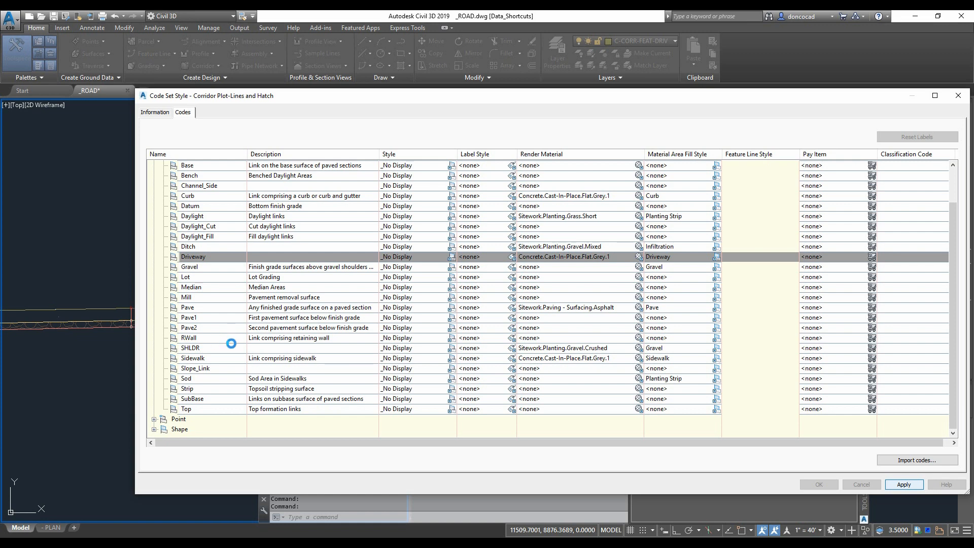
- Give the Driveway_In point code a copy of the Corridor Sidewalk Line feature line style, named Corridor Driveway Line
left_click(154, 420)
scroll(223, 399, "down", 2)
left_click(224, 348)
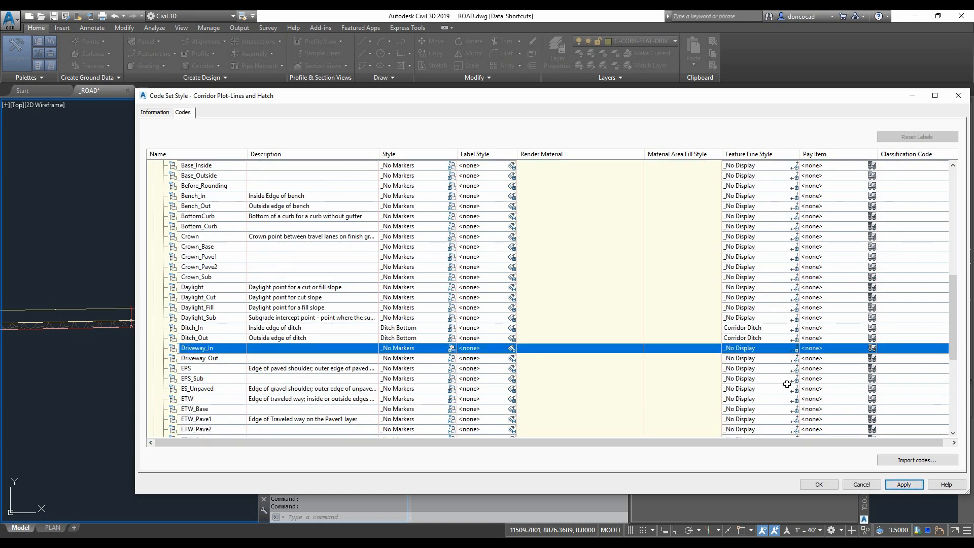
left_click(795, 348)
left_click(626, 172)
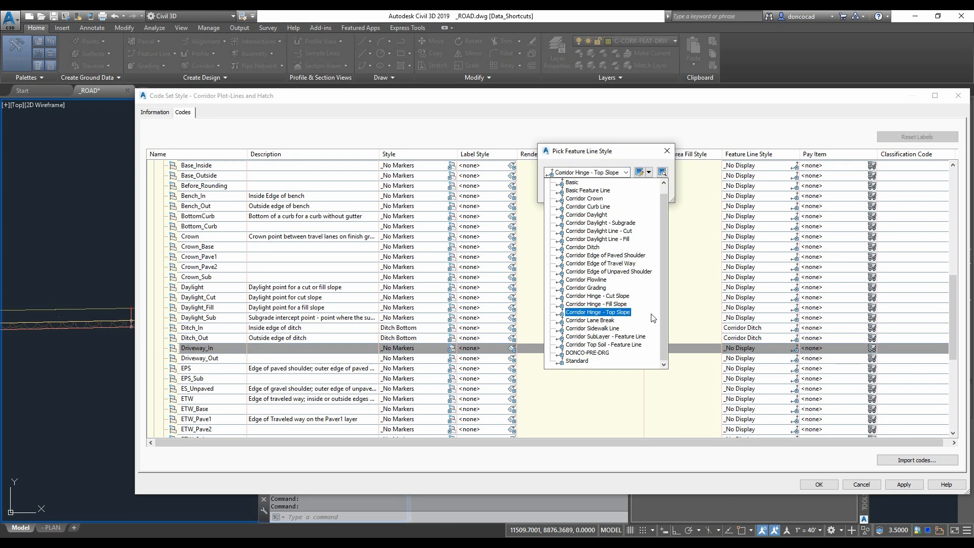
left_click(588, 329)
left_click(649, 173)
left_click(674, 196)
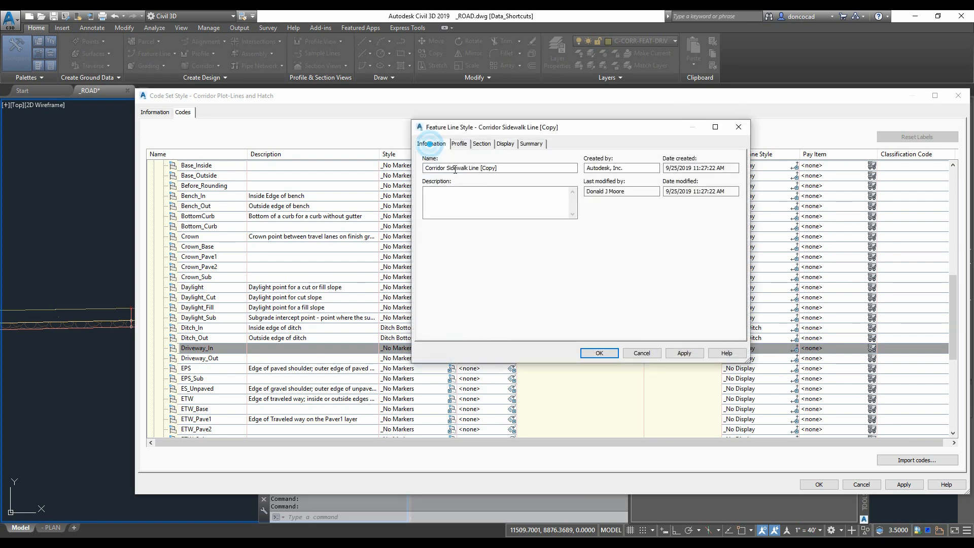
left_click(501, 169)
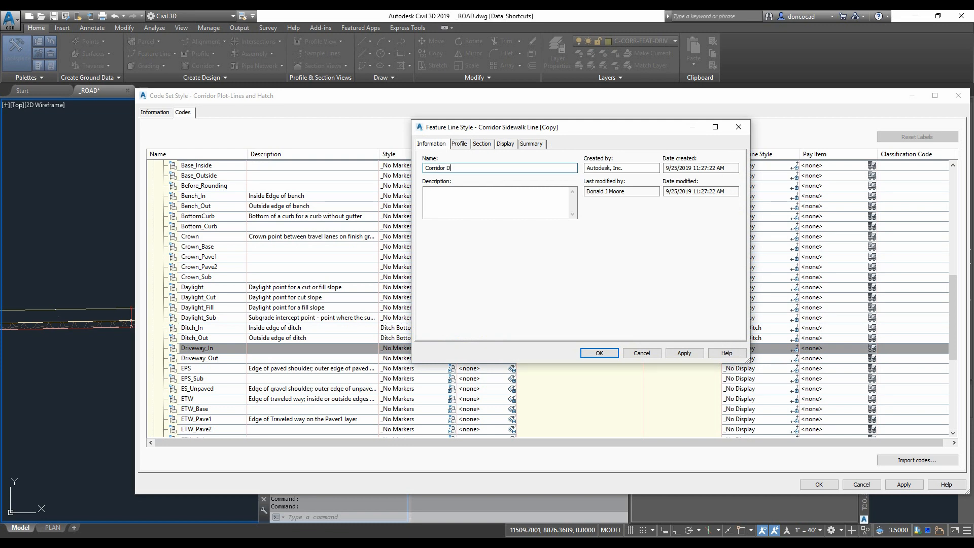
left_click(506, 144)
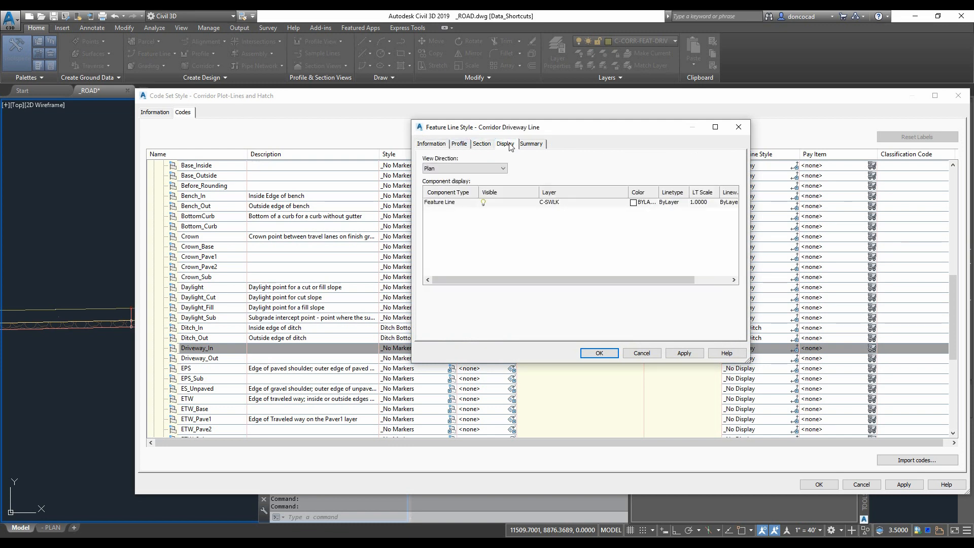
- Put the new feature line style's line on a new layer named C-DRIV and apply the style
left_click(556, 202)
scroll(240, 252, "down", 5)
scroll(213, 264, "up", 12)
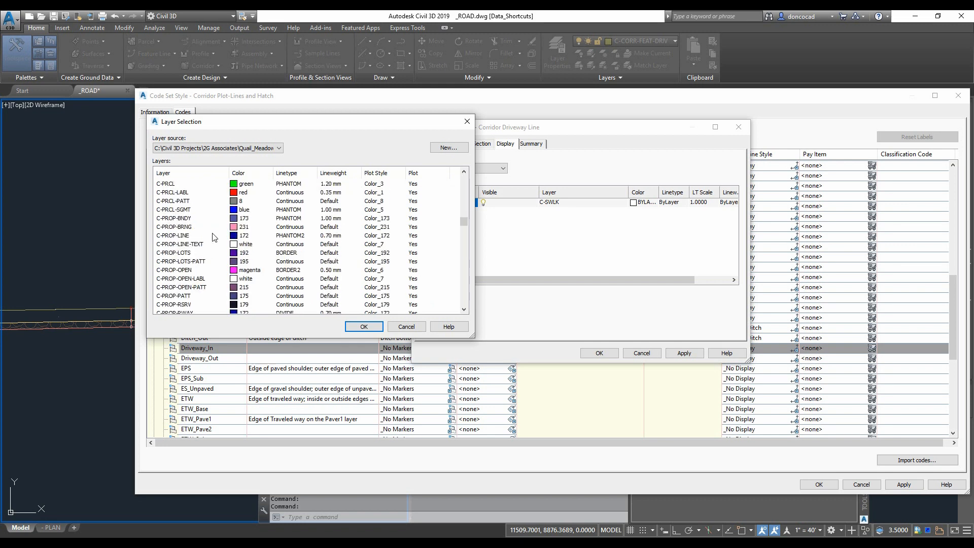
scroll(196, 278, "down", 5)
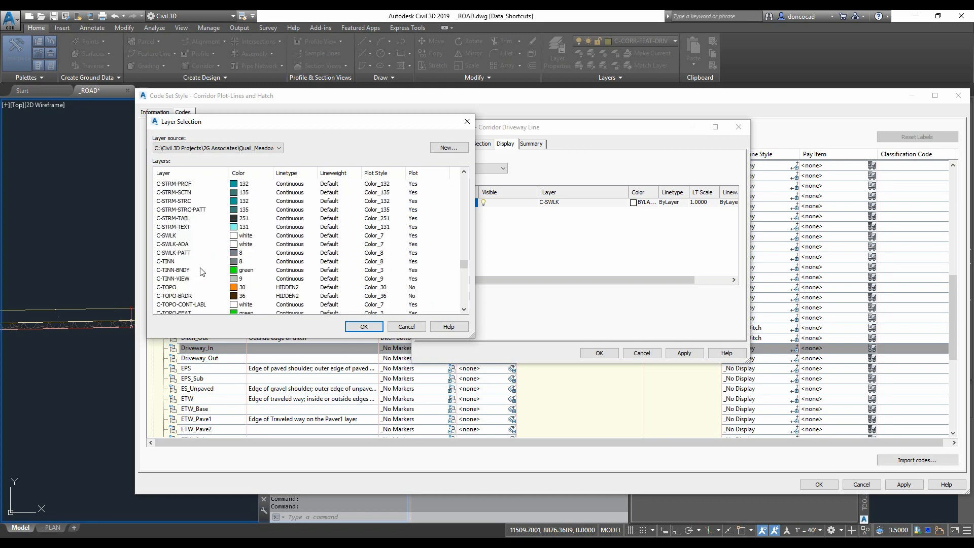
left_click(455, 148)
left_click(674, 336)
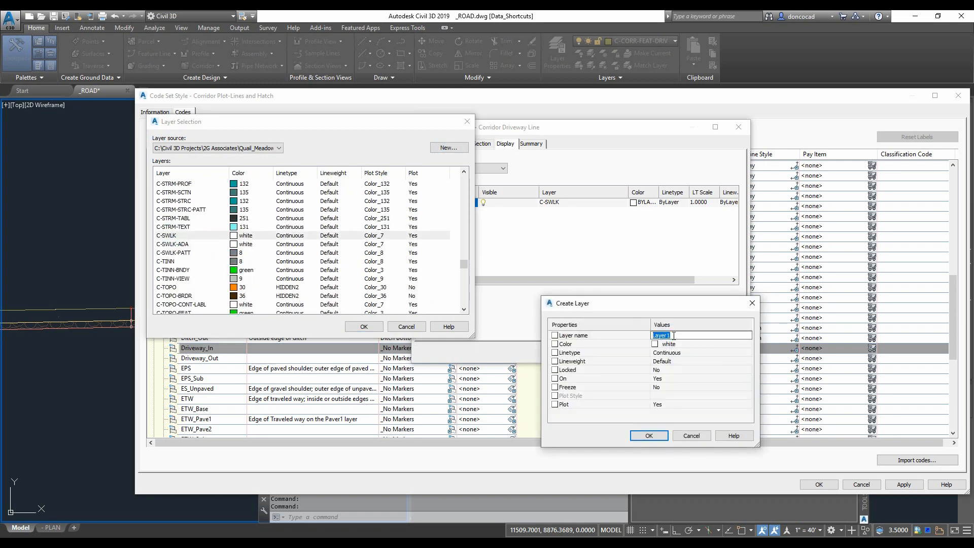
type("c-driv")
key("Return")
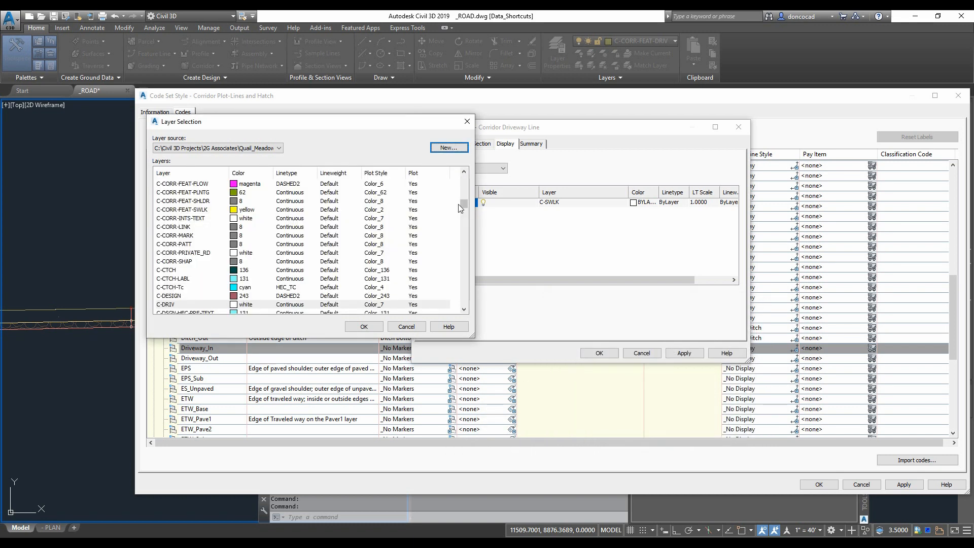
left_click(360, 324)
left_click(678, 354)
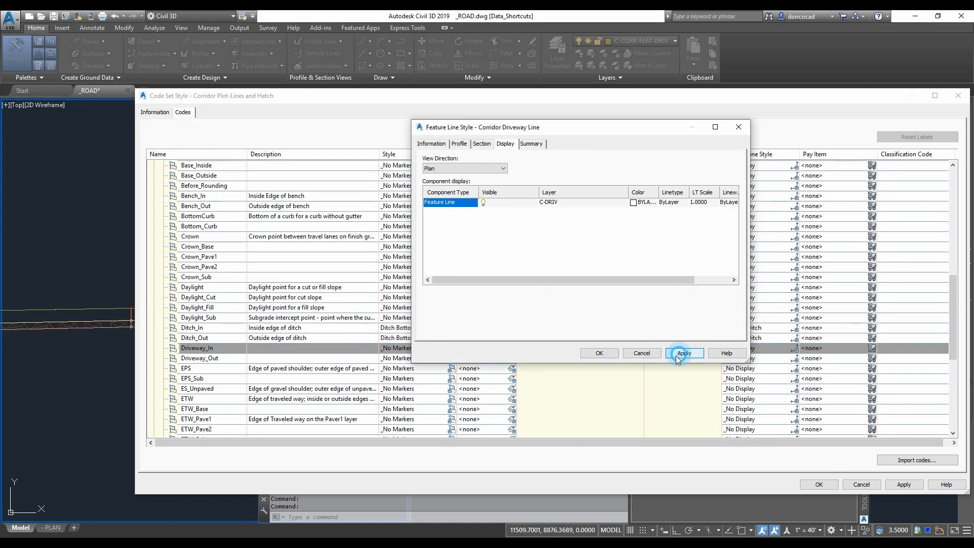
left_click(600, 353)
- Finish the point code feature line settings and close the code set style
left_click(562, 191)
scroll(607, 343, "down", 15)
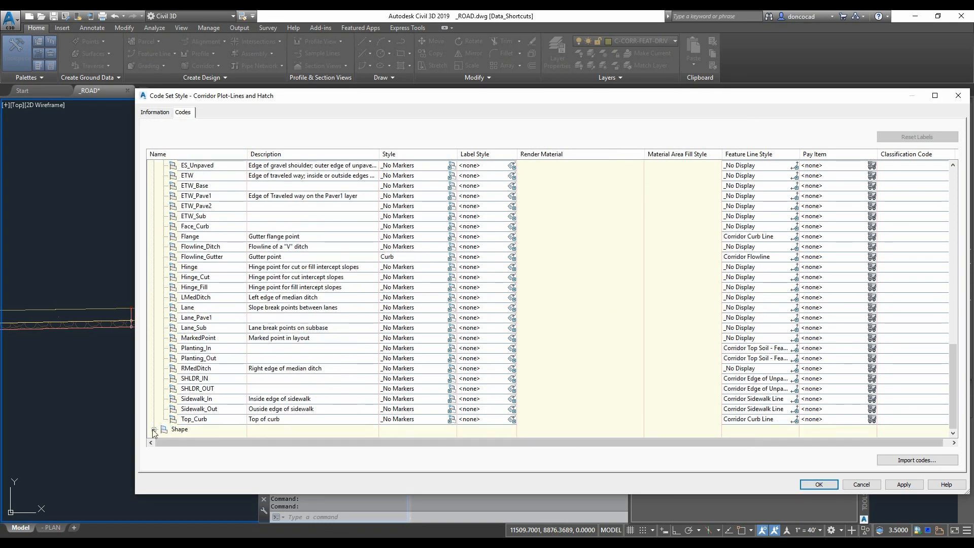
left_click(215, 358)
left_click(451, 358)
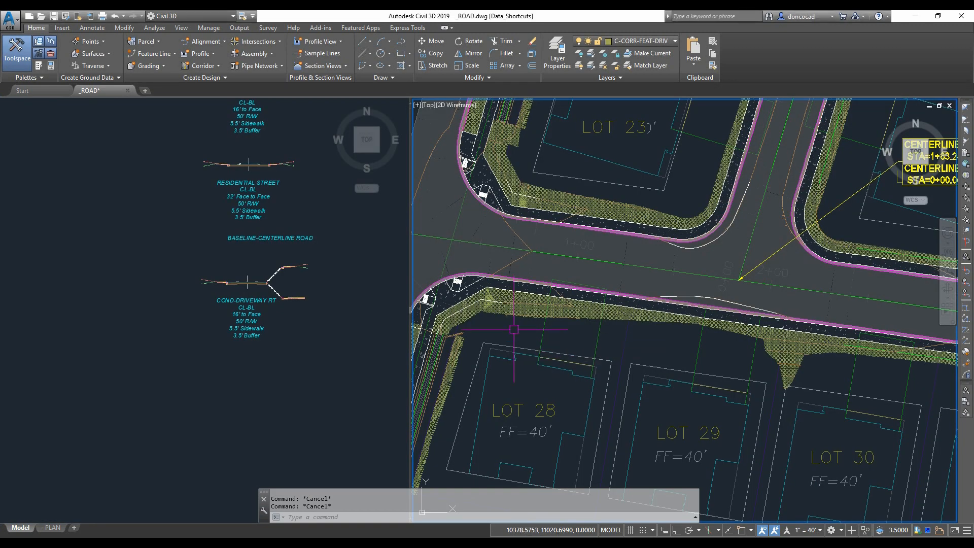
- Split the street corridor region at the driveway in front of Lot 28
middle_click_drag(580, 346, 615, 368)
scroll(585, 352, "up", 2)
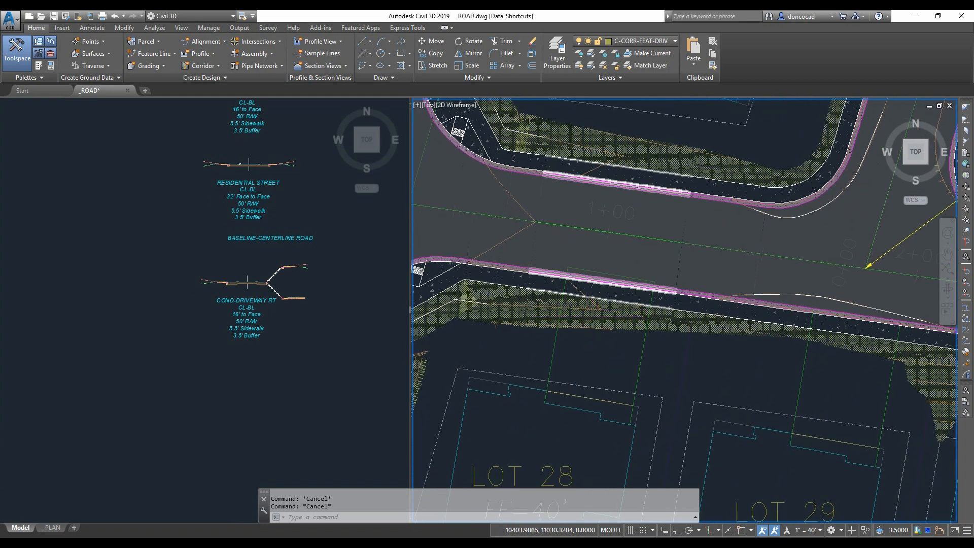
scroll(586, 317, "up", 4)
left_click(586, 317)
scroll(583, 319, "down", 2)
middle_click_drag(583, 320, 577, 325)
right_click(589, 211)
mouse_move(652, 343)
left_click(723, 345)
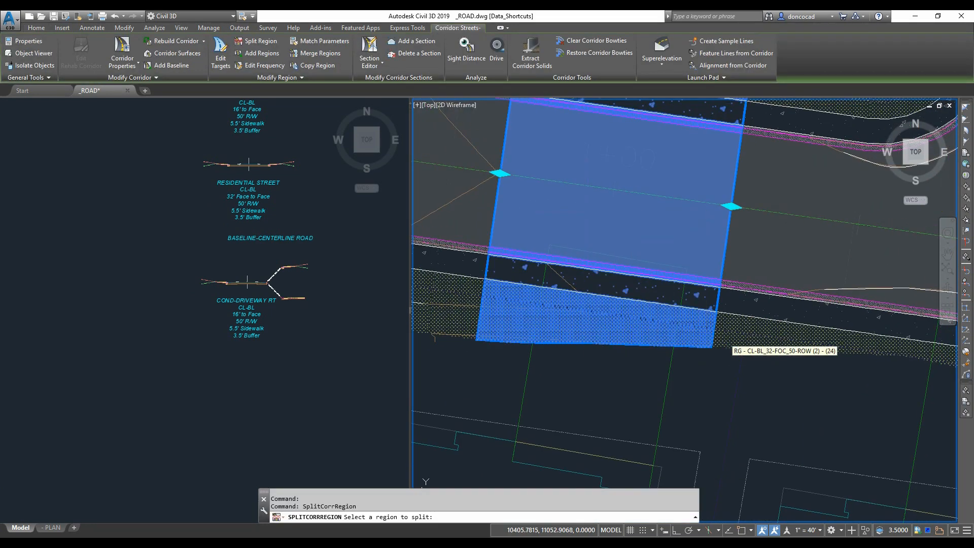
left_click(571, 319)
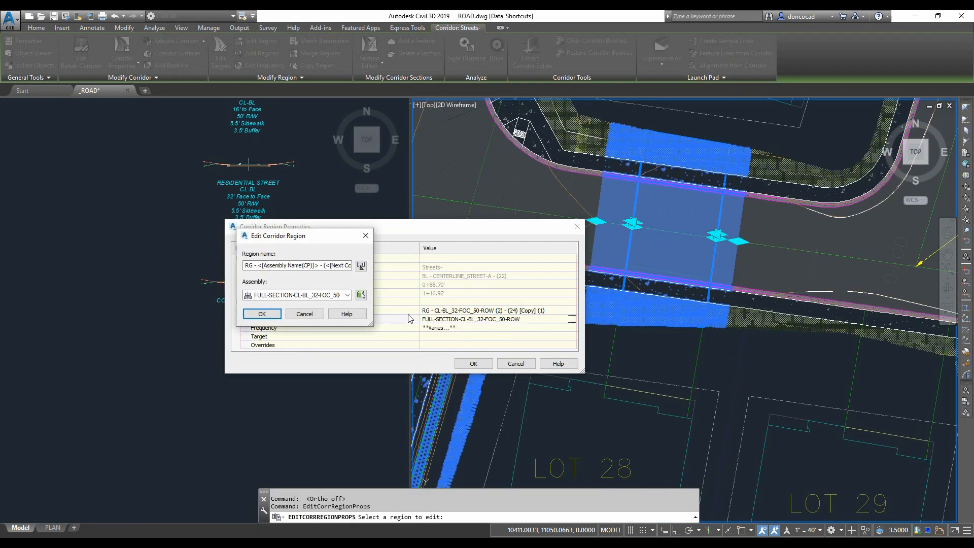
- Assign the FULL-SECTION_COND-DRIV-RT assembly to the split driveway region
left_click(360, 294)
left_click(282, 302)
scroll(241, 267, "up", 5)
left_click(258, 305)
left_click(264, 313)
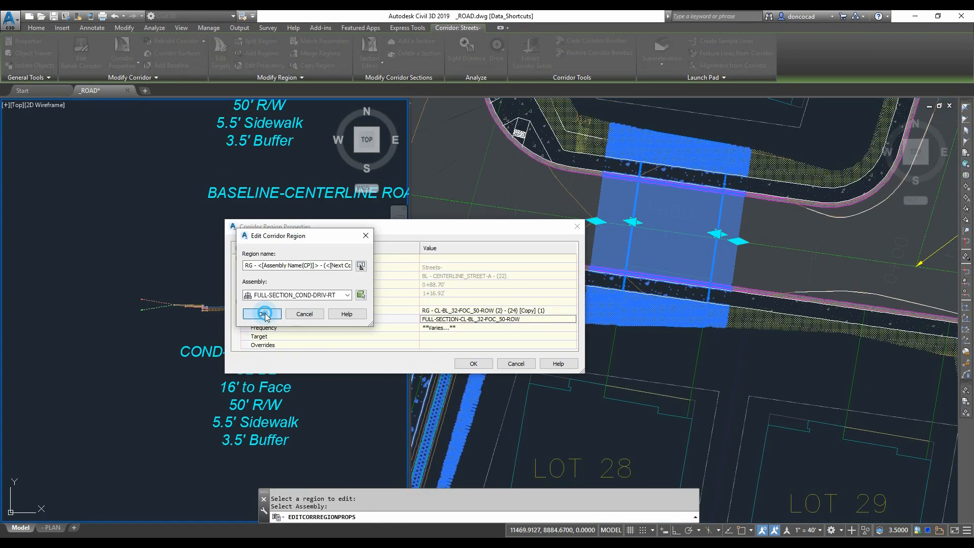
- Target the Driveway-RT width to the polylines on layer C-CORR-FEAT-DRIV
left_click(573, 336)
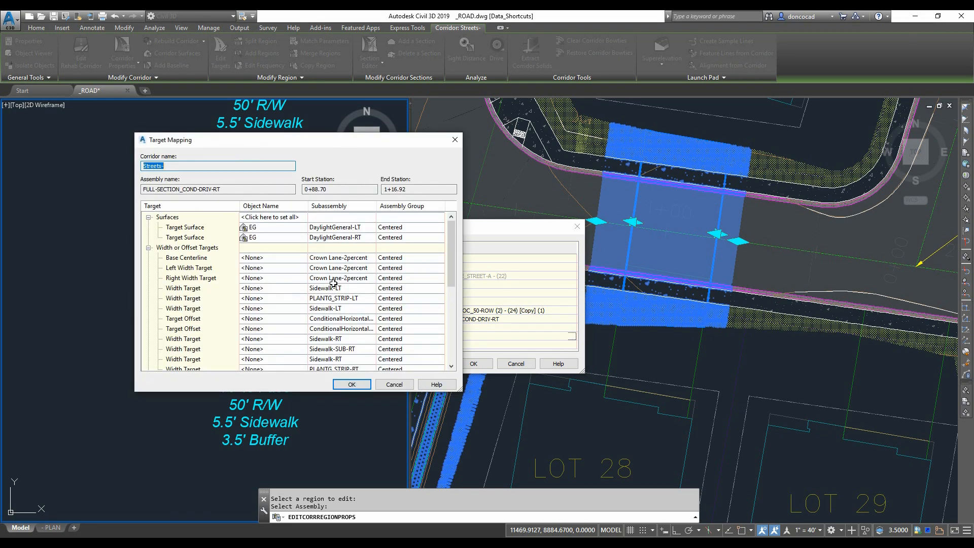
left_click(268, 320)
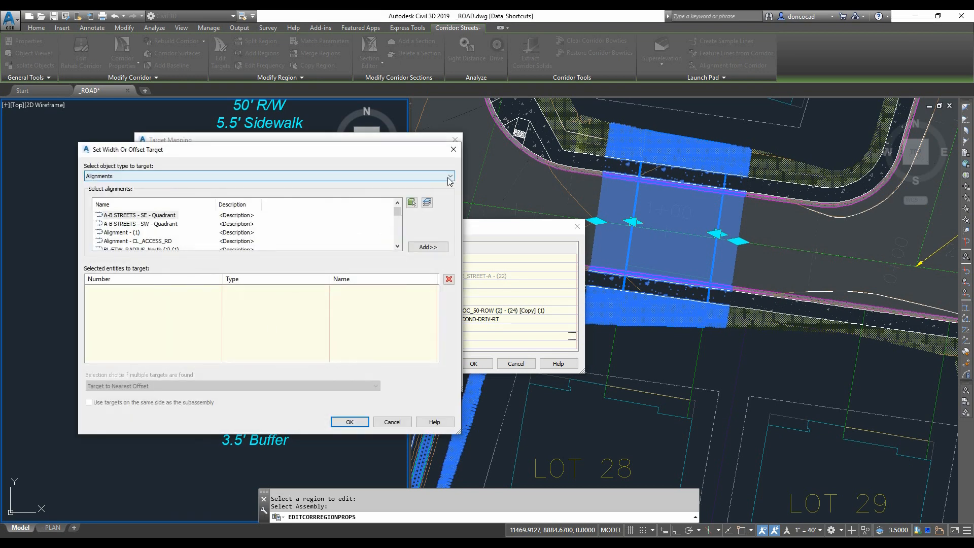
left_click(449, 177)
left_click(165, 191)
left_click(147, 241)
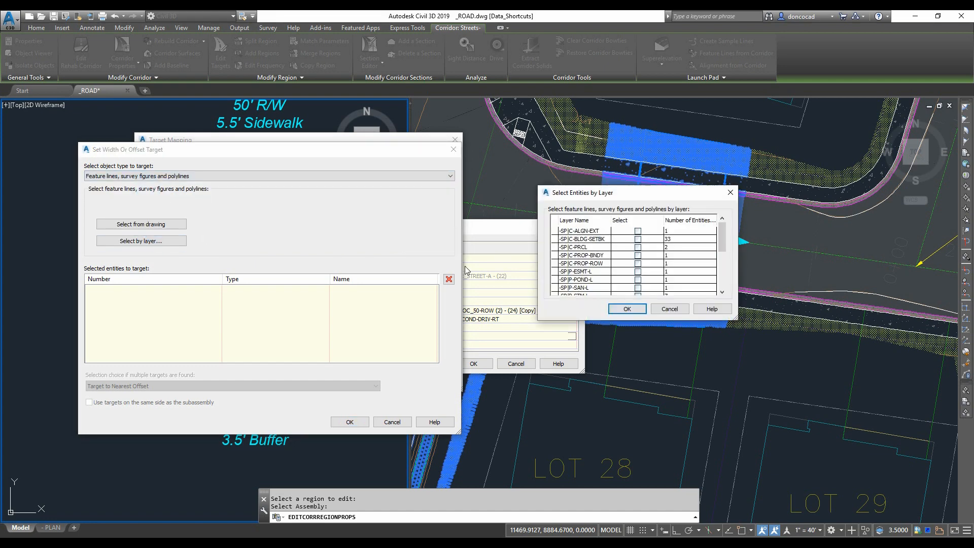
left_click_drag(723, 239, 726, 275)
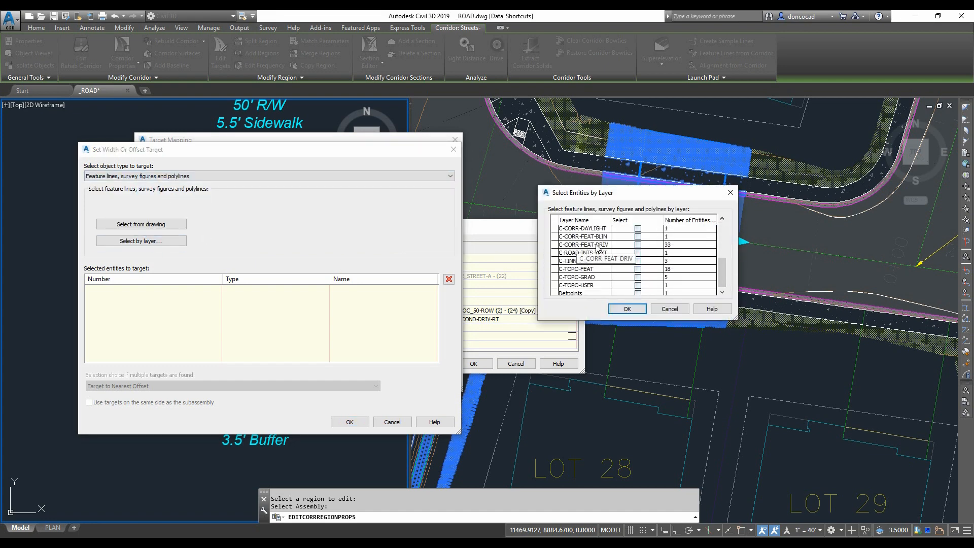
left_click(638, 244)
left_click(627, 309)
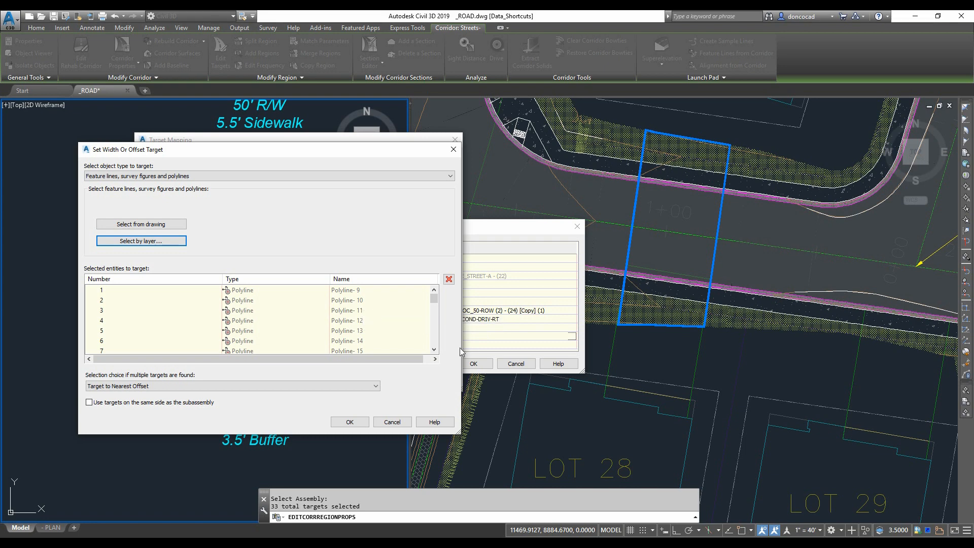
- Pick the driveway polyline from the drawing and enable using targets on the same side as the subassembly
left_click(141, 224)
left_click(642, 390)
key("Return")
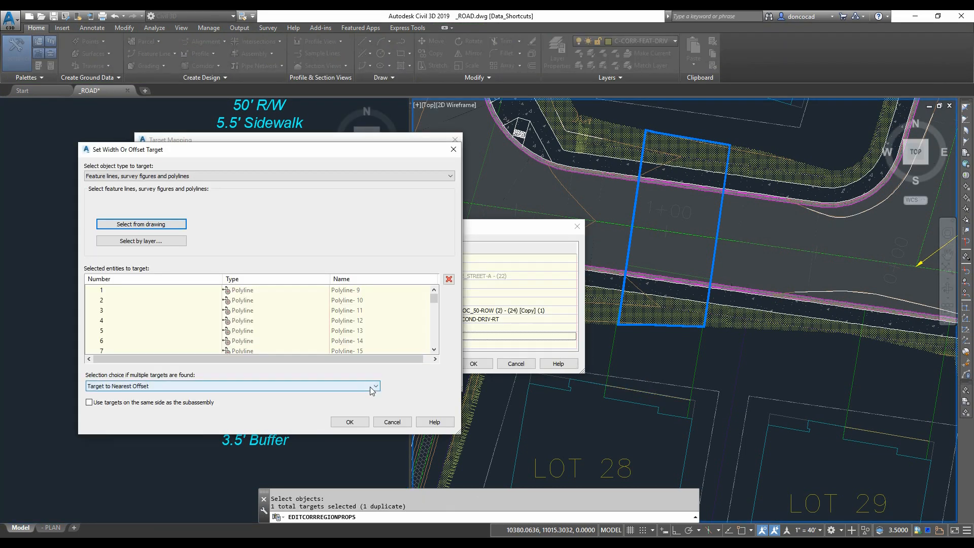
left_click(92, 402)
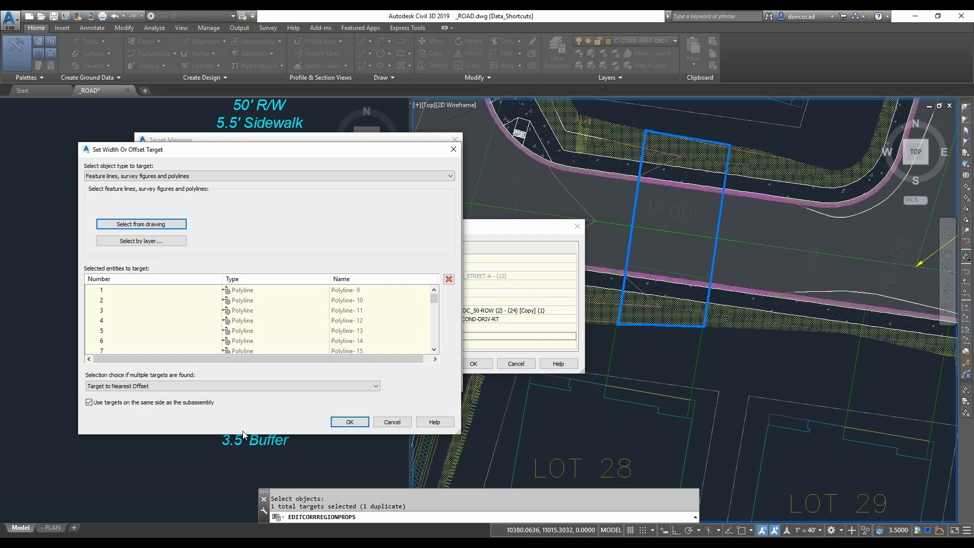
left_click(350, 423)
- Target the Driveway-SUB-RT width to the polylines on layer C-CORR-FEAT-DRIV
left_click(275, 331)
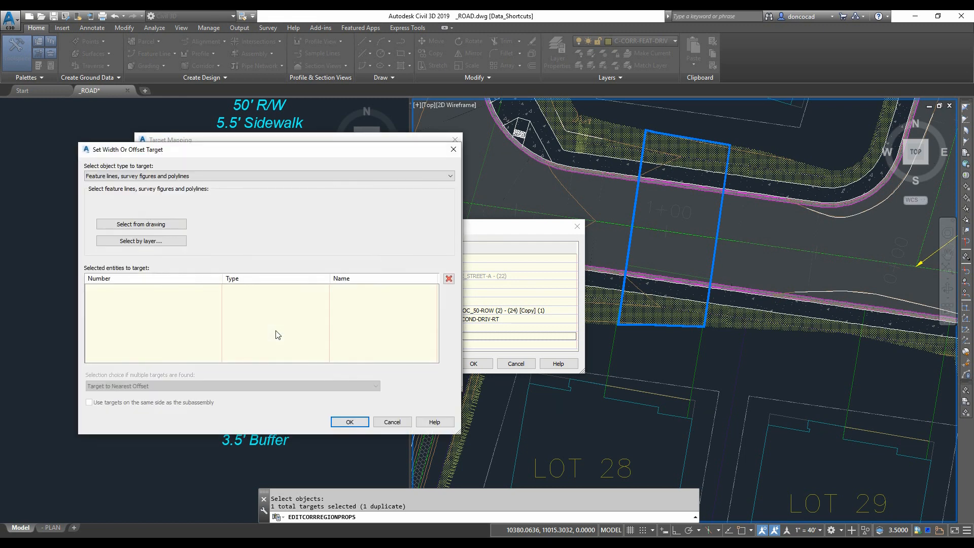
left_click(163, 242)
scroll(592, 274, "down", 3)
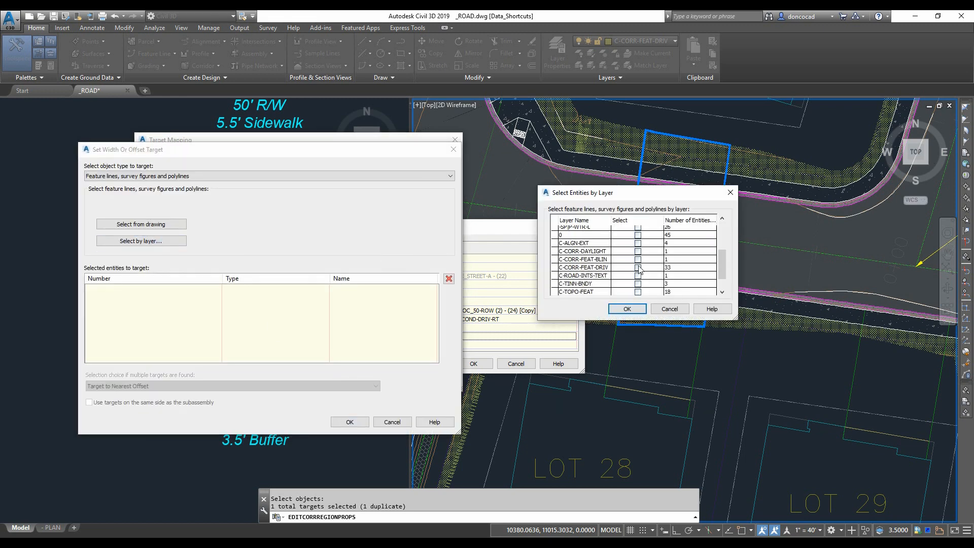
left_click(637, 267)
left_click(627, 309)
left_click(350, 422)
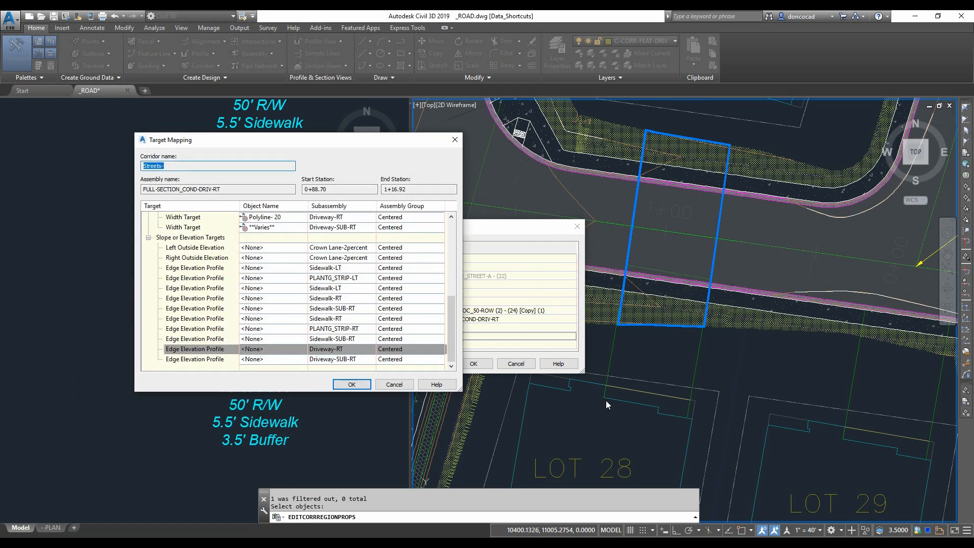
- Review the slope and elevation targets, then close the target mapping and region properties
left_click_drag(448, 344, 444, 258)
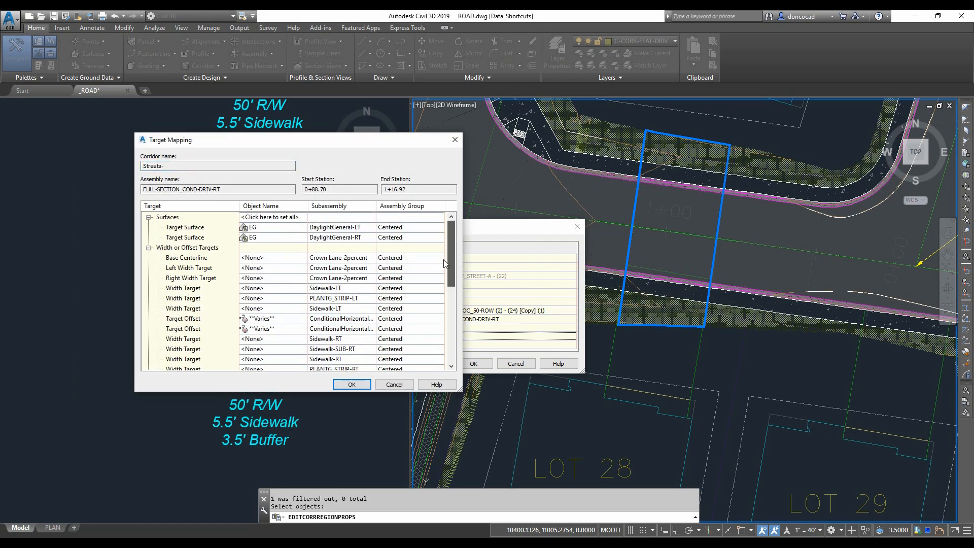
scroll(445, 263, "down", 6)
left_click(436, 349)
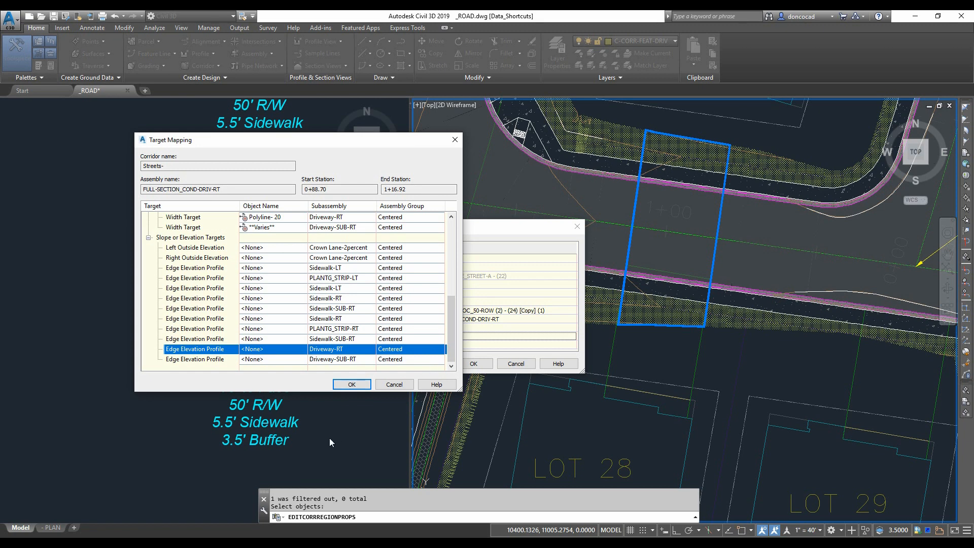
key("Return")
left_click(473, 364)
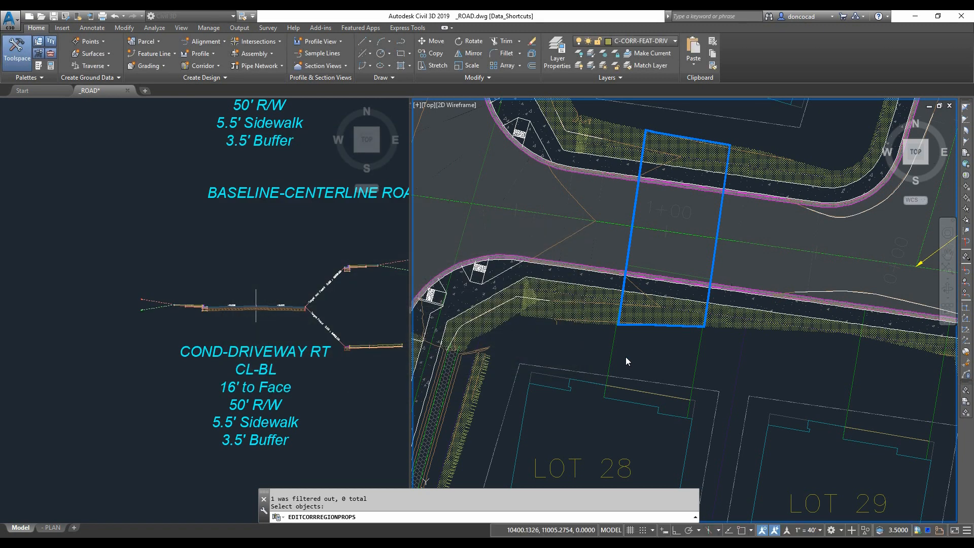
- Inspect the rebuilt driveway region along the street in front of Lot 28
left_click(590, 345)
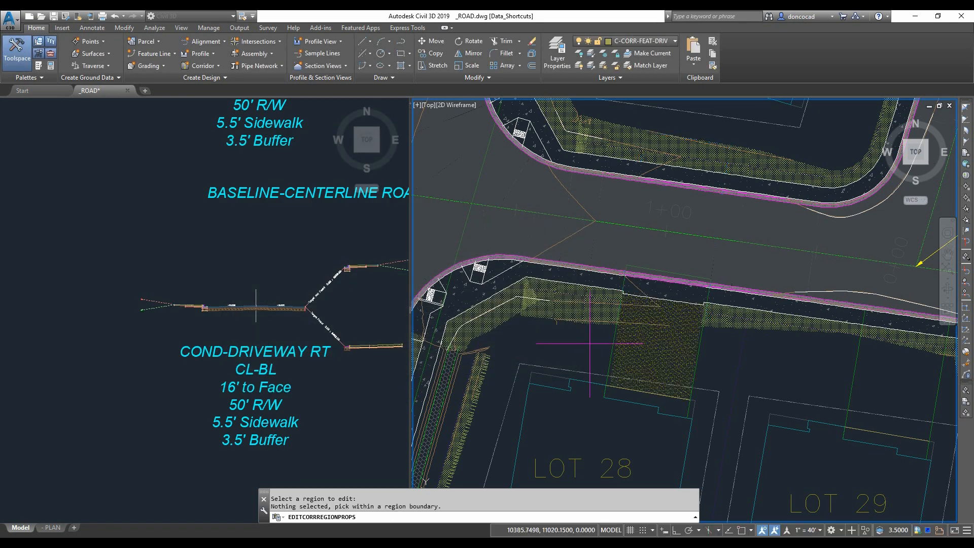
scroll(660, 350, "up", 3)
scroll(717, 391, "down", 2)
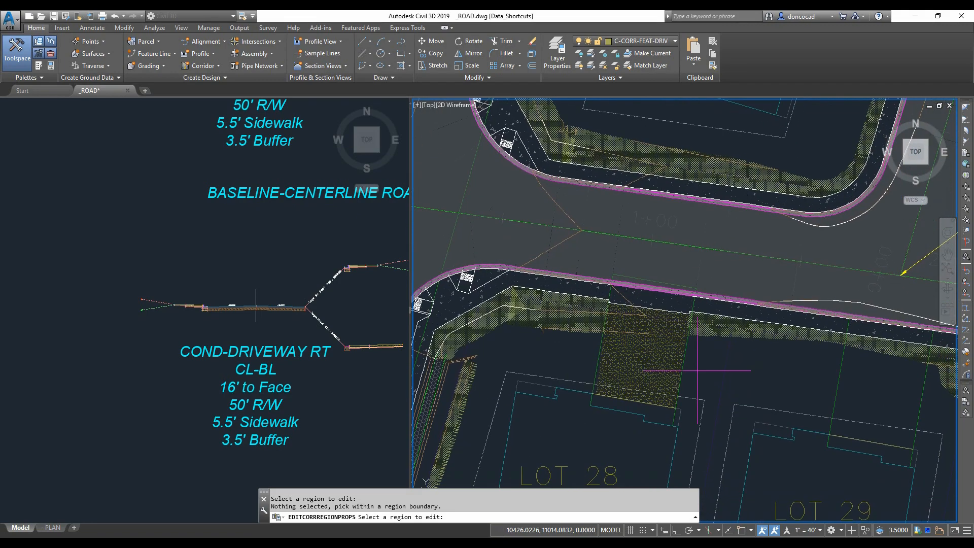
scroll(596, 256, "down", 3)
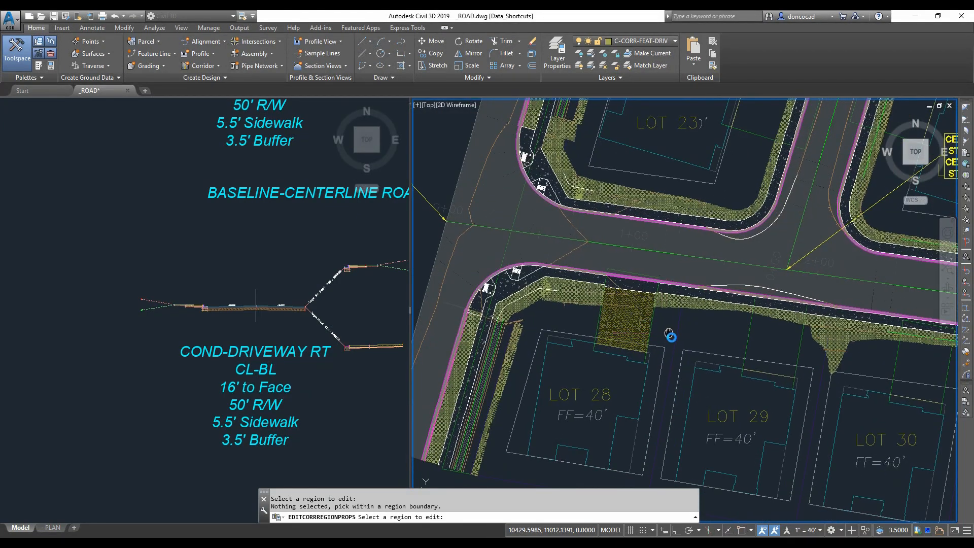
scroll(669, 334, "up", 4)
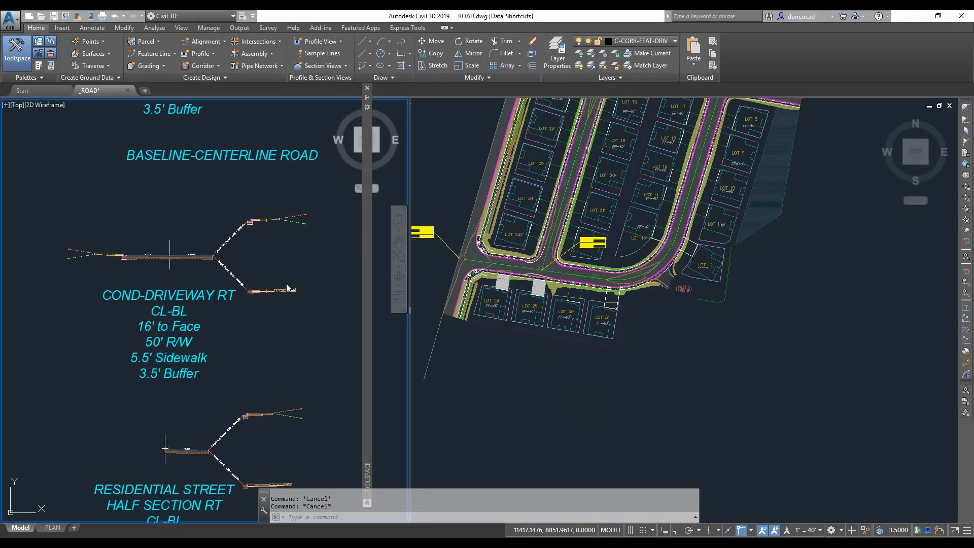
- Copy the COND-DRIVEWAY RT assembly to a new spot below the existing assemblies
left_click(332, 383)
left_click(100, 213)
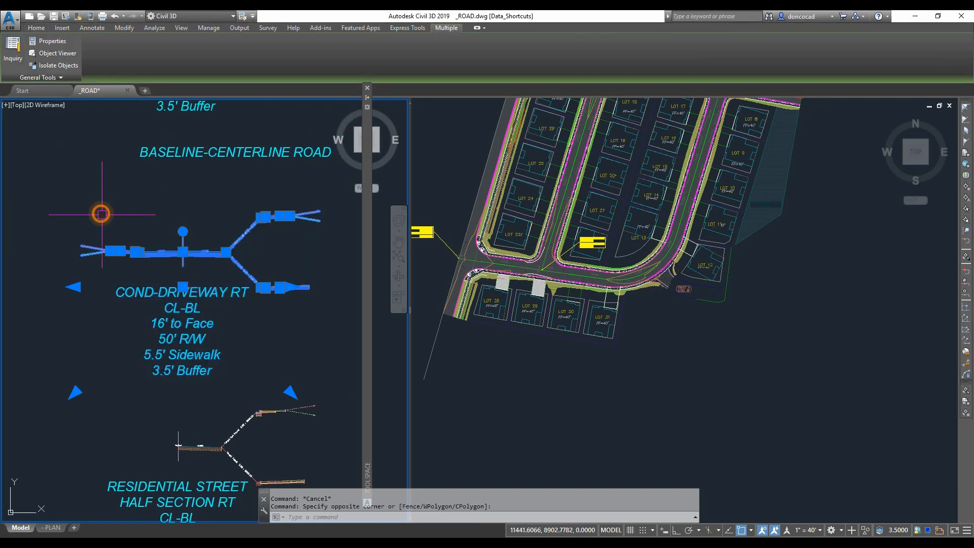
right_click(108, 222)
mouse_move(180, 290)
left_click(235, 313)
left_click(181, 264)
scroll(181, 267, "down", 3)
middle_click_drag(186, 415, 223, 376)
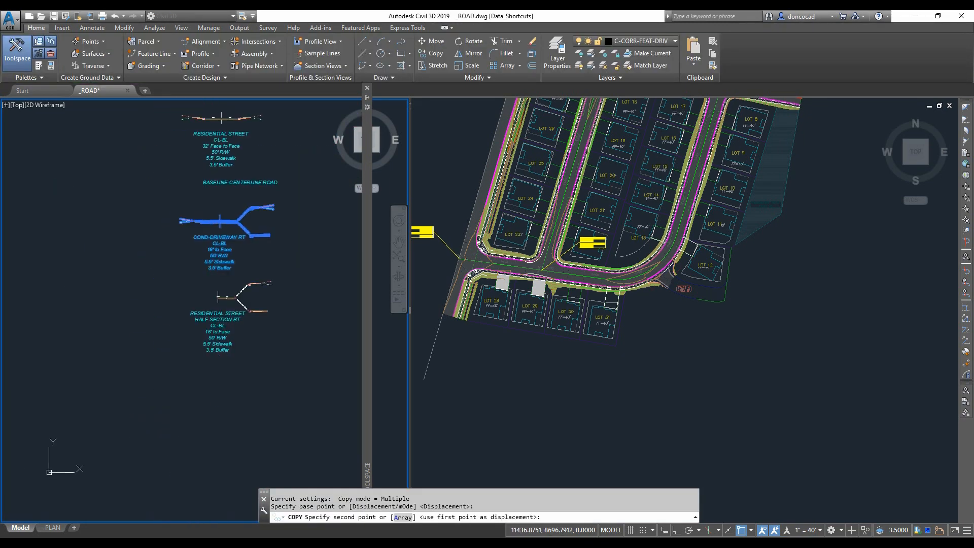
left_click(215, 393)
key("Escape")
- Erase the unwanted left-side subassemblies from the copied COND-DRIVEWAY assembly
scroll(214, 415, "up", 7)
middle_click_drag(159, 363, 262, 411)
left_click(218, 358)
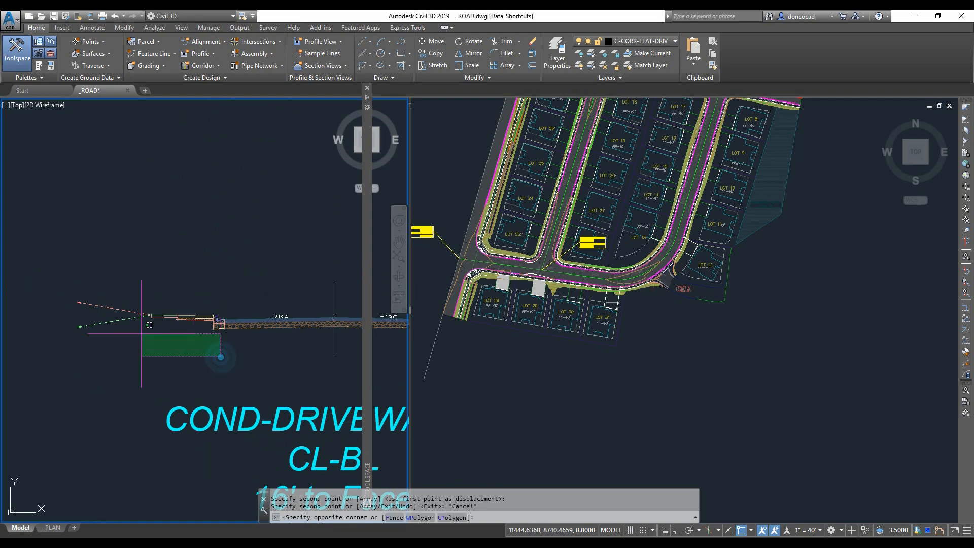
left_click(124, 277)
right_click(125, 279)
mouse_move(167, 341)
left_click(228, 346)
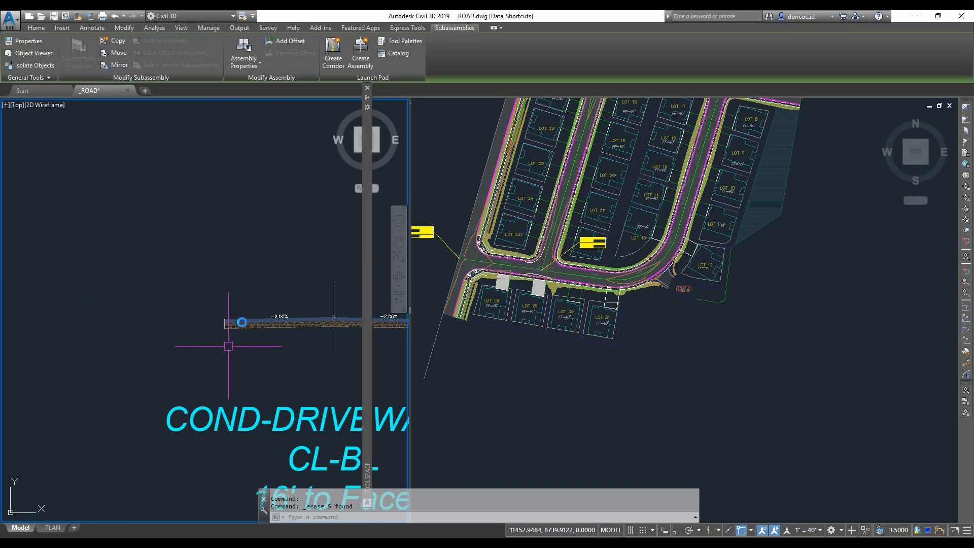
- Mirror the copied assembly's right-side subassemblies to build its left side
scroll(238, 348, "down", 6)
key("Escape")
key("Escape")
middle_click_drag(270, 321, 188, 302)
scroll(265, 316, "up", 6)
left_click(306, 156)
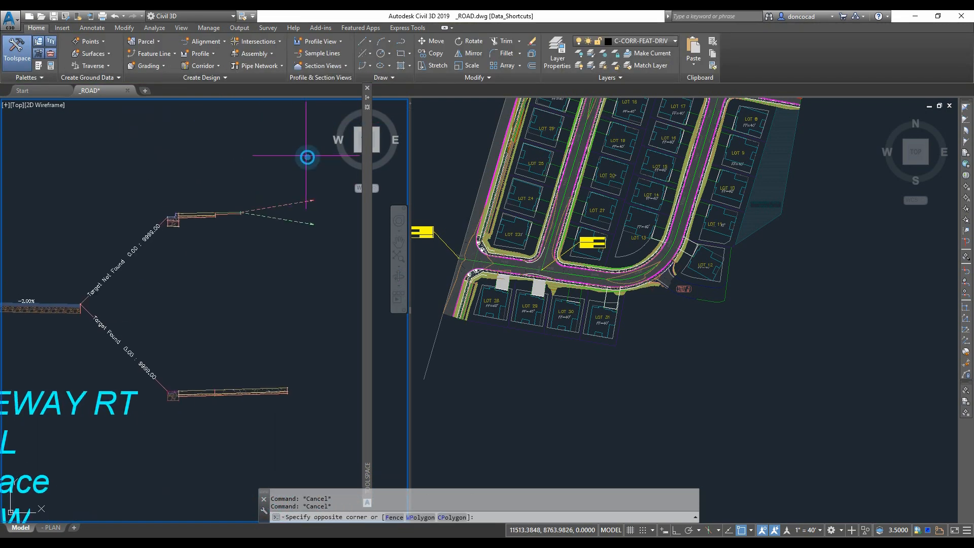
left_click(159, 446)
scroll(239, 294, "down", 2)
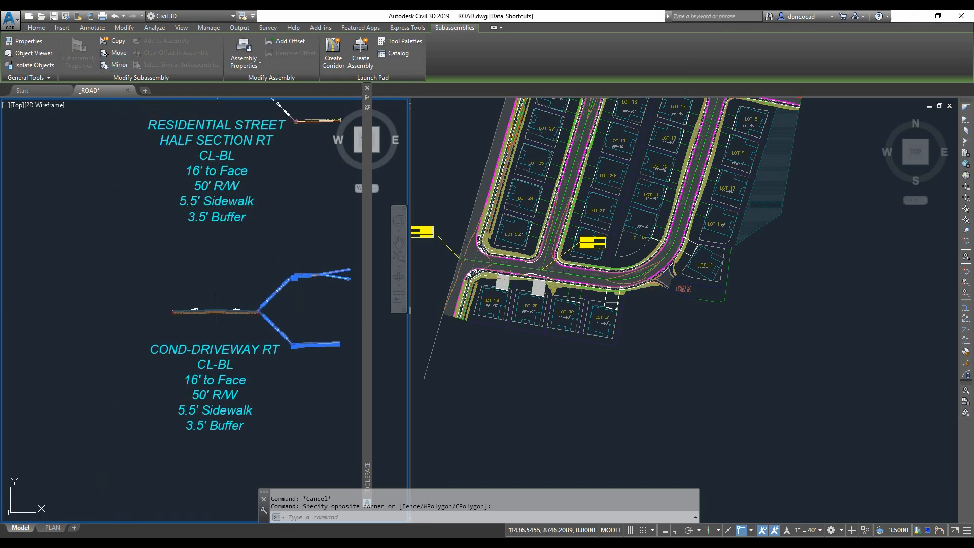
left_click(119, 65)
scroll(253, 320, "up", 5)
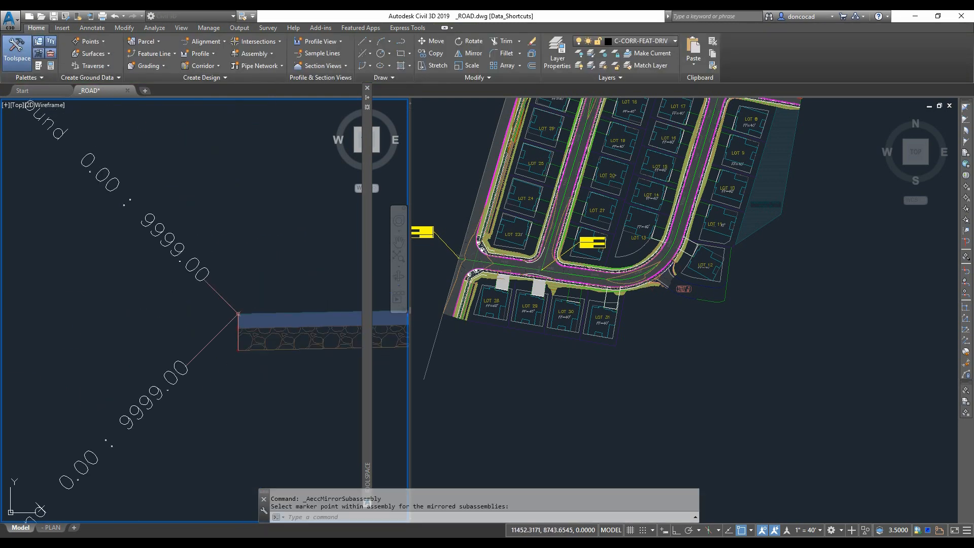
key("Escape")
scroll(254, 366, "down", 4)
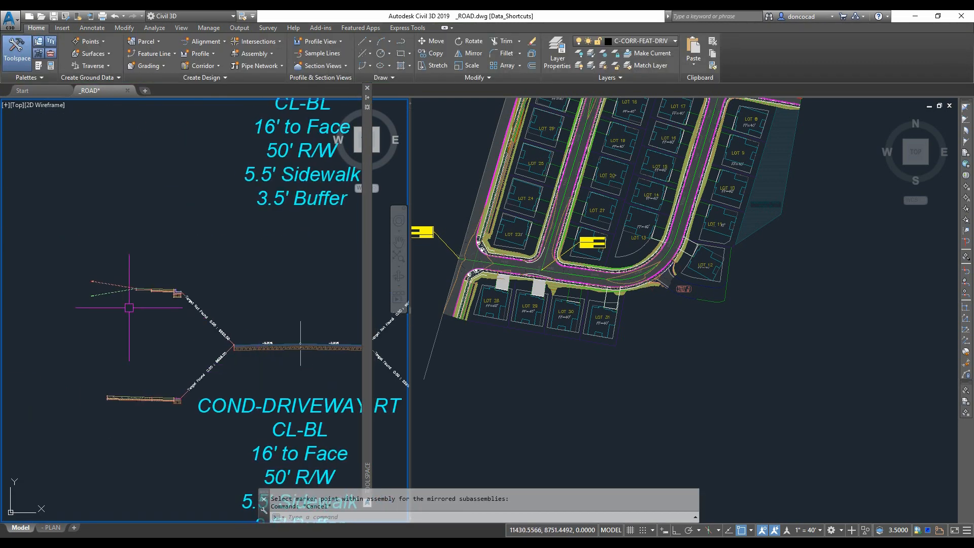
- Open the properties of the mirrored DaylightGeneral subassembly and review its name
left_click(112, 287)
right_click(112, 289)
left_click(152, 391)
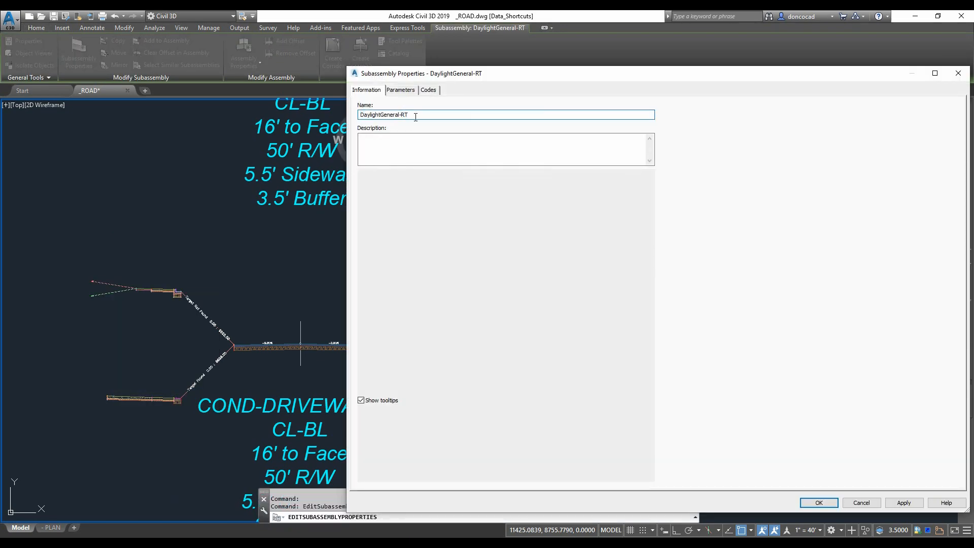
key("Return")
scroll(137, 259, "up", 3)
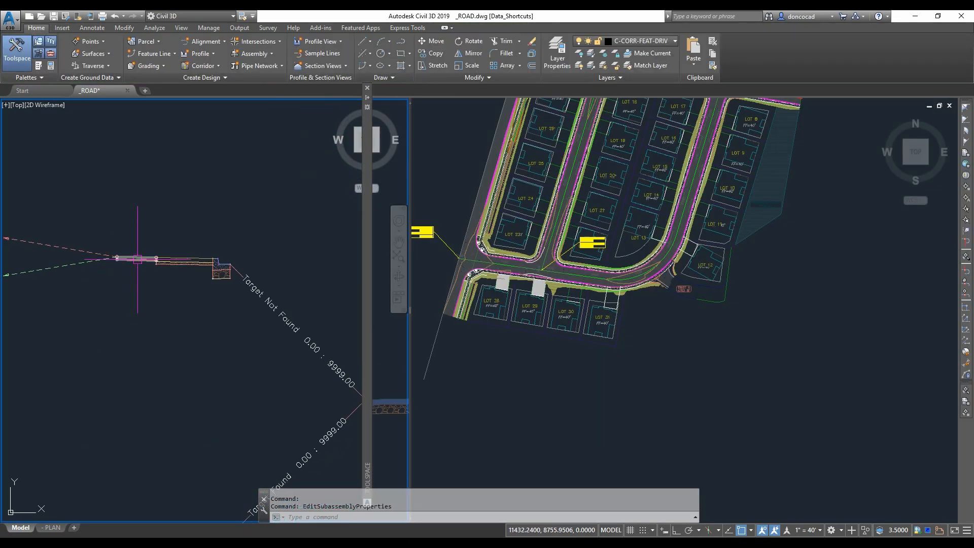
- Rename the mirrored planting strip subassembly PLANTG_STRIP-LT
left_click(137, 259)
right_click(143, 285)
left_click(167, 387)
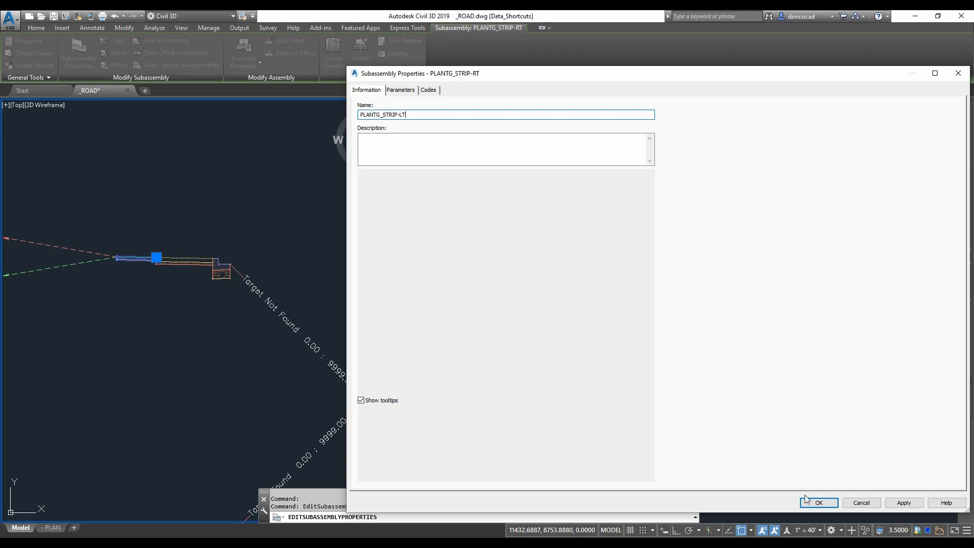
left_click(808, 500)
- Open the properties of the mirrored Sidewalk-RT subassembly and review its name
scroll(174, 257, "up", 2)
left_click(190, 260)
right_click(184, 215)
left_click(234, 320)
left_click(403, 115)
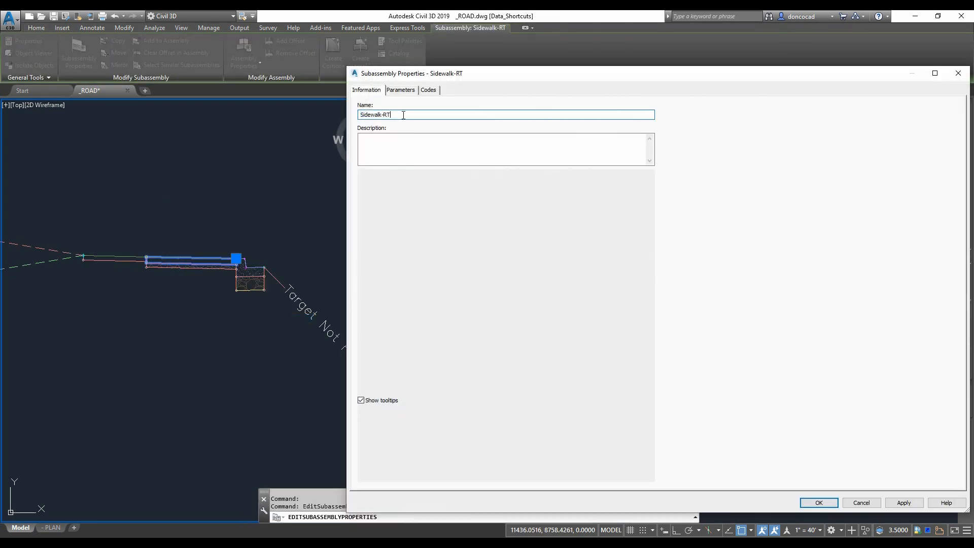
left_click(809, 504)
- Rename the mirrored sidewalk subbase subassembly Sidewalk-SUB-LT
scroll(173, 258, "up", 4)
left_click(191, 278)
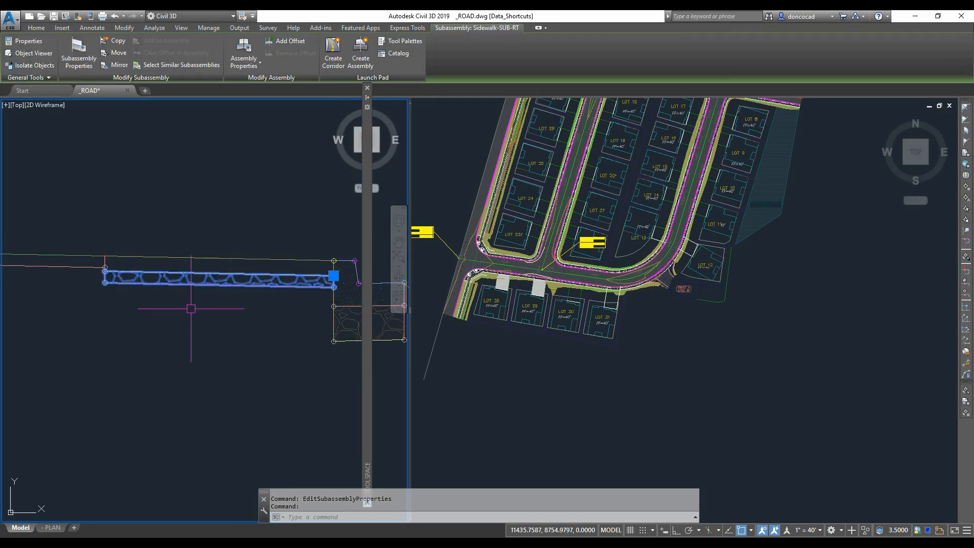
right_click(195, 318)
left_click(258, 421)
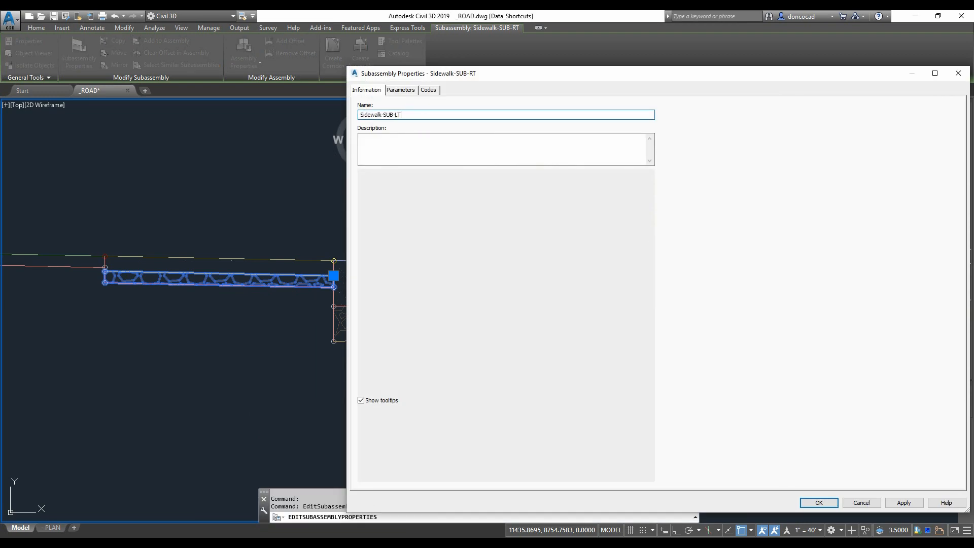
left_click(812, 500)
- Open the properties of the mirrored TYPE A-1-CURB RT subassembly and review its name
scroll(372, 301, "down", 3)
middle_click_drag(371, 301, 180, 332)
left_click(180, 332)
right_click(178, 322)
left_click(226, 424)
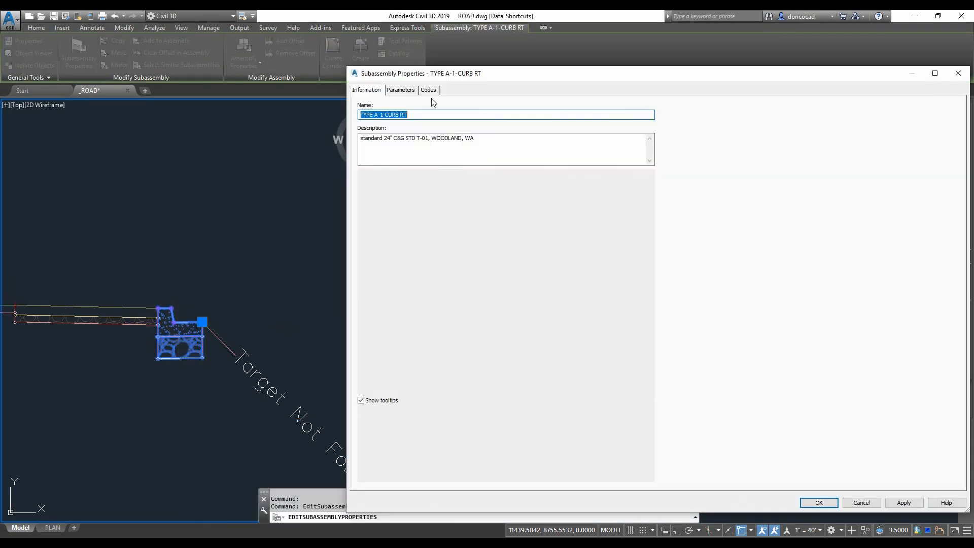
left_click(809, 507)
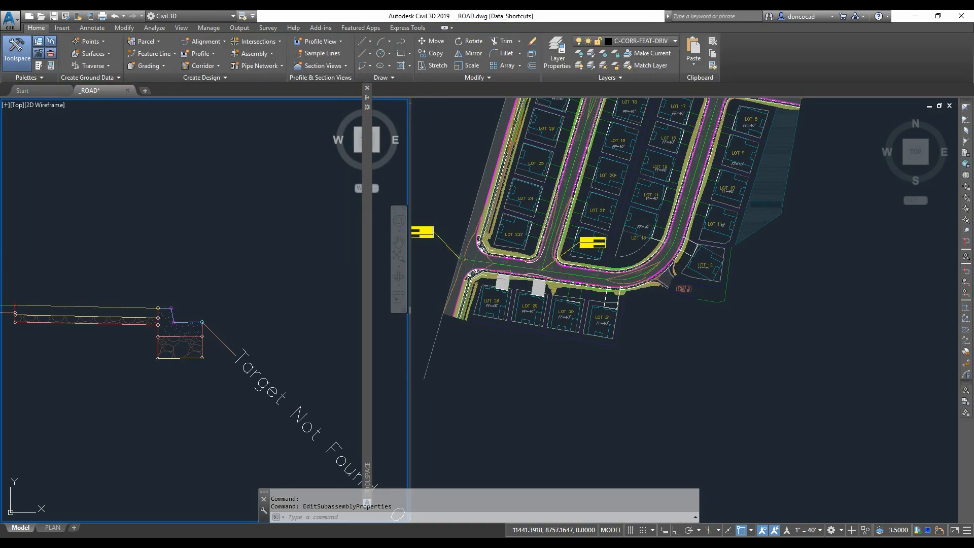
- Open the properties of the mirrored FDOTMiamiCurb subassembly and review its name
scroll(284, 325, "down", 5)
middle_click_drag(284, 325, 272, 158)
scroll(232, 327, "up", 2)
left_click(246, 310)
right_click(213, 252)
left_click(273, 354)
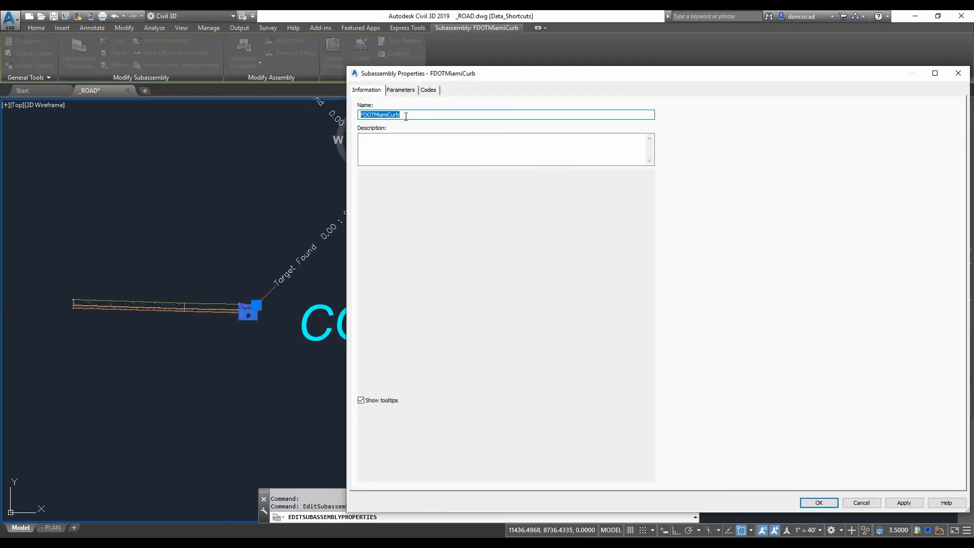
left_click(813, 500)
- Rename the mirrored sidewalk subassembly Sidewalk-LT
scroll(181, 324, "up", 5)
left_click(231, 279)
right_click(231, 279)
left_click(256, 381)
type("Sidewalk-LT")
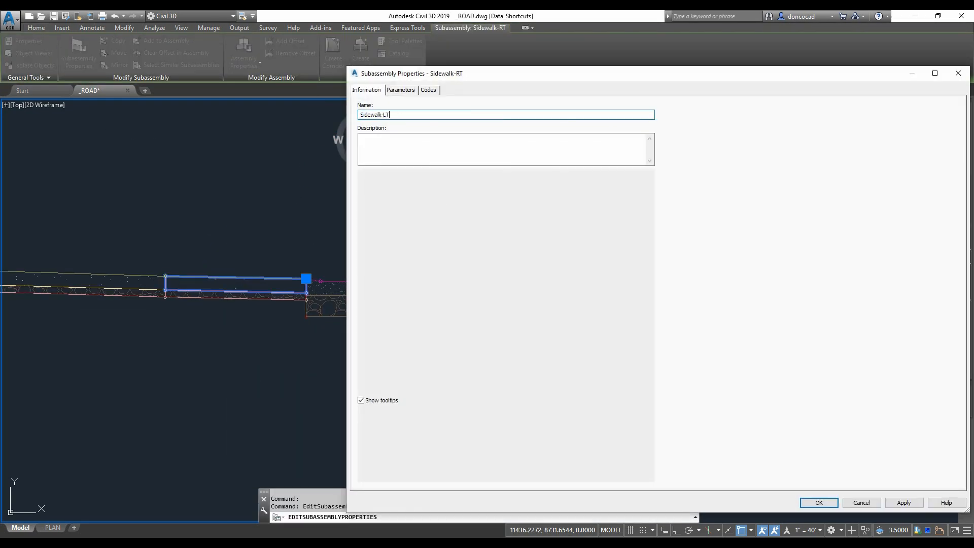
left_click(802, 500)
- Edit the names of the mirrored driveway subassemblies in their properties
middle_click_drag(131, 334, 157, 334)
left_click(215, 299)
left_click(813, 501)
left_click(111, 291)
right_click(110, 291)
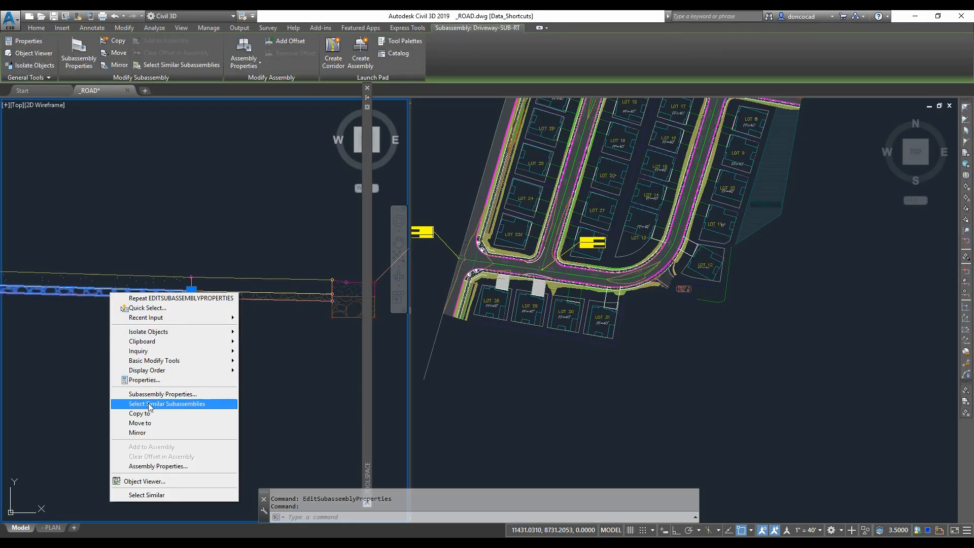
left_click(148, 394)
left_click(418, 114)
key("BackSpace")
key("BackSpace")
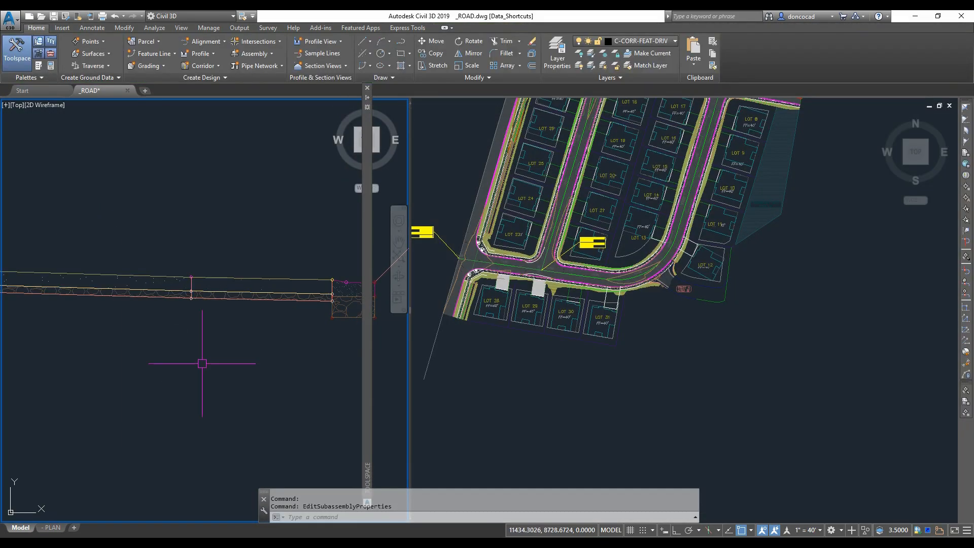
- Assign the new HALF-SECTION_COND-DRIV-RT (2) assembly to the street corridor region beside Lots 10 to 15
scroll(677, 210, "up", 4)
middle_click_drag(677, 210, 544, 379)
left_click(569, 352)
right_click(547, 351)
mouse_move(609, 272)
left_click(716, 364)
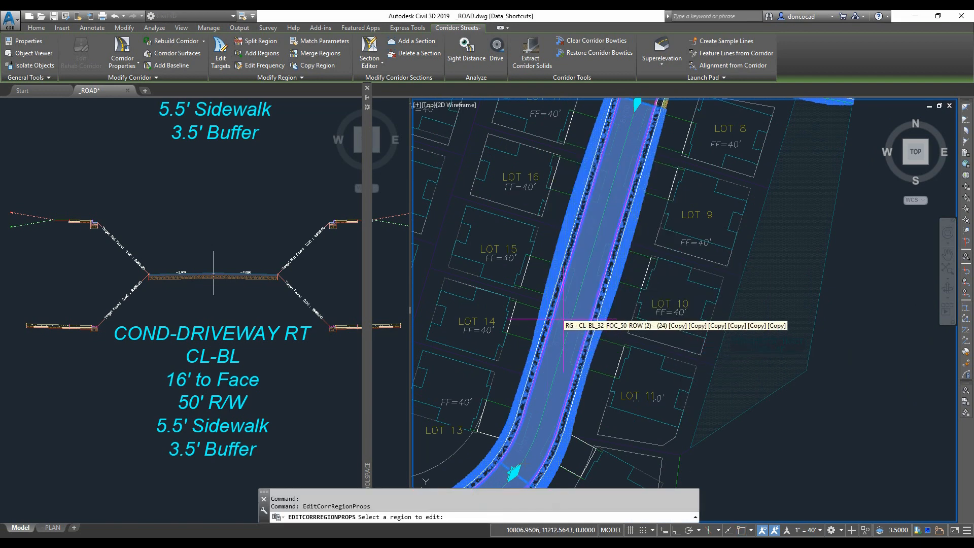
left_click(551, 318)
left_click(571, 320)
left_click(361, 295)
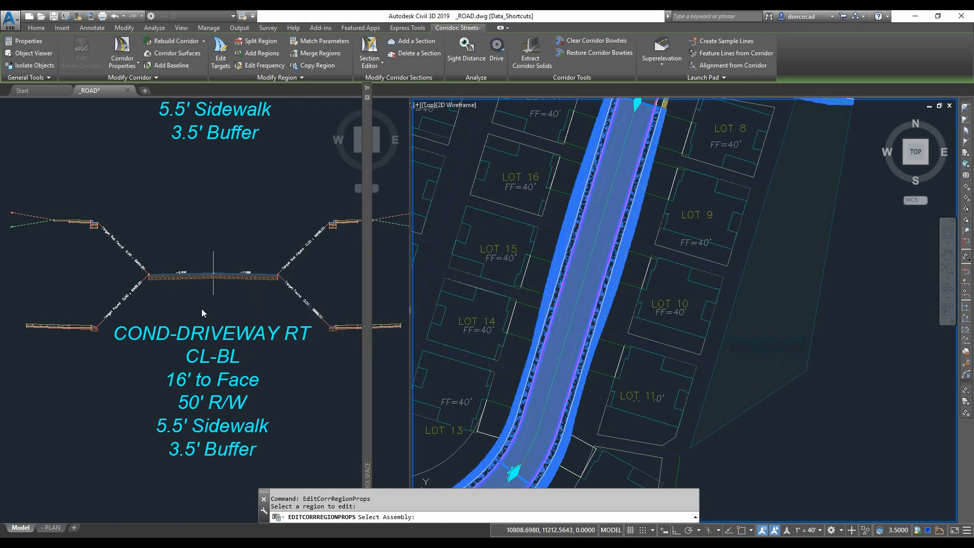
left_click(214, 276)
key("Return")
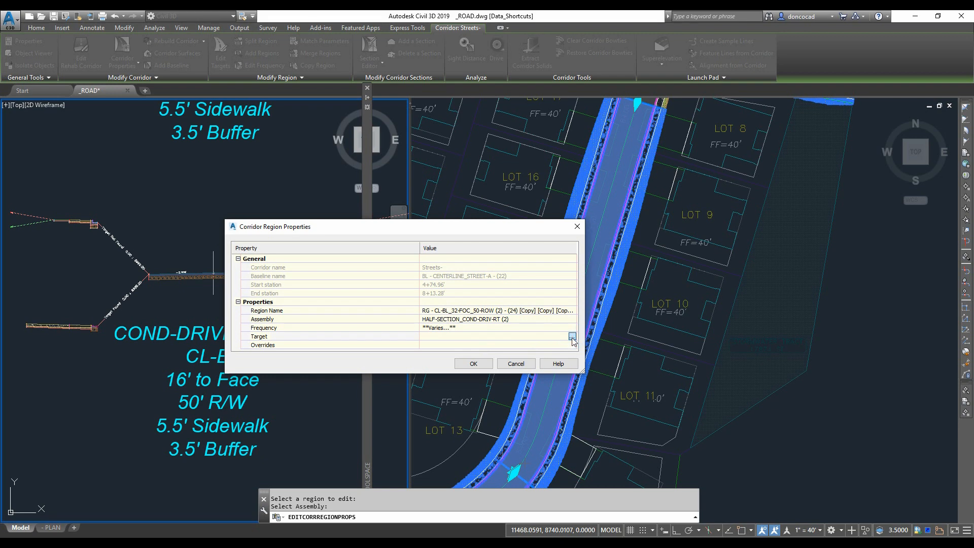
- Target the first ConditionalHorizontal target offset to the polylines on layer C-CORR-FEAT-DRIV
left_click(572, 337)
left_click(280, 288)
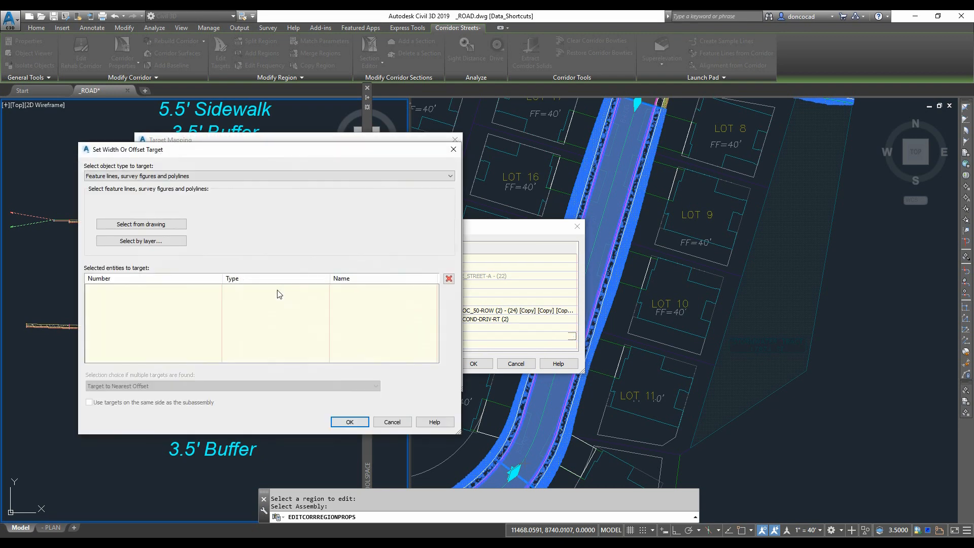
left_click(152, 241)
scroll(589, 256, "down", 3)
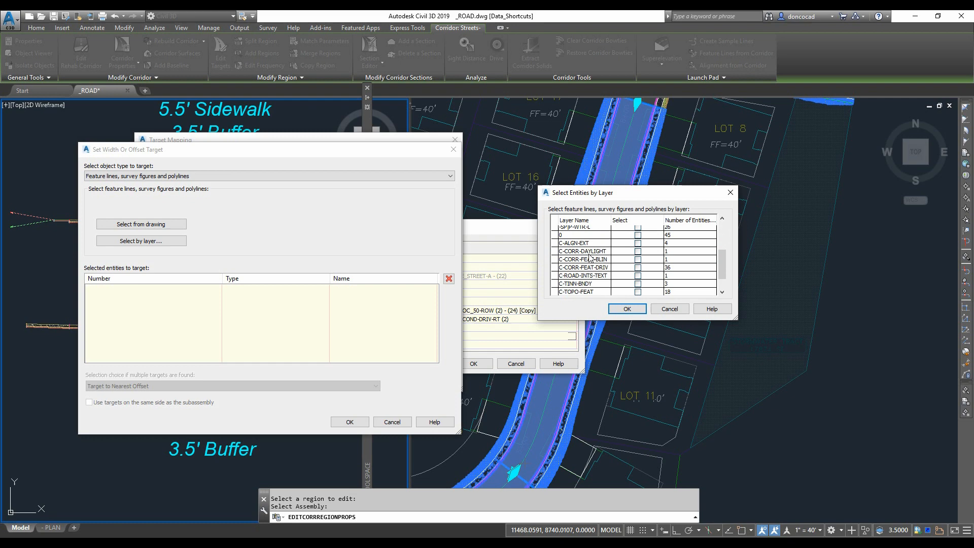
left_click(637, 267)
left_click(627, 309)
left_click(350, 421)
- Target the second ConditionalHorizontal target offset to the C-CORR-FEAT-DRIV layer polylines
left_click(269, 300)
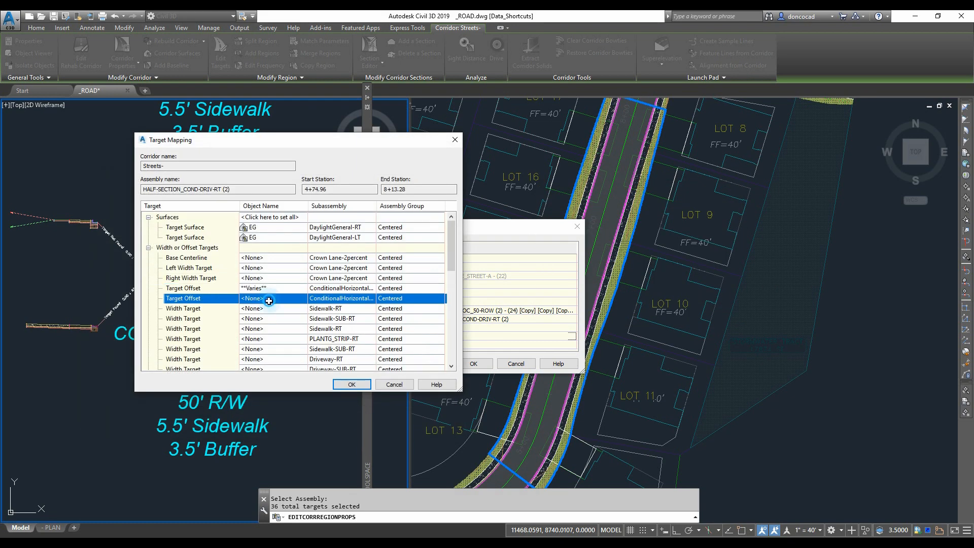
left_click(141, 241)
scroll(583, 268, "down", 3)
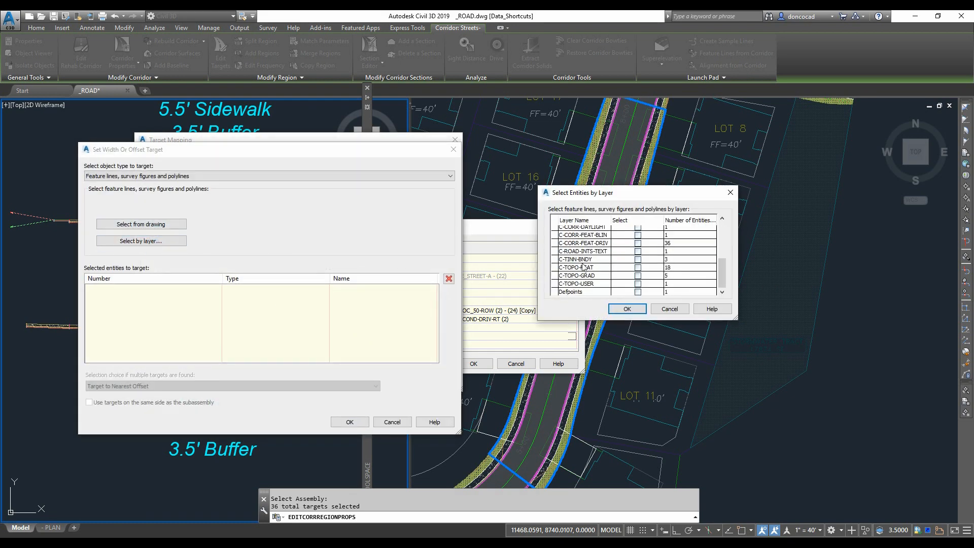
left_click(637, 243)
left_click(627, 309)
key("Return")
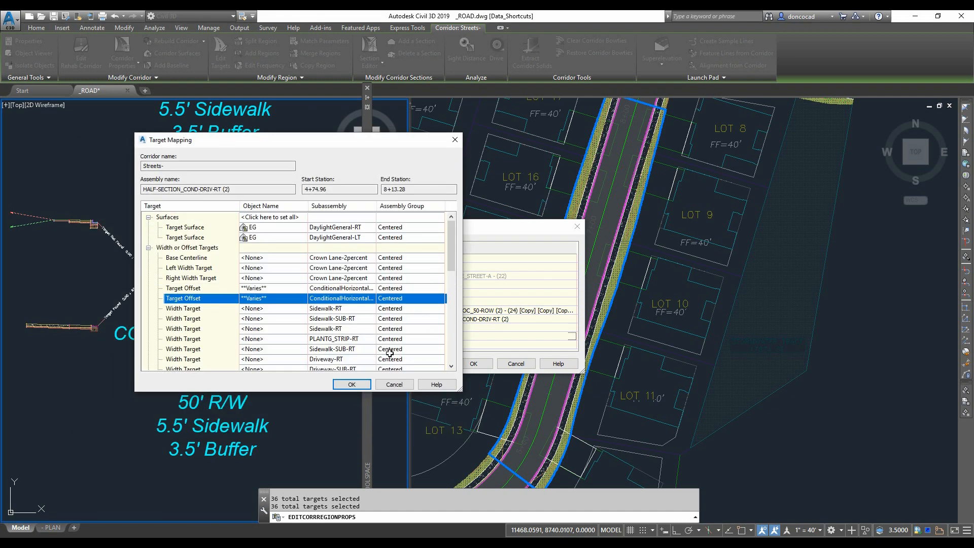
- Target the Driveway-RT width to C-CORR-FEAT-DRIV polylines, using only targets on the subassembly's side
scroll(290, 328, "down", 2)
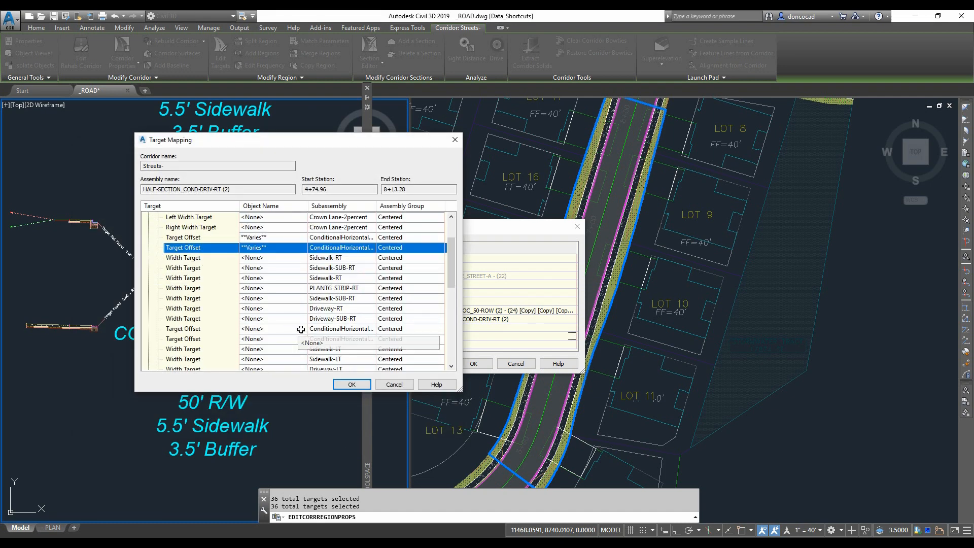
left_click(283, 308)
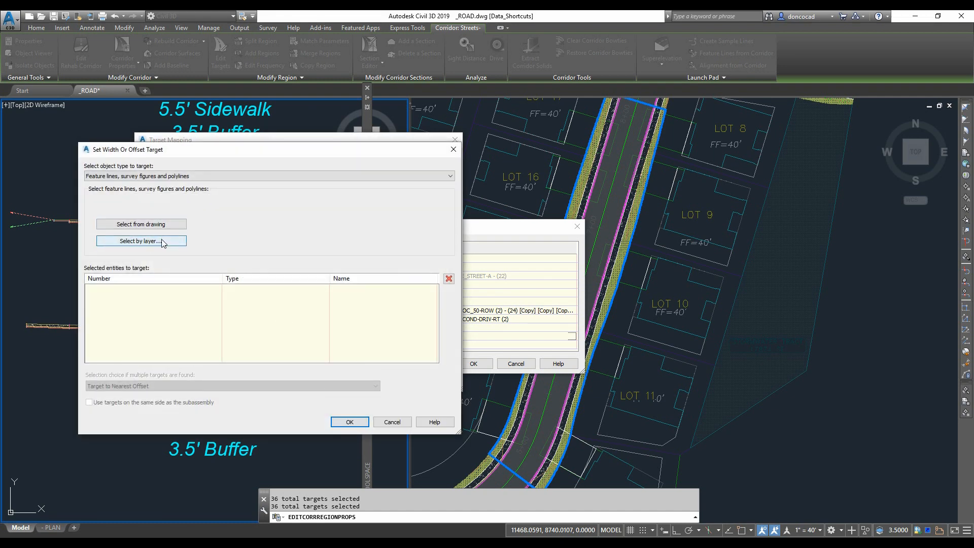
left_click(163, 242)
left_click_drag(723, 242, 723, 273)
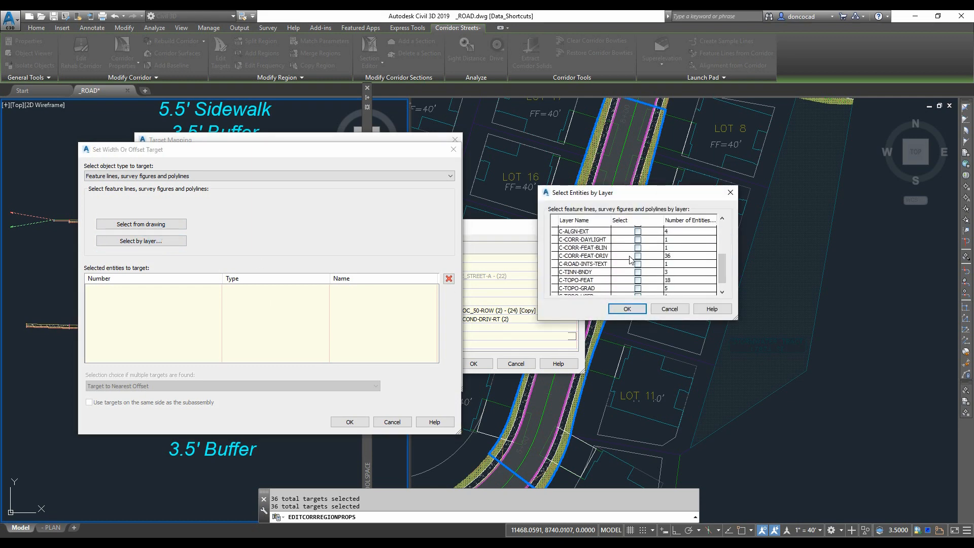
left_click(638, 258)
left_click(631, 305)
left_click(90, 402)
left_click(349, 422)
- Target the Driveway-SUB-RT width to the polylines on layer C-CORR-FEAT-DRIV
left_click(325, 321)
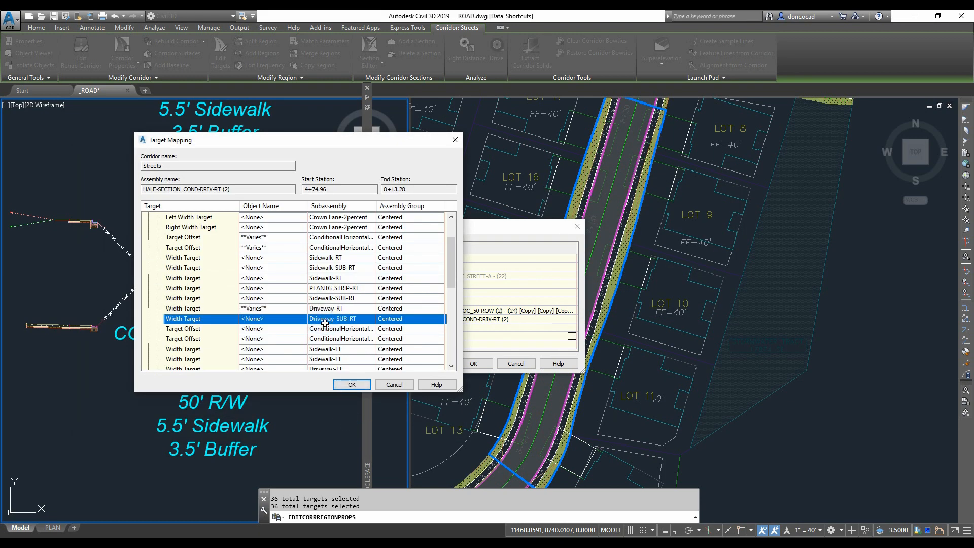
left_click(162, 241)
left_click_drag(722, 237, 722, 266)
left_click(638, 273)
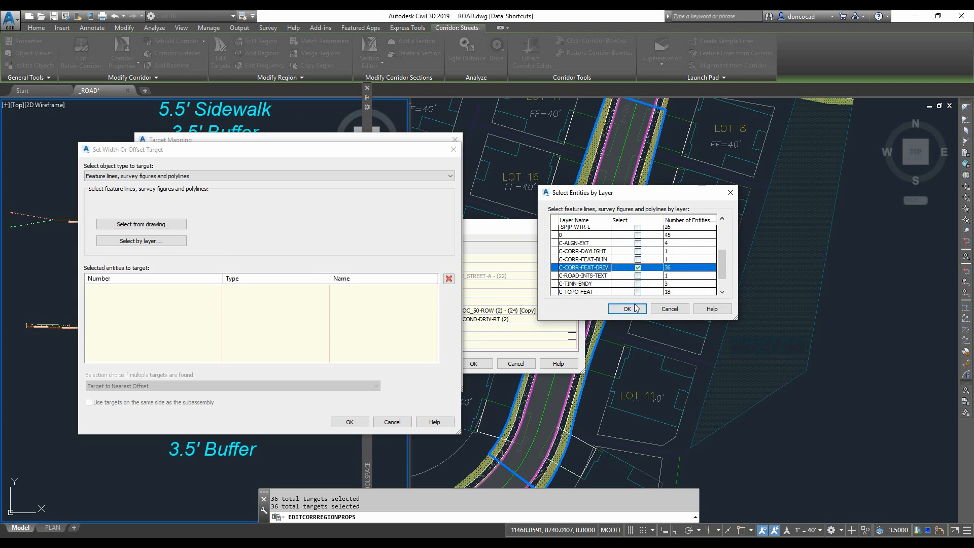
left_click(627, 309)
left_click(355, 422)
- Target the Driveway-LT width to the polylines on layer C-CORR-FEAT-DRIV
scroll(437, 296, "down", 2)
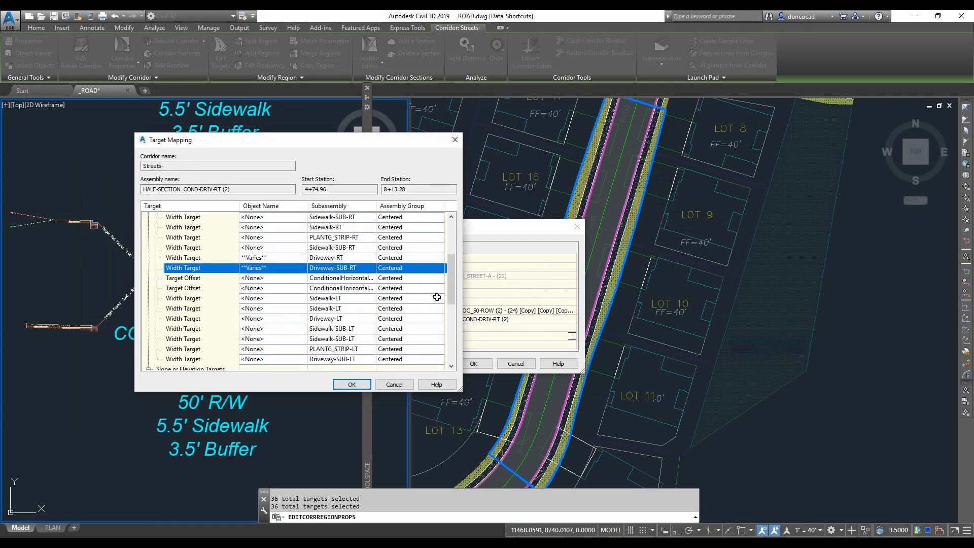
left_click(258, 320)
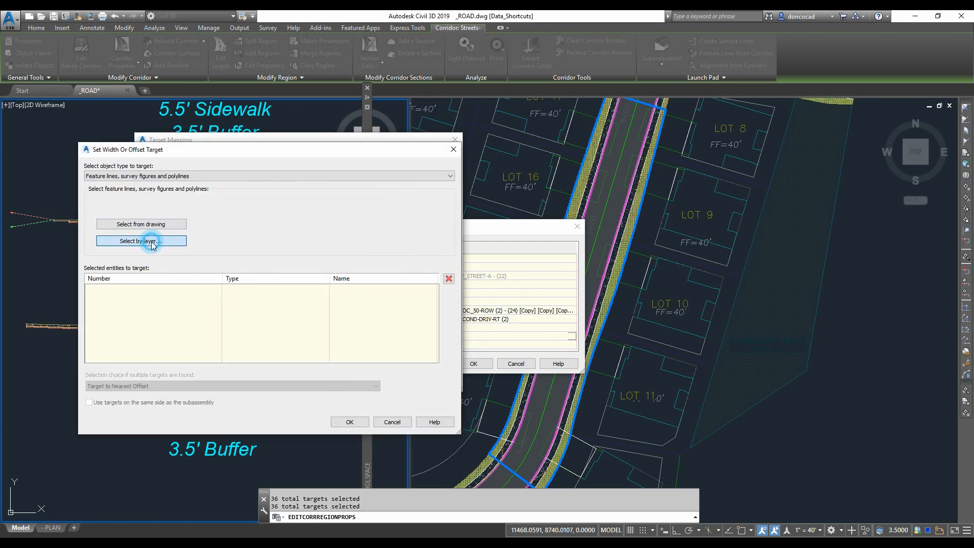
left_click(152, 242)
left_click(576, 264)
scroll(577, 264, "down", 2)
left_click(640, 272)
left_click(641, 309)
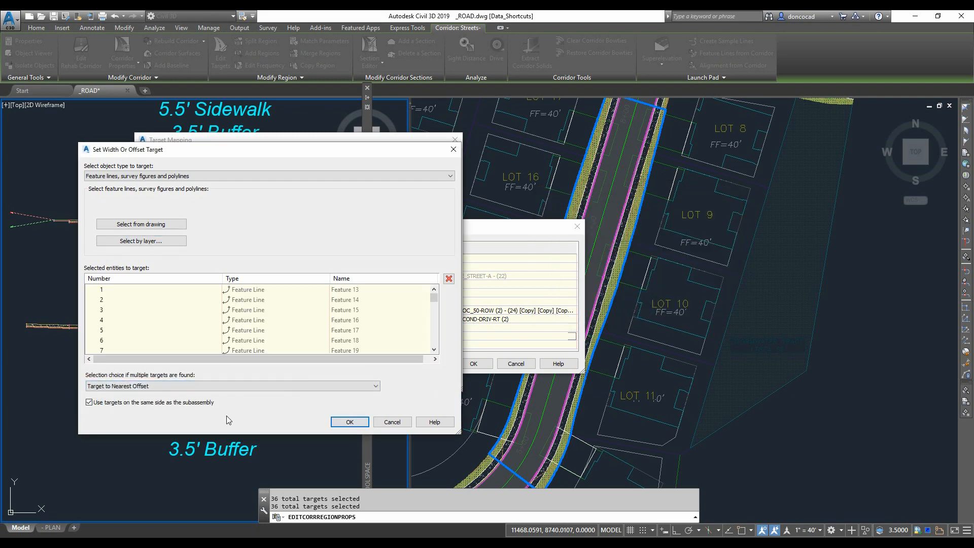
left_click(349, 422)
- Target the Driveway-SUB-LT width to the polylines on layer C-CORR-FEAT-DRIV
left_click(288, 359)
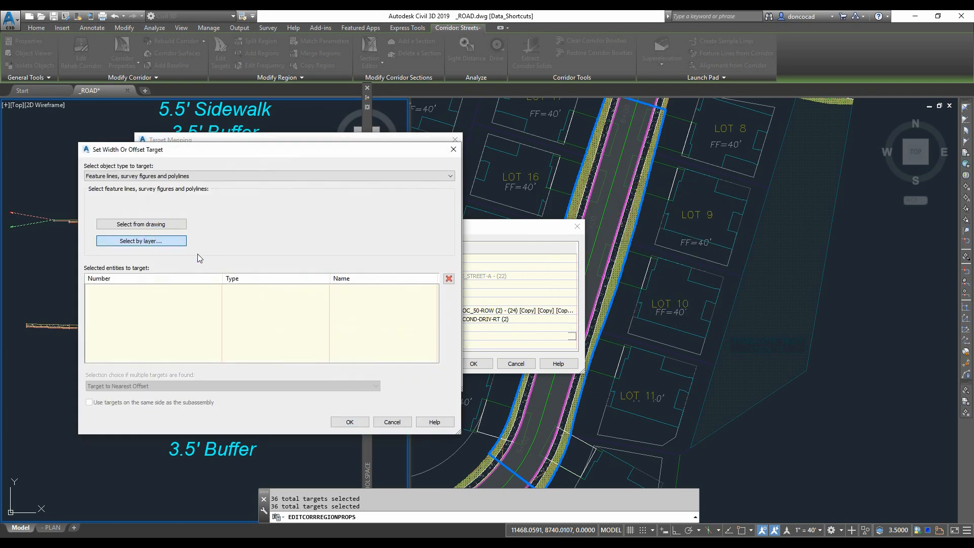
left_click(639, 268)
left_click(627, 309)
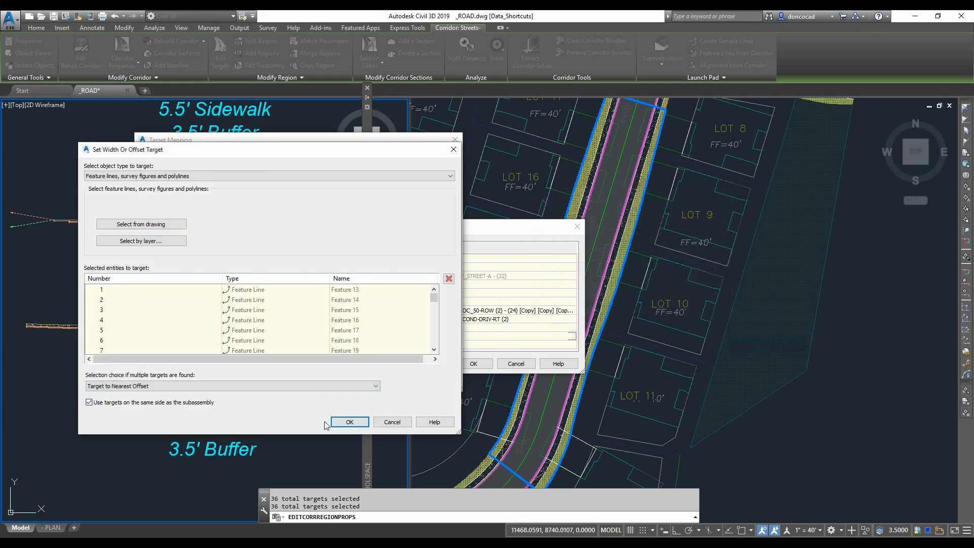
left_click(350, 421)
- Target the Driveway-RT edge elevation profile to the feature lines and polylines on layer C-CORR-FEAT-DRIV
left_click_drag(450, 264, 449, 350)
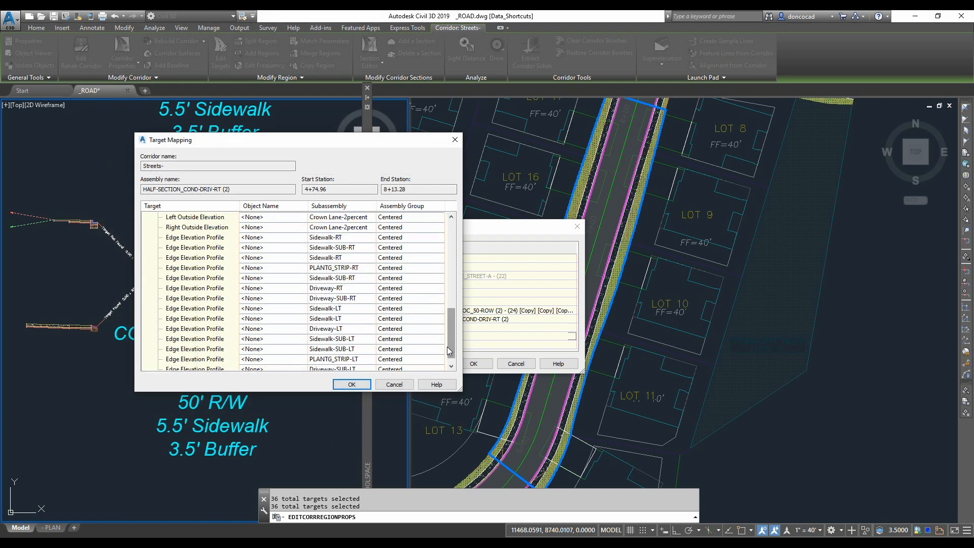
left_click(257, 287)
left_click(579, 220)
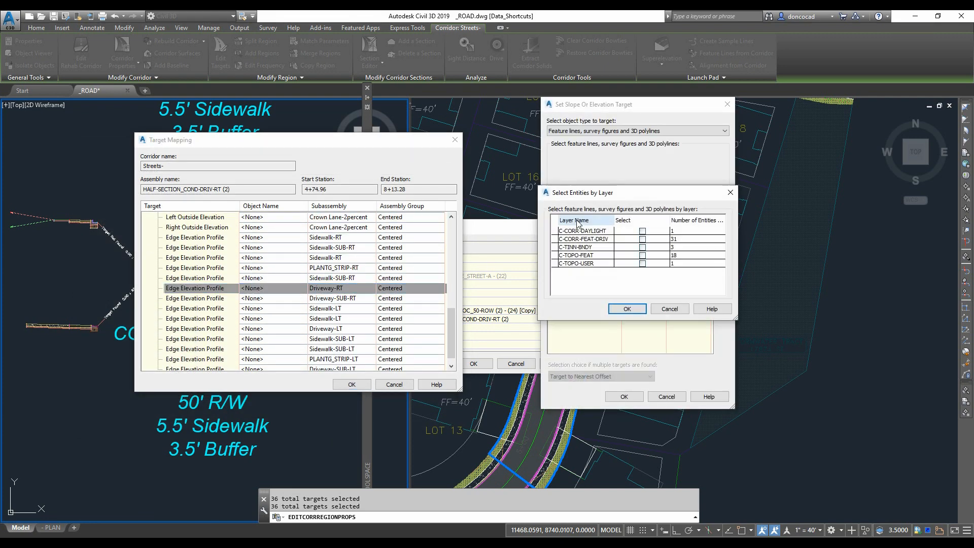
left_click(642, 238)
left_click(627, 309)
left_click(624, 396)
- Target the Driveway-SUB-RT edge elevation profile to the polylines on layer C-CORR-FEAT-DRIV
left_click(257, 297)
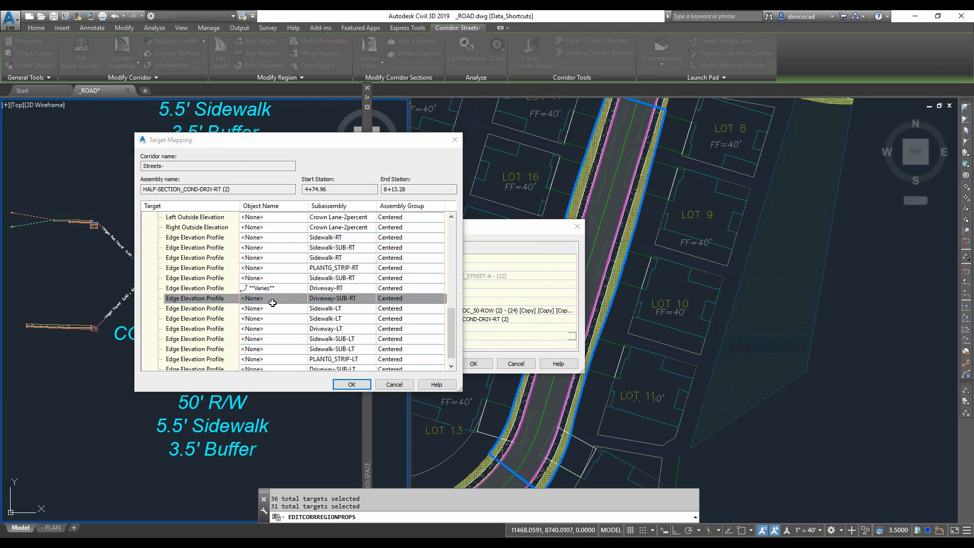
left_click(600, 218)
left_click(643, 239)
left_click(627, 309)
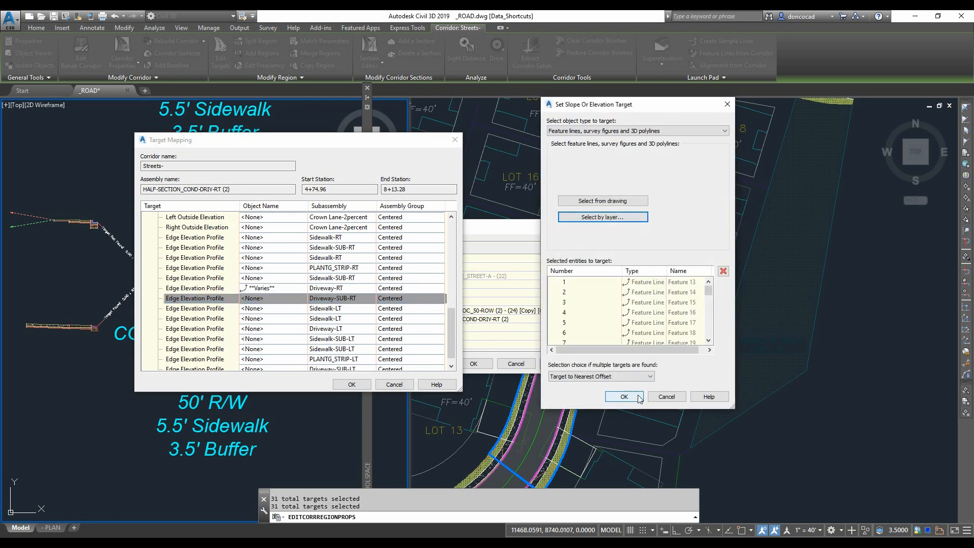
left_click(624, 396)
- Target the Driveway-LT edge elevation profile to the polylines on layer C-CORR-FEAT-DRIV
left_click(290, 329)
left_click(602, 217)
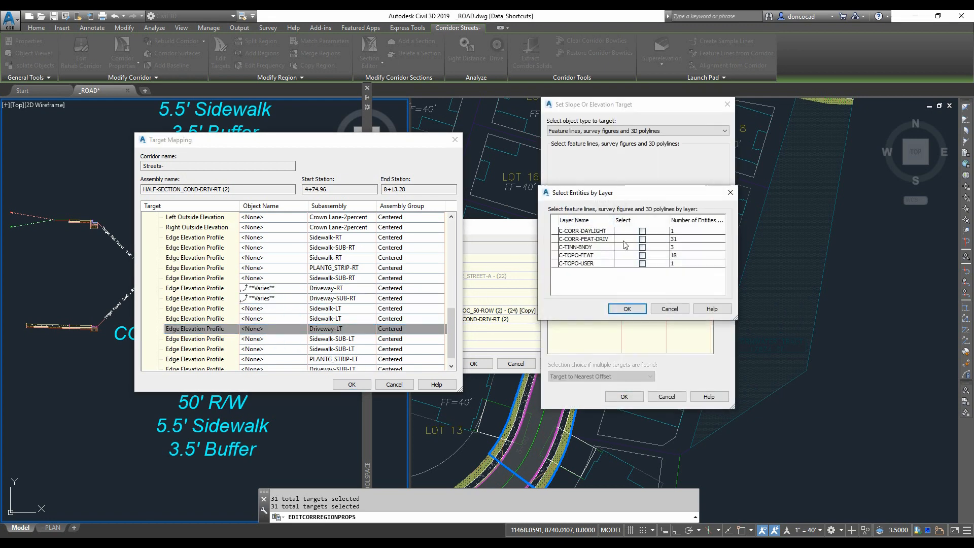
left_click(642, 239)
left_click(627, 309)
left_click(624, 396)
- Target the Driveway-SUB-LT edge elevation profile to the polylines on layer C-CORR-FEAT-DRIV
left_click(277, 339)
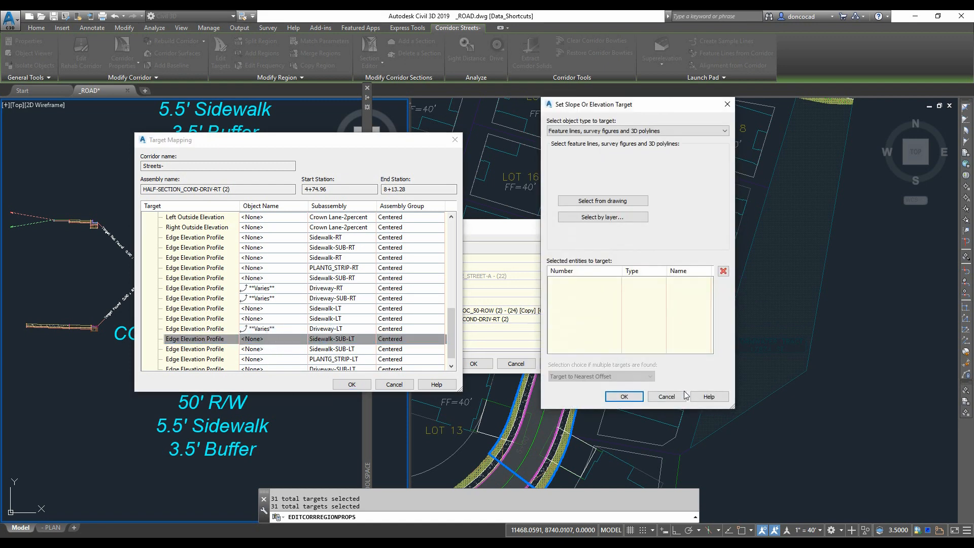
key("Escape")
scroll(285, 324, "down", 1)
left_click(286, 359)
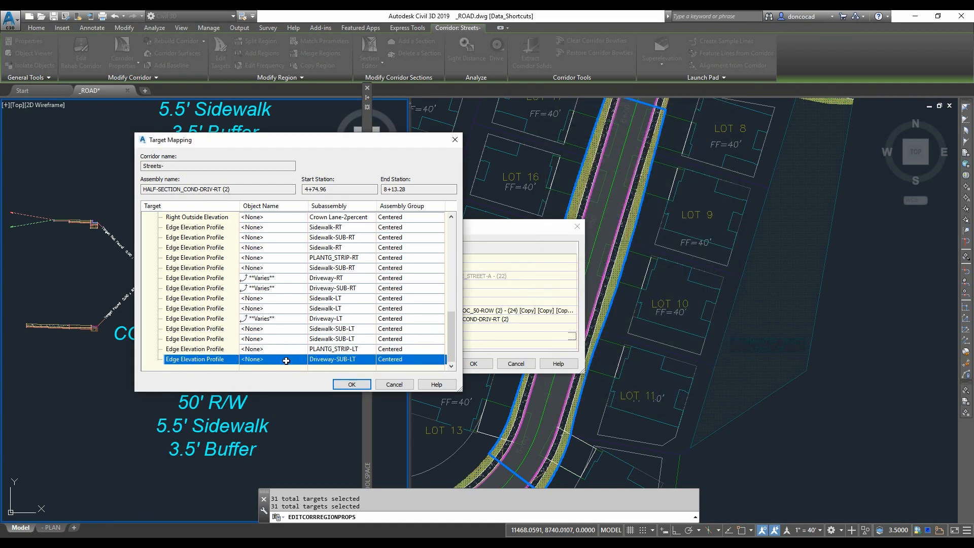
left_click(603, 218)
left_click(642, 239)
left_click(627, 309)
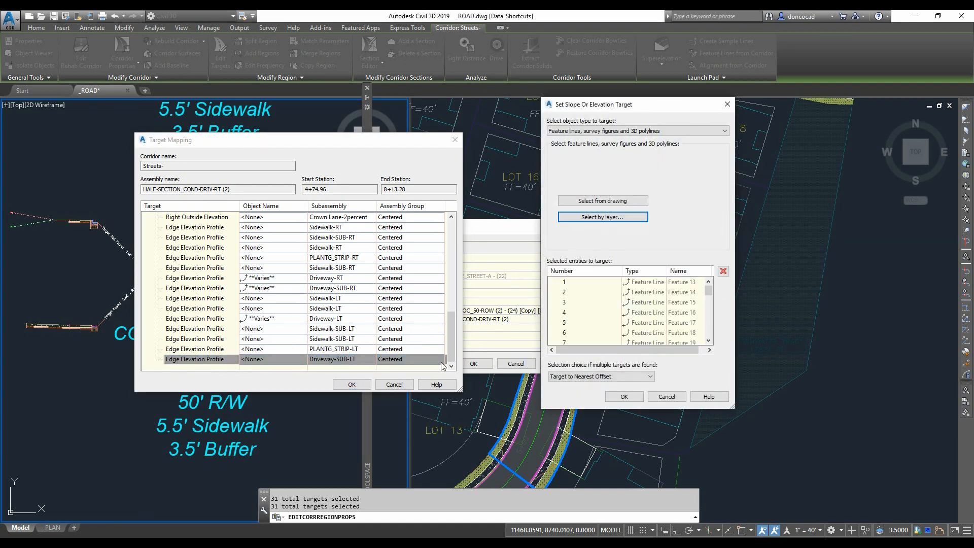
left_click(624, 396)
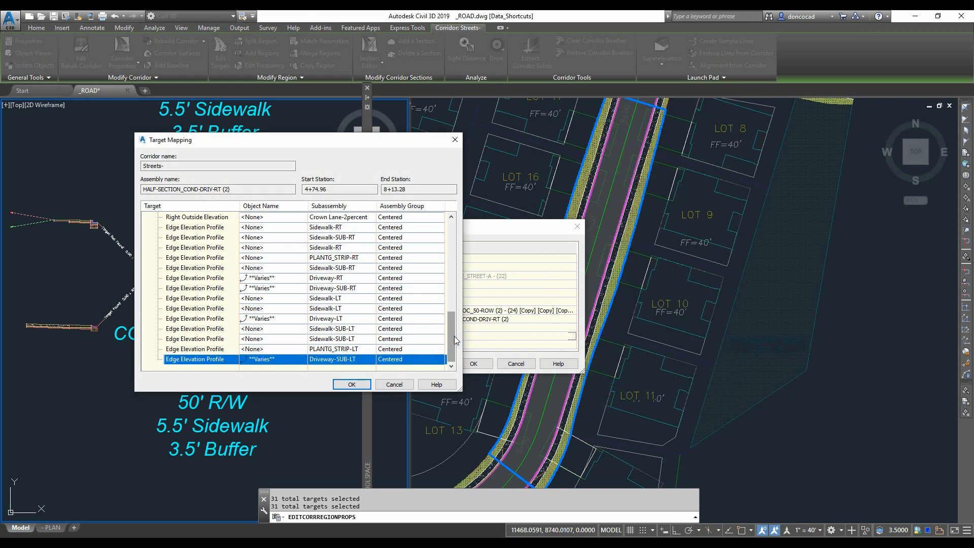
- Review the region's frequency and target mappings, then apply the corridor region properties and exit the edit
left_click_drag(455, 340, 459, 292)
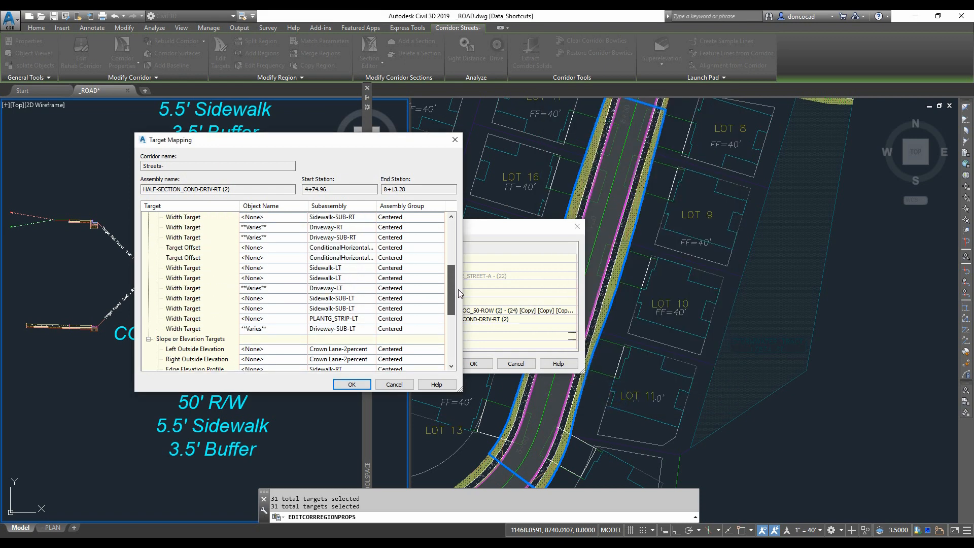
left_click(340, 385)
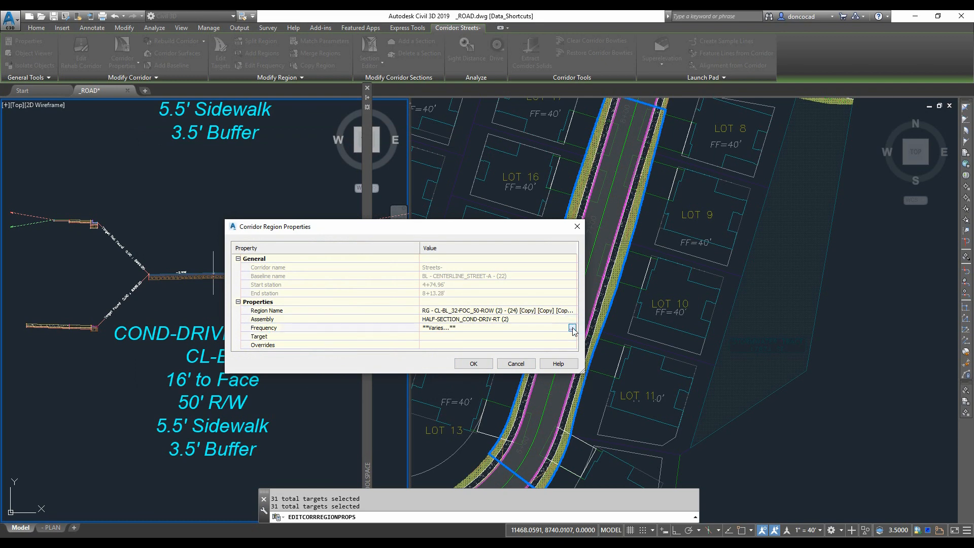
left_click(572, 328)
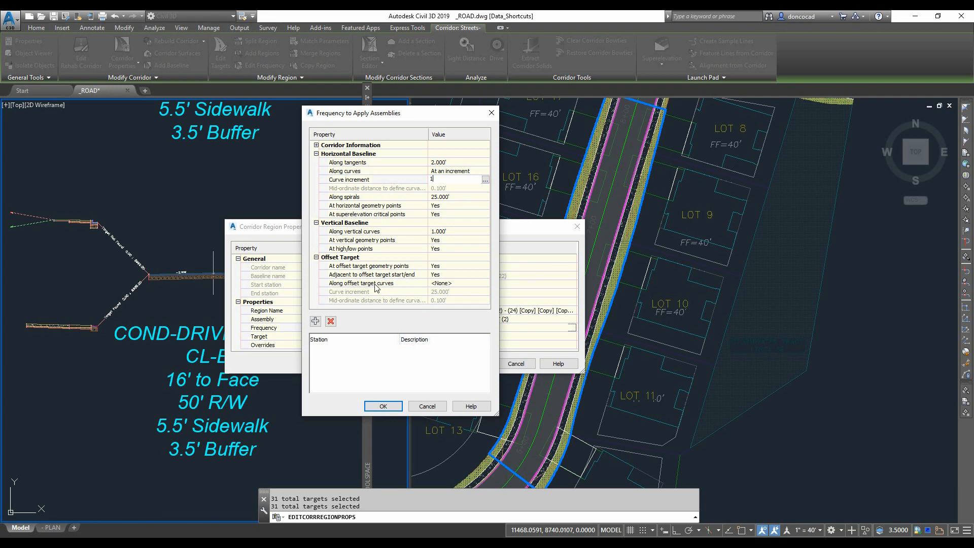
left_click(396, 409)
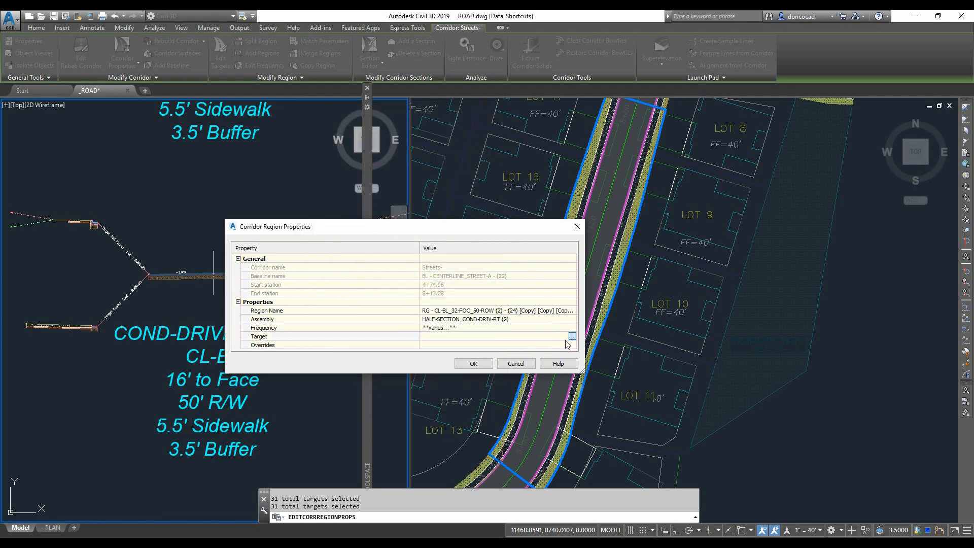
left_click(572, 338)
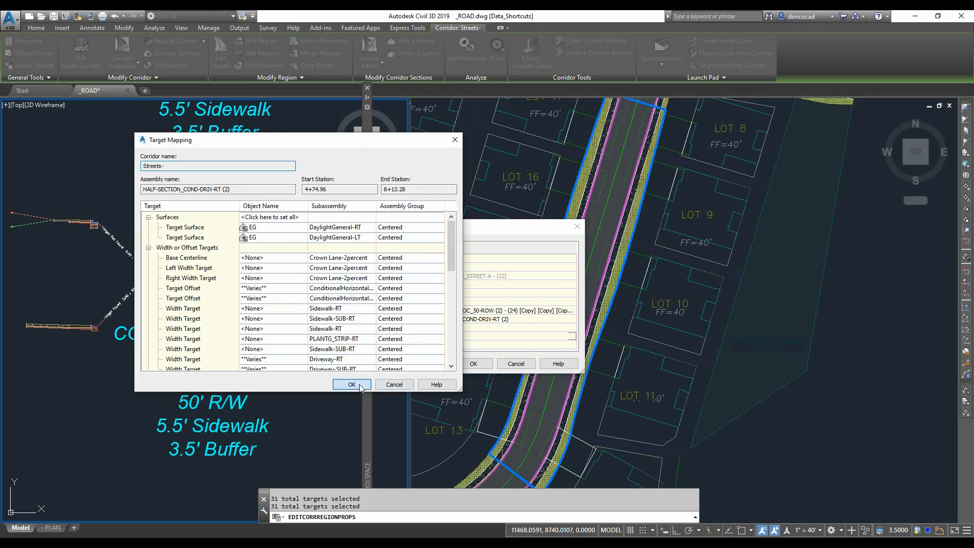
left_click(352, 386)
left_click(473, 363)
key("Escape")
key("Escape")
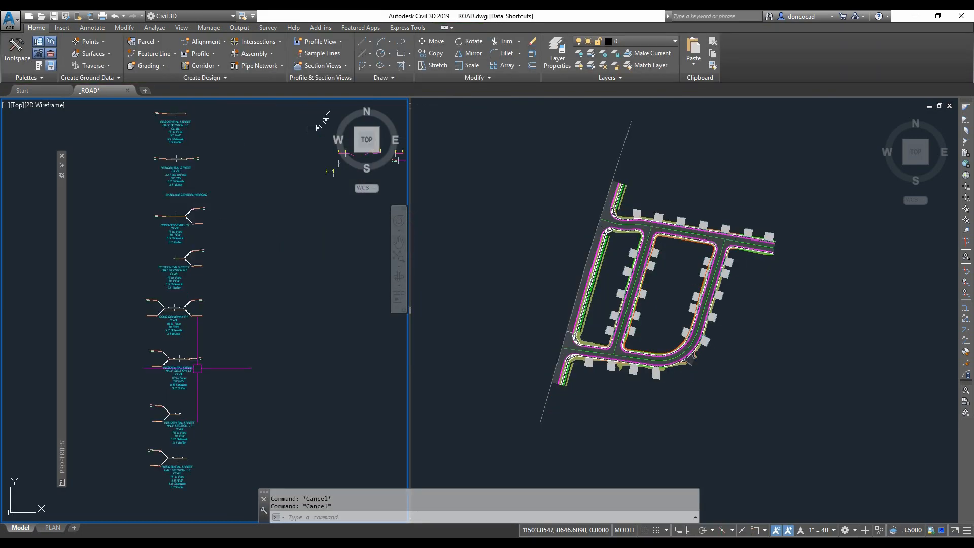
- Inspect the corridor's driveways across the subdivision streets
scroll(633, 363, "up", 5)
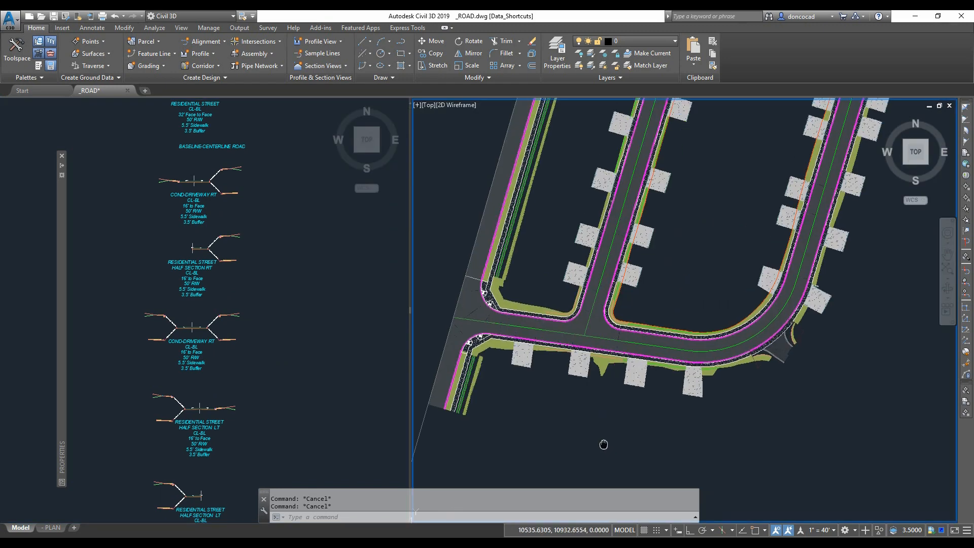
left_click(599, 247)
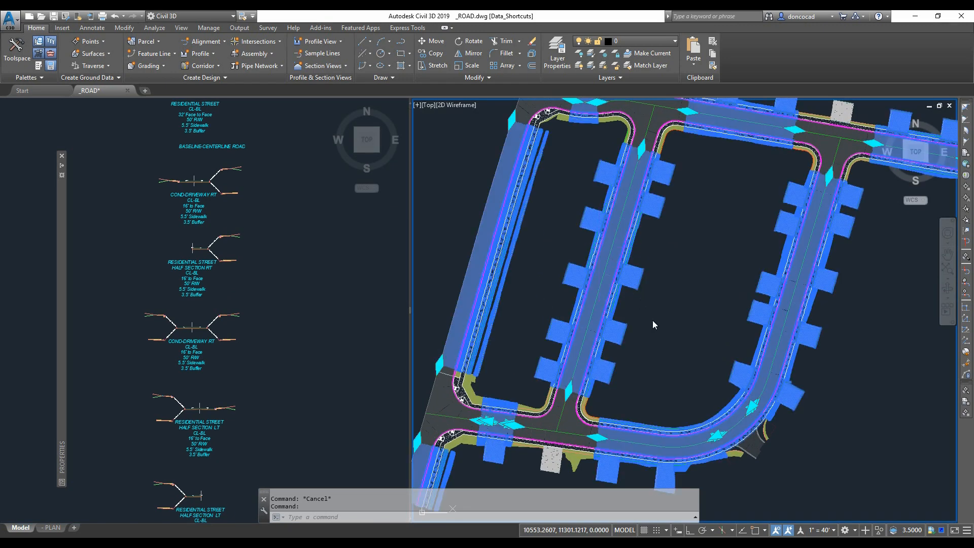
scroll(653, 325, "down", 5)
scroll(644, 320, "up", 3)
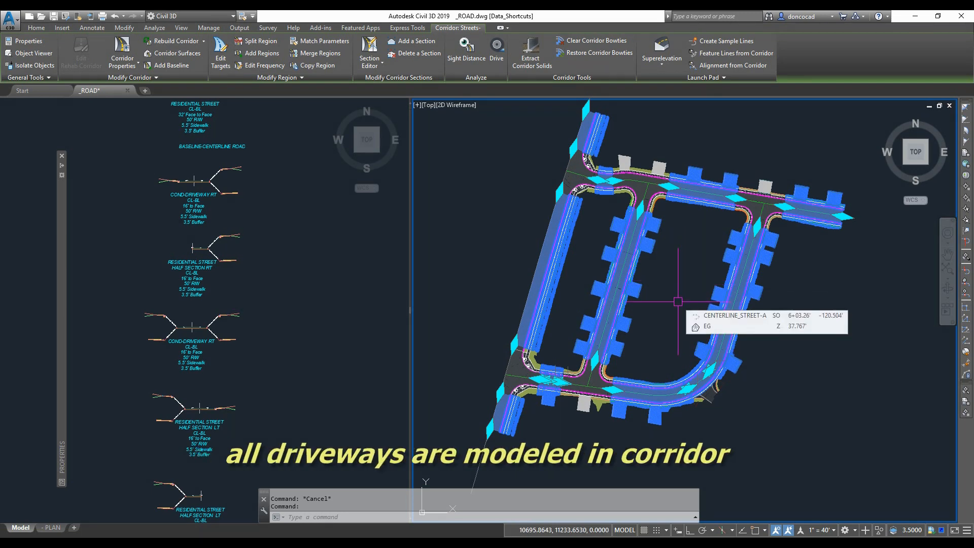
key("Escape")
scroll(669, 311, "up", 5)
scroll(641, 299, "down", 5)
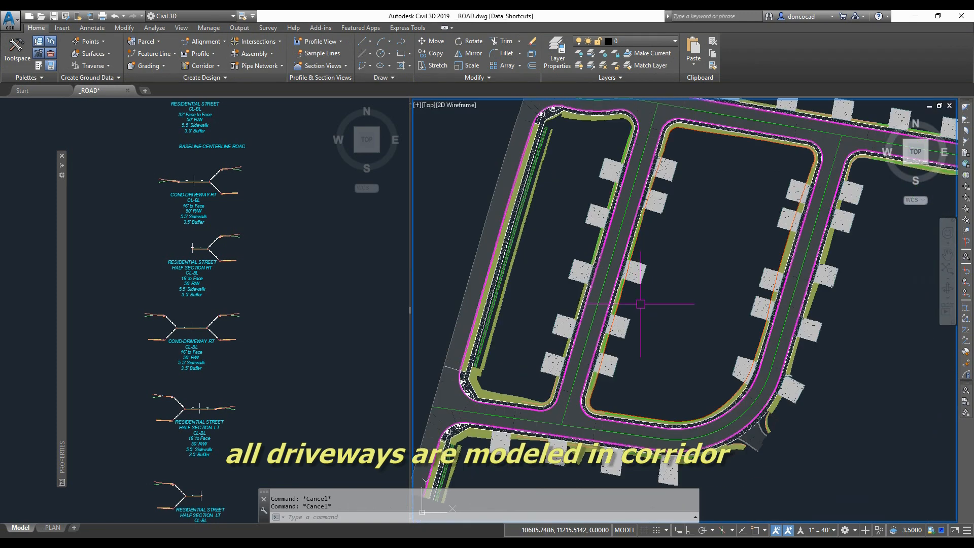
- Rebuild the comp-fg surface from the Prospector surfaces list
left_click(17, 49)
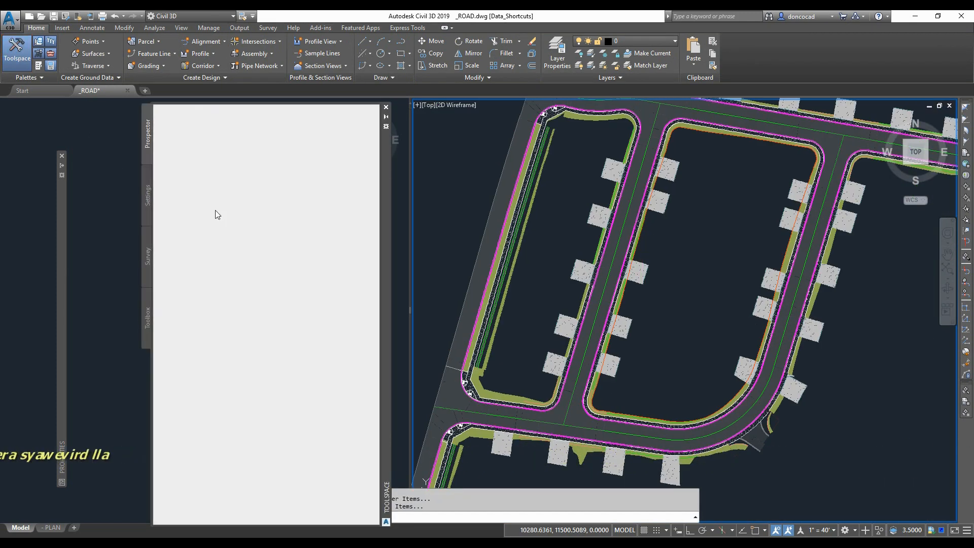
left_click(170, 167)
left_click(218, 190)
right_click(219, 190)
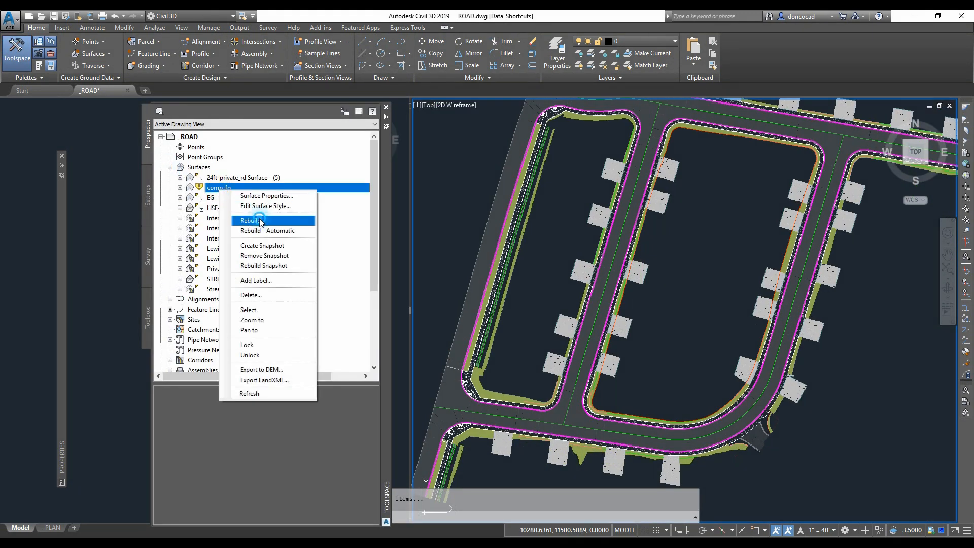